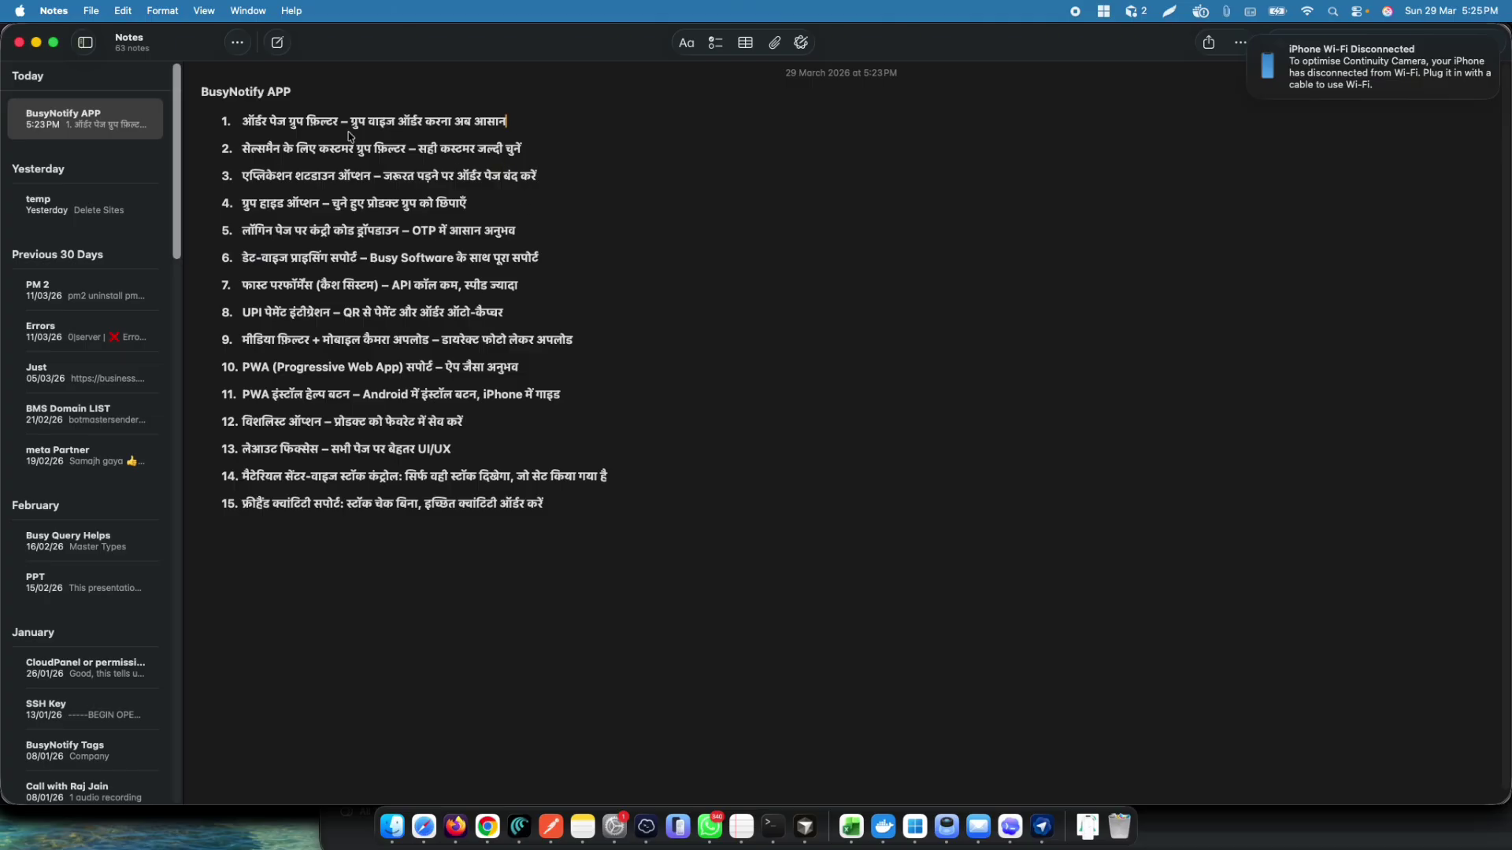
- Highlight the order page group filter title in the note's first item, and switch to Chrome
drag(241, 122, 337, 127)
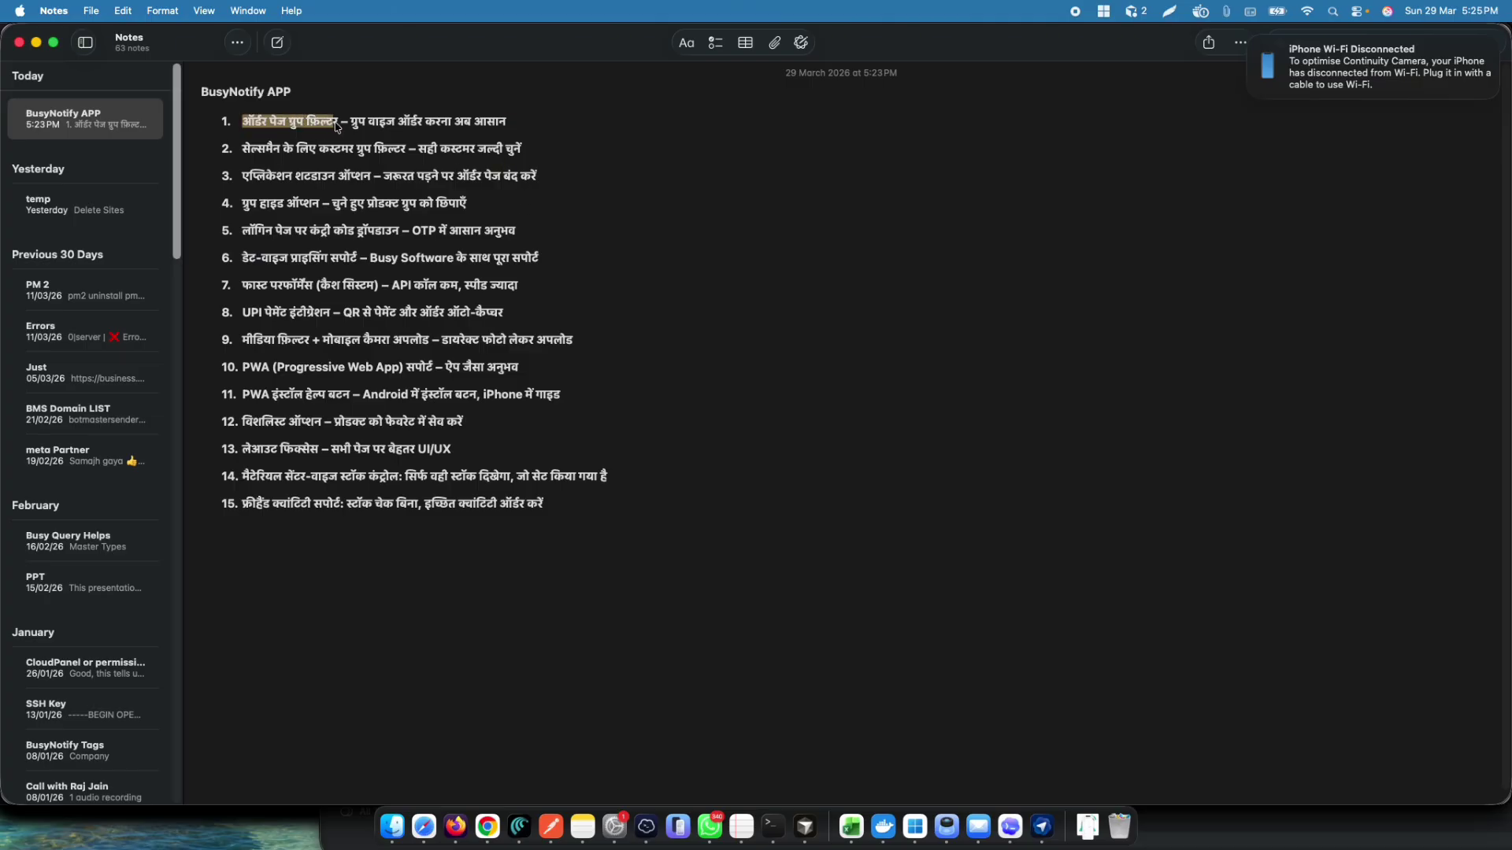
click(513, 124)
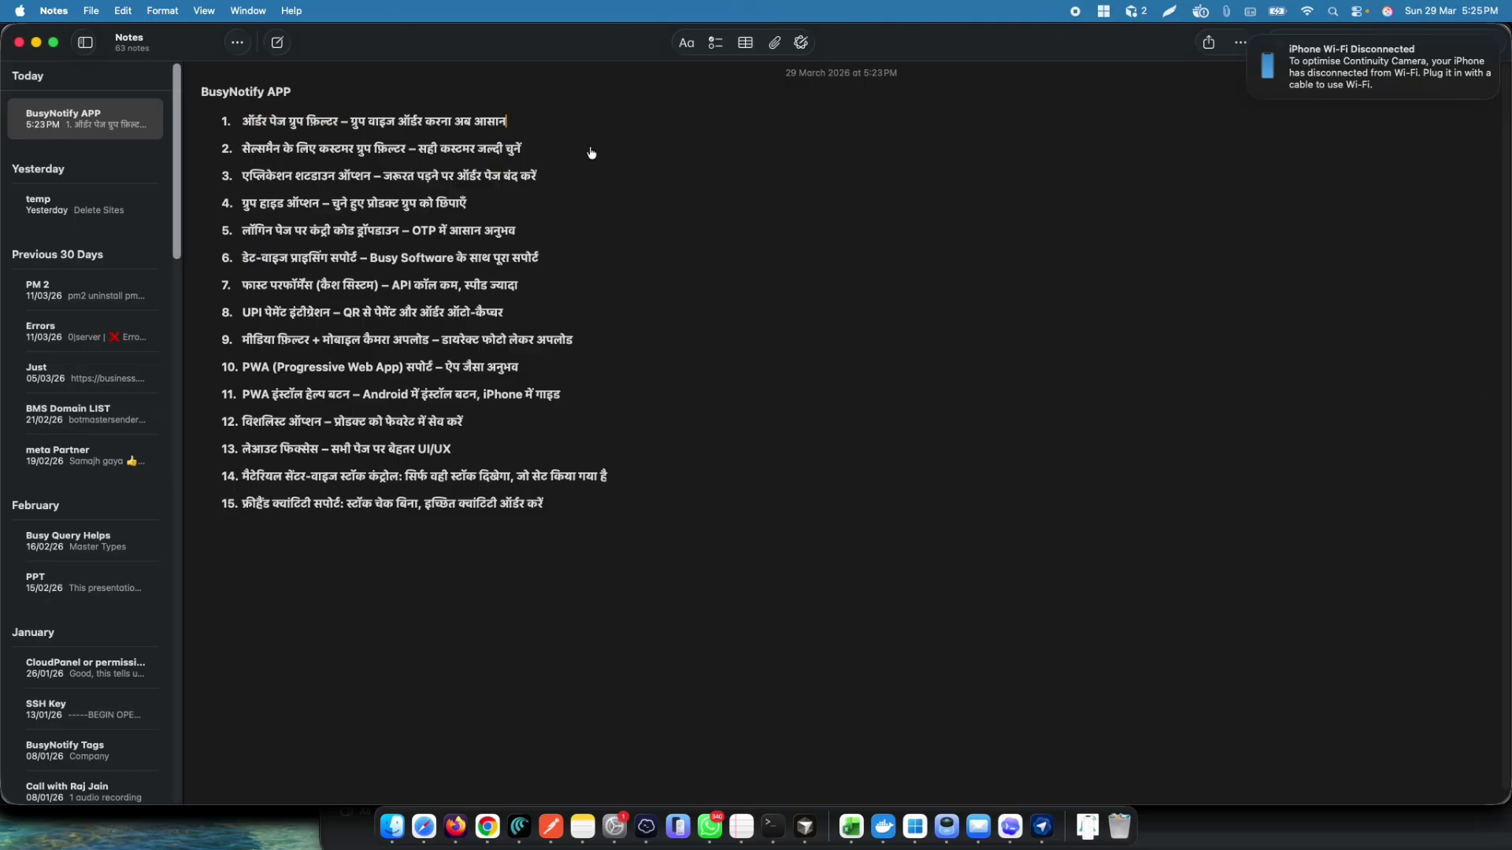
key(super+Tab)
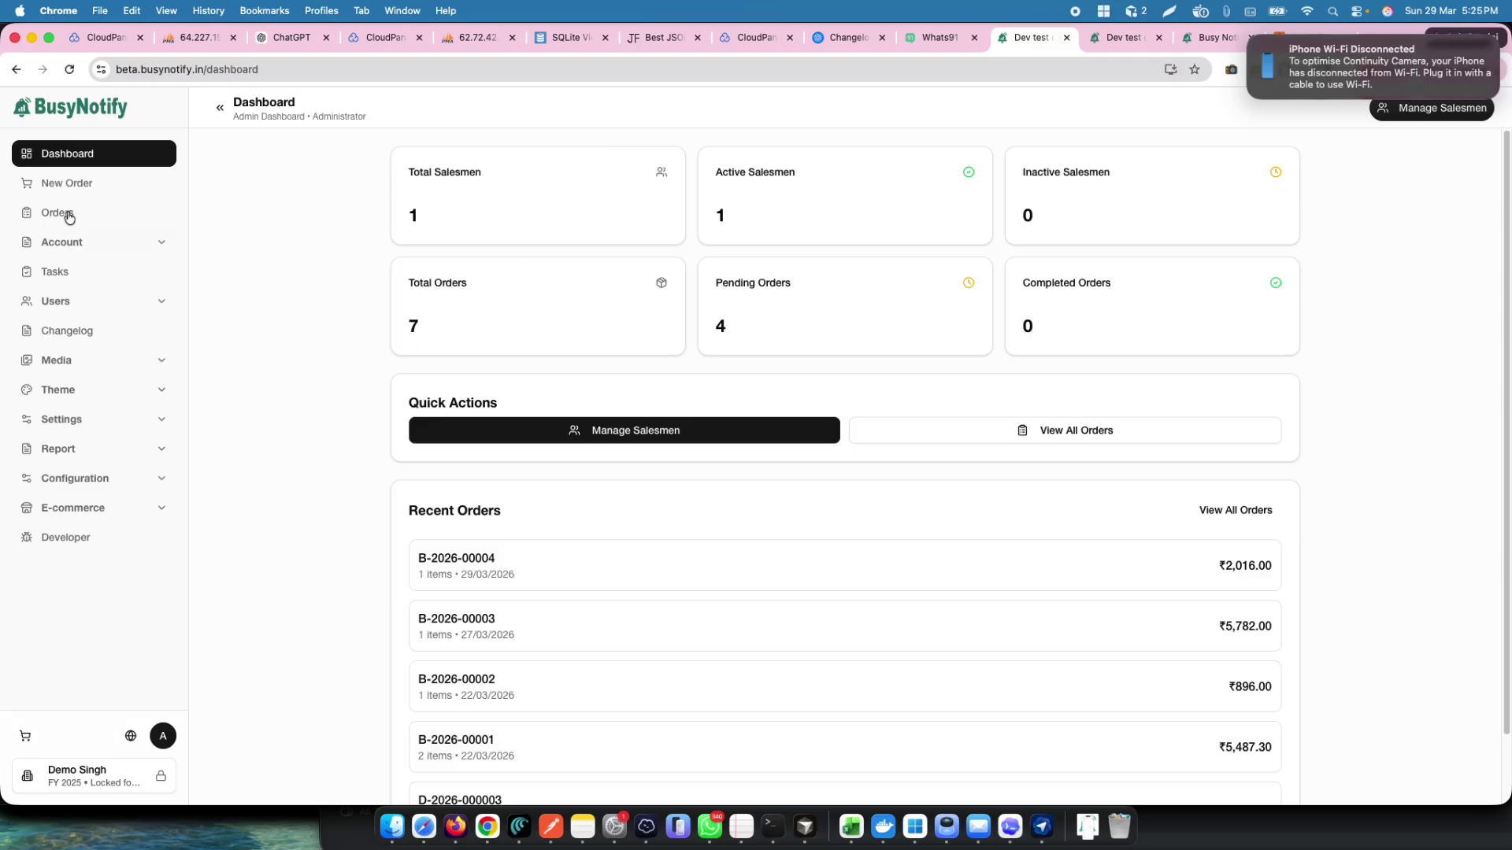
- Start a new order and choose the first customer in the customer list
click(59, 187)
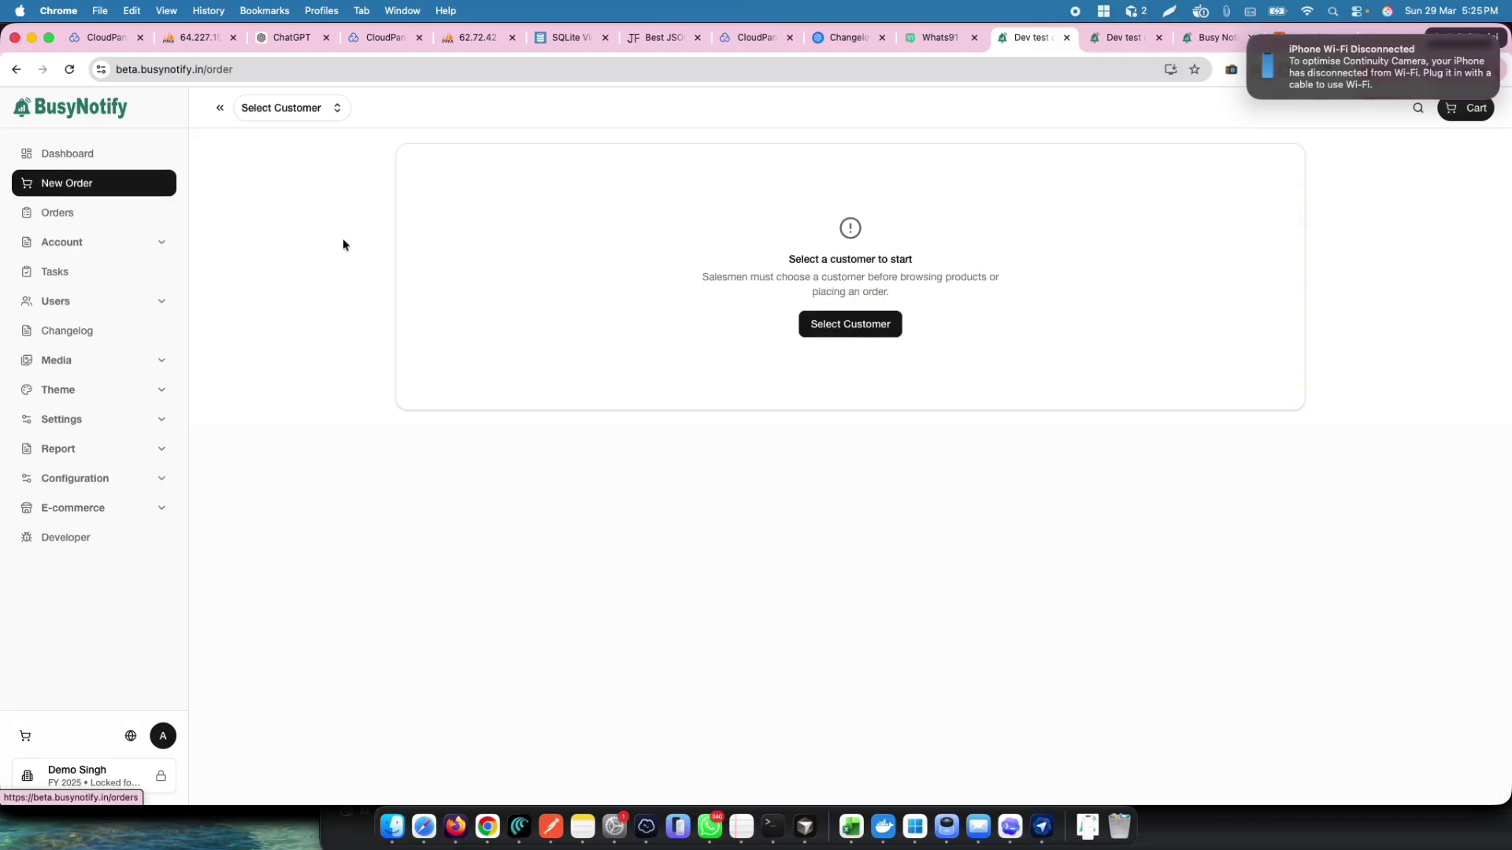
click(293, 107)
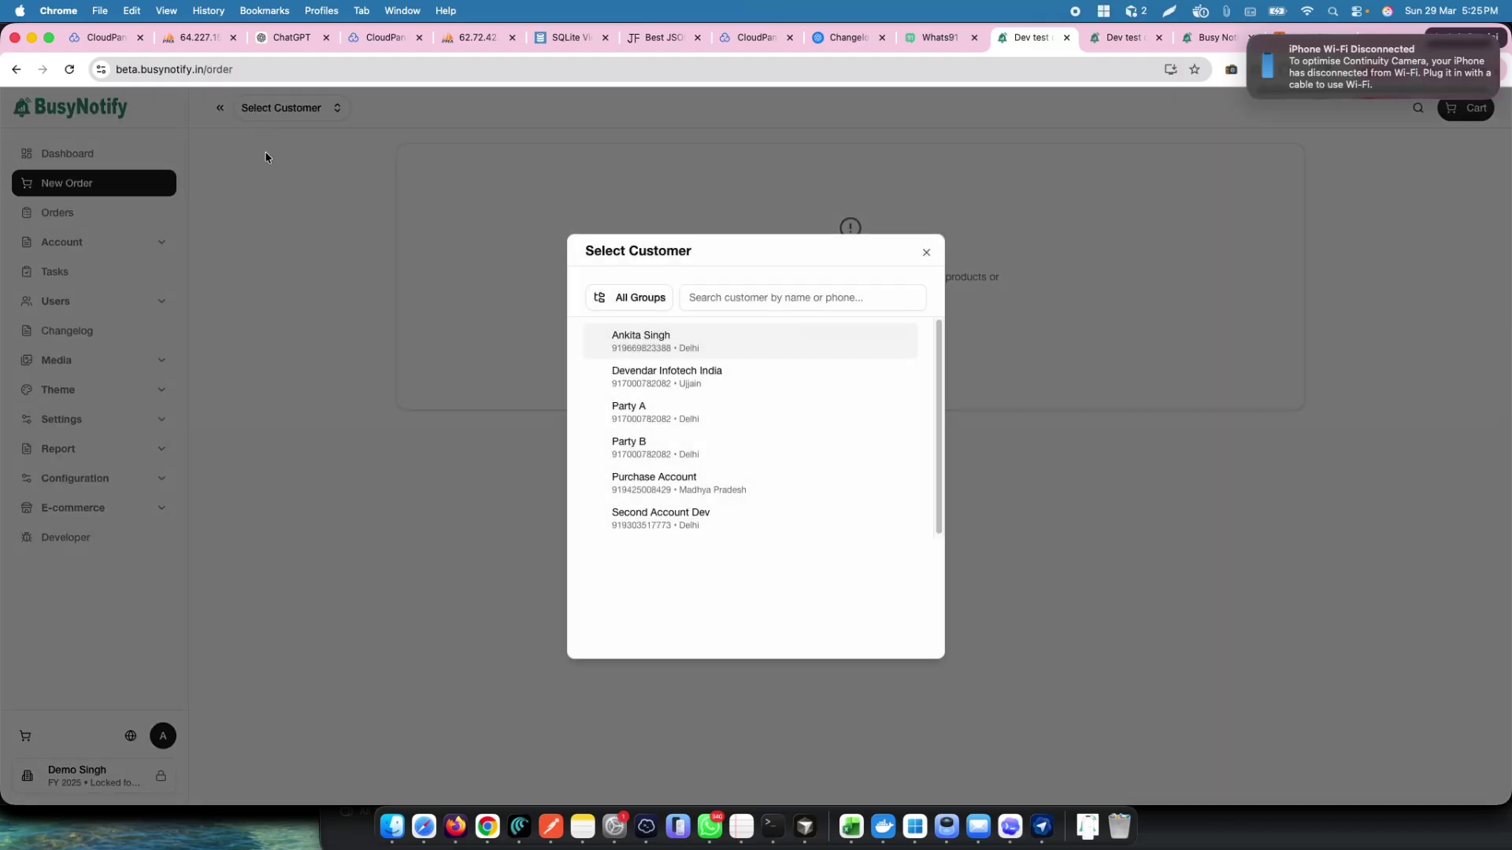
click(657, 350)
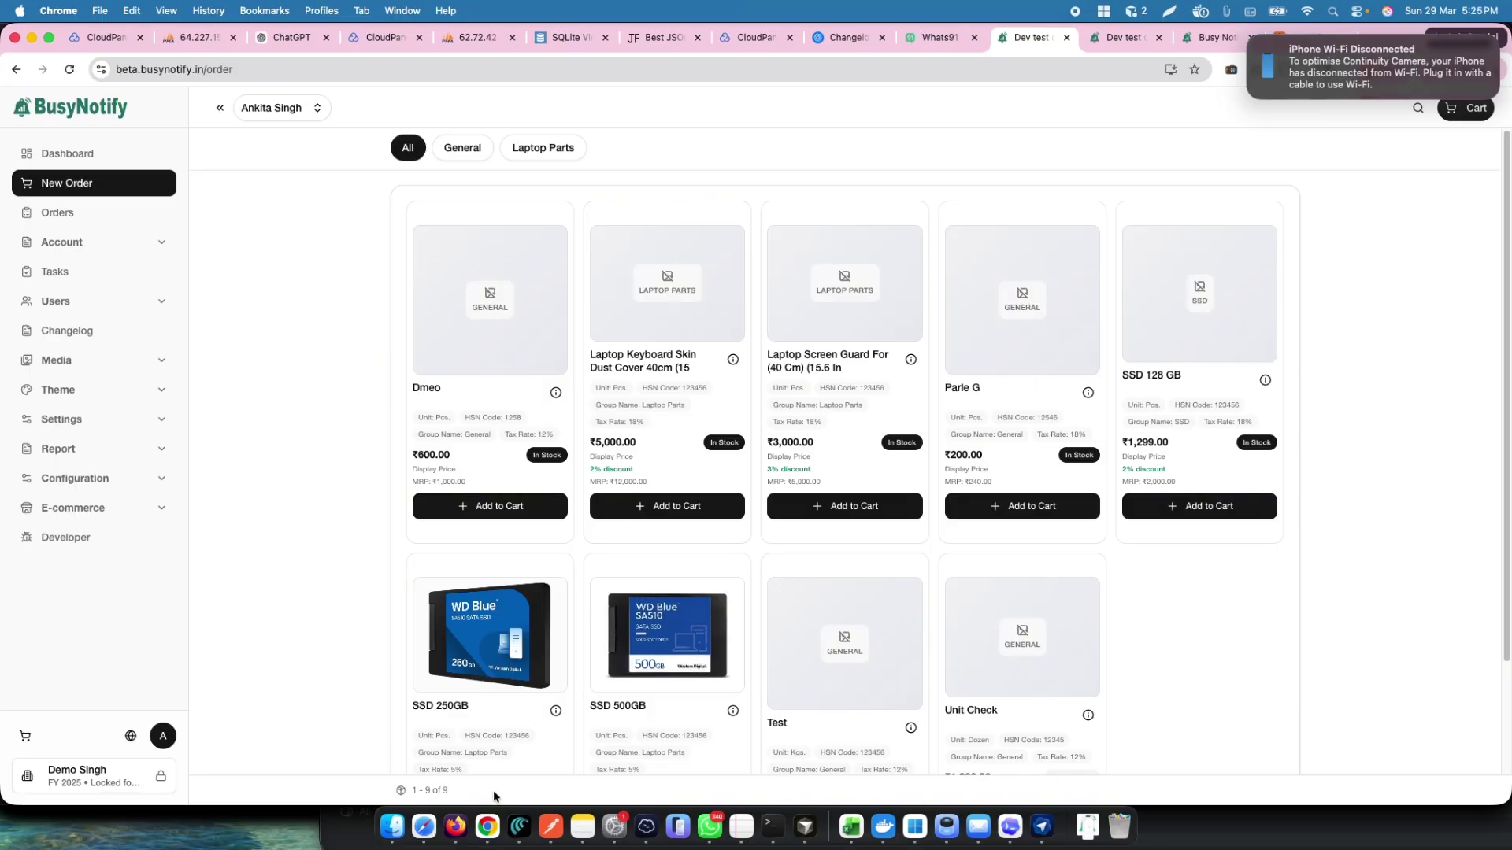
- In Firefox, compare the new order page's products under the General and Laptop Parts groups, ending on all groups
click(455, 825)
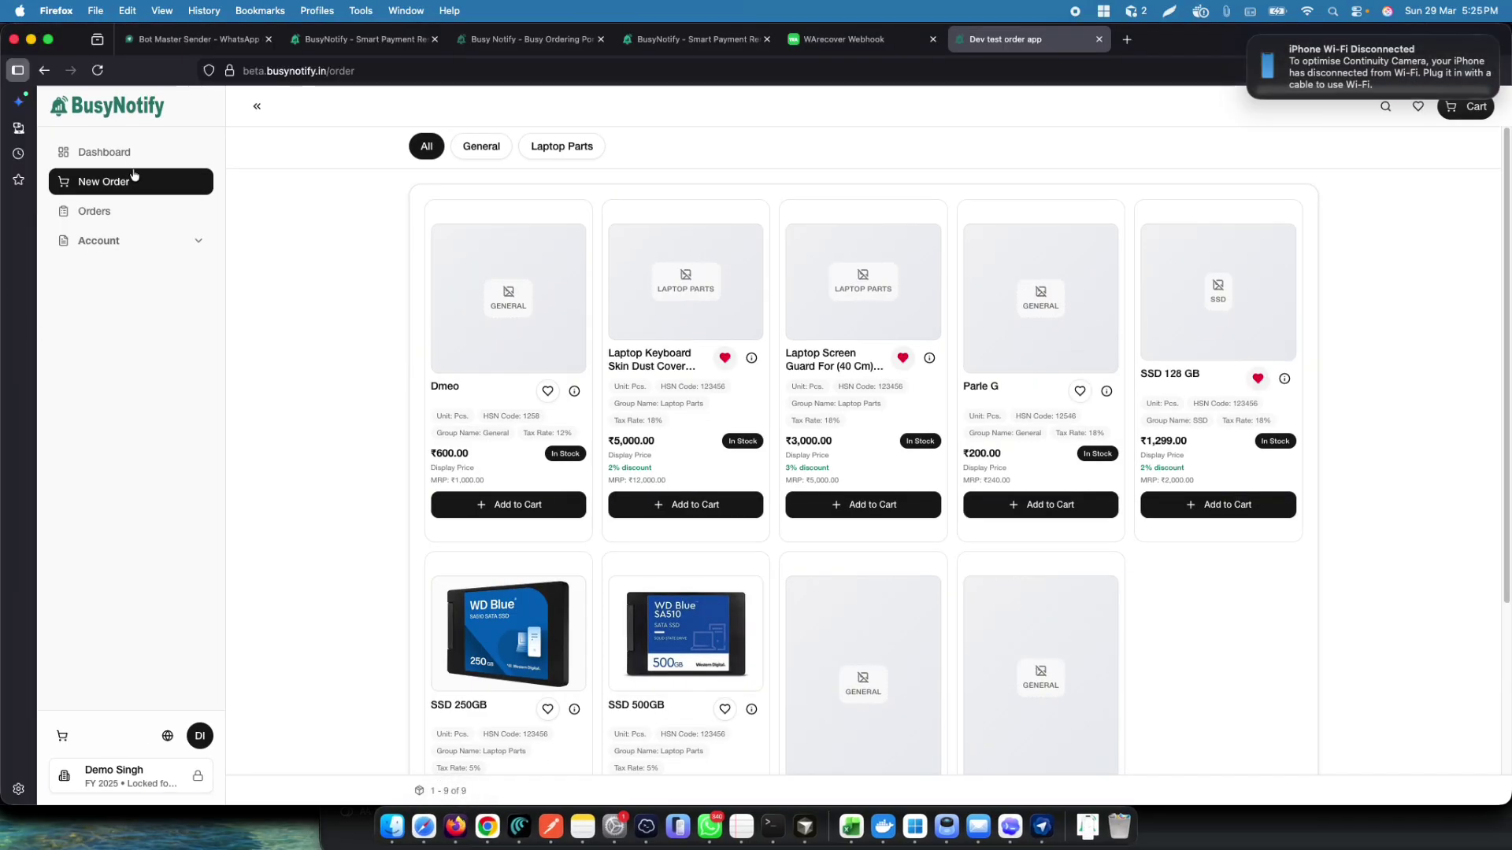
click(483, 148)
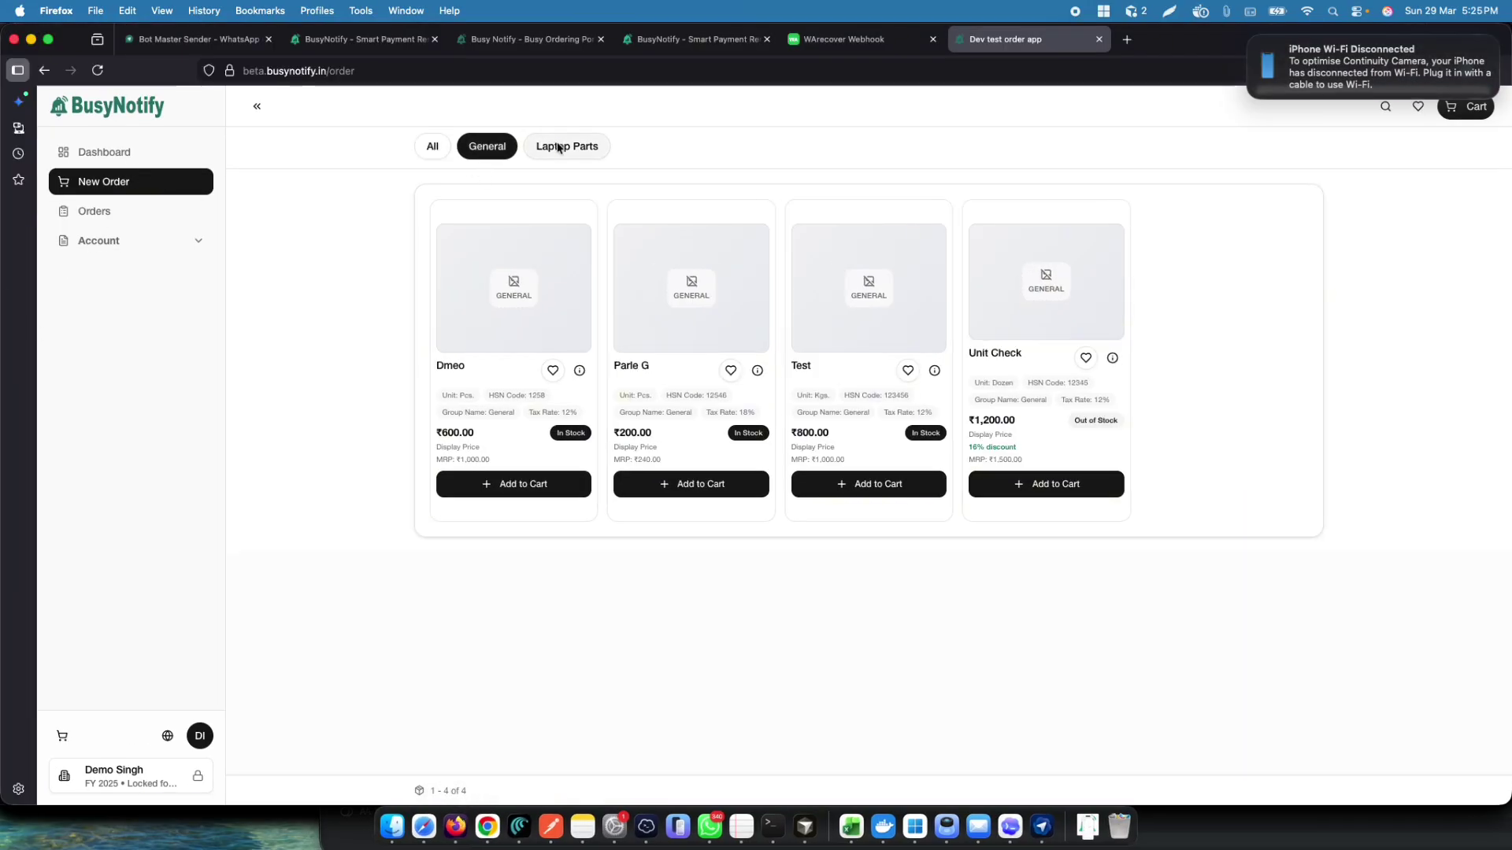
click(557, 148)
click(482, 148)
click(551, 148)
click(500, 148)
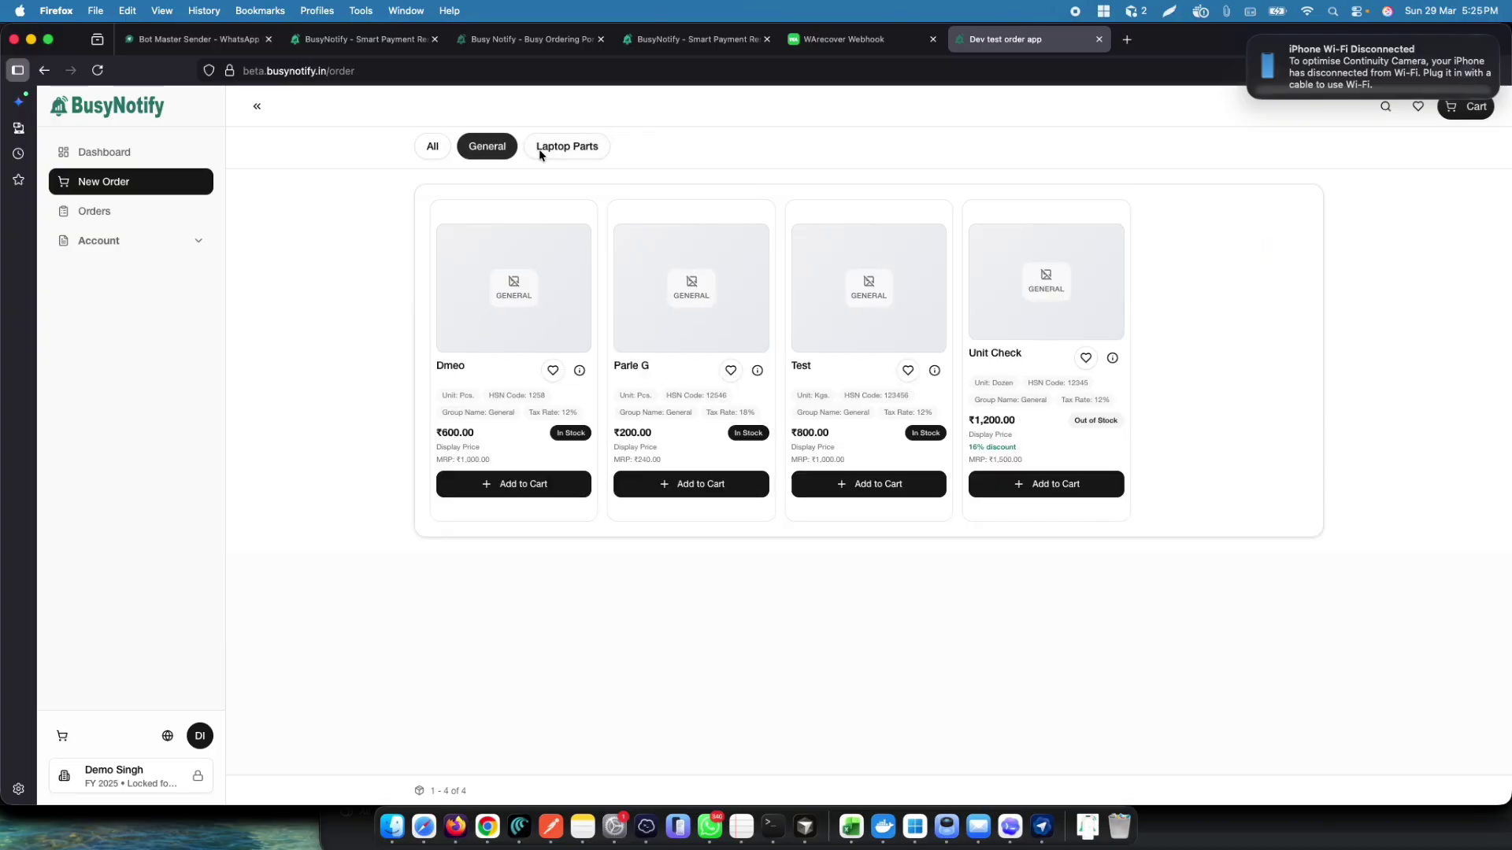
click(538, 149)
click(488, 149)
click(435, 149)
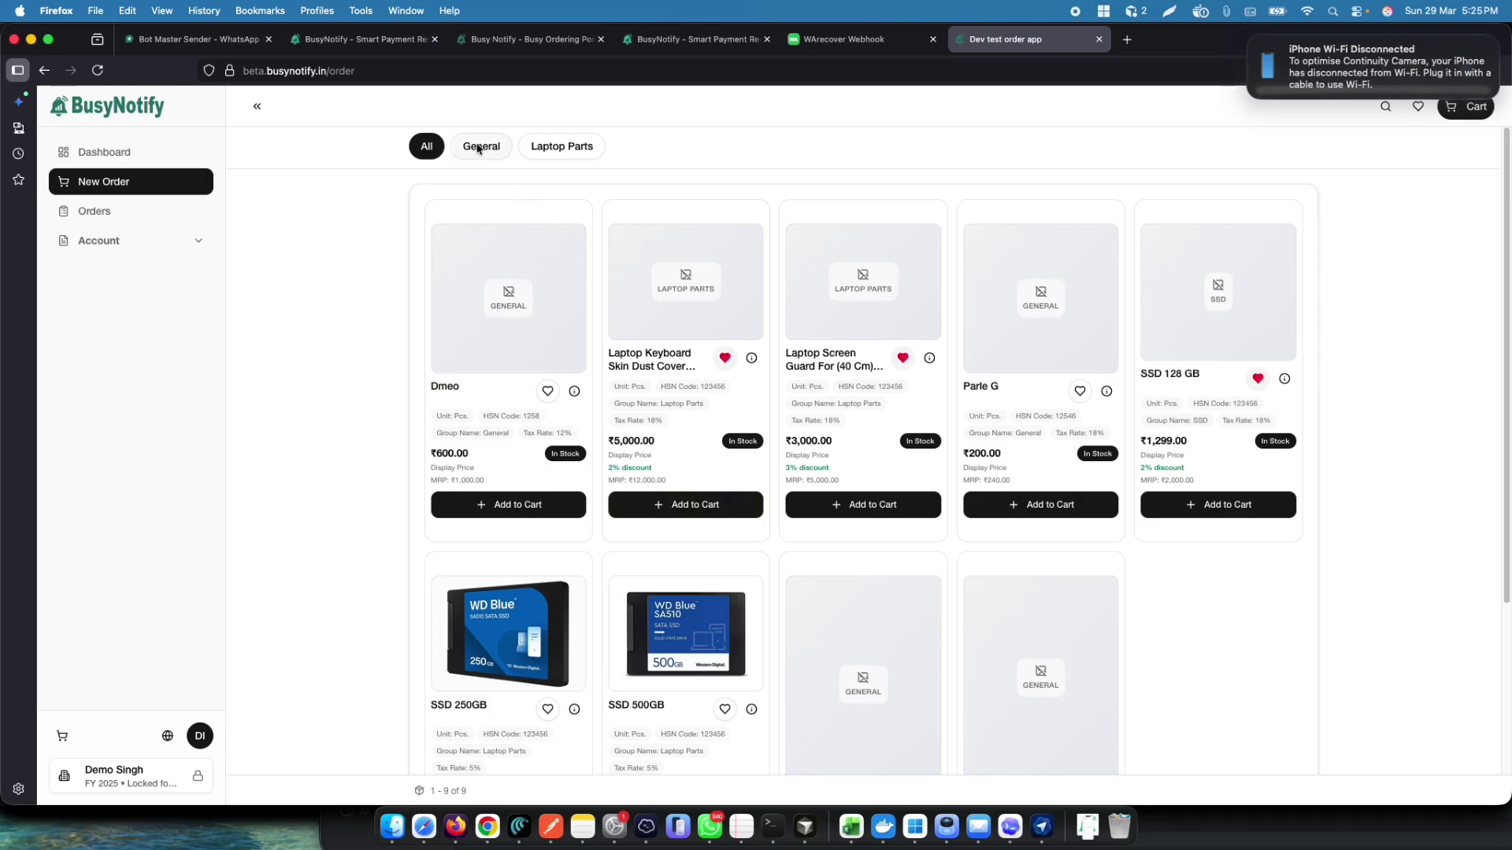
- Show the Laptop Parts products and their SSD subgroup, and restore the display of all products
click(575, 151)
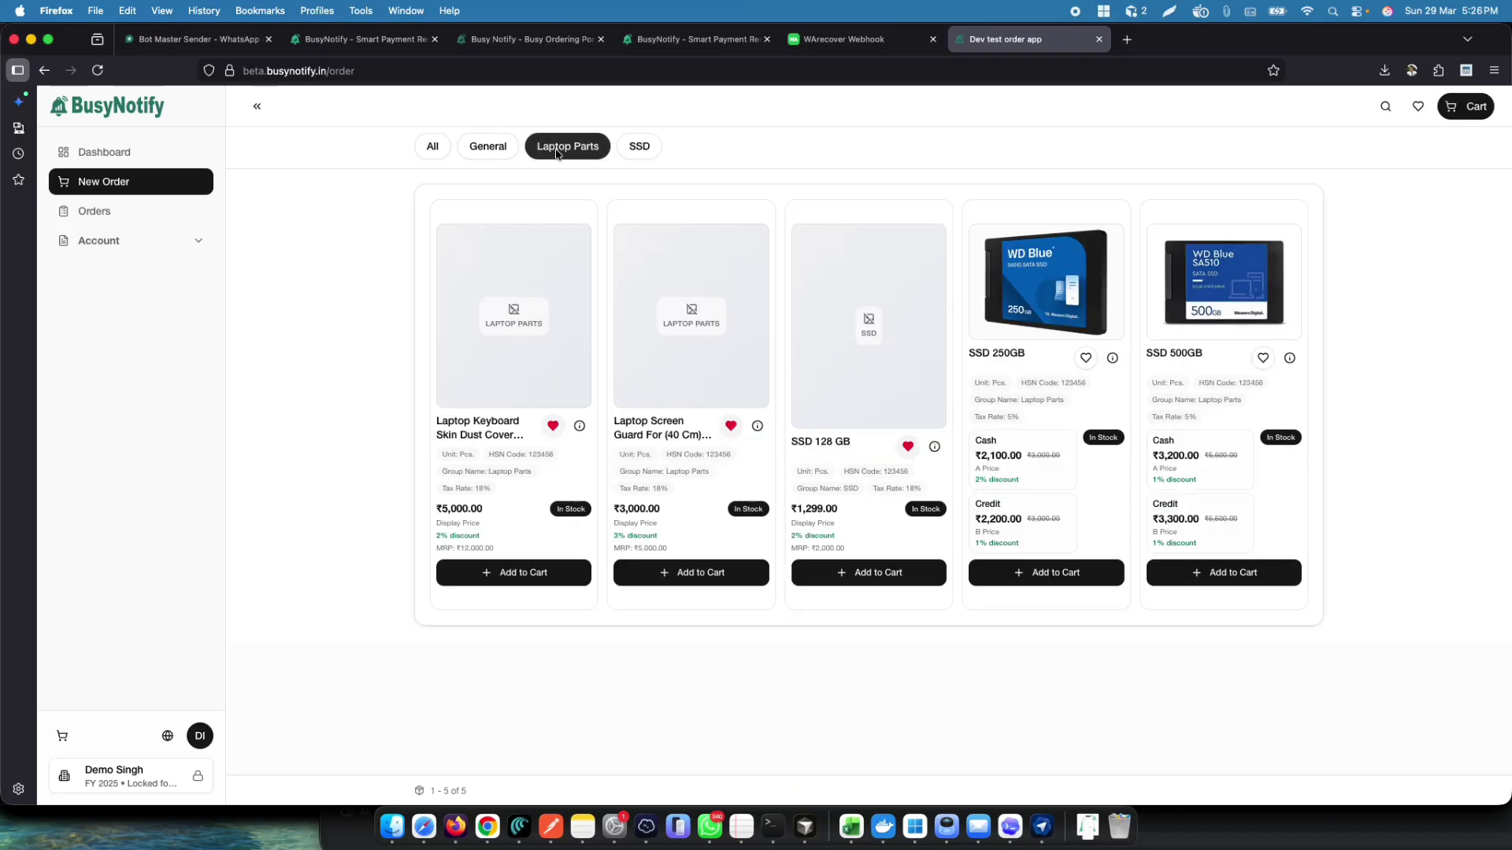
click(641, 149)
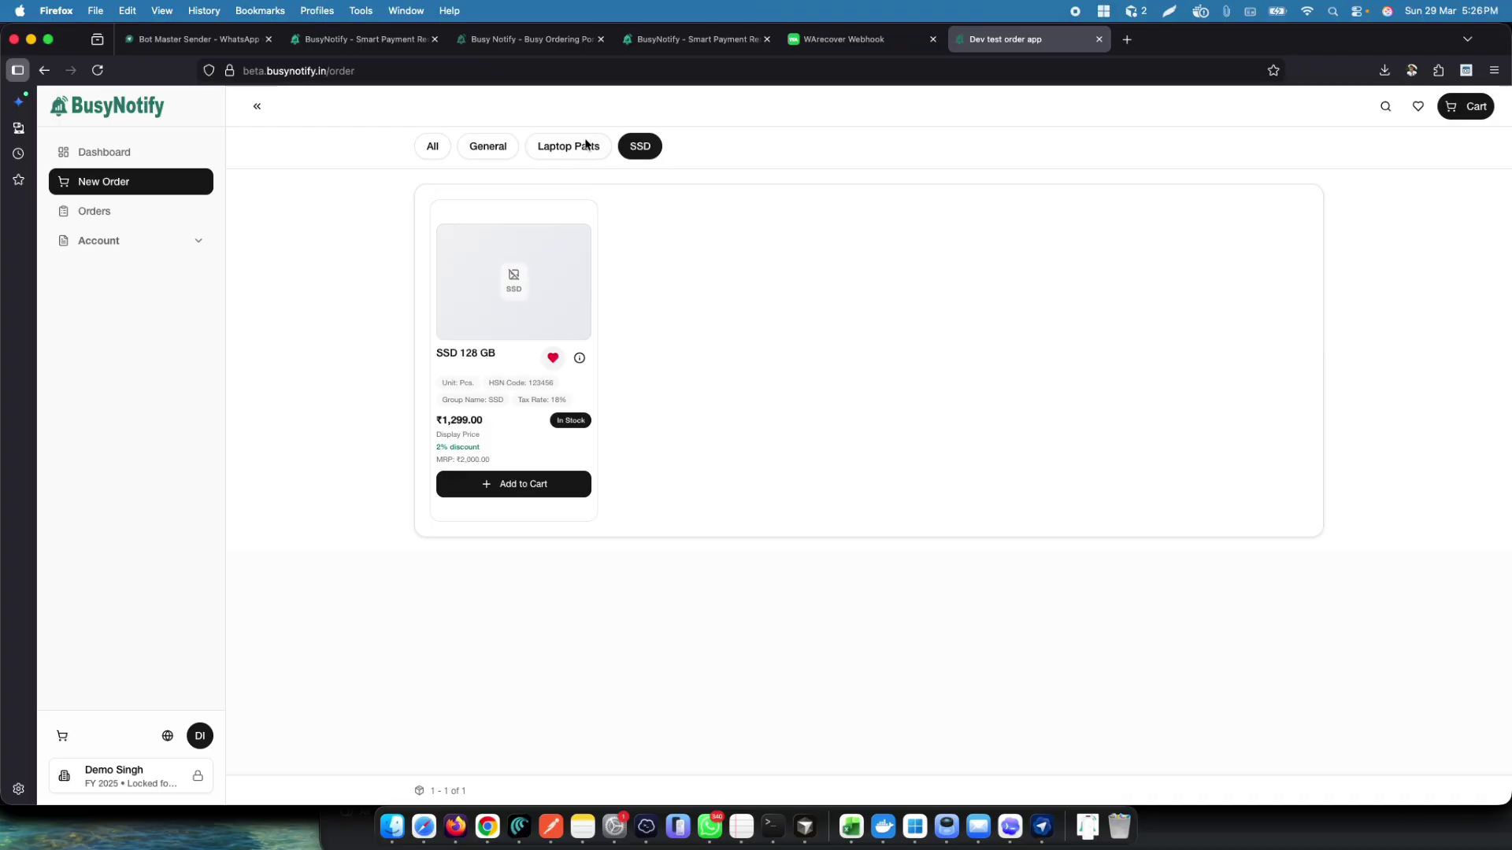
click(540, 152)
click(487, 146)
click(435, 148)
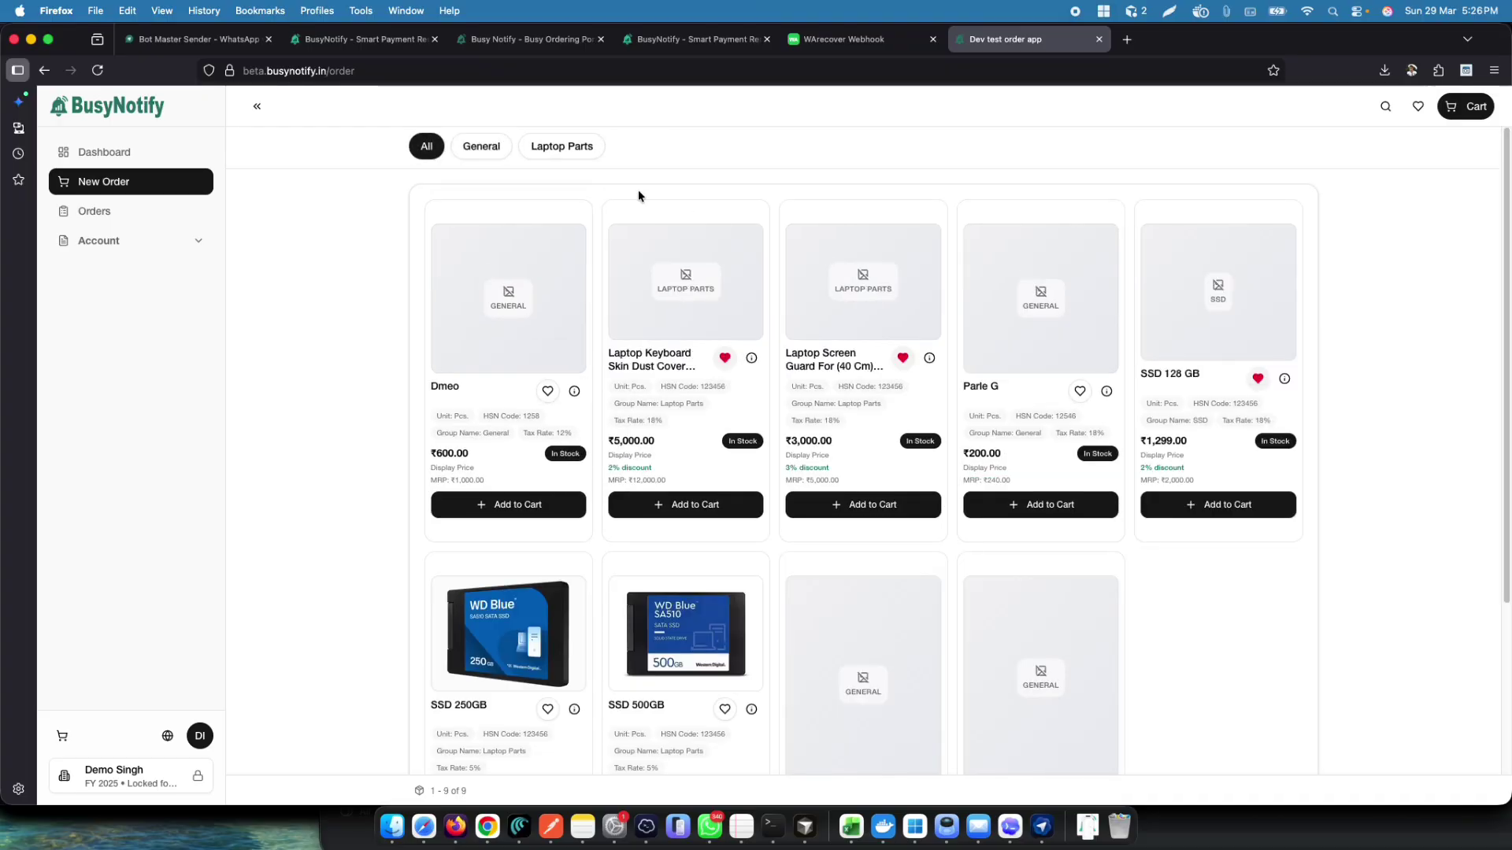
- Return to the feature note and highlight its second item about the customer group filter for salesmen
key(super+Tab)
key(super+Tab)
key(super+Tab)
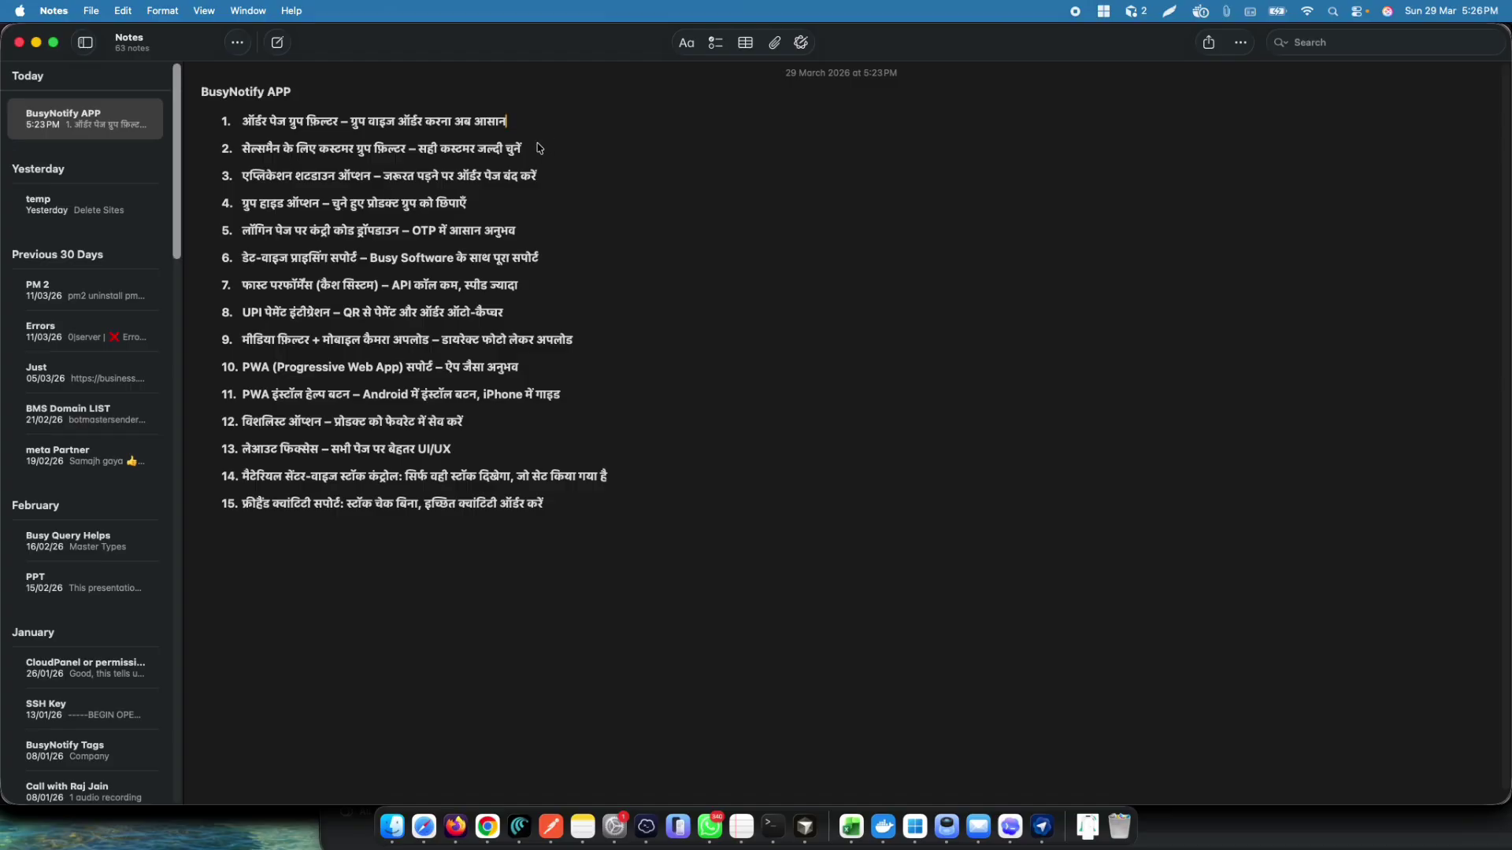
drag(535, 151, 241, 156)
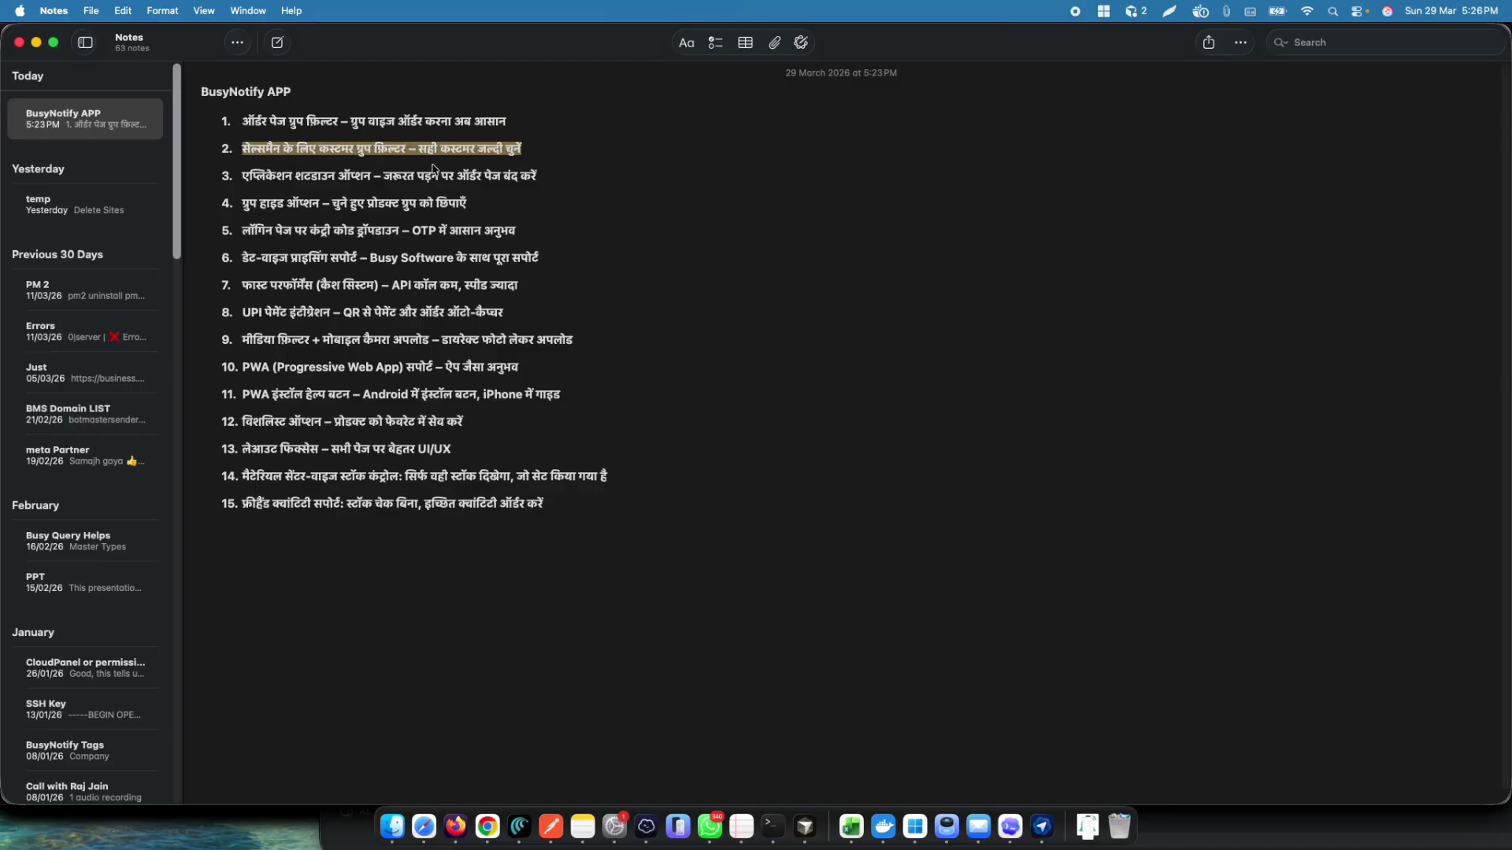
click(536, 151)
- In Chrome, filter the order's customer selection by the Ujjian group and switch the filter to Sundry Debtors
key(super+Tab)
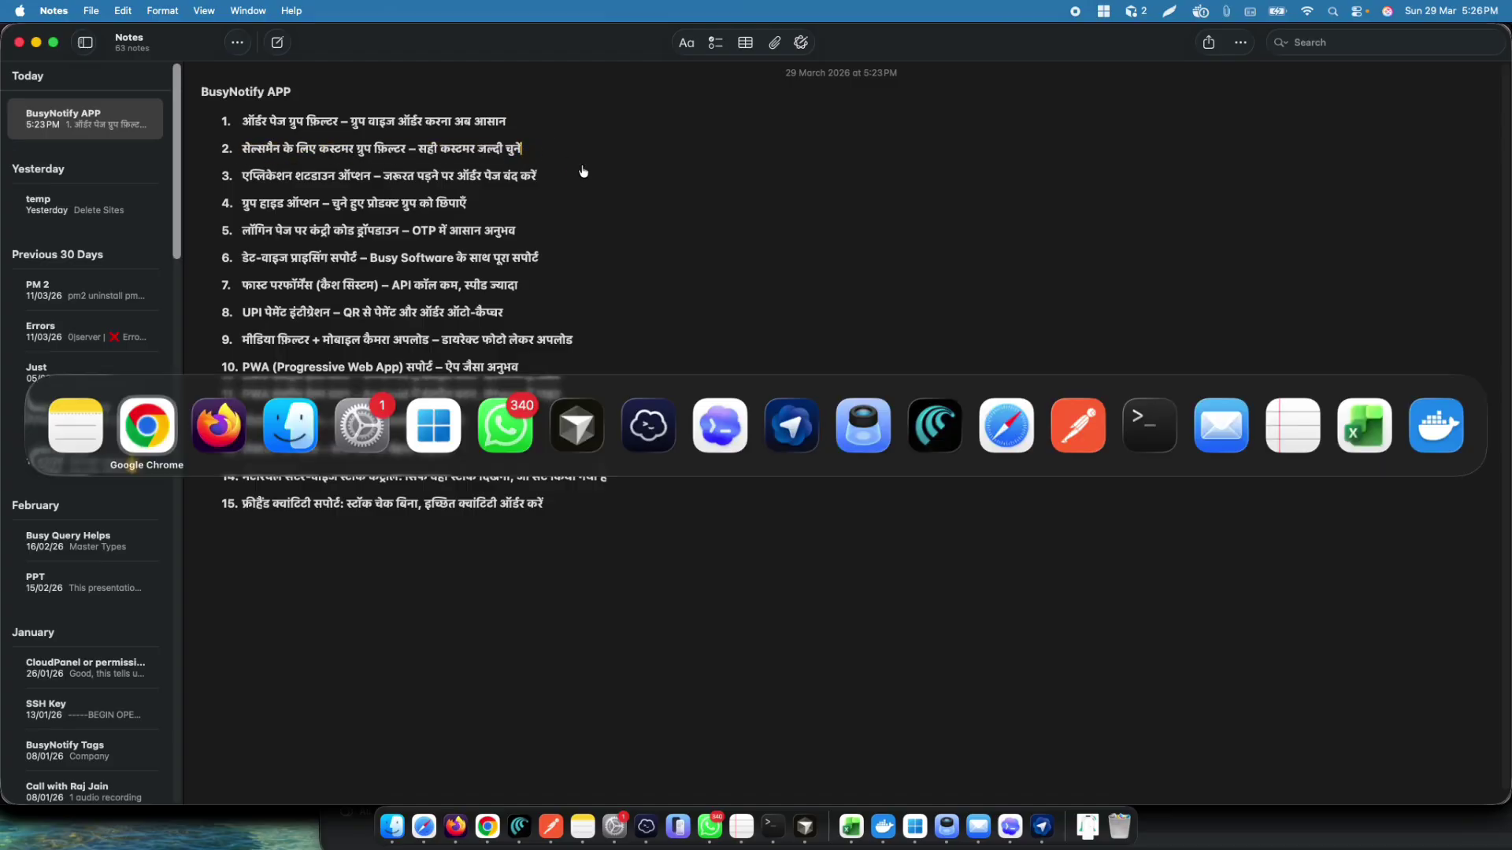
key(super+Tab)
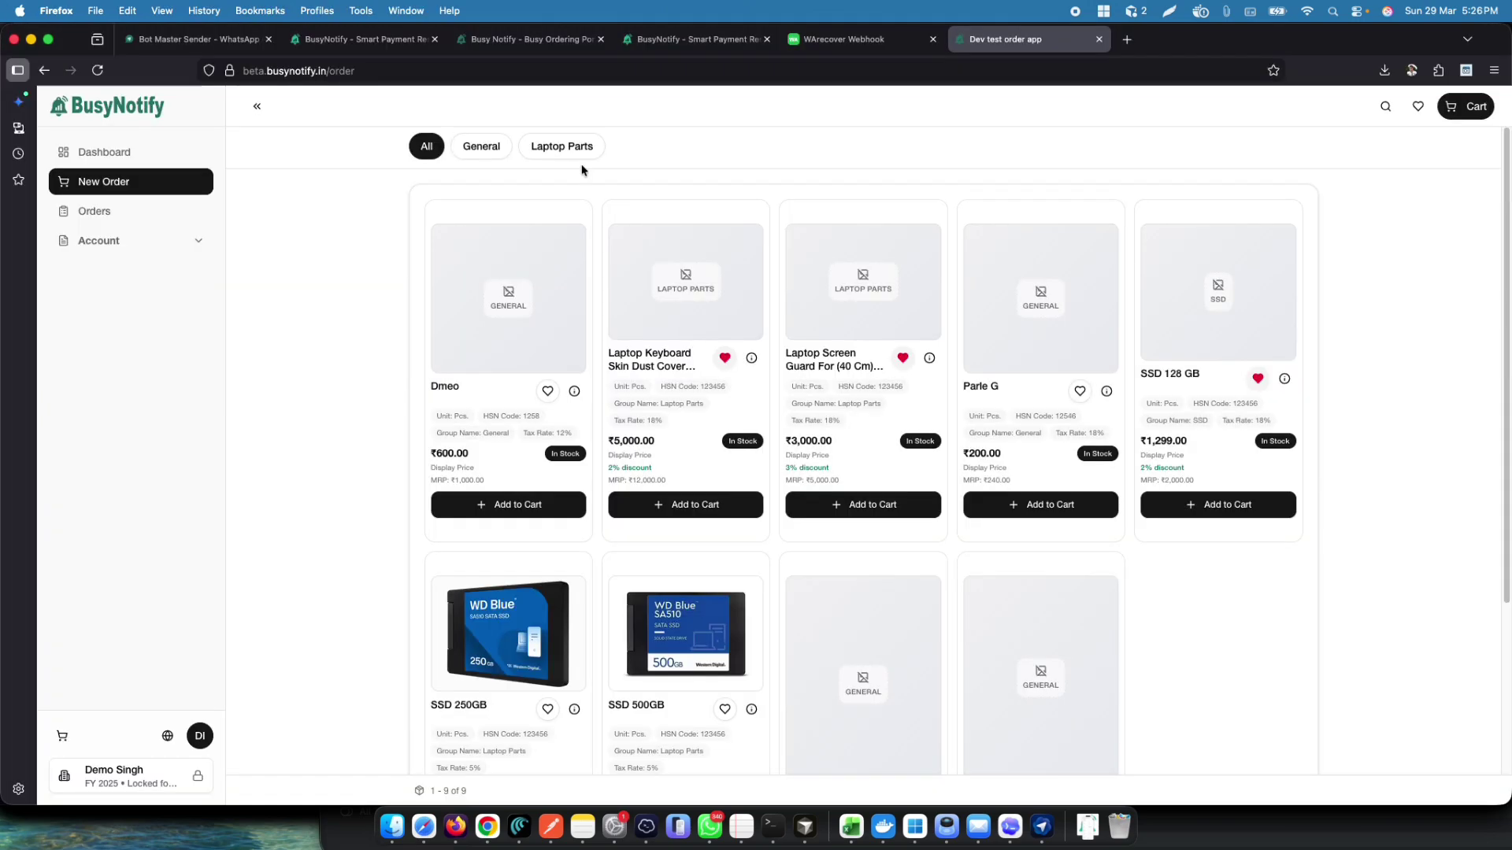
key(super+Tab)
key(super+Tab)
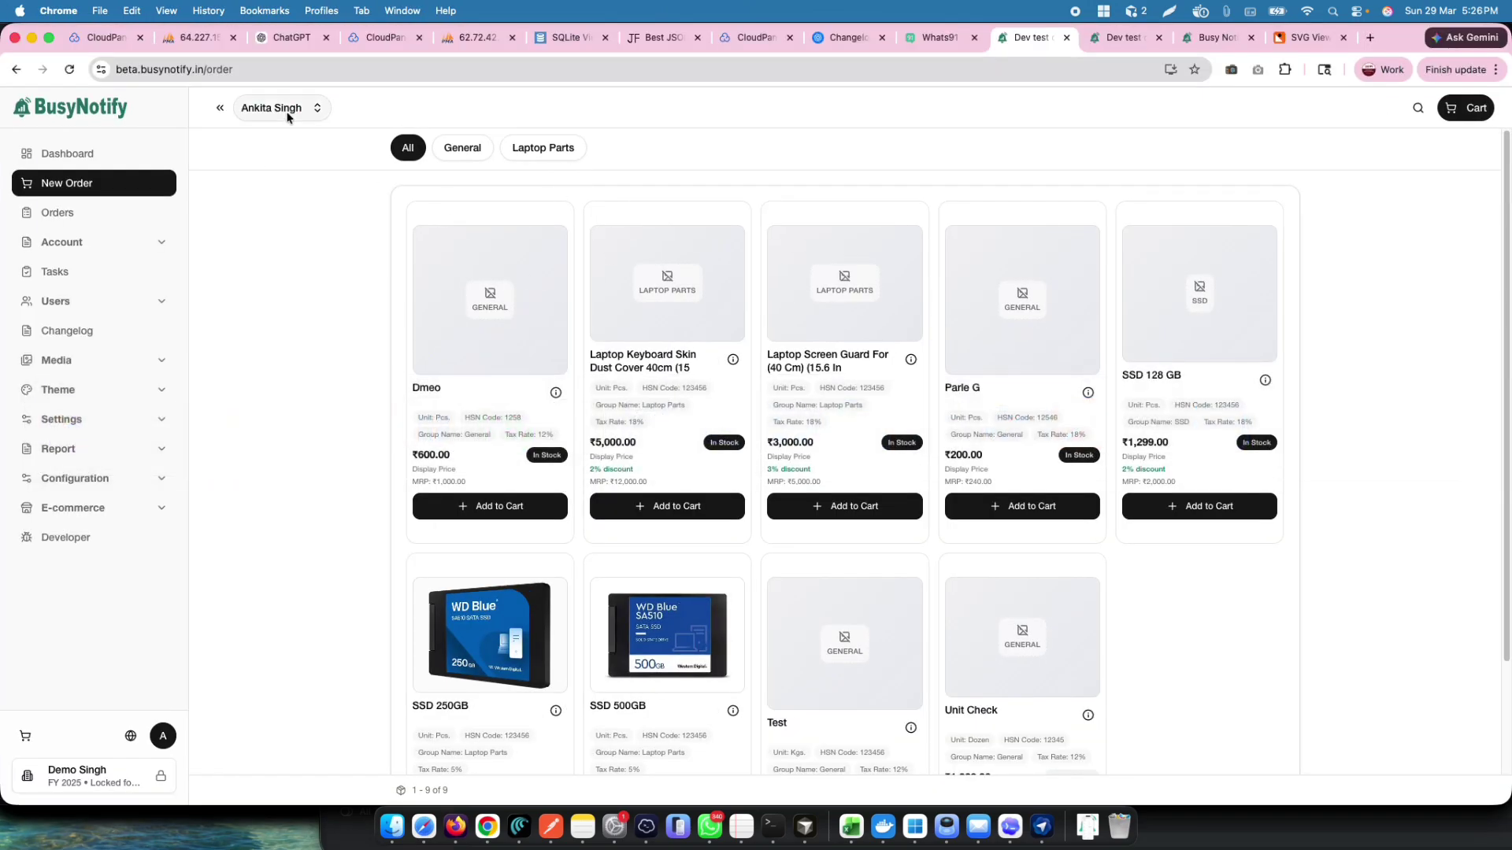
click(288, 107)
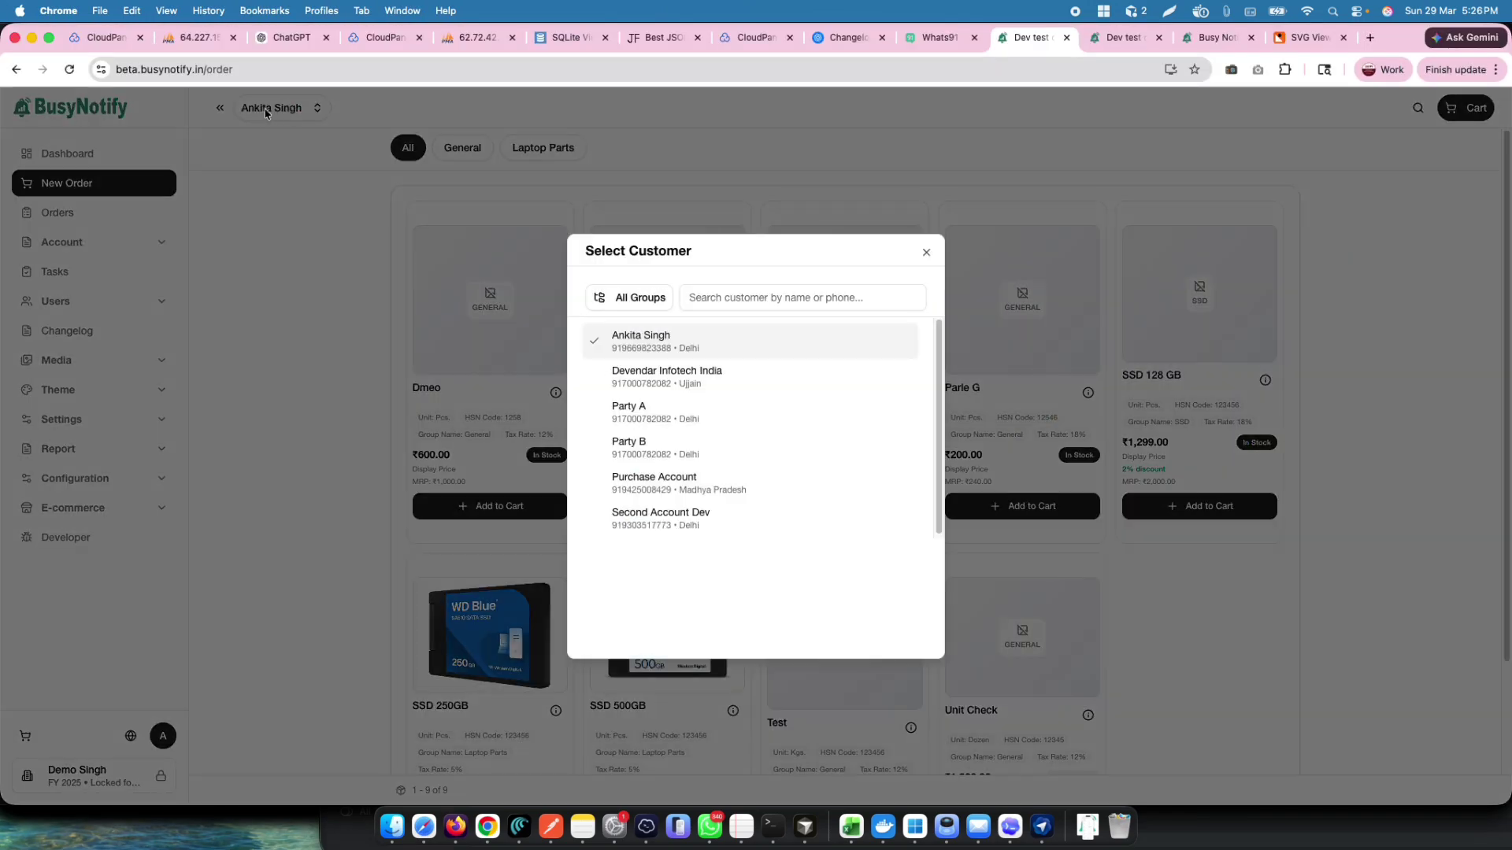
click(624, 298)
click(646, 399)
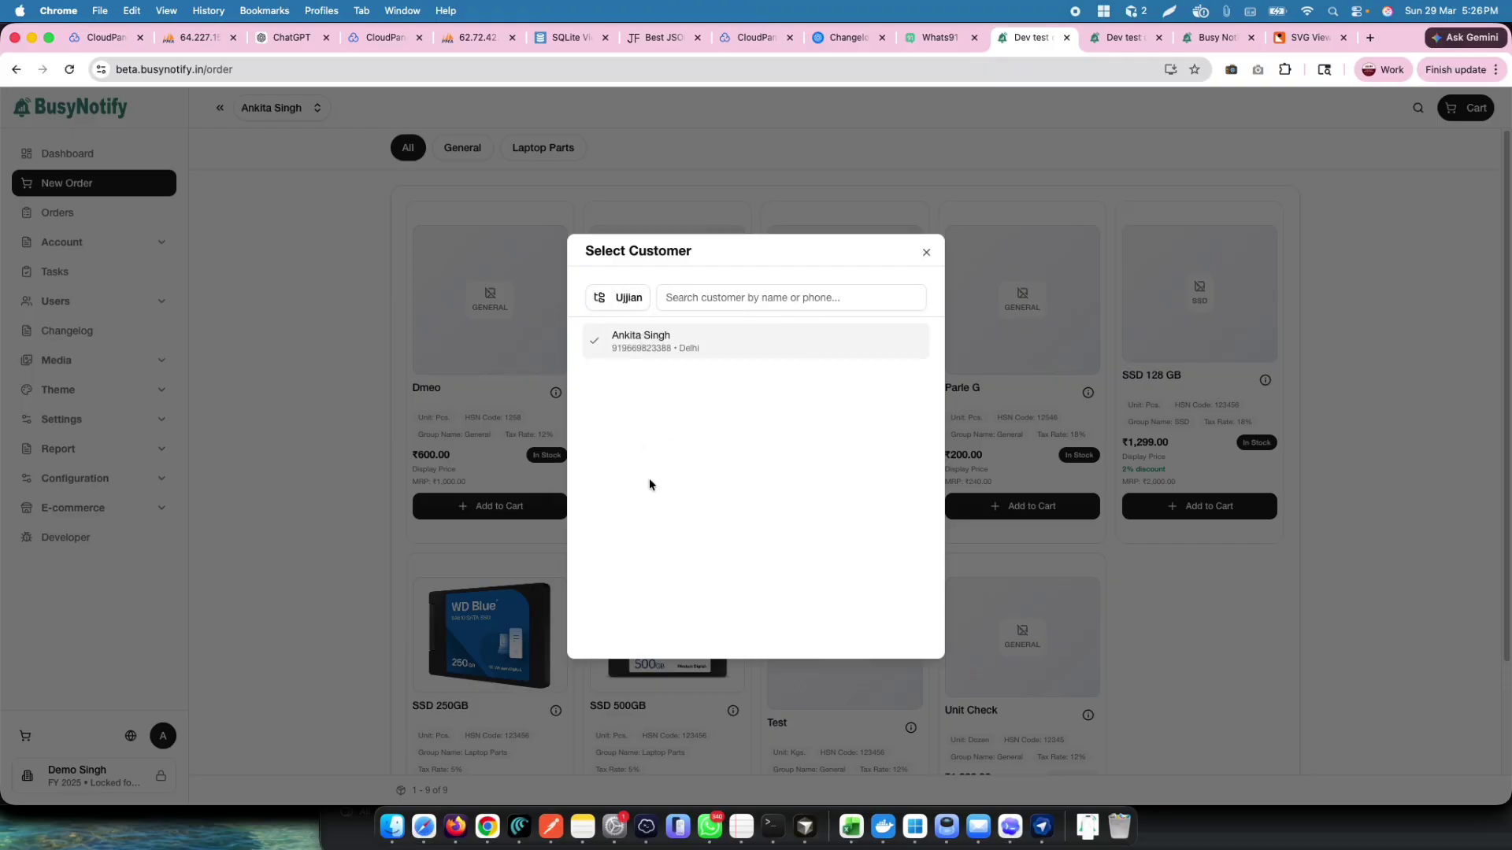
click(623, 299)
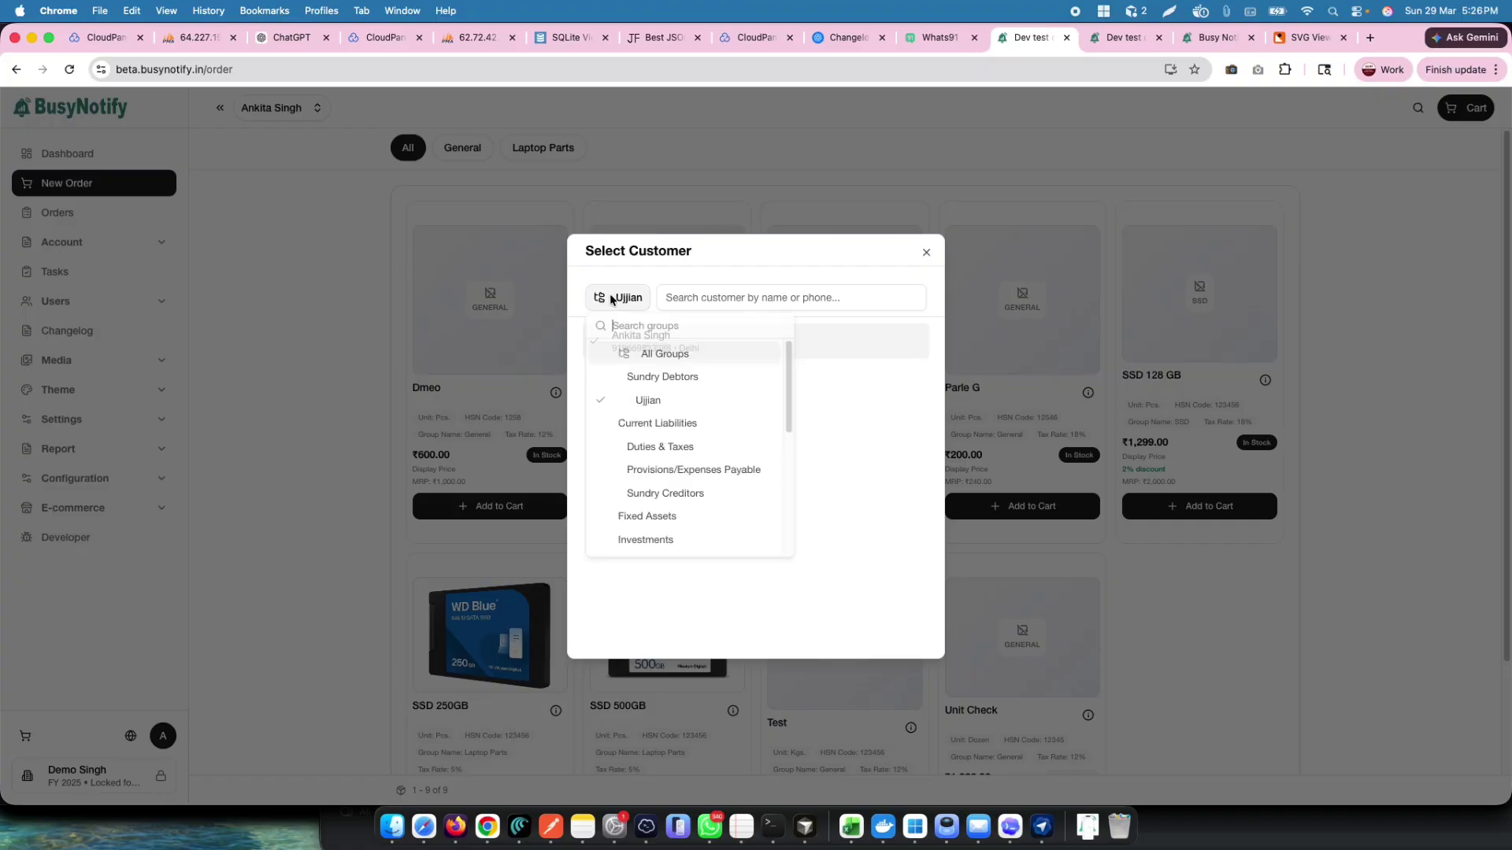
click(663, 381)
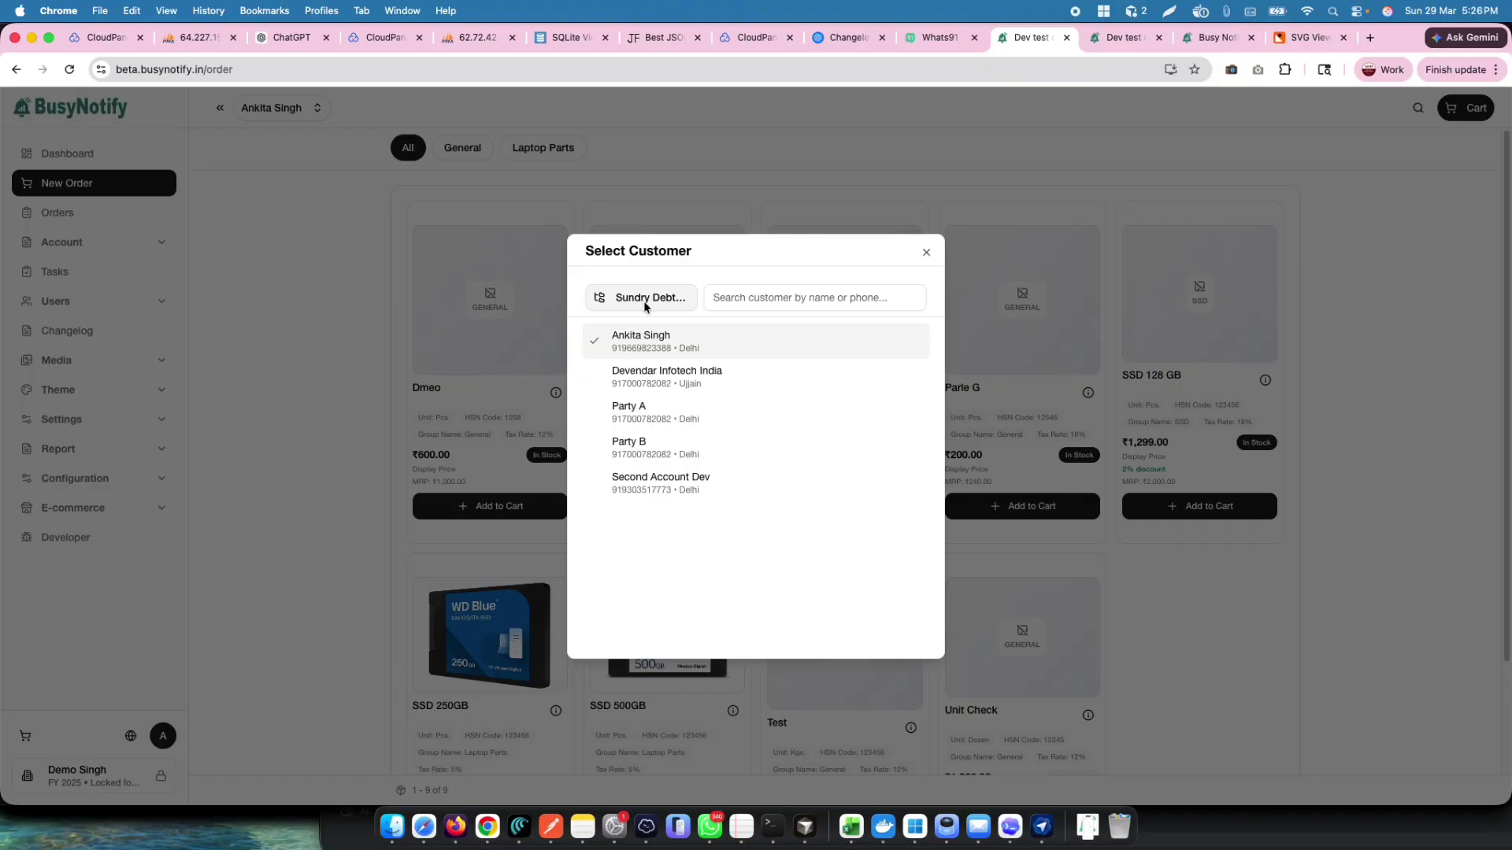
- Return to the feature note and highlight its third item about the application shutdown option
key(super+Tab)
key(super+Tab)
key(super+Tab)
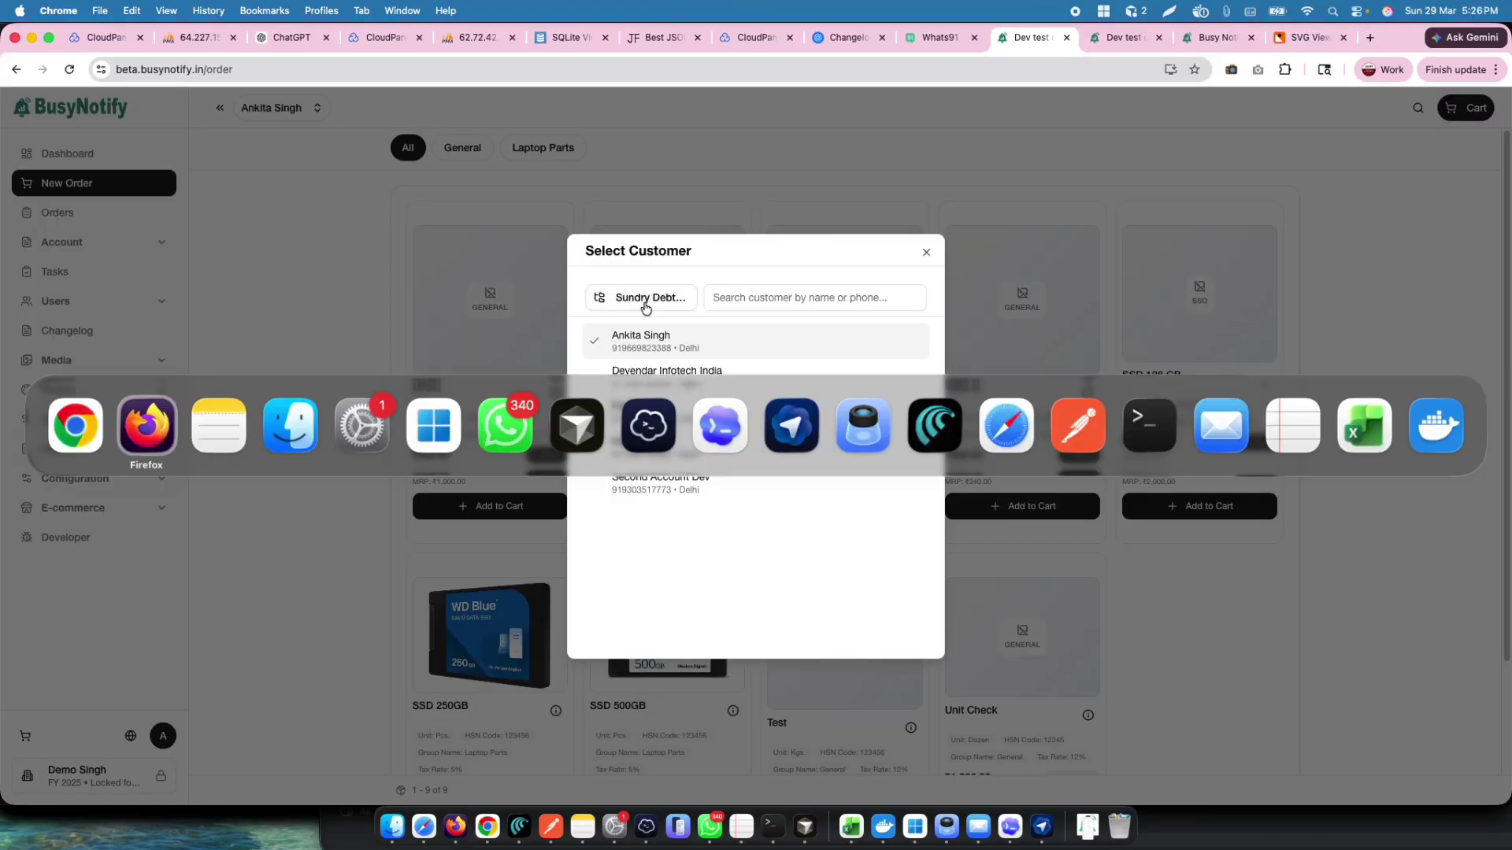
key(super+Tab)
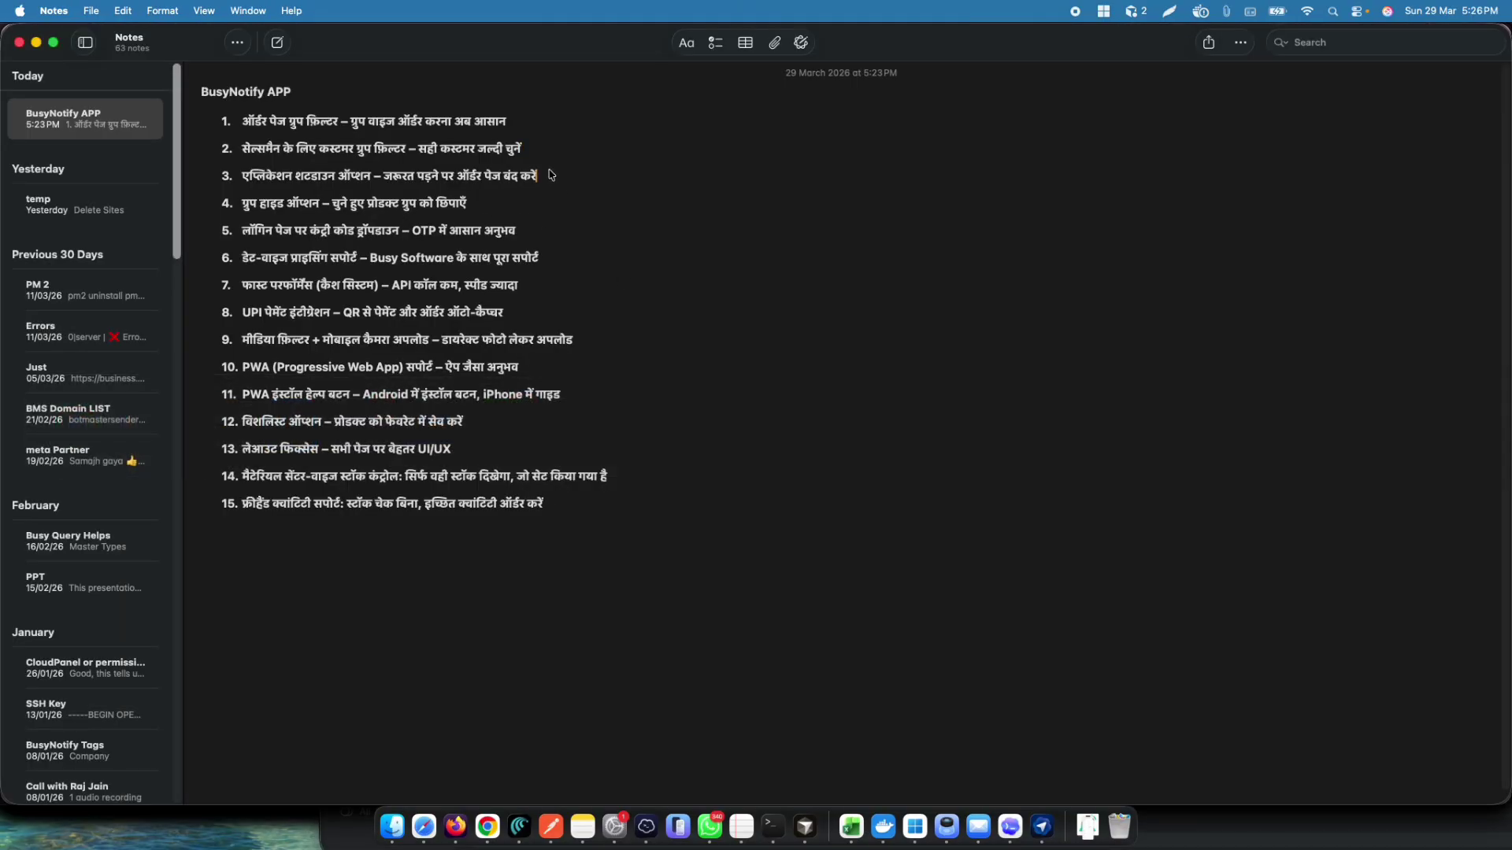
drag(550, 174, 222, 177)
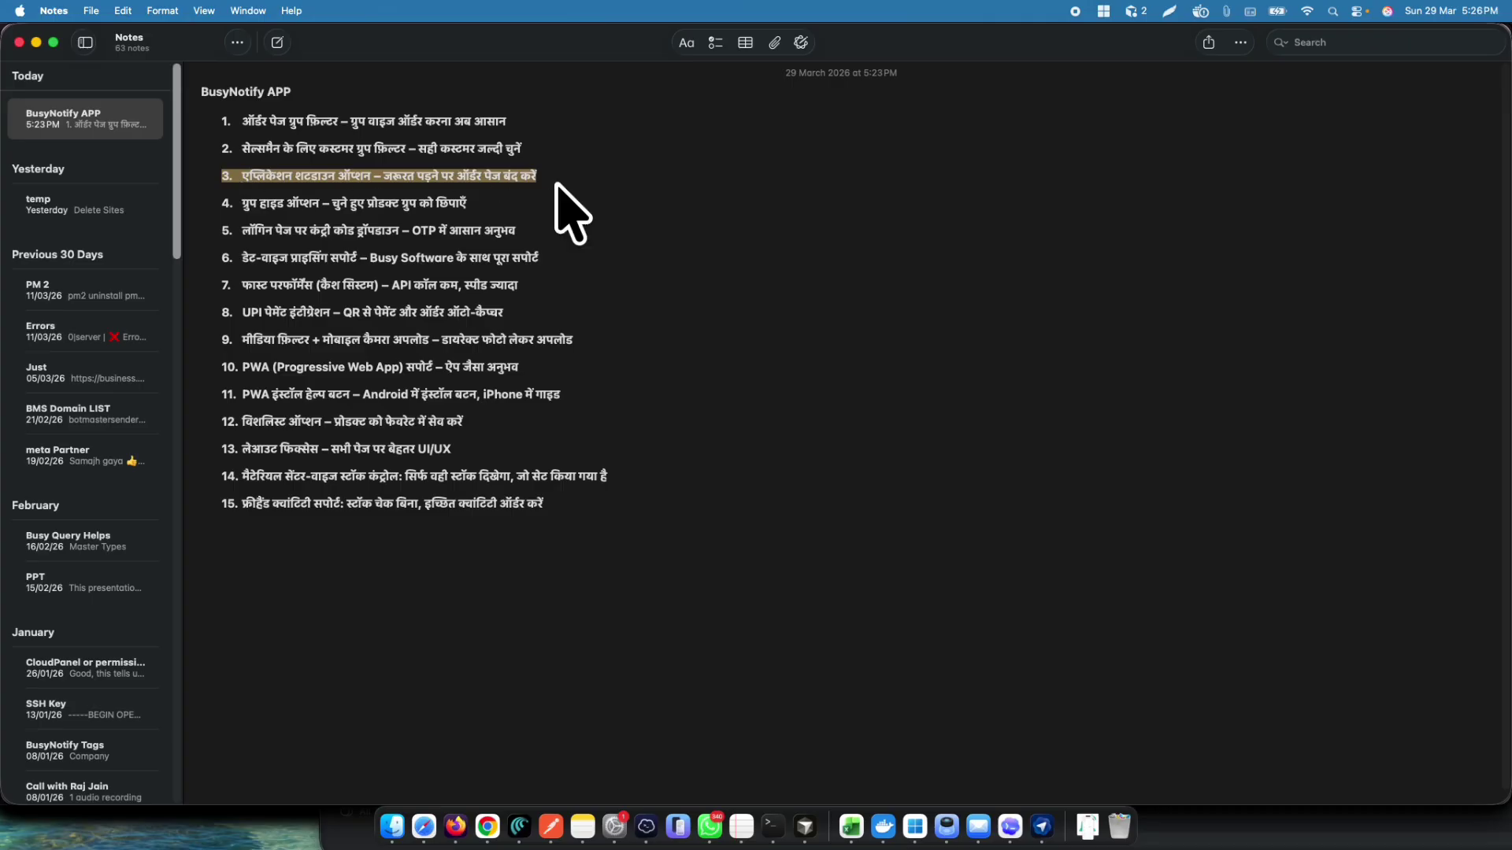
- Back in Chrome, view the available customer groups in the customer selection and close the dialog
key(super+Tab)
click(641, 303)
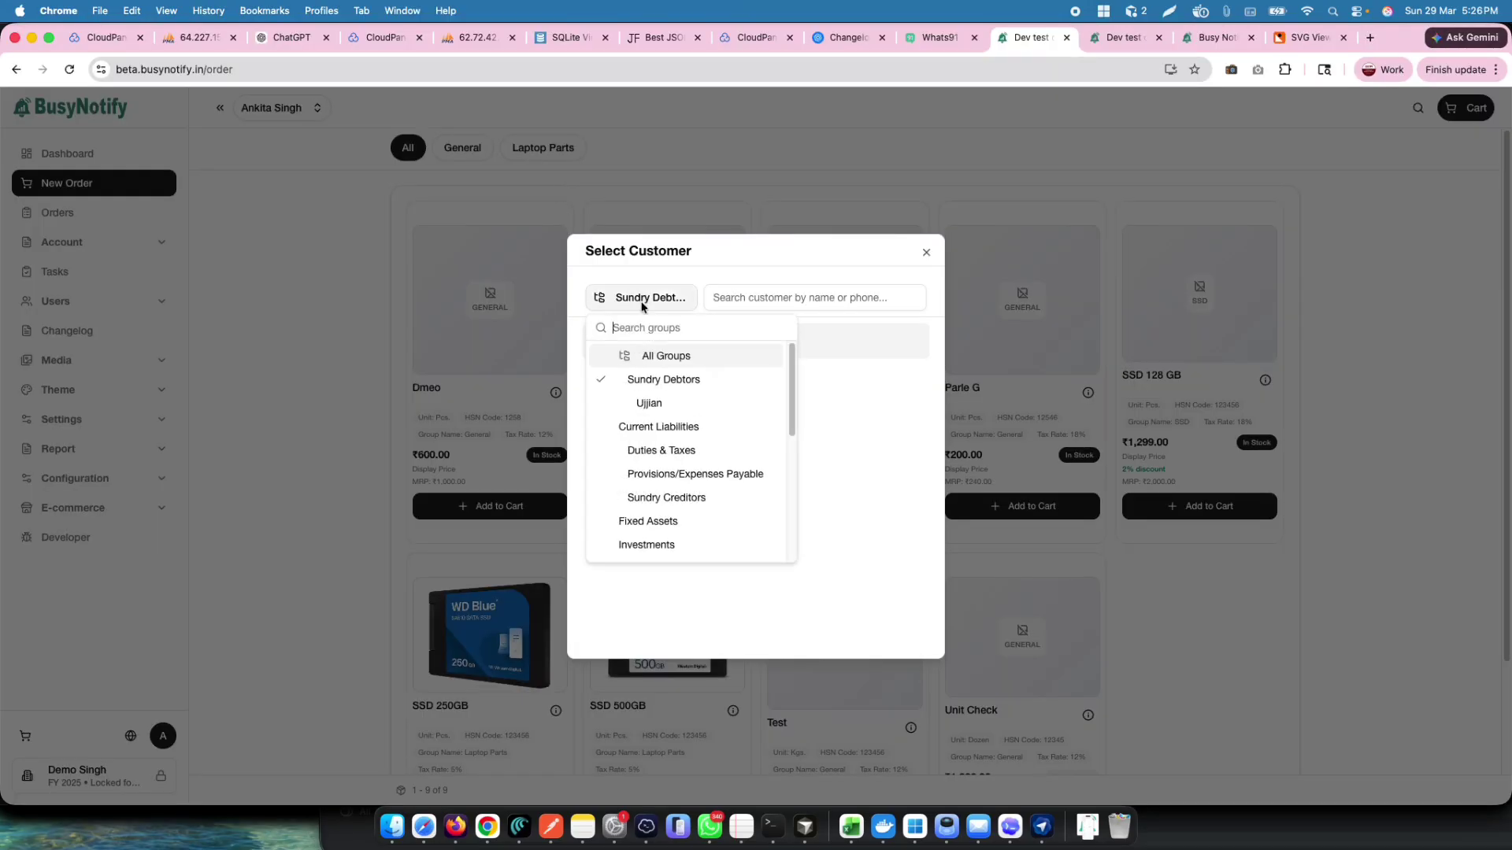
click(867, 277)
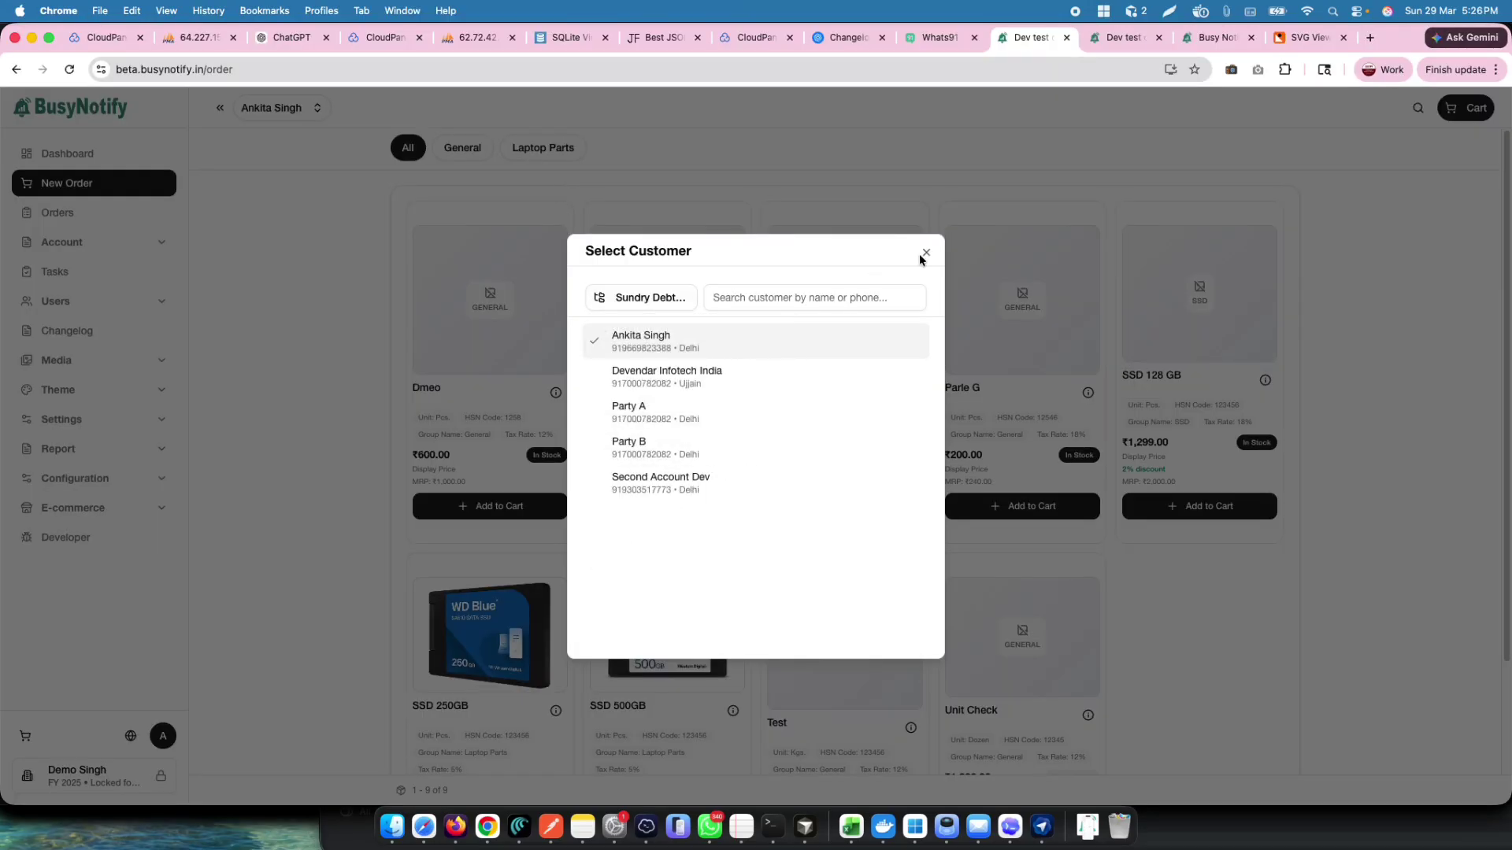
click(926, 253)
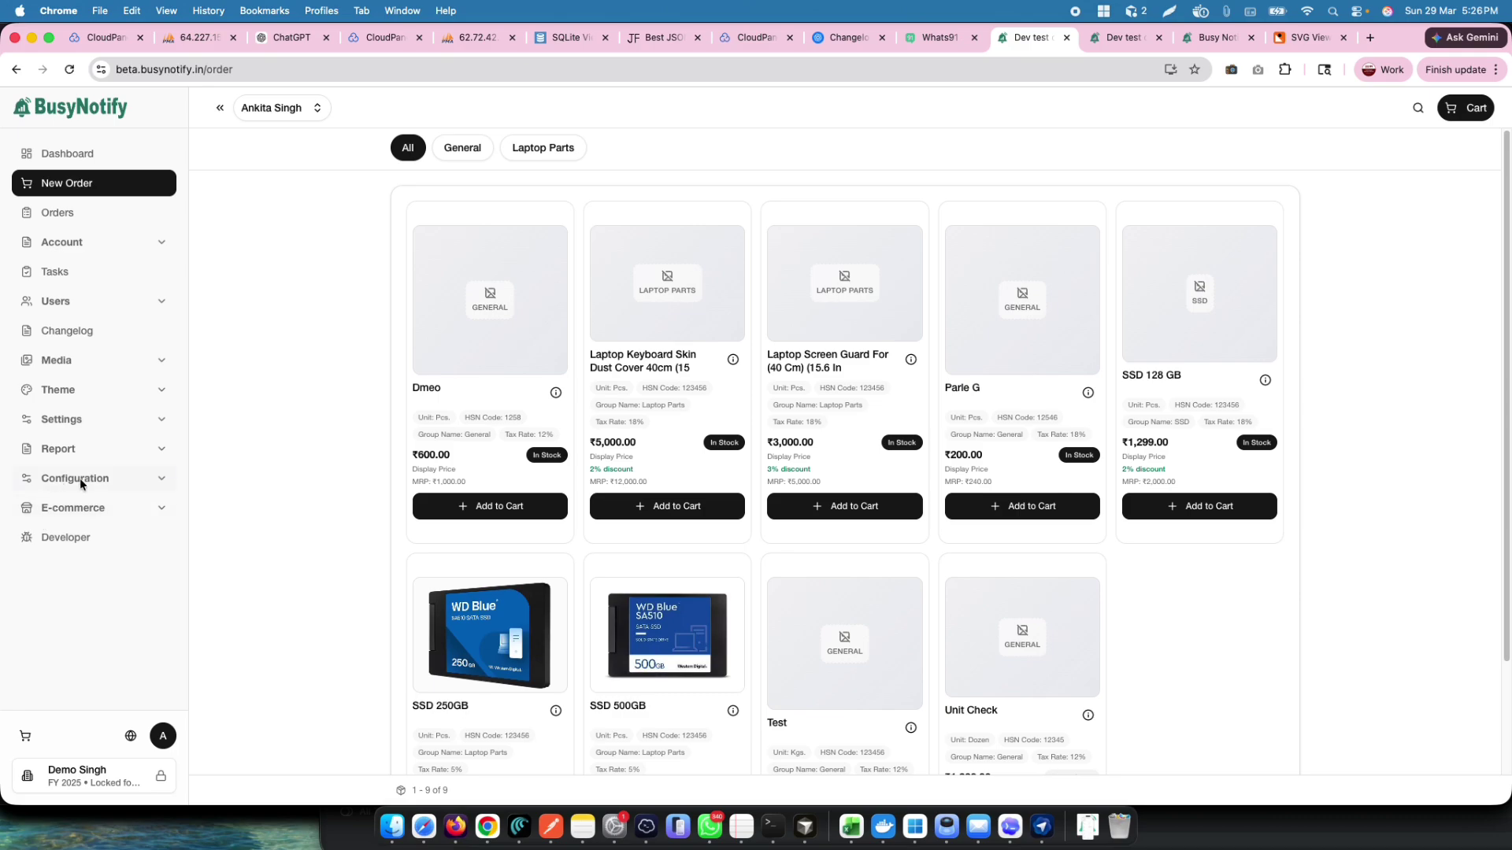
- Open the Customer Group Visibility configuration and highlight its page title
click(79, 479)
scroll(118, 519, down, 3)
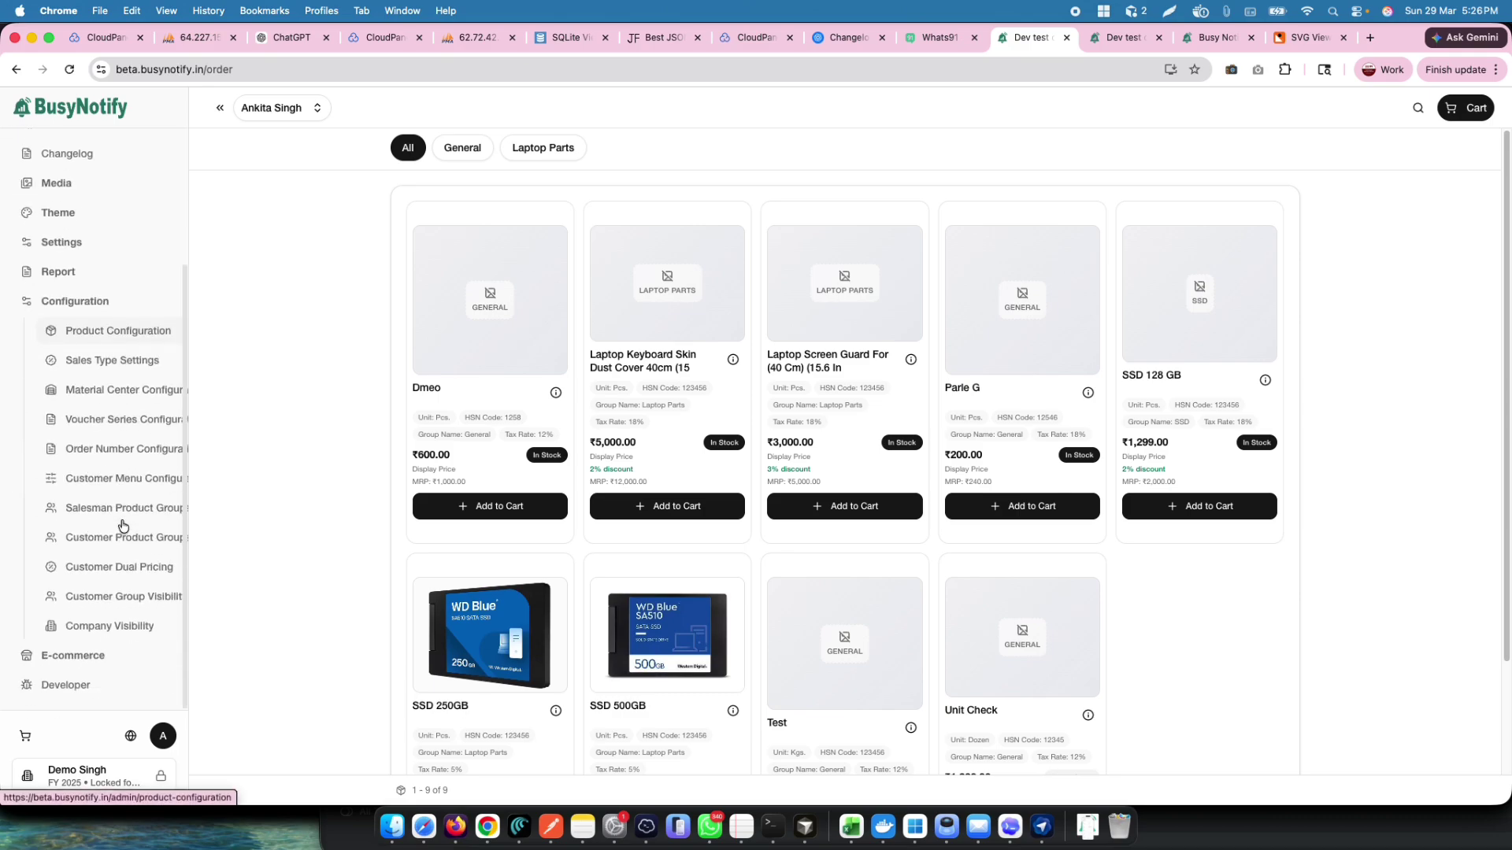
click(129, 596)
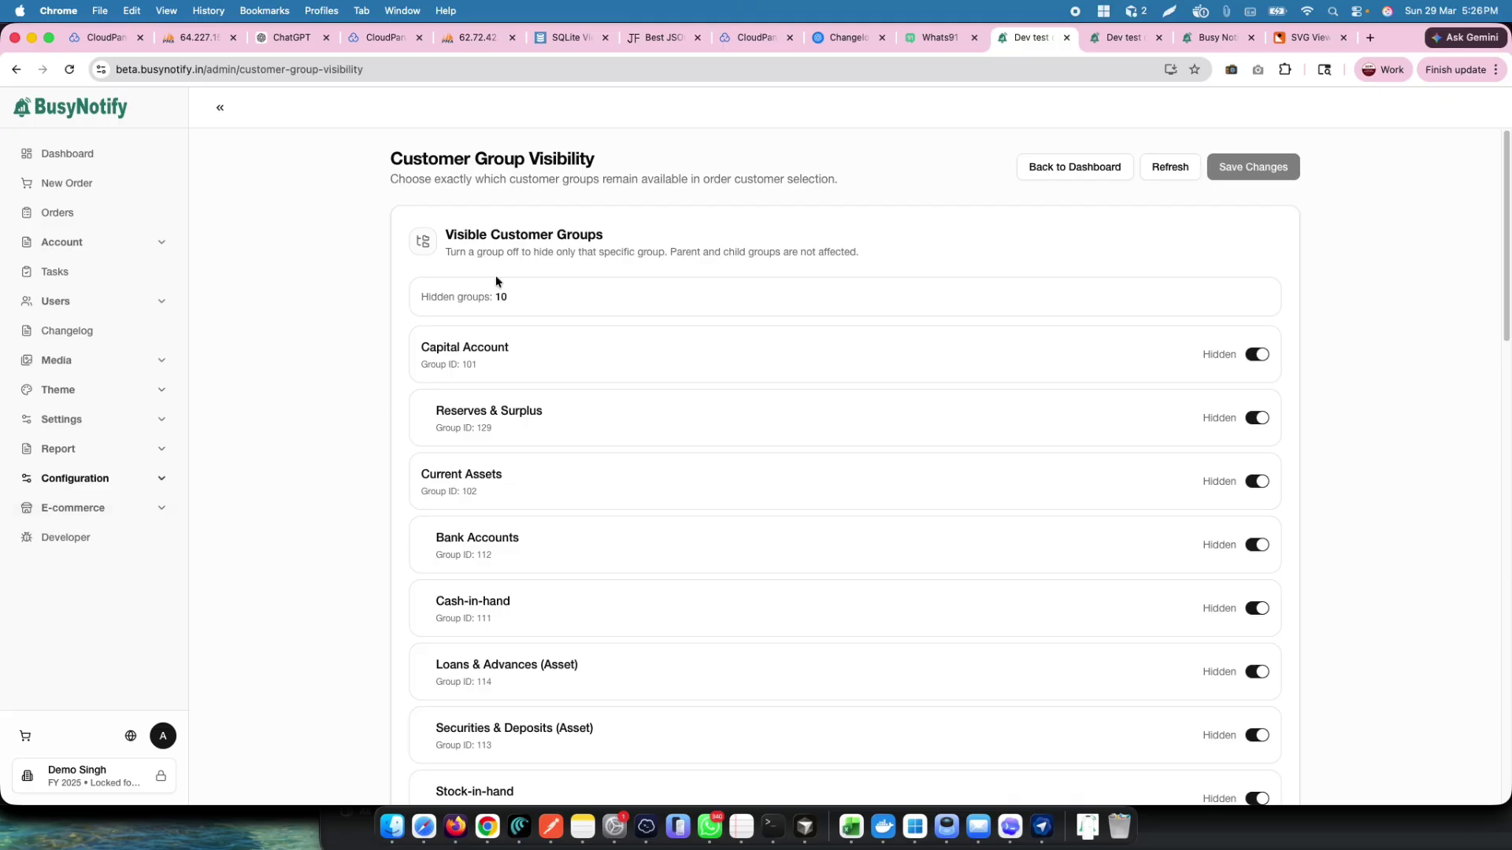
drag(389, 158, 596, 160)
click(1070, 415)
- Hide Current Liabilities, Duties & Taxes, Provisions/Expenses Payable, Fixed Assets, Investments, and Loans (Liability) with its three subgroups from order customer selection
scroll(1136, 429, down, 6)
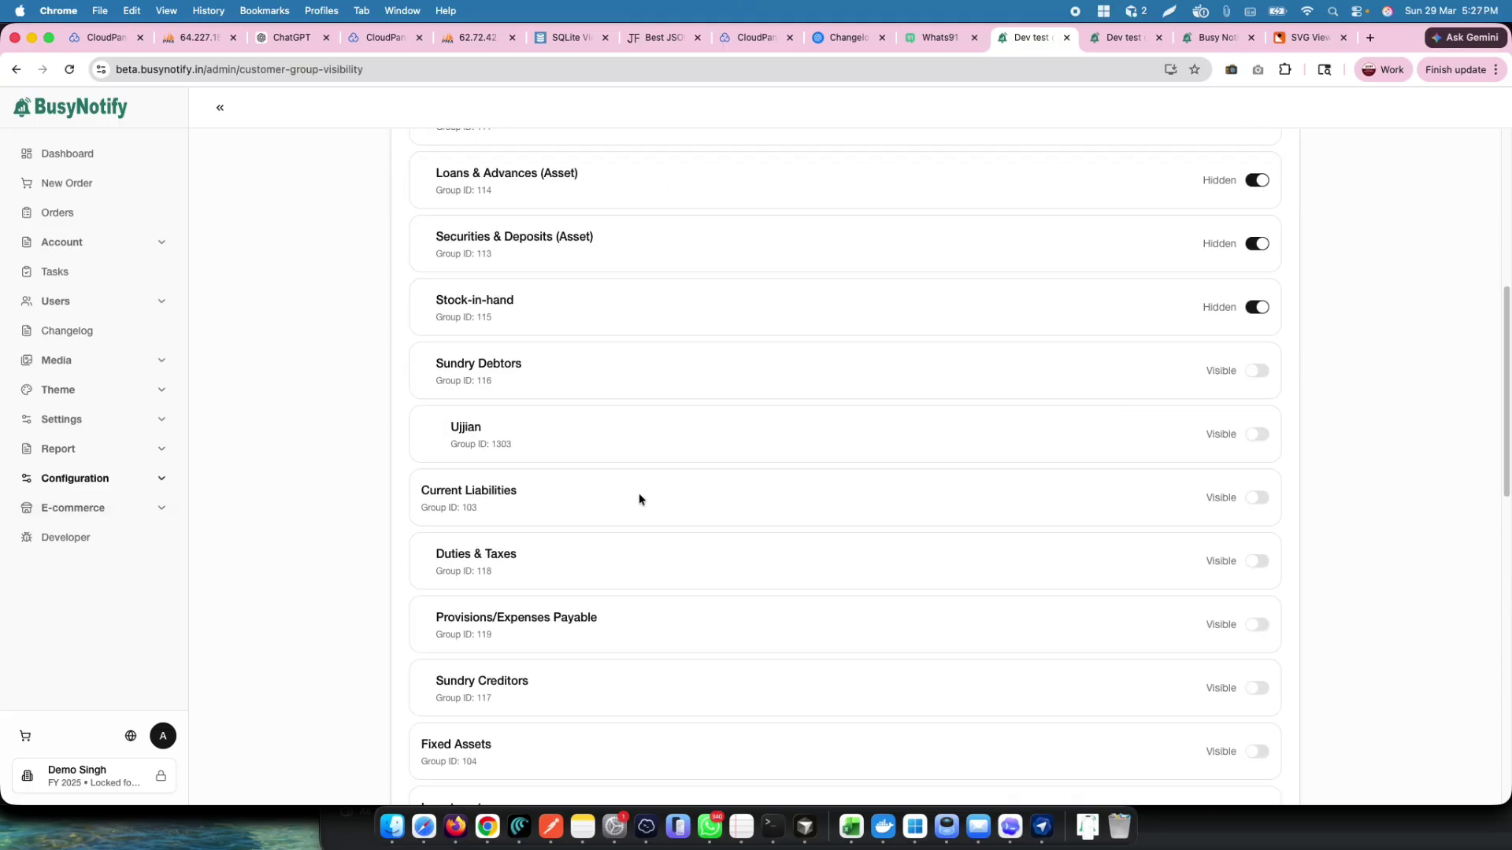
click(1259, 498)
click(1256, 625)
scroll(1252, 624, down, 4)
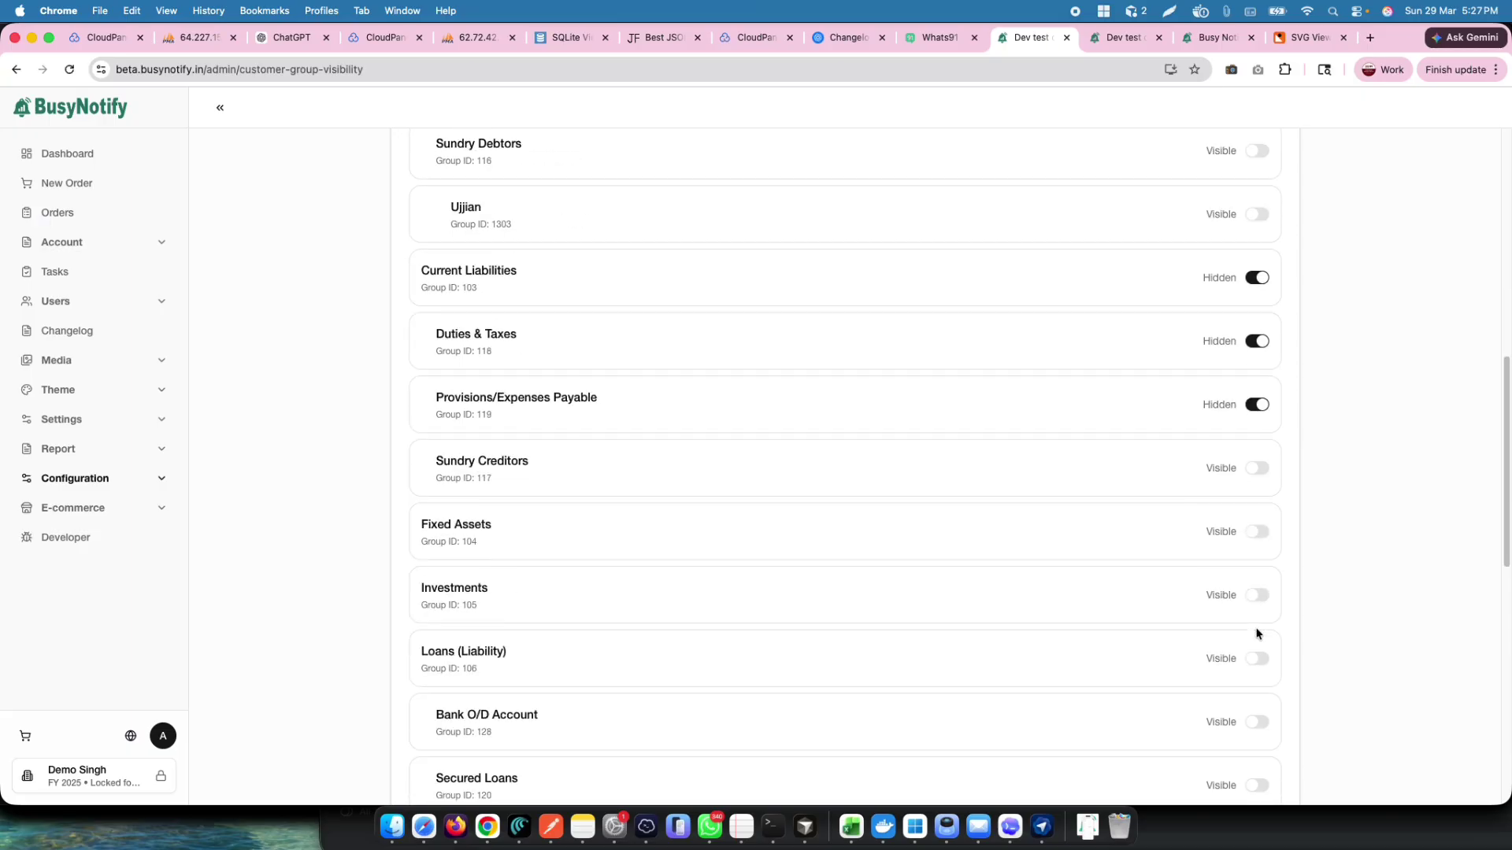
click(1258, 548)
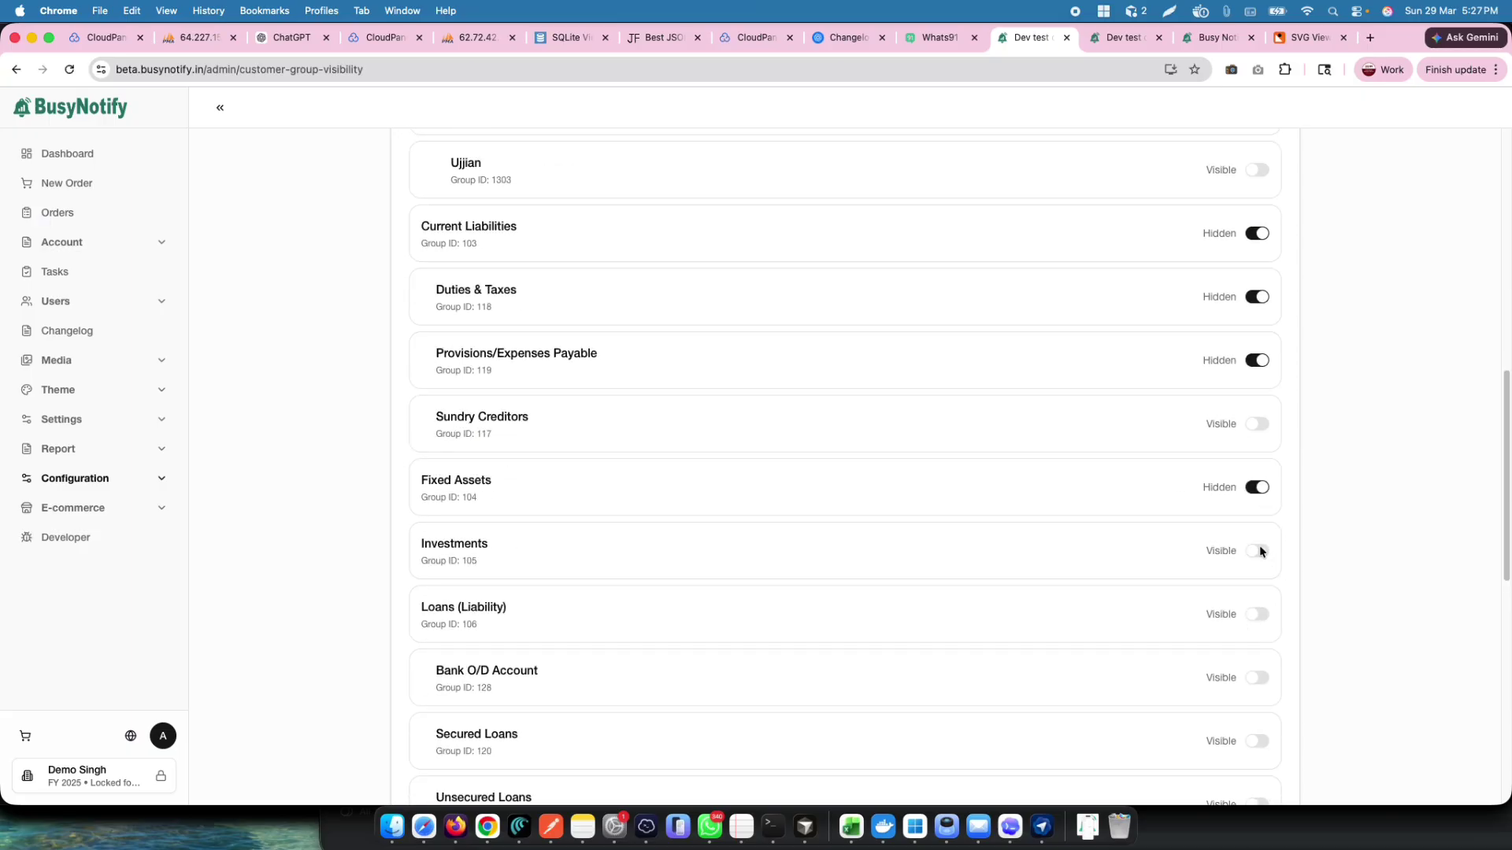
scroll(1255, 567, down, 2)
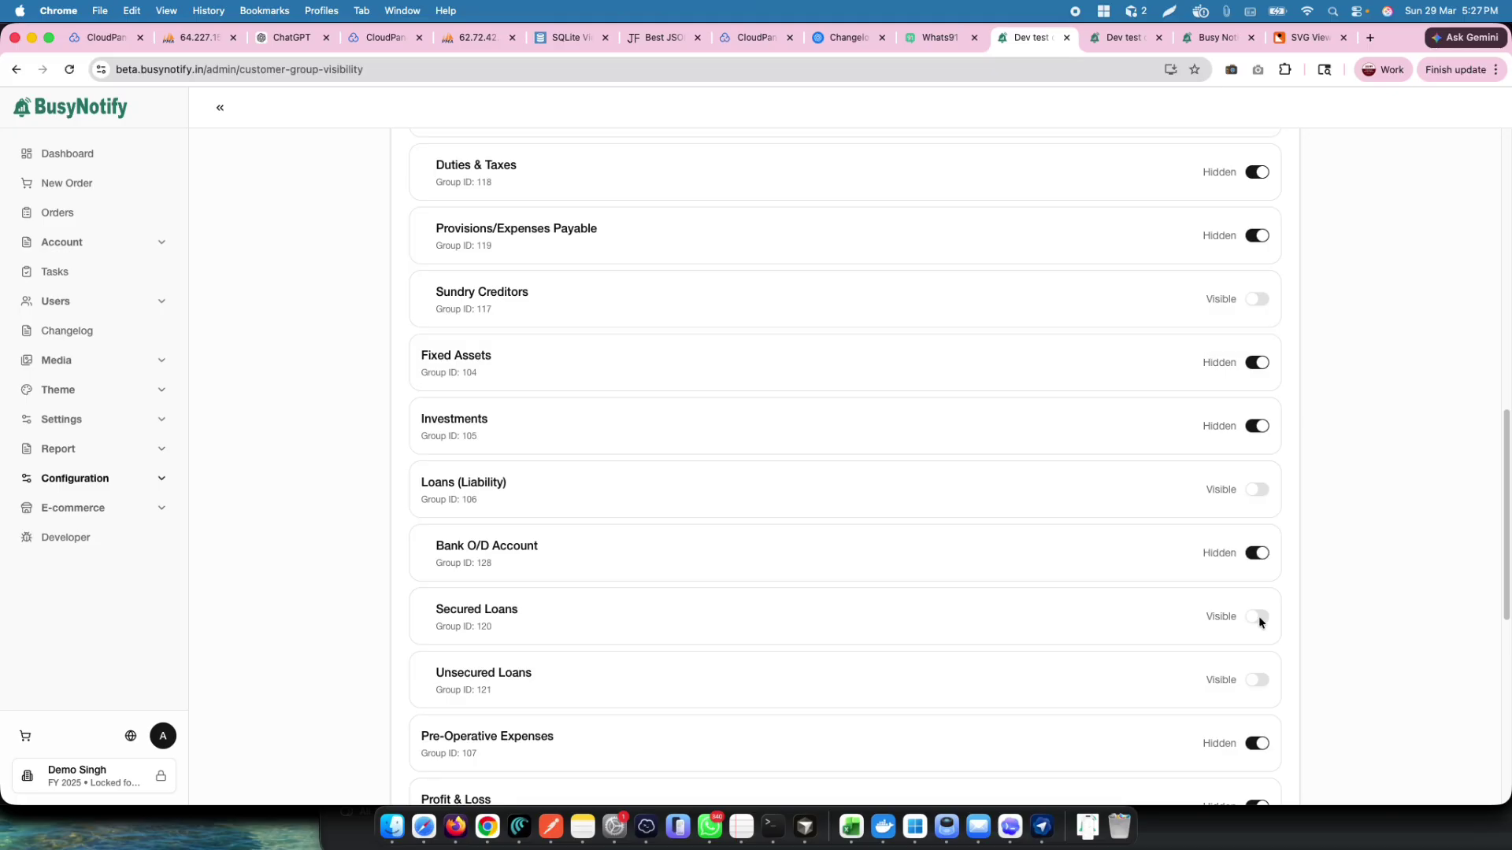
click(1256, 489)
- Hide Suspense Account and Revenue Accounts with all six of its subgroups, and save the customer group visibility
scroll(1224, 575, down, 9)
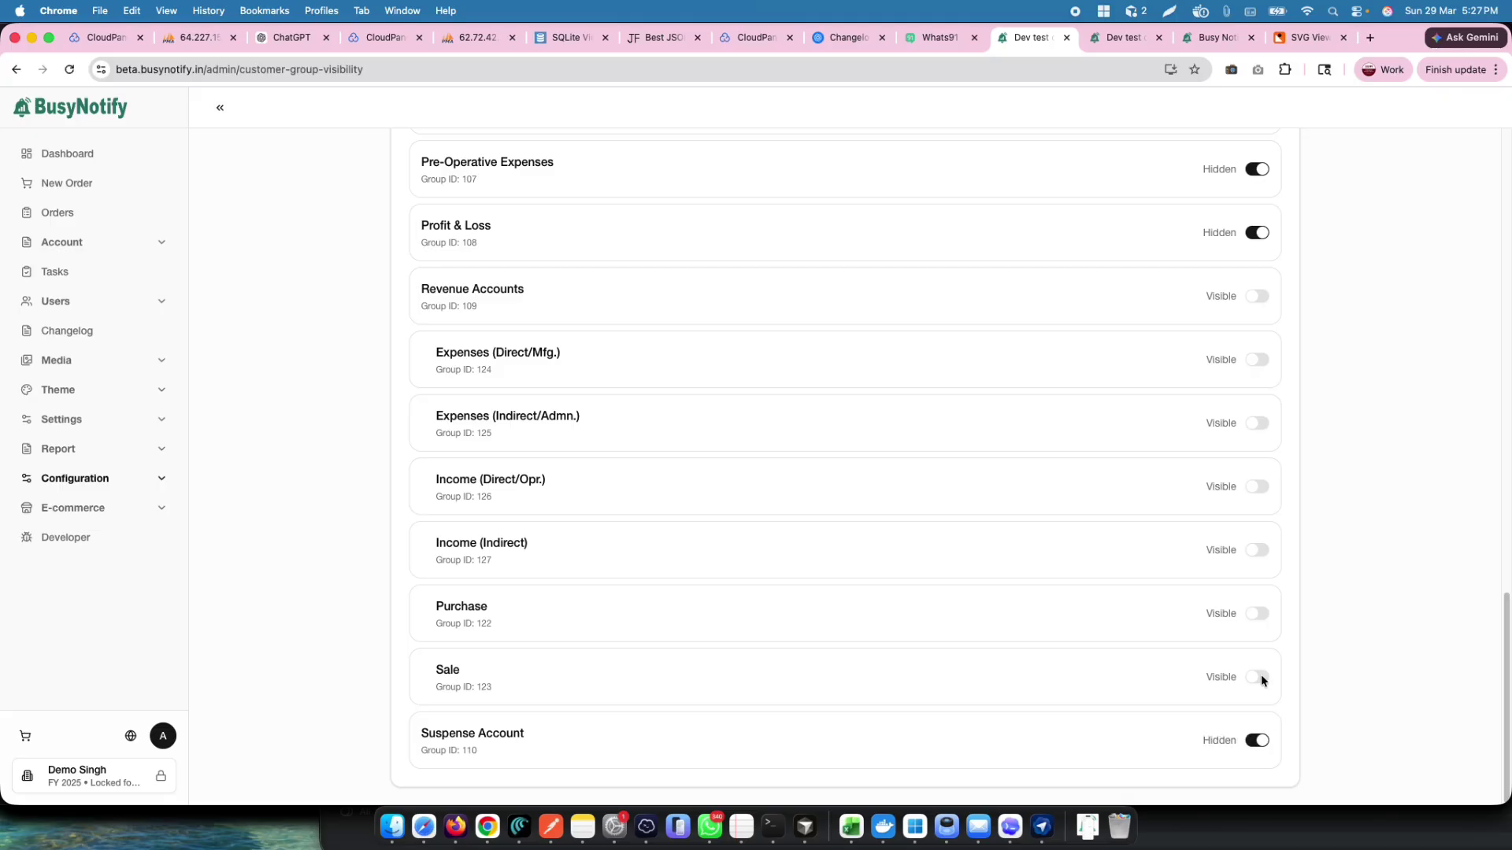
click(1260, 675)
click(1261, 612)
click(1255, 550)
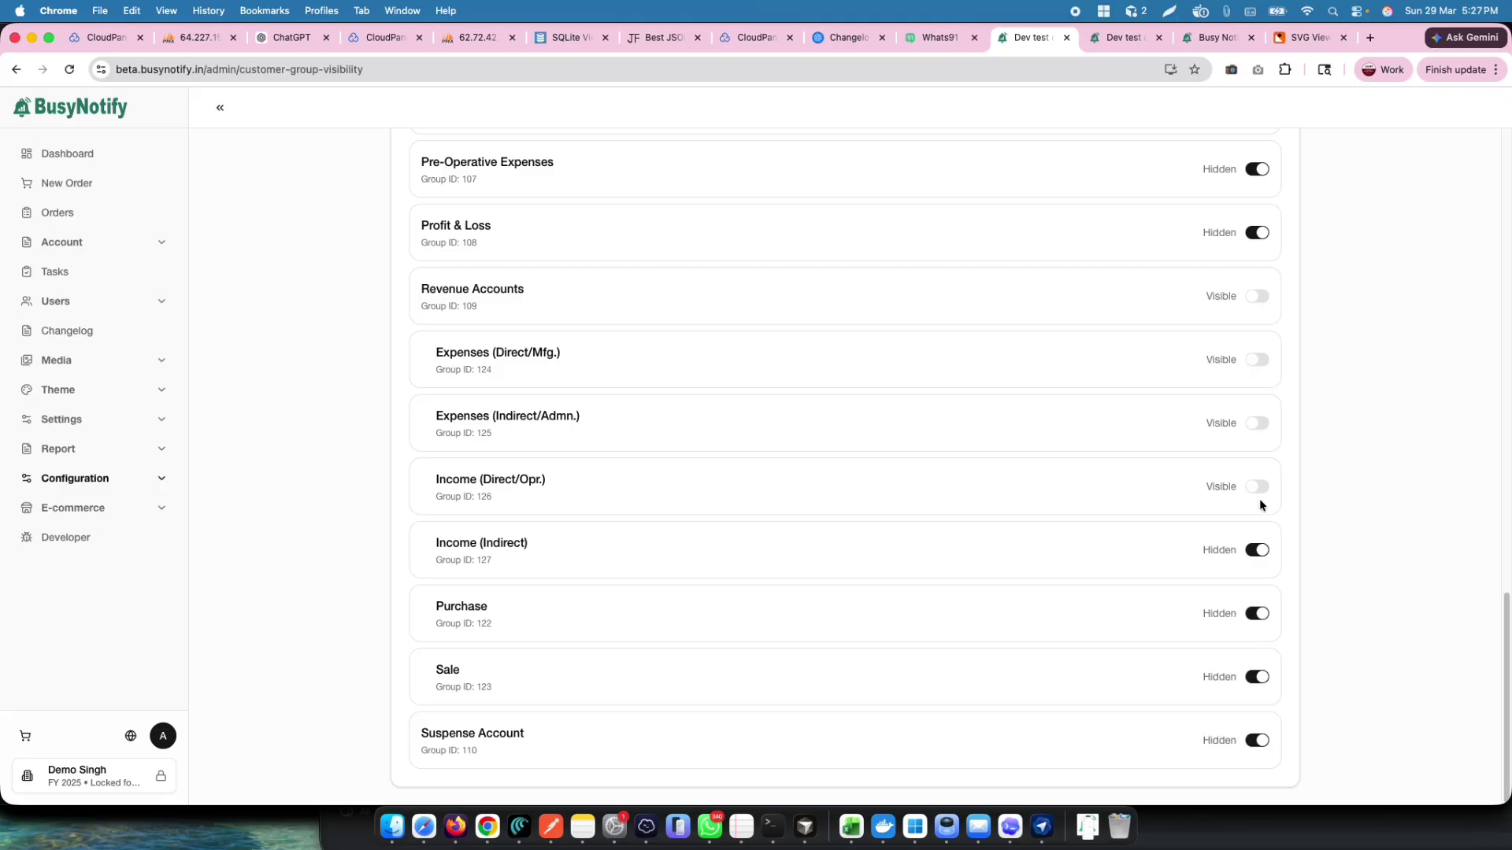
click(1260, 425)
click(1257, 297)
scroll(1258, 329, up, 15)
click(1251, 167)
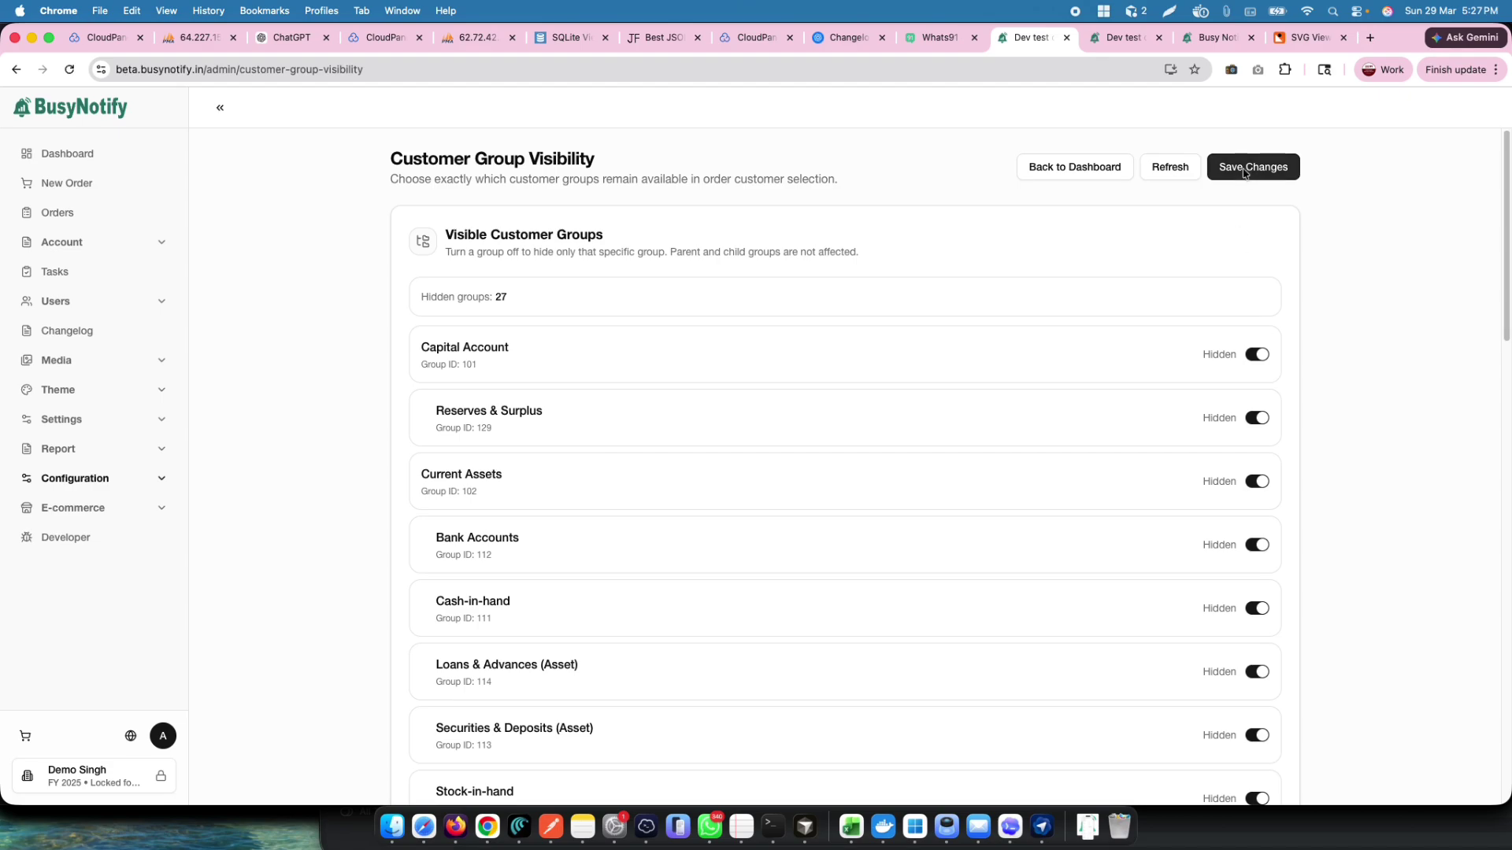
- Open a new order, view the customer groups offered in the customer selection, and filter the customers by Ujjian
click(50, 183)
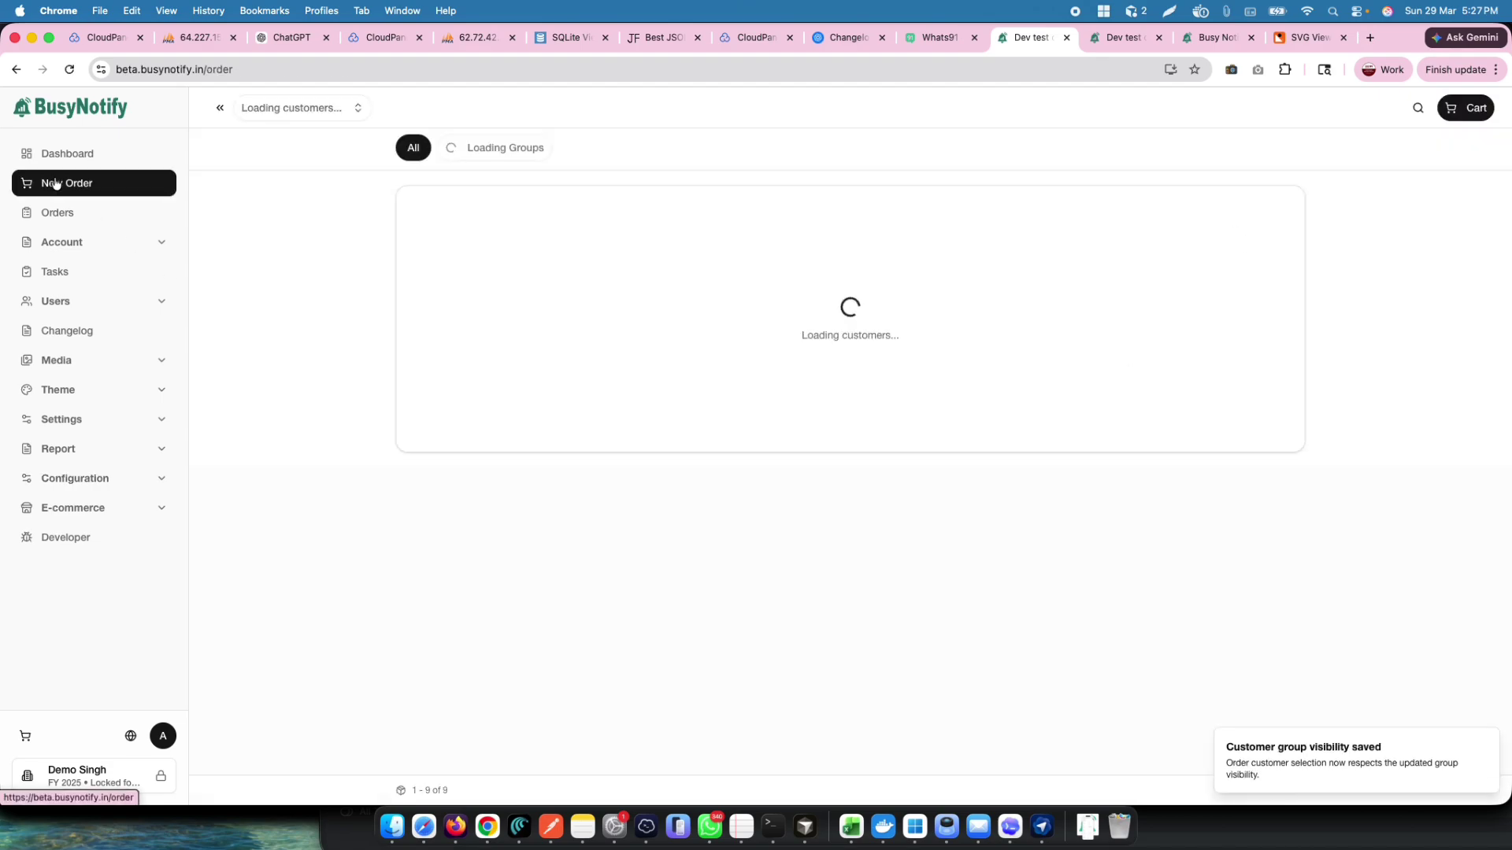
click(281, 112)
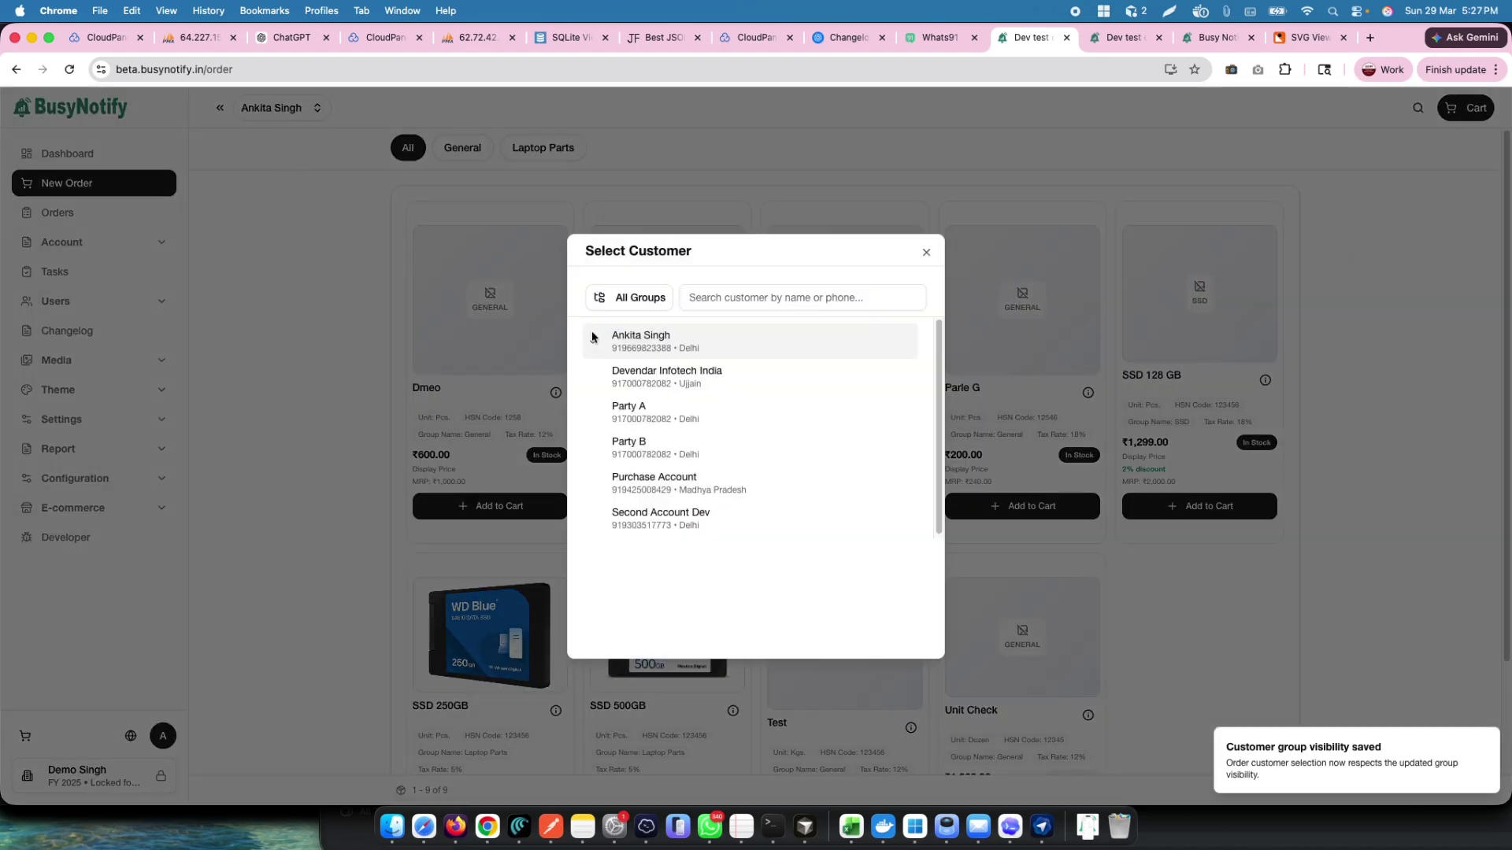
click(618, 299)
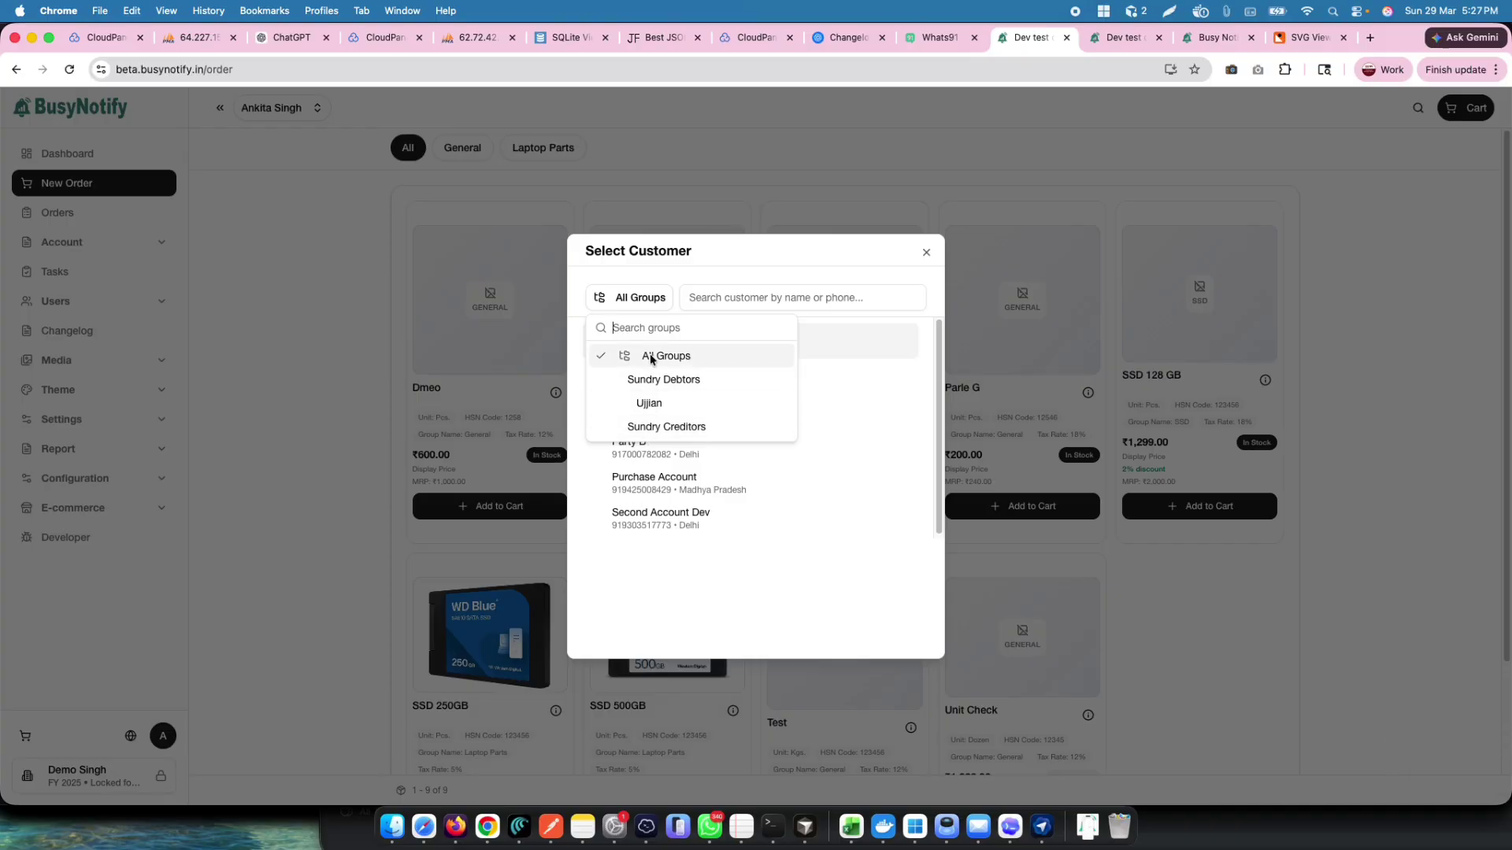
click(658, 404)
- Check the third item, about the application shutdown option, in the feature note and return to Chrome
key(super+Tab)
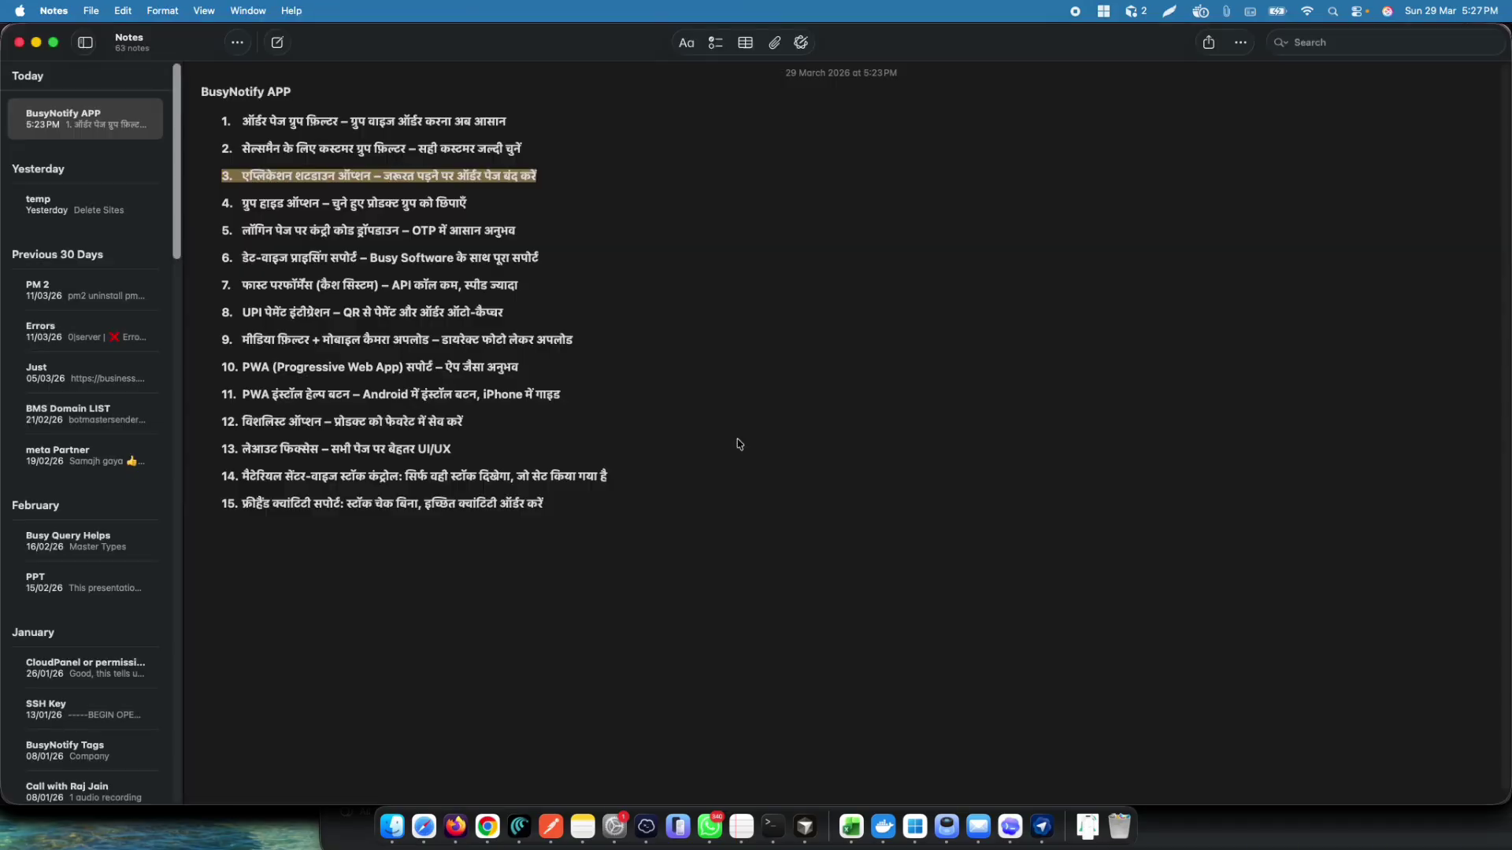
click(542, 175)
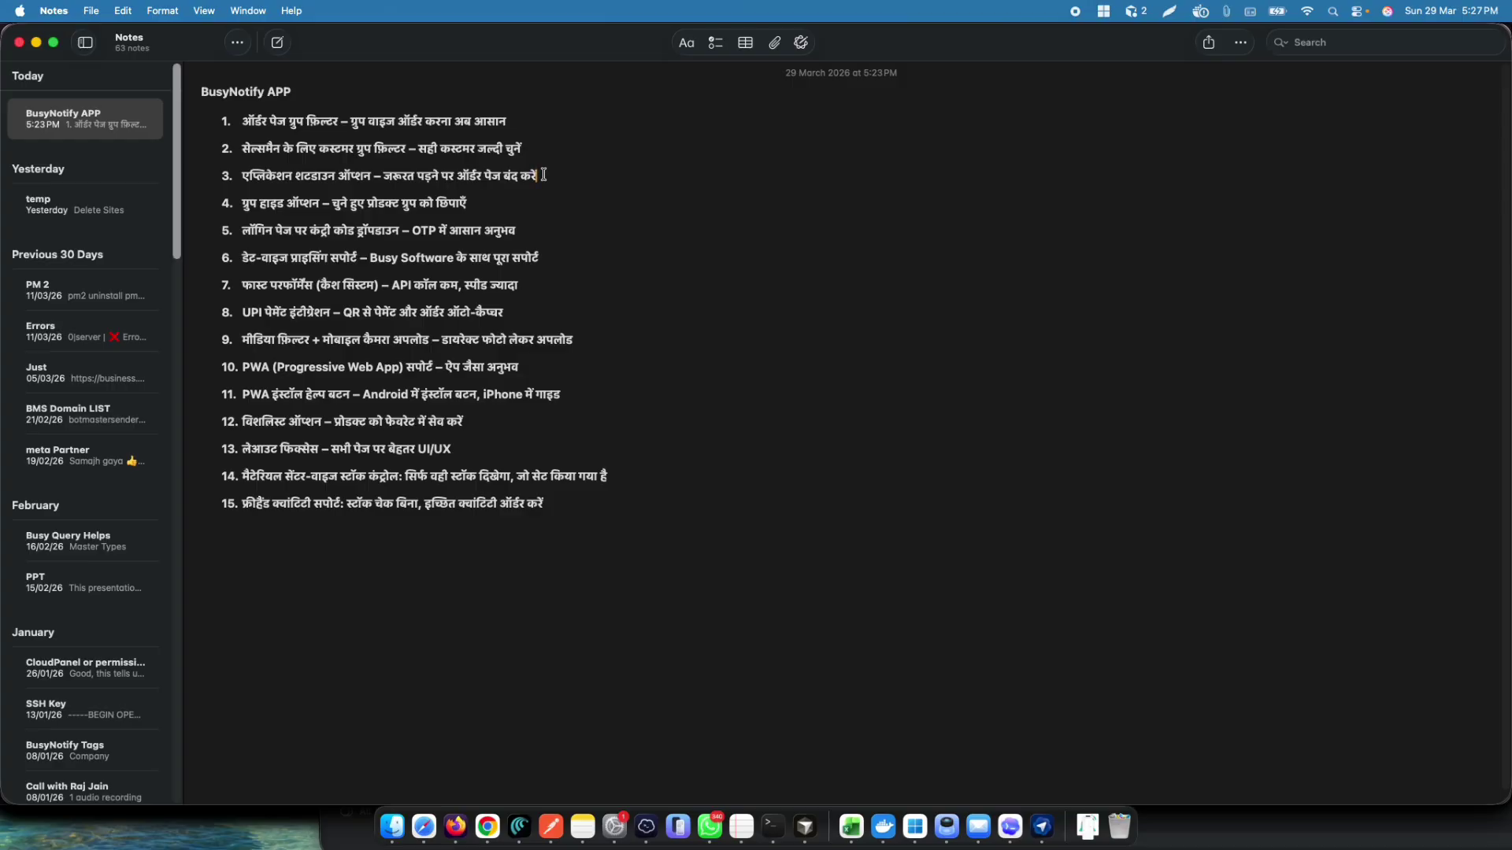
key(super+Tab)
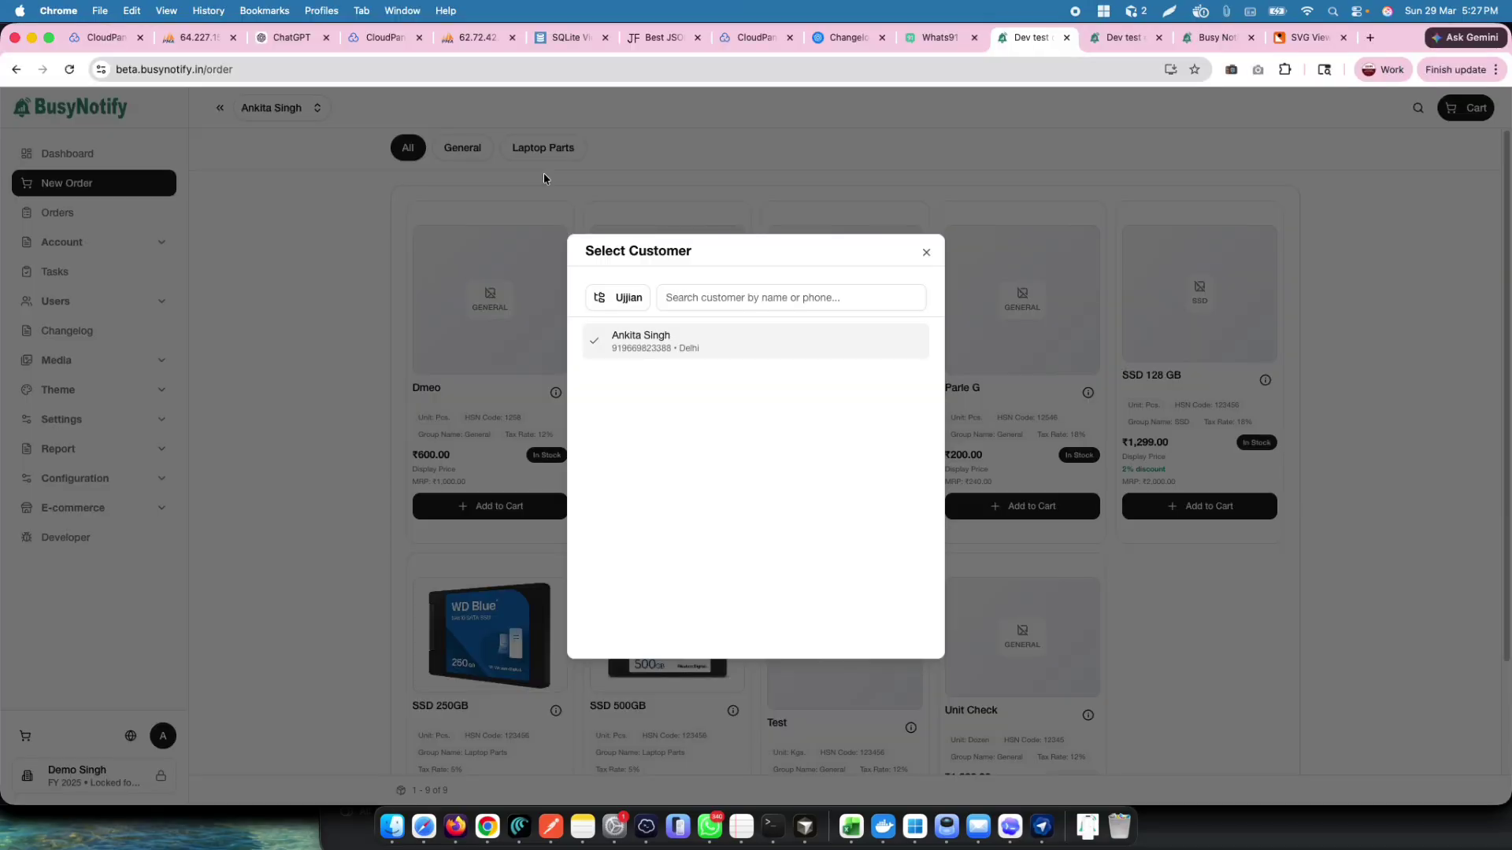
- Close the customer selection, set the application to Unavailable in the Application Control settings, and save
click(927, 253)
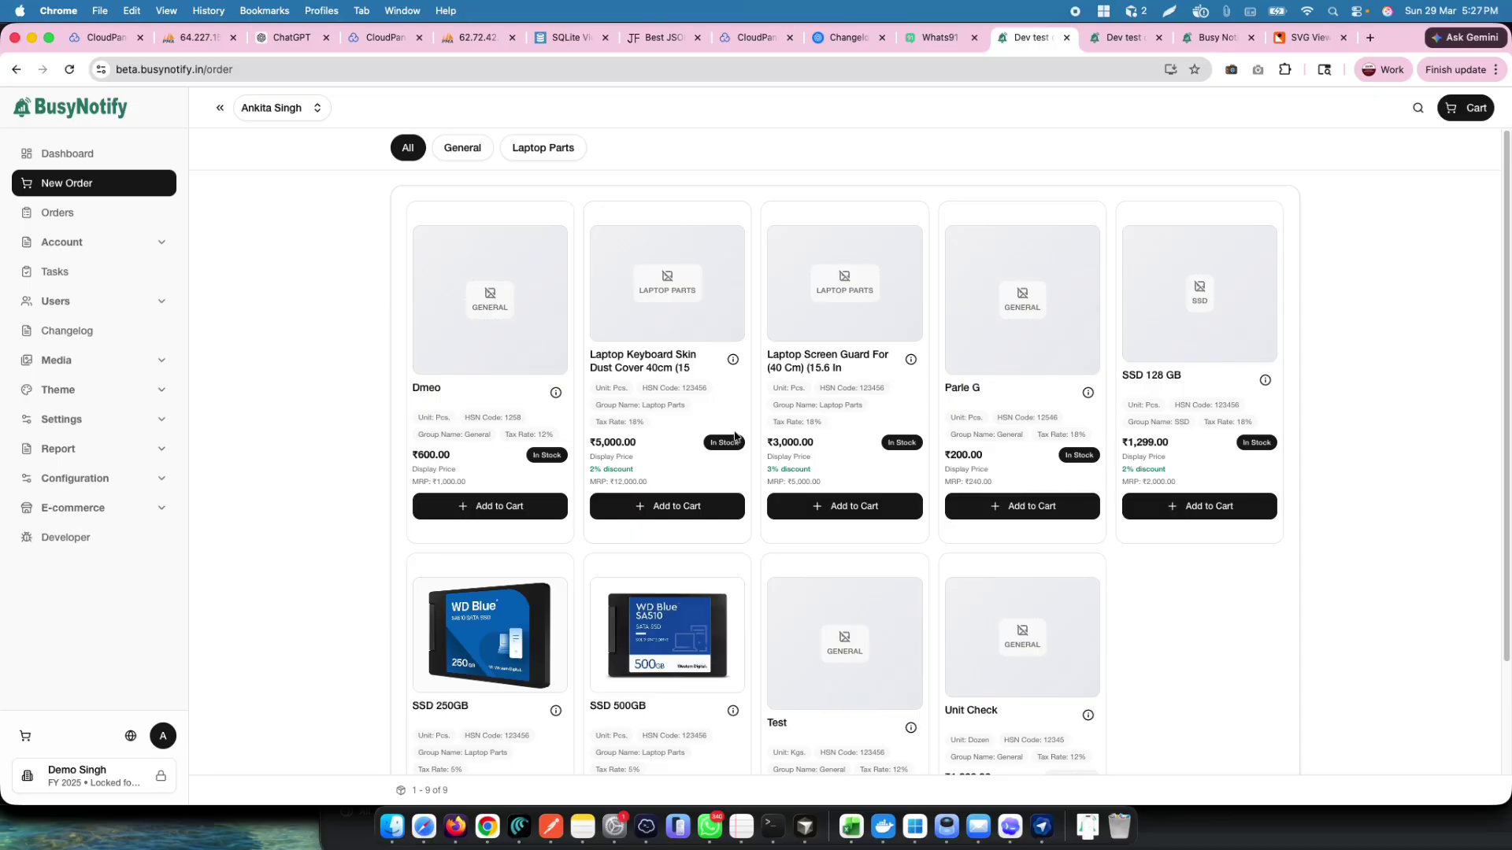
click(89, 418)
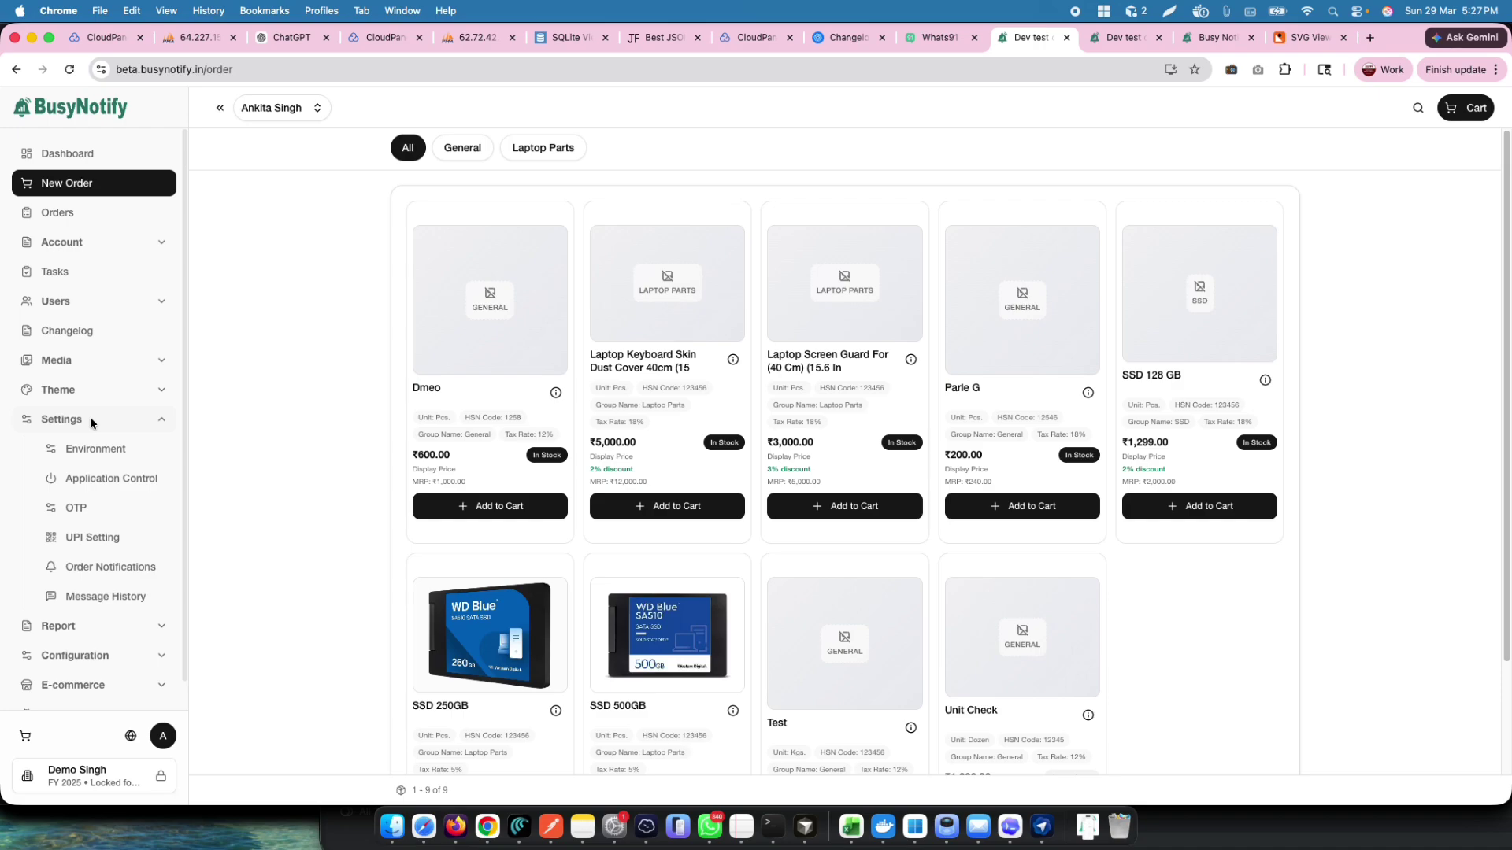
click(91, 479)
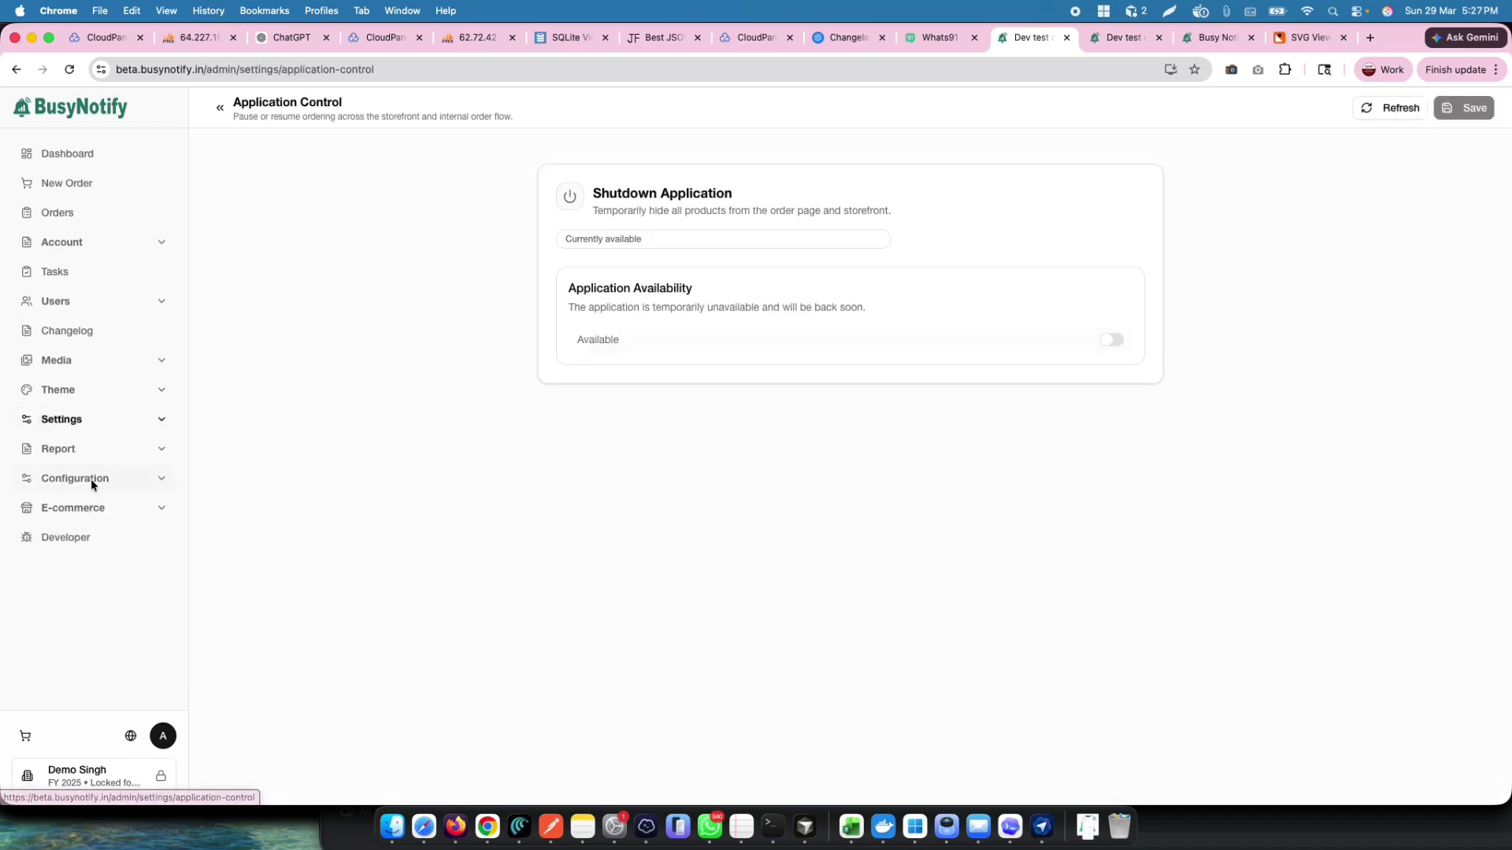
click(1118, 342)
click(1462, 113)
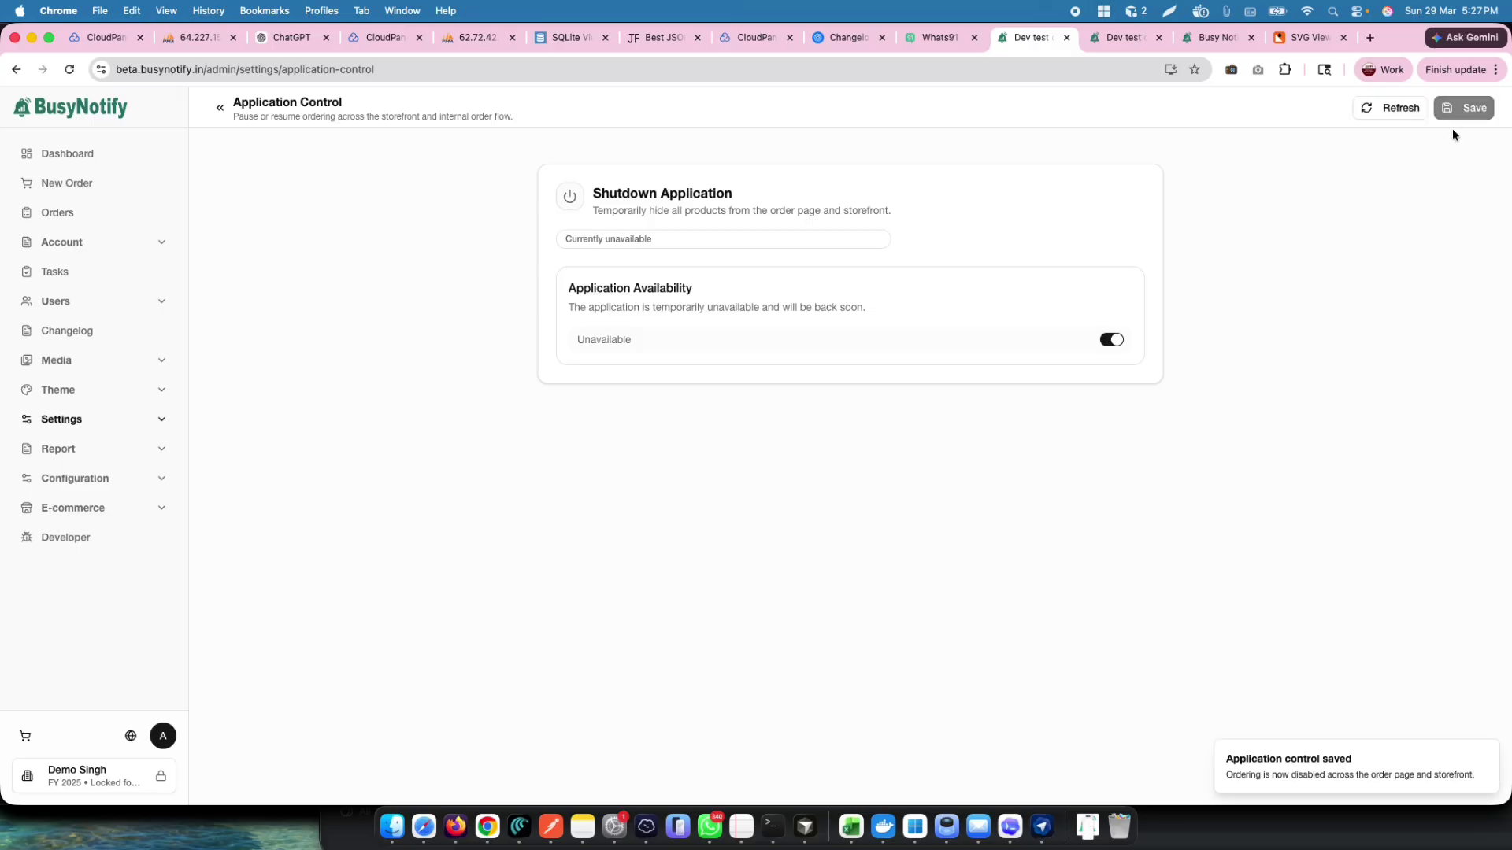
- Check the New Order page in Chrome, switch to Firefox, reload the customer's order page, and visit Orders before returning to New Order
click(66, 184)
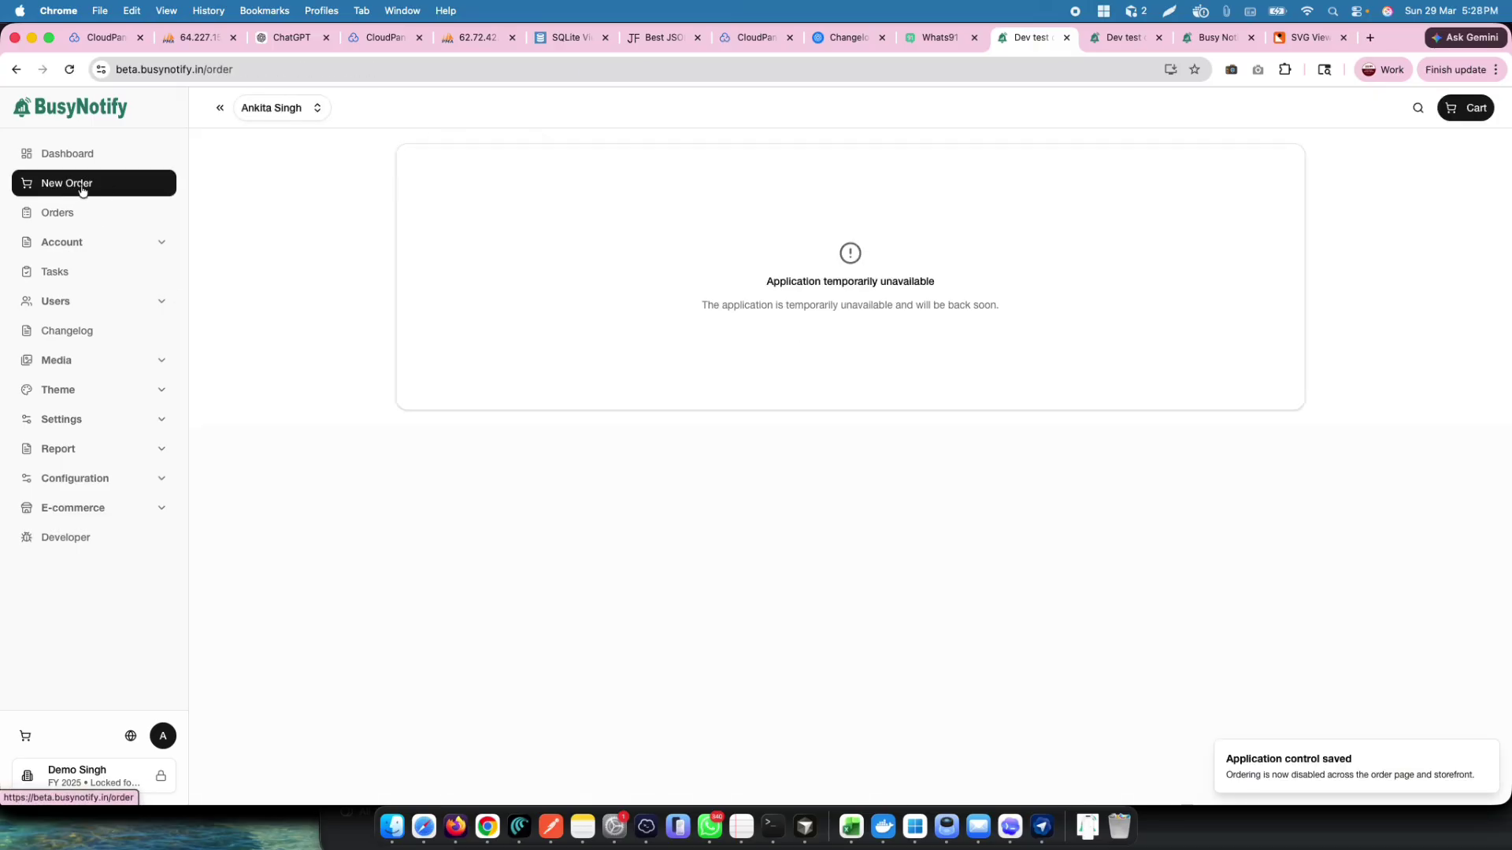
click(455, 826)
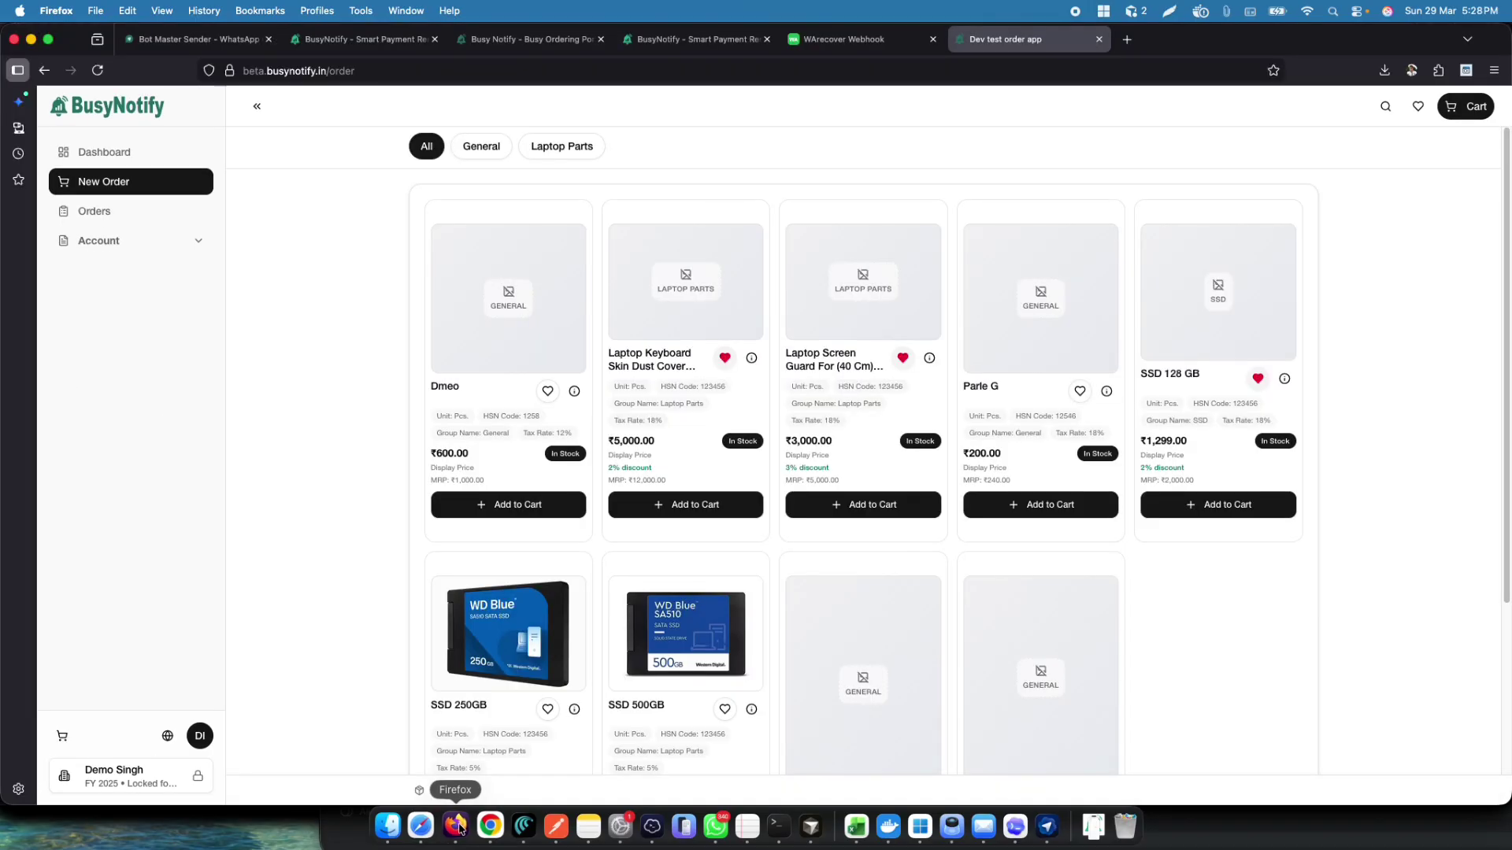
key(super+r)
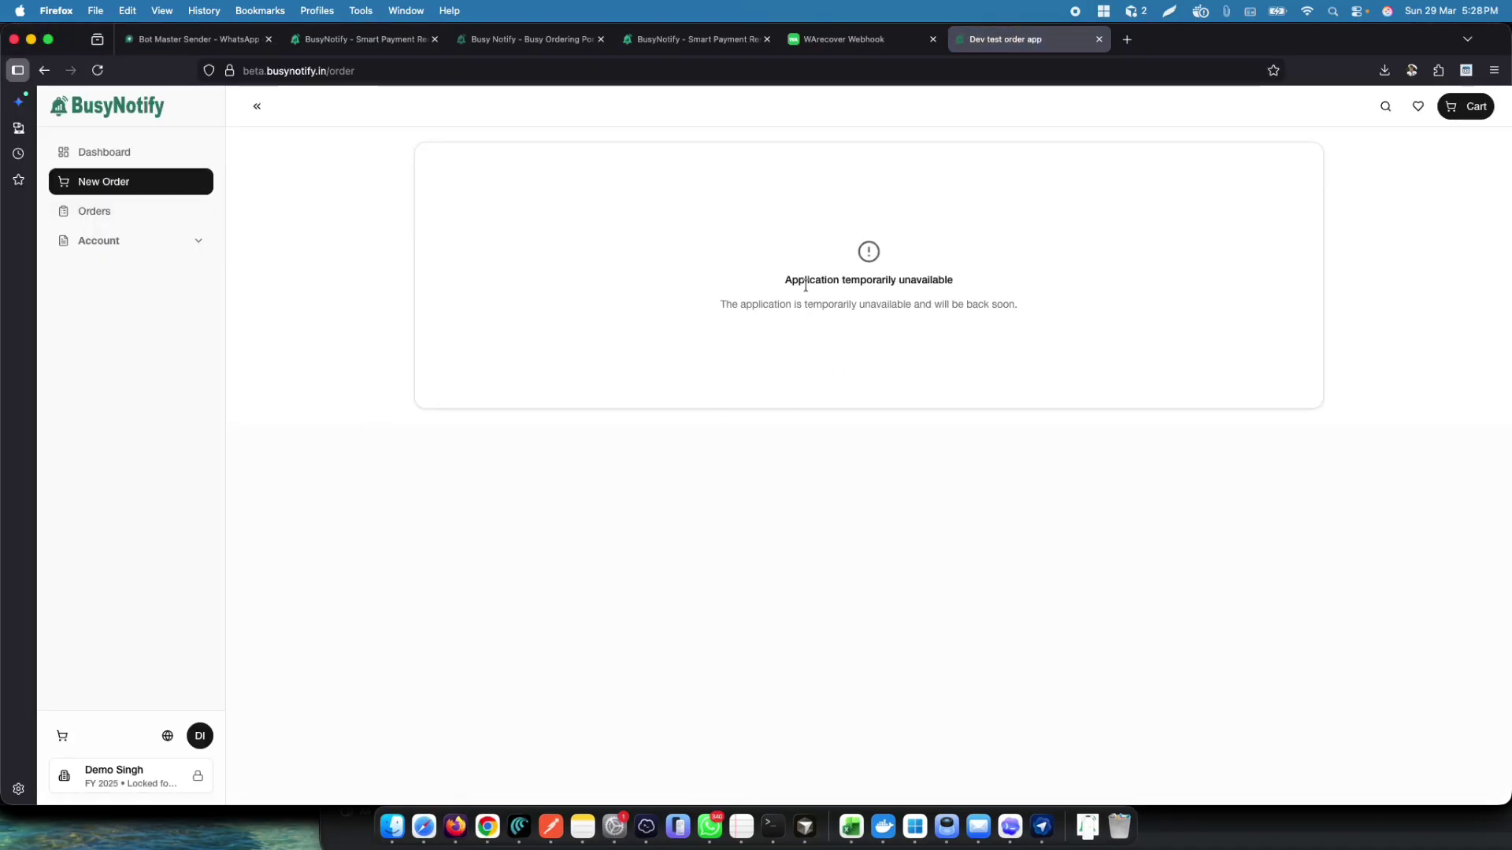
mouse_move(954, 280)
mouse_down()
mouse_move(871, 280)
mouse_move(974, 281)
mouse_up()
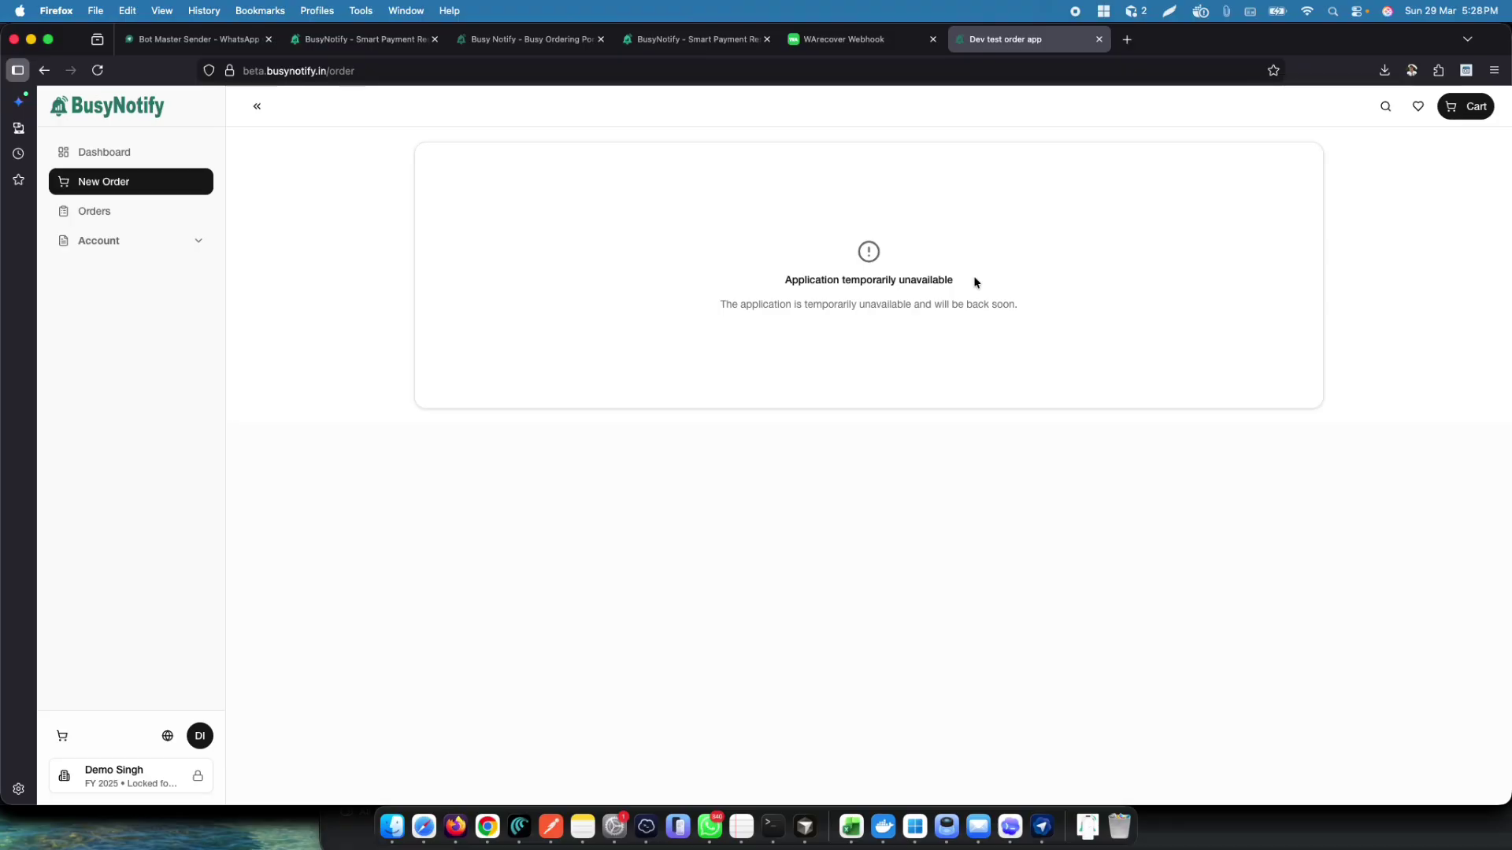
click(90, 214)
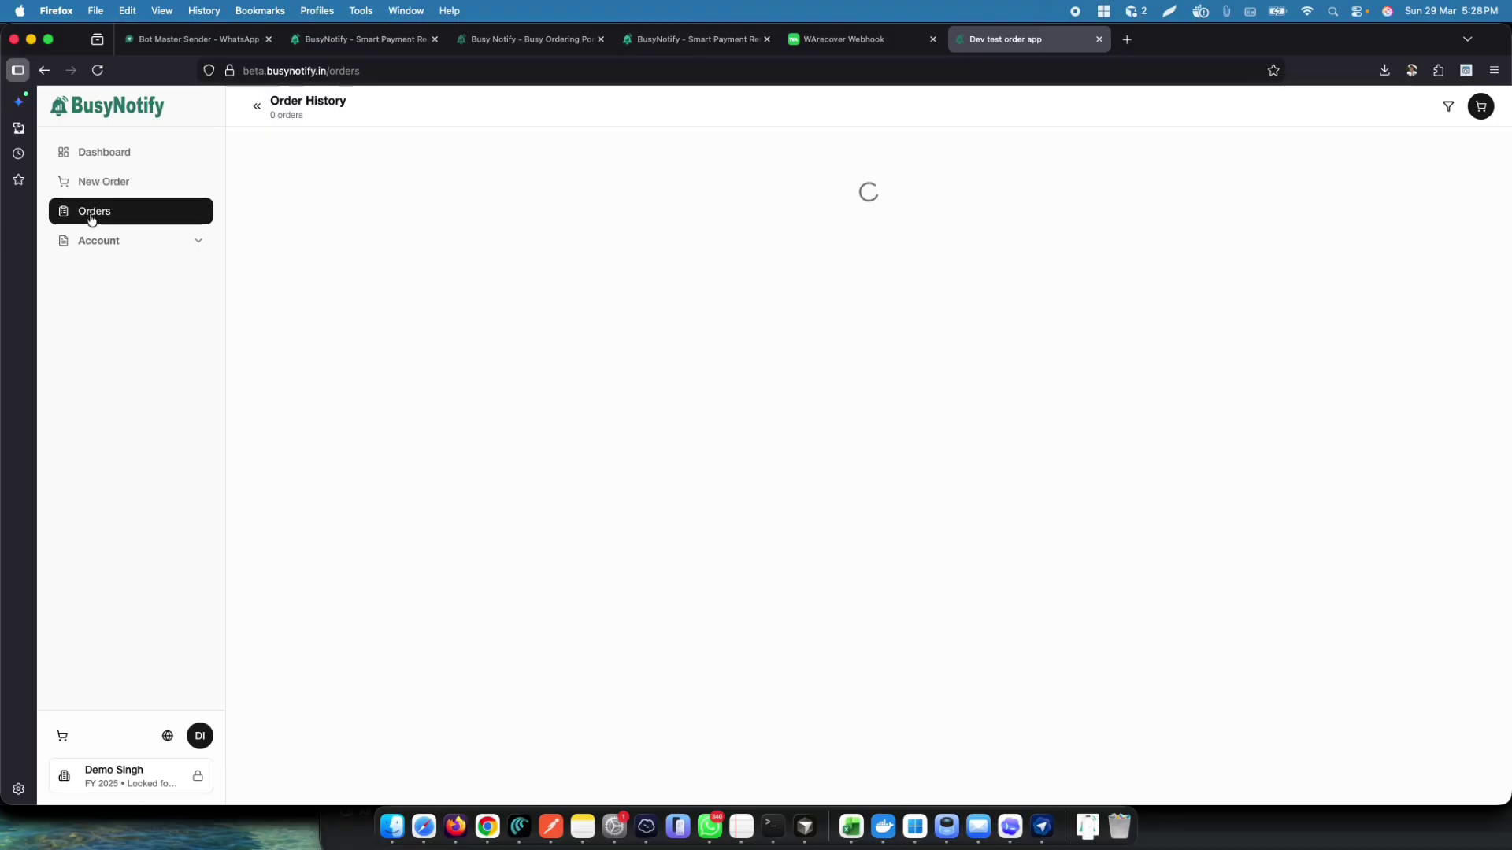
click(103, 182)
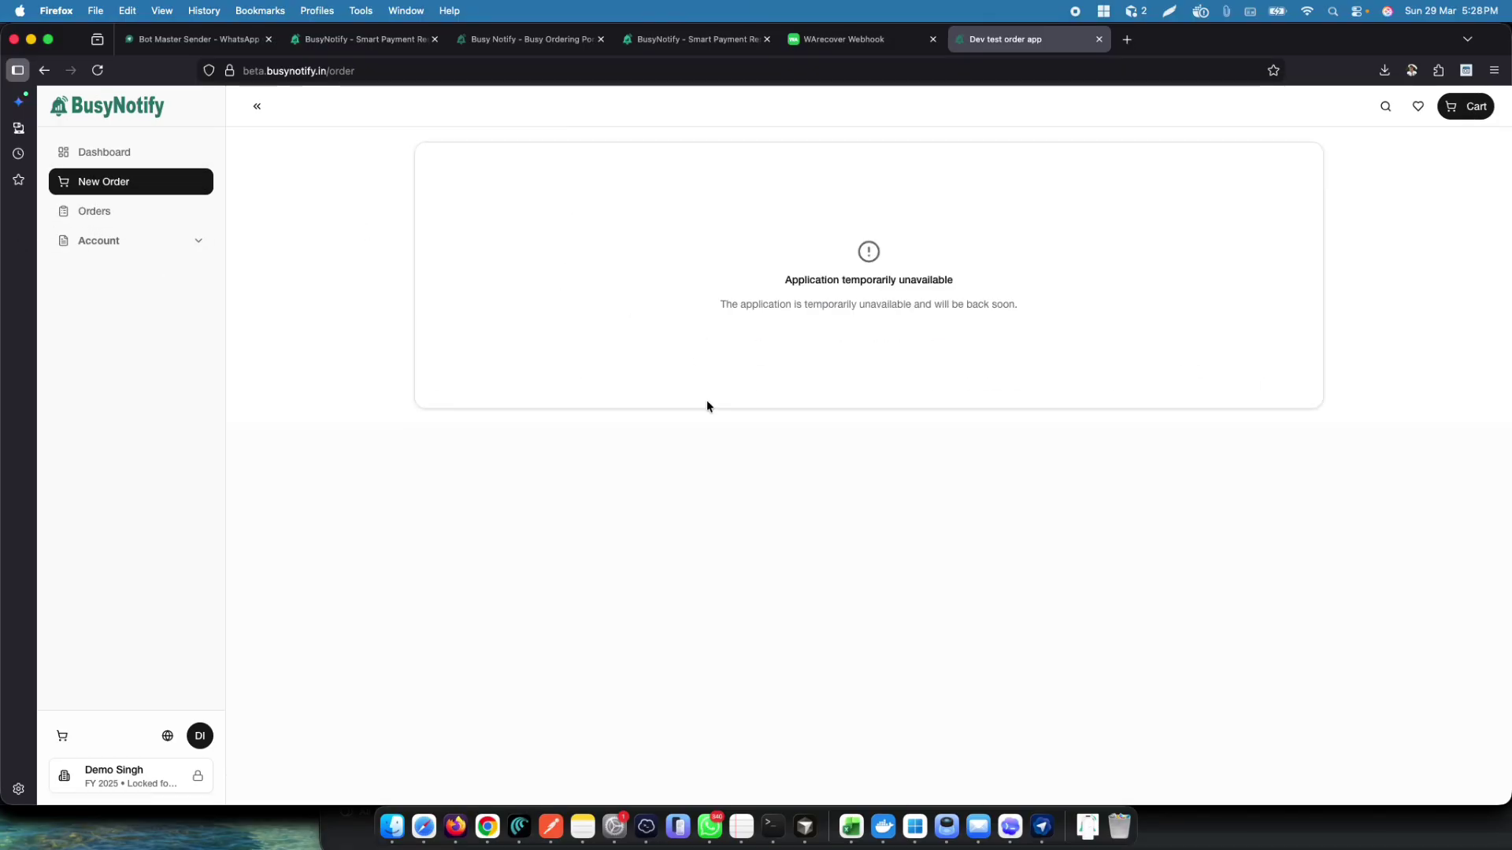
- Switch to the feature note in Notes and highlight its third item about the application shutdown option
key(super+Tab)
key(super+Tab)
key(super+Tab)
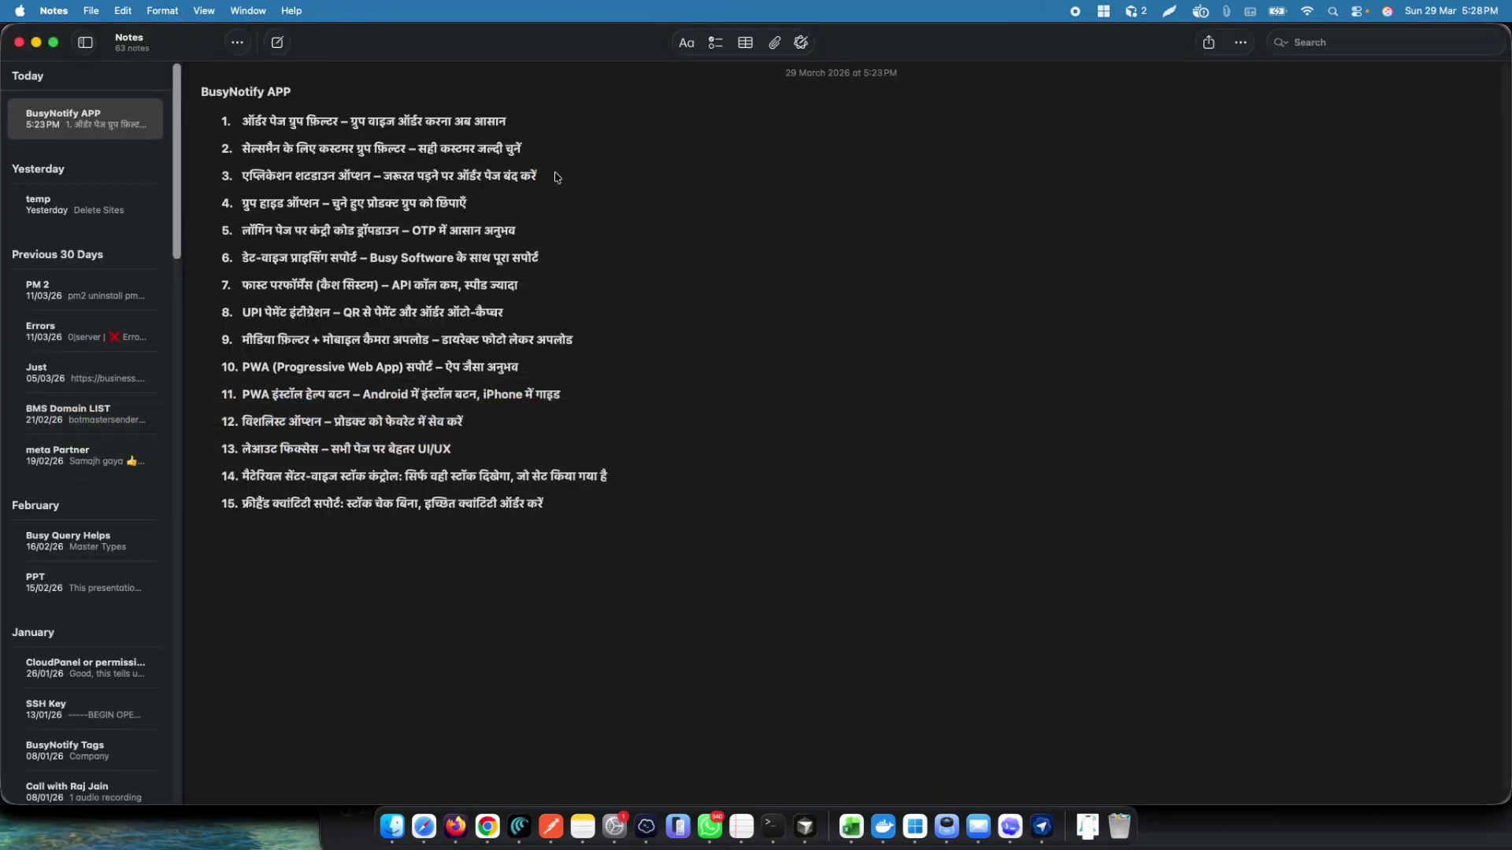
drag(556, 176, 225, 180)
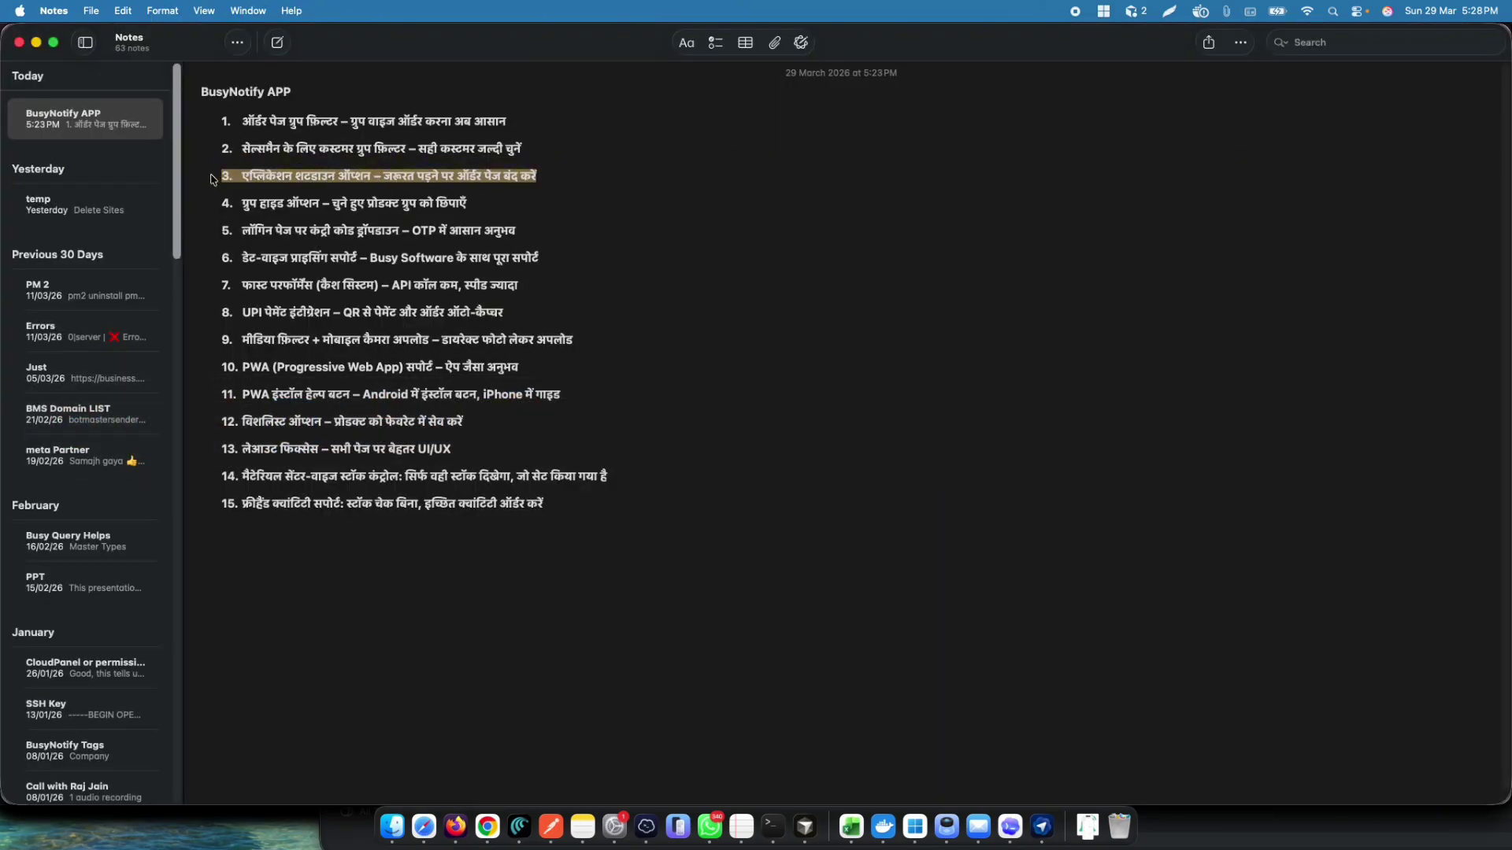
- Highlight the note's fourth item about hiding selected product groups, and leave the cursor at its end
click(480, 207)
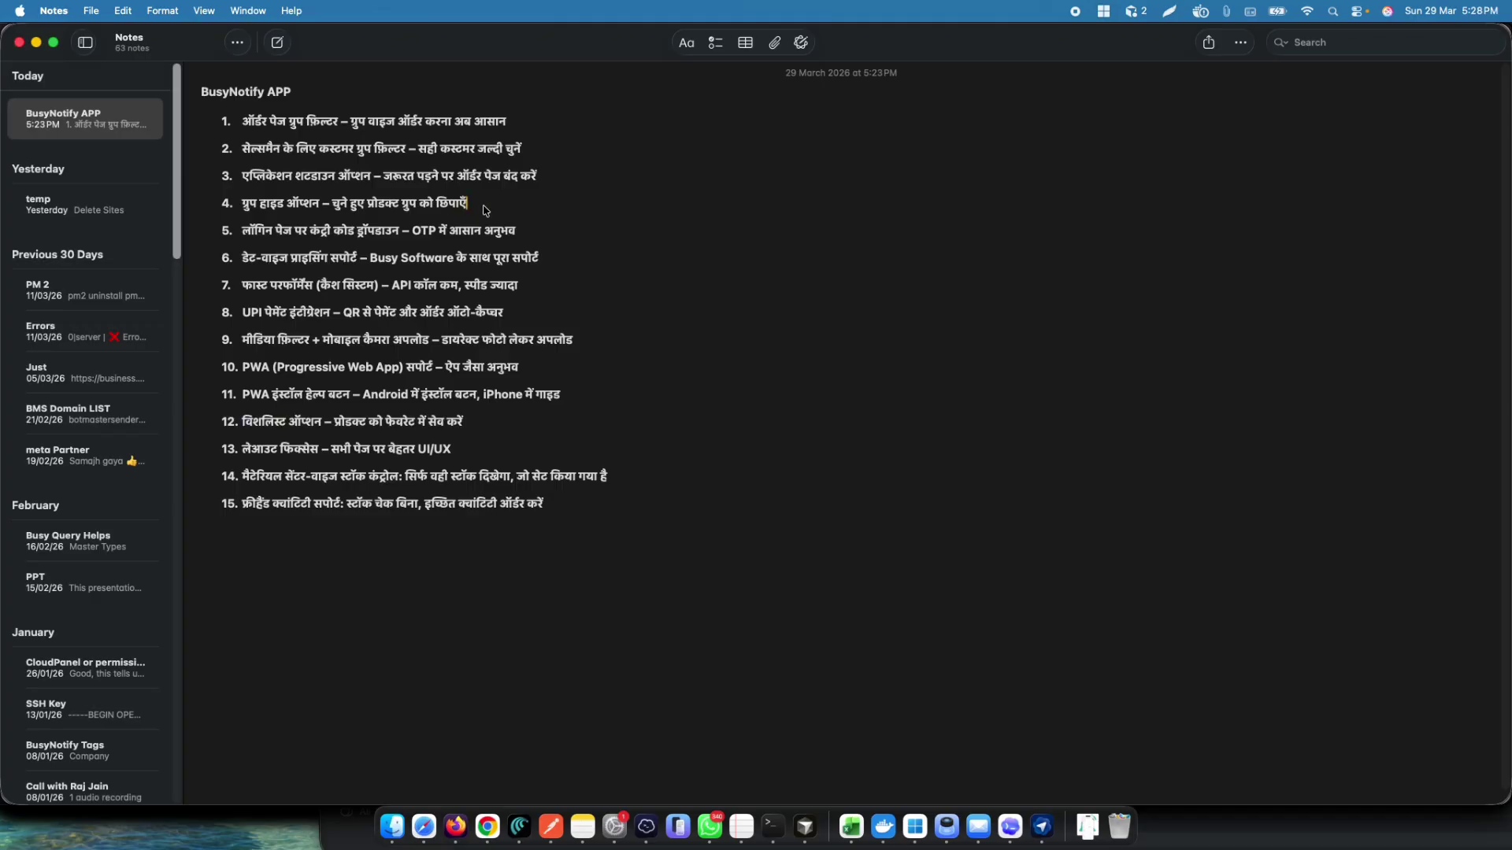
drag(468, 204, 218, 209)
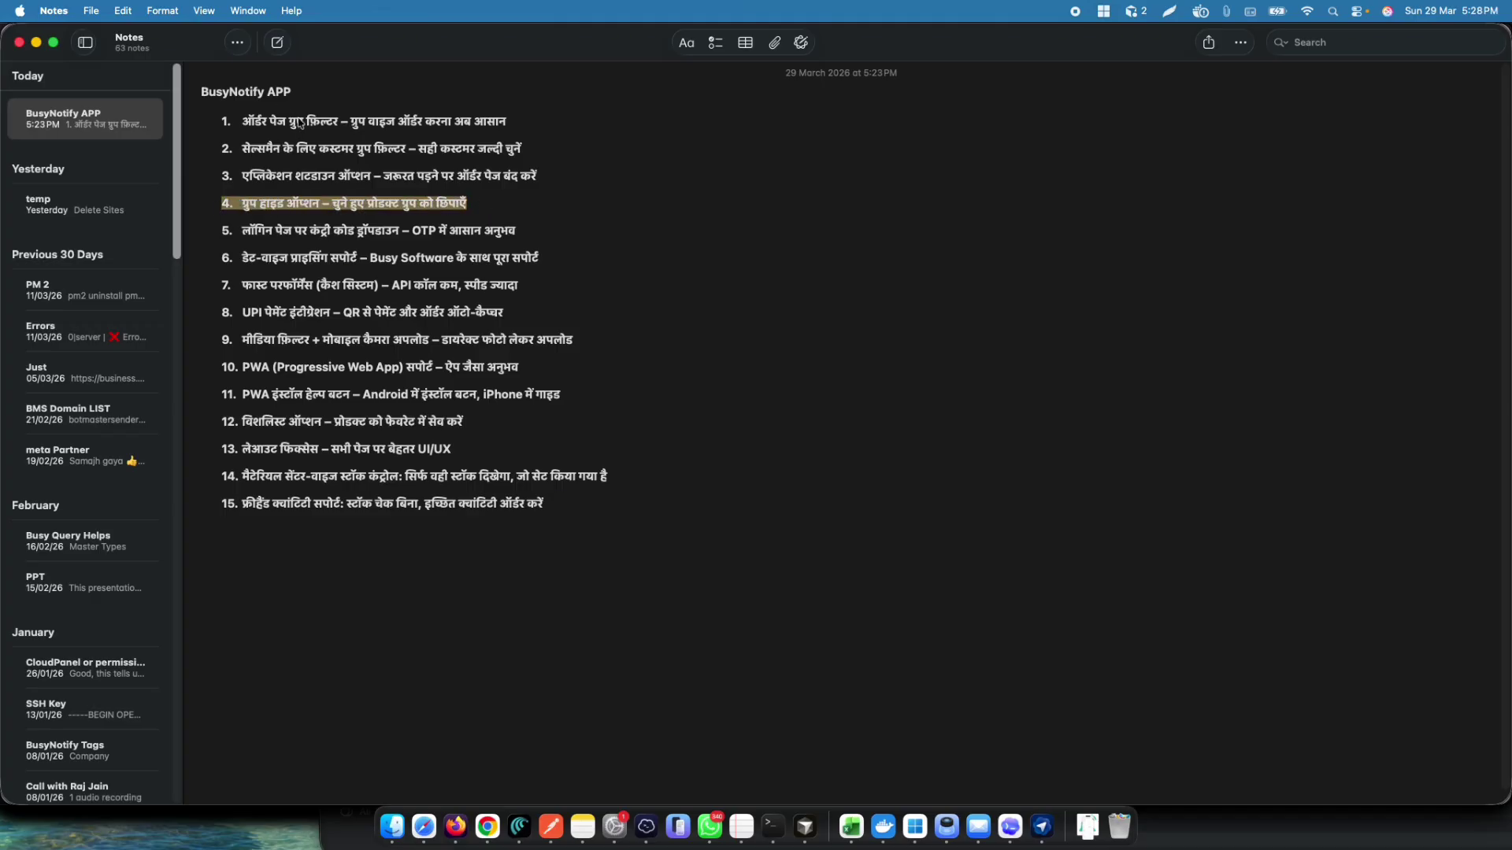
click(478, 206)
drag(488, 208, 224, 207)
click(482, 208)
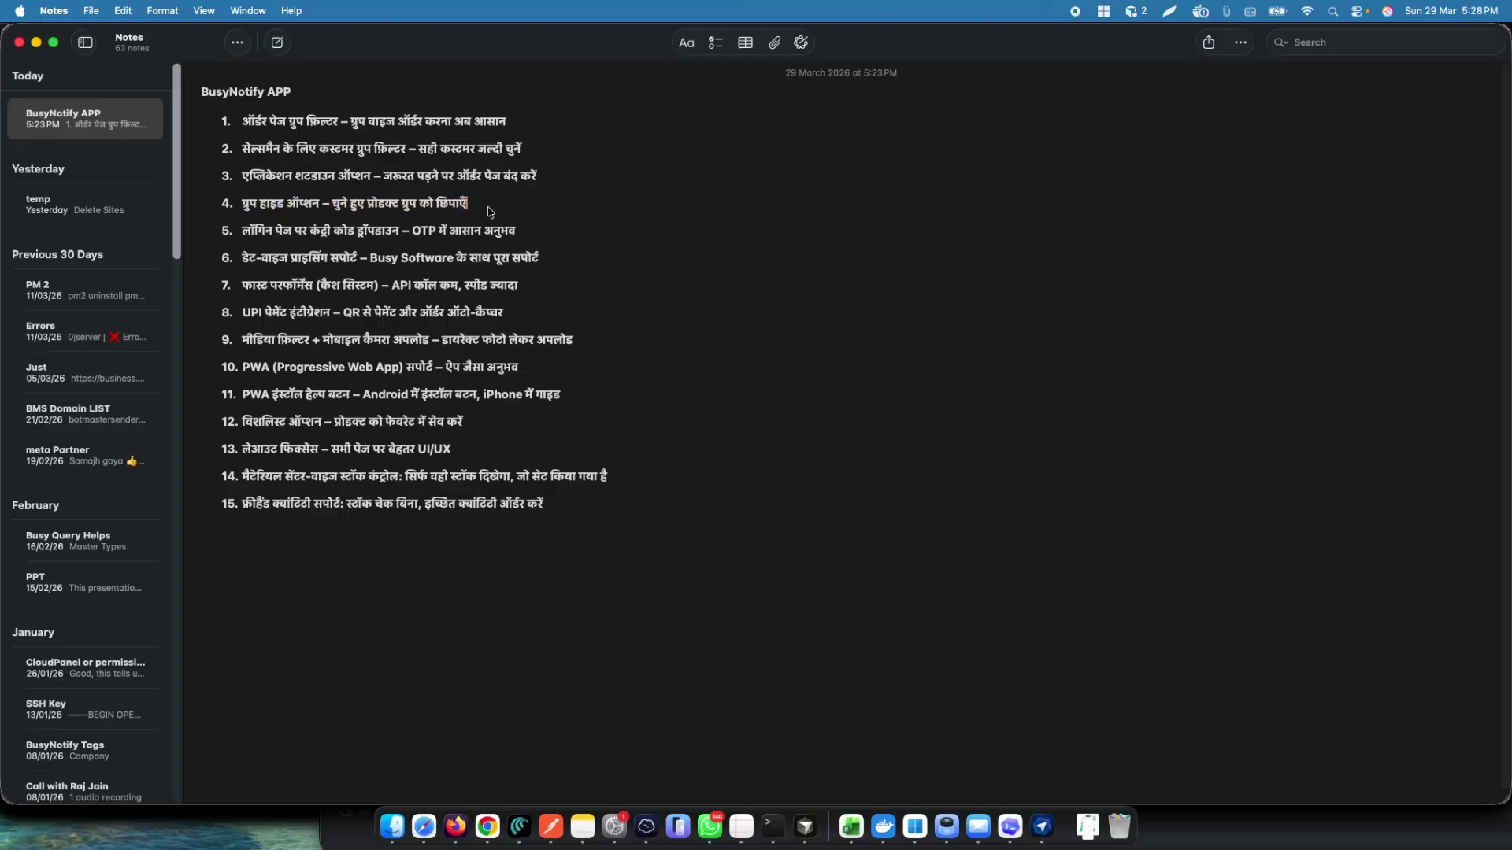
- Back in Chrome, open the Product Configuration page and highlight the Hidden Product Groups heading
key(super+Tab)
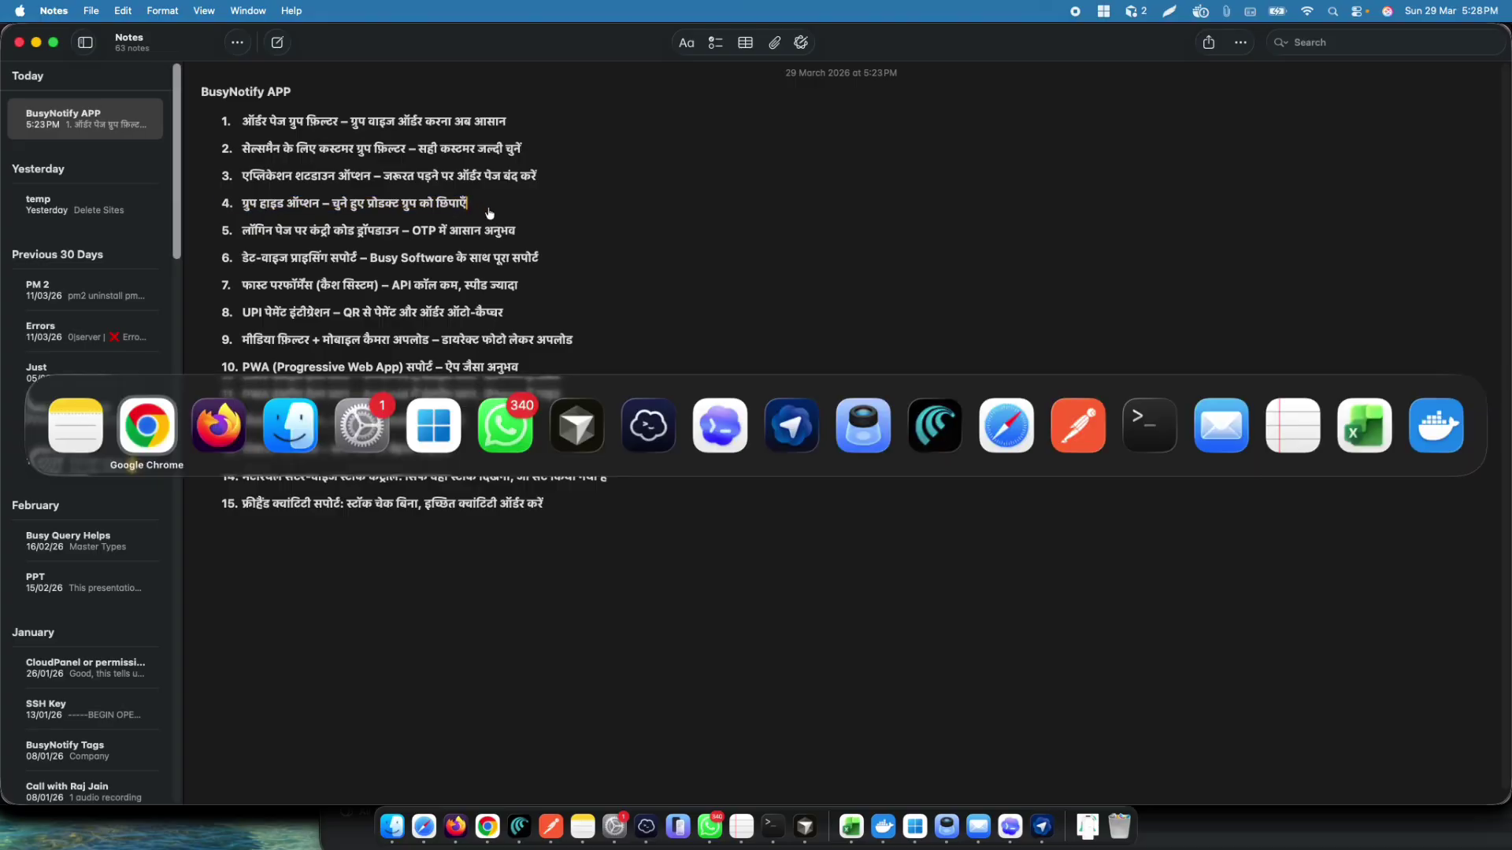
key(super+Tab)
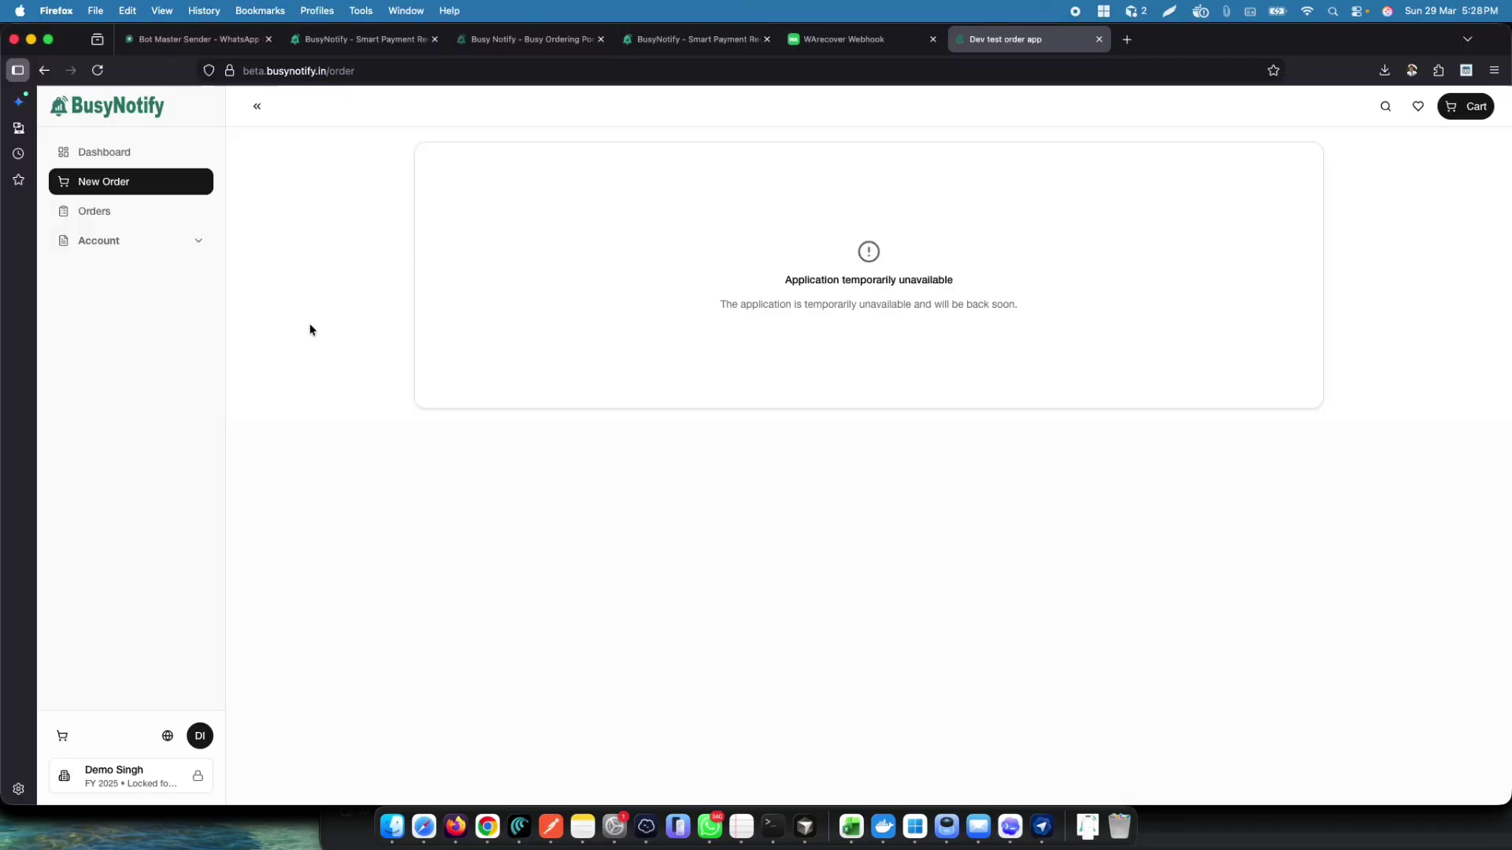
key(super+Tab)
key(super+Tab)
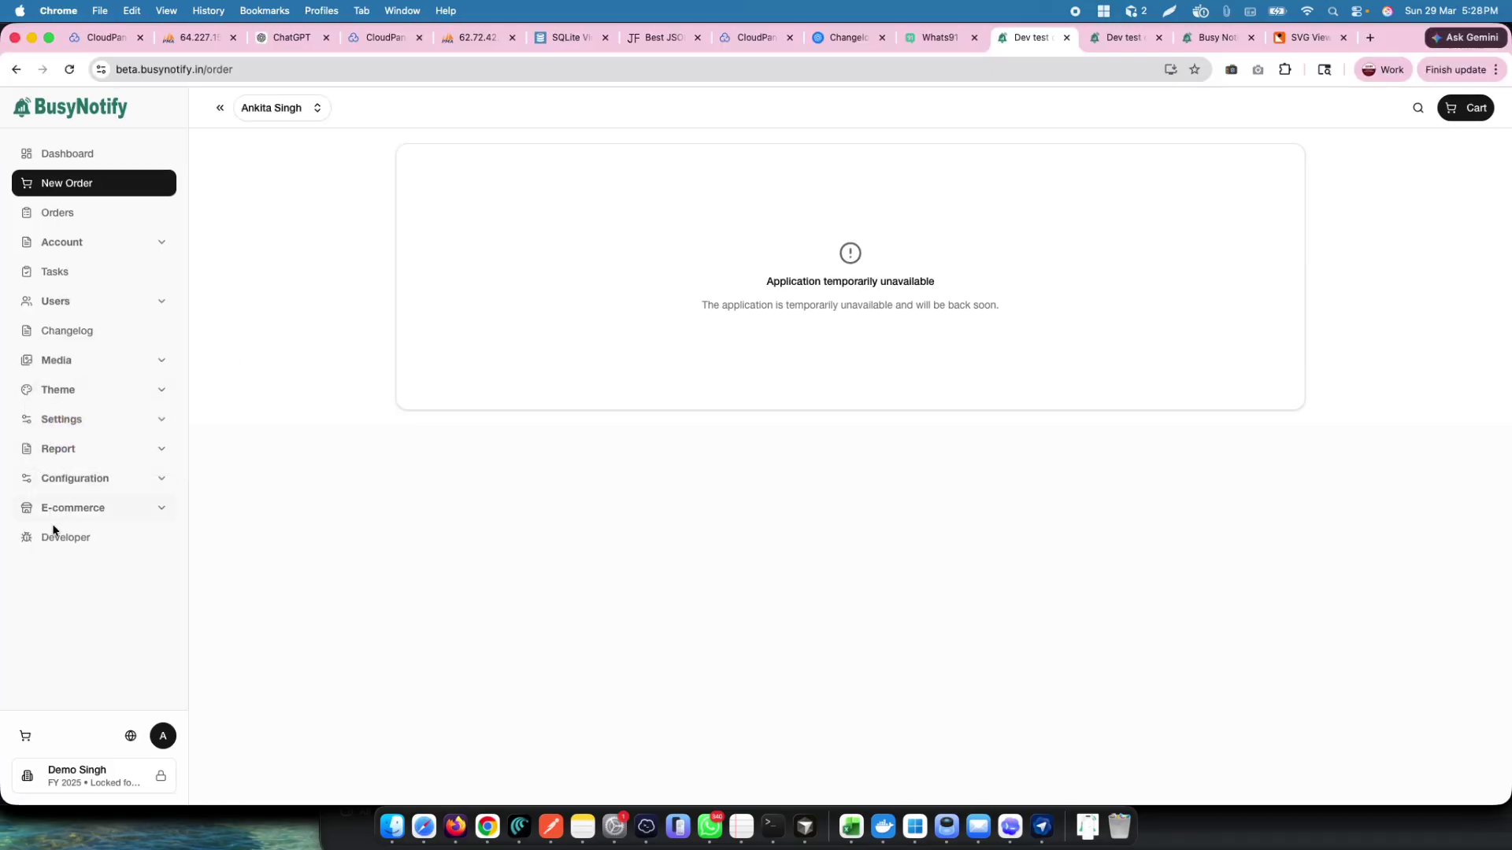
click(78, 485)
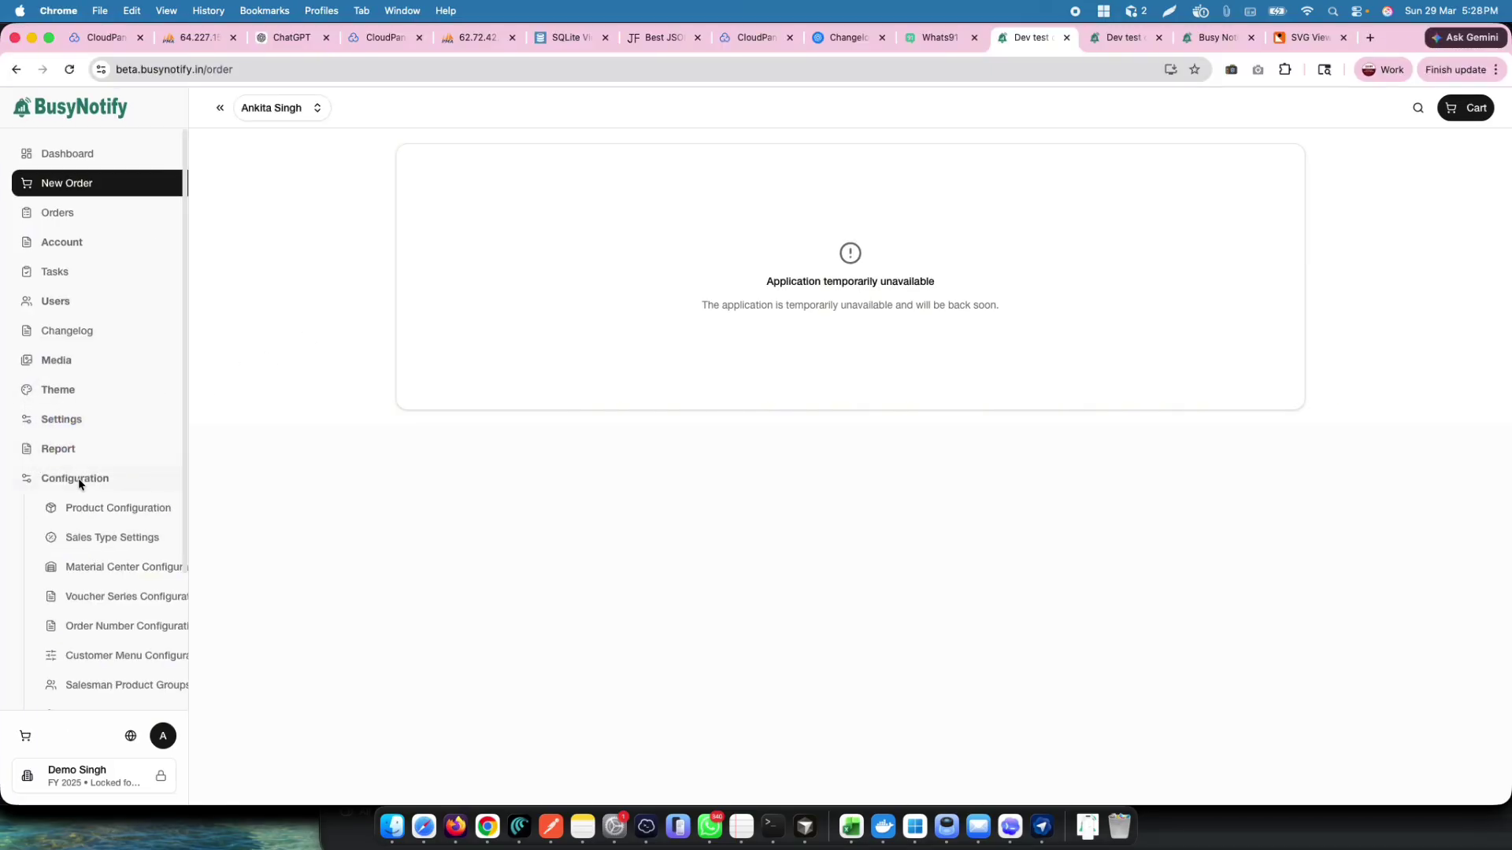
scroll(79, 488, down, 5)
click(105, 336)
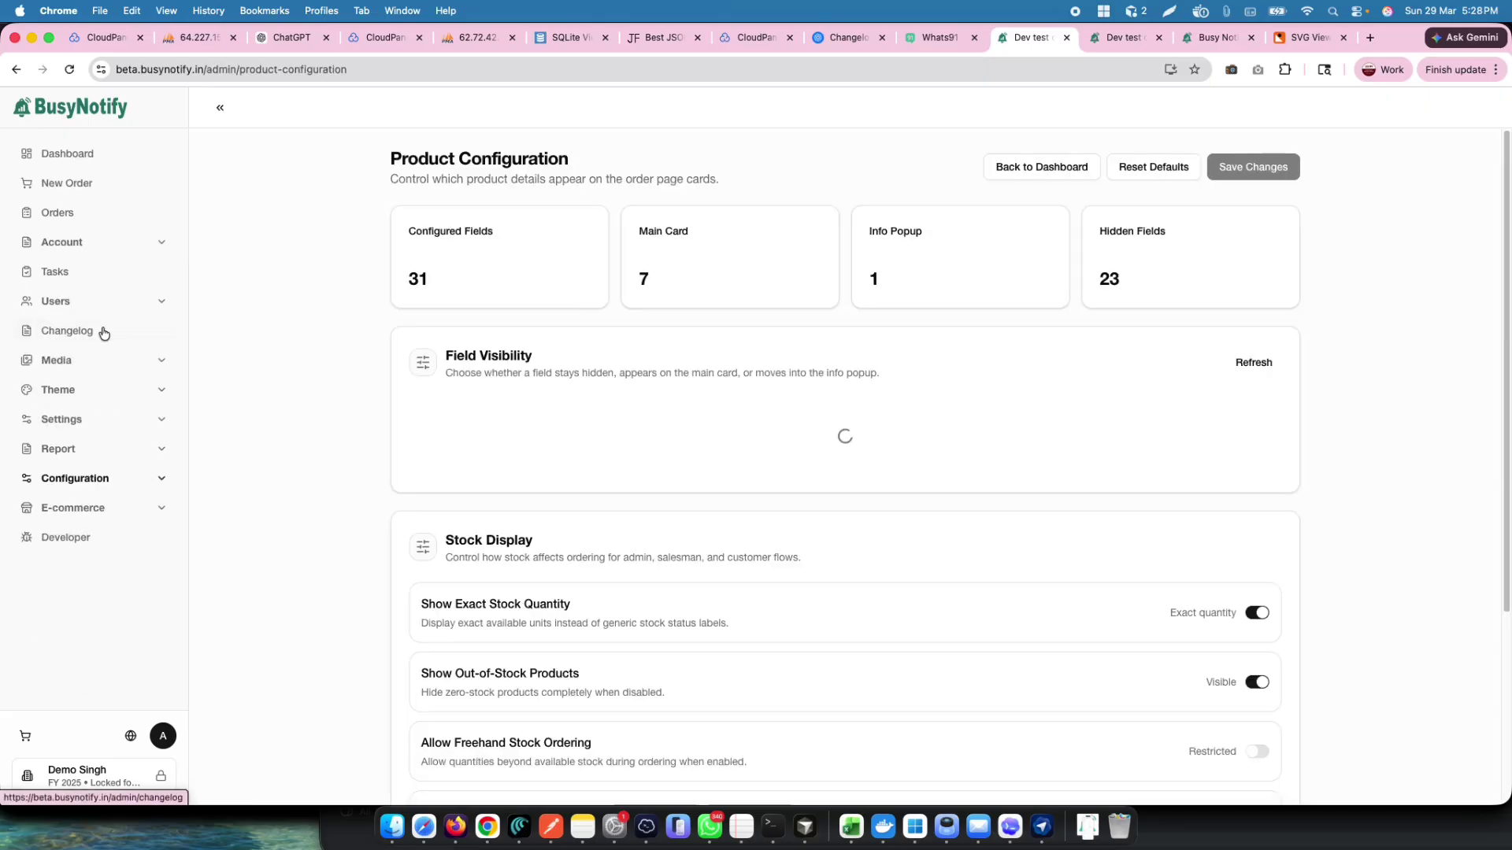
scroll(695, 444, down, 10)
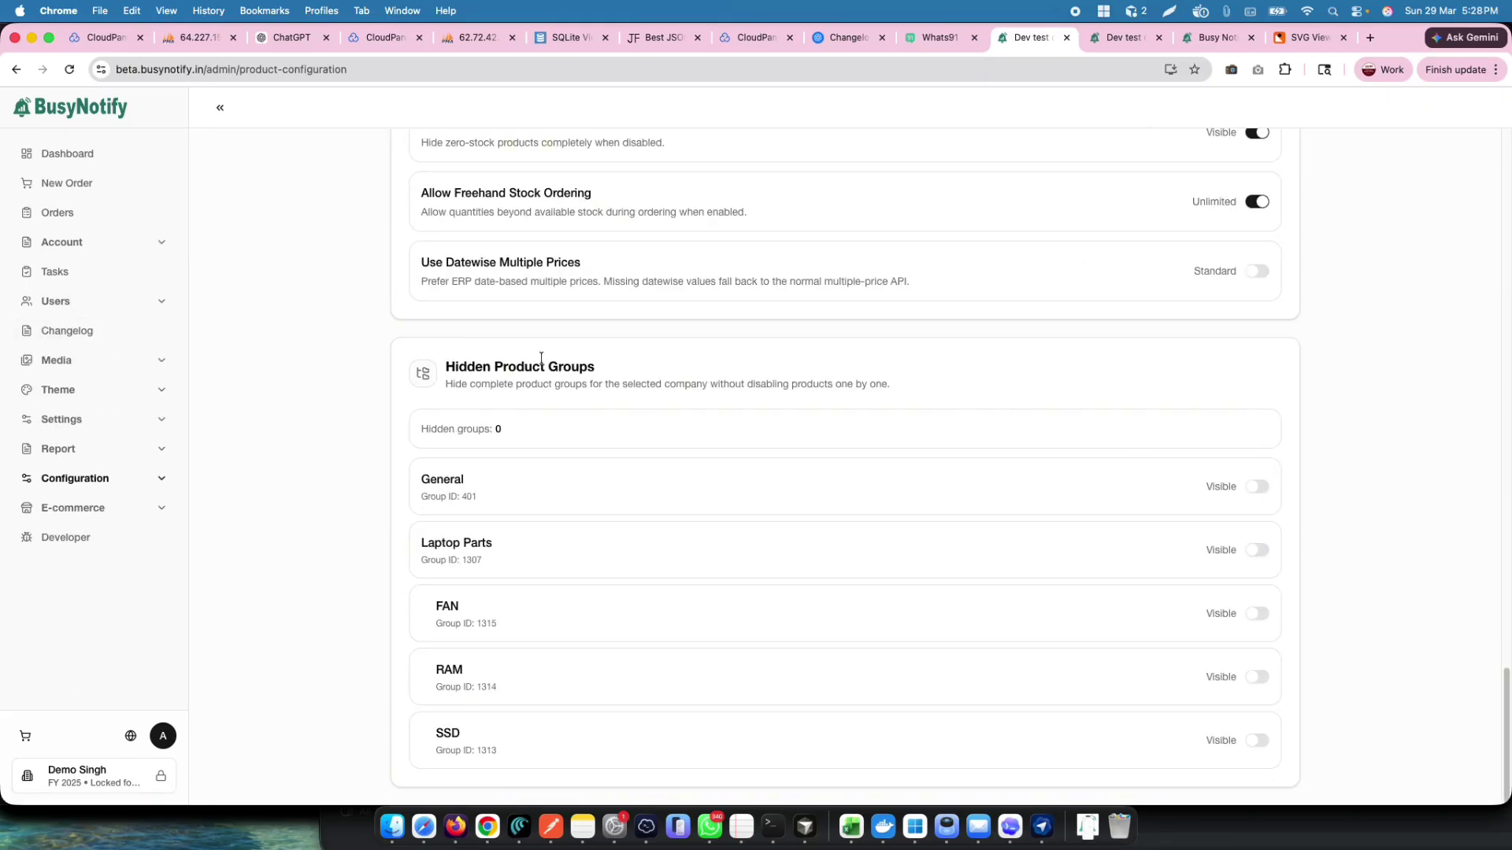
triple_click(571, 366)
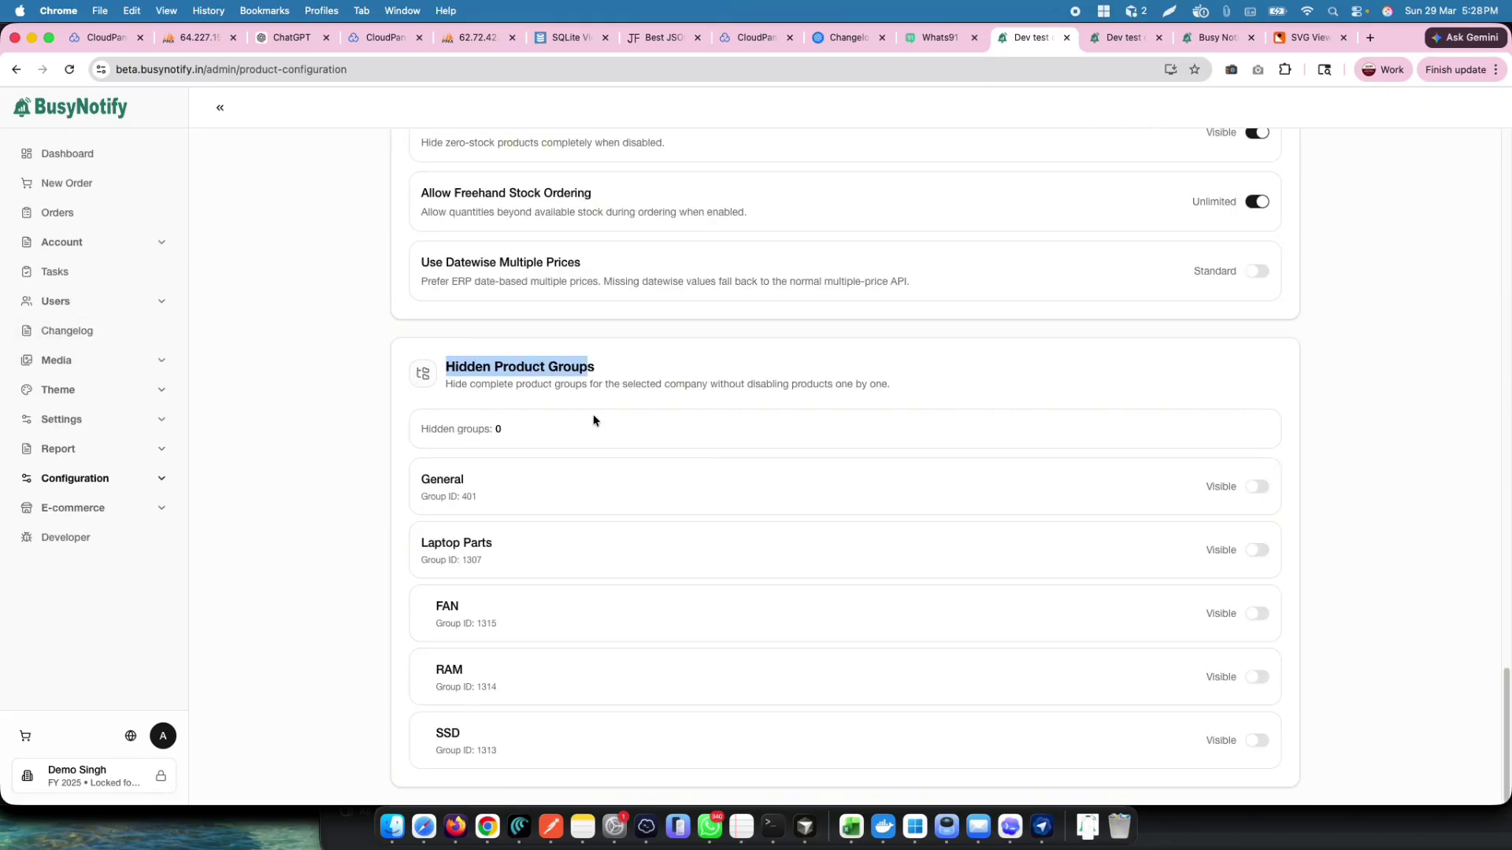
- Hide the RAM product group, save the product configuration, and return to the Hidden Product Groups list
double_click(445, 670)
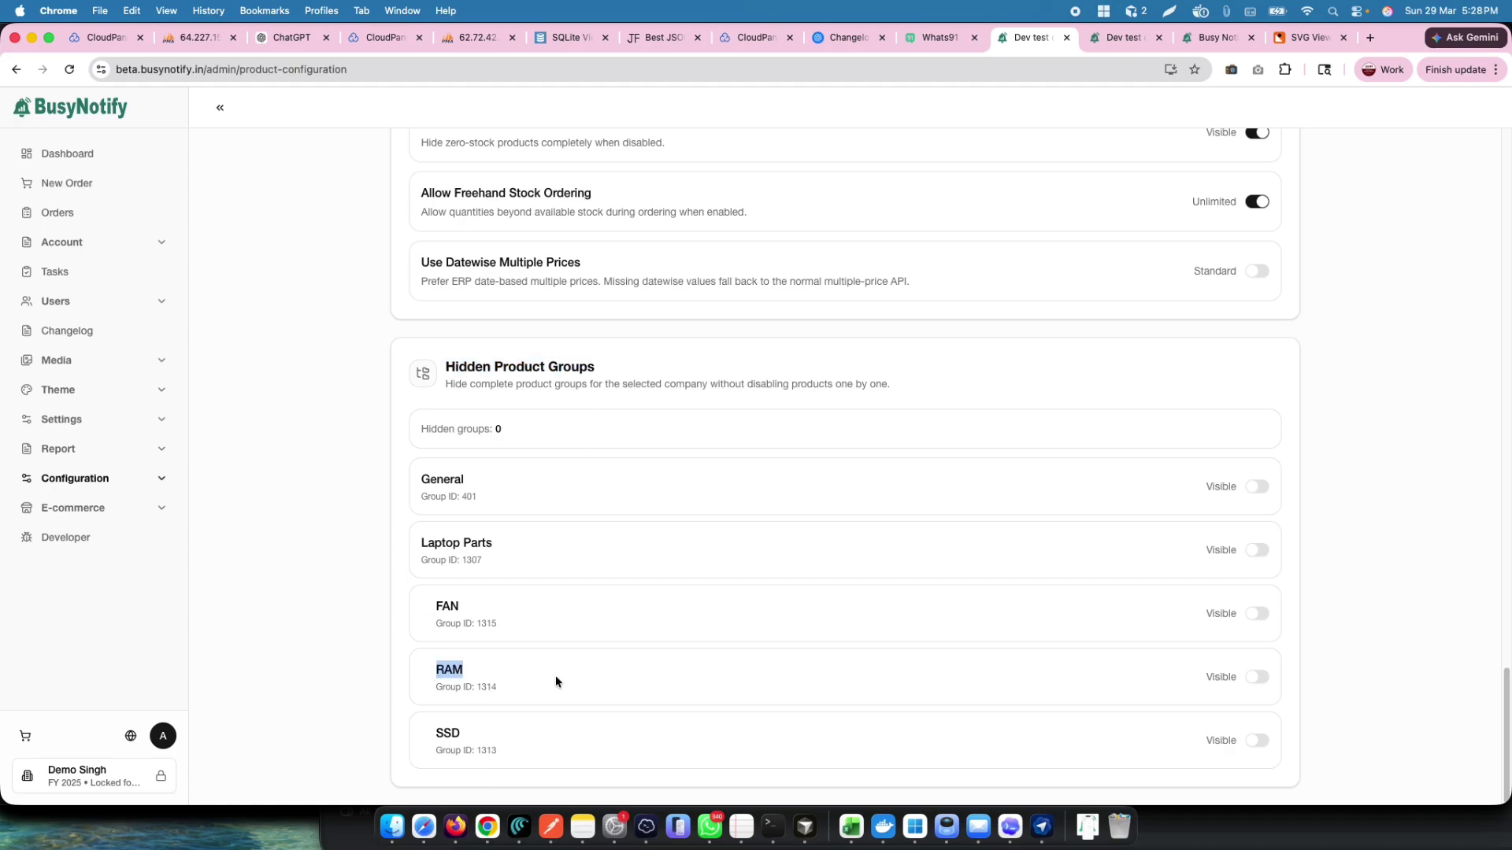
click(1257, 677)
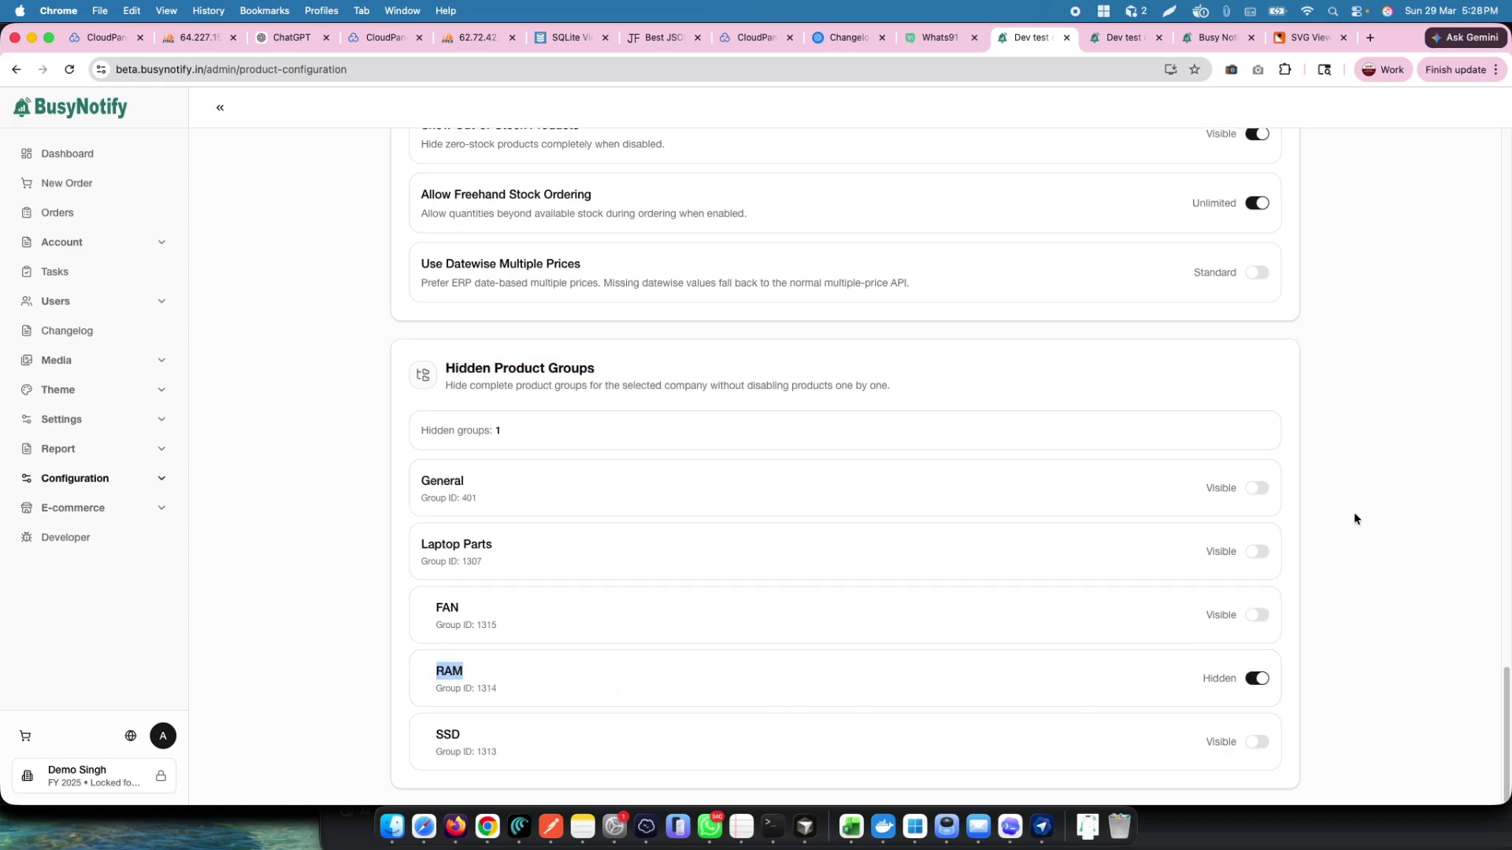
click(1253, 167)
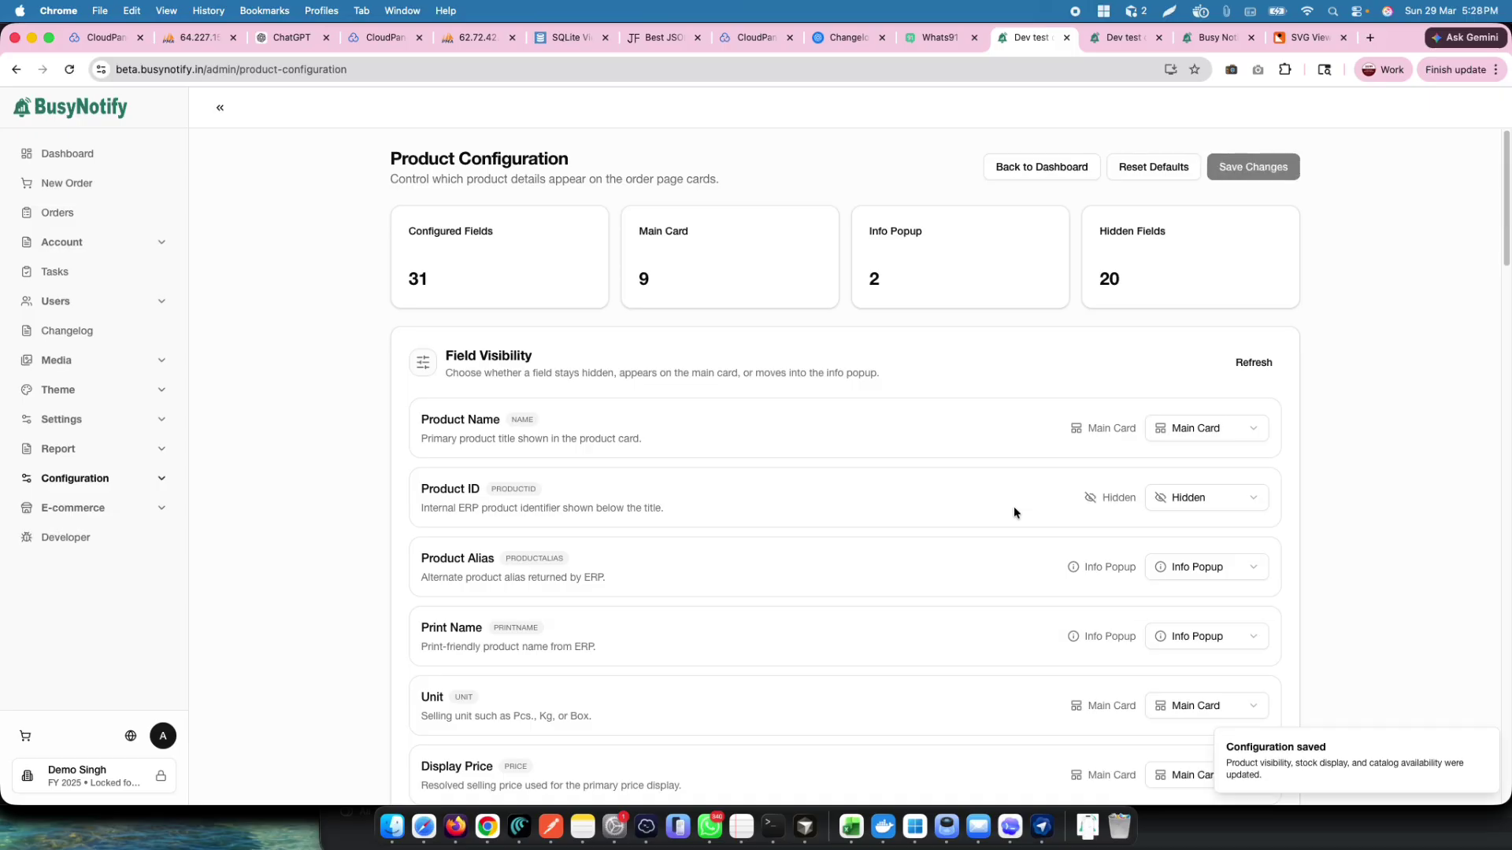
scroll(1013, 507, down, 20)
scroll(1228, 654, down, 2)
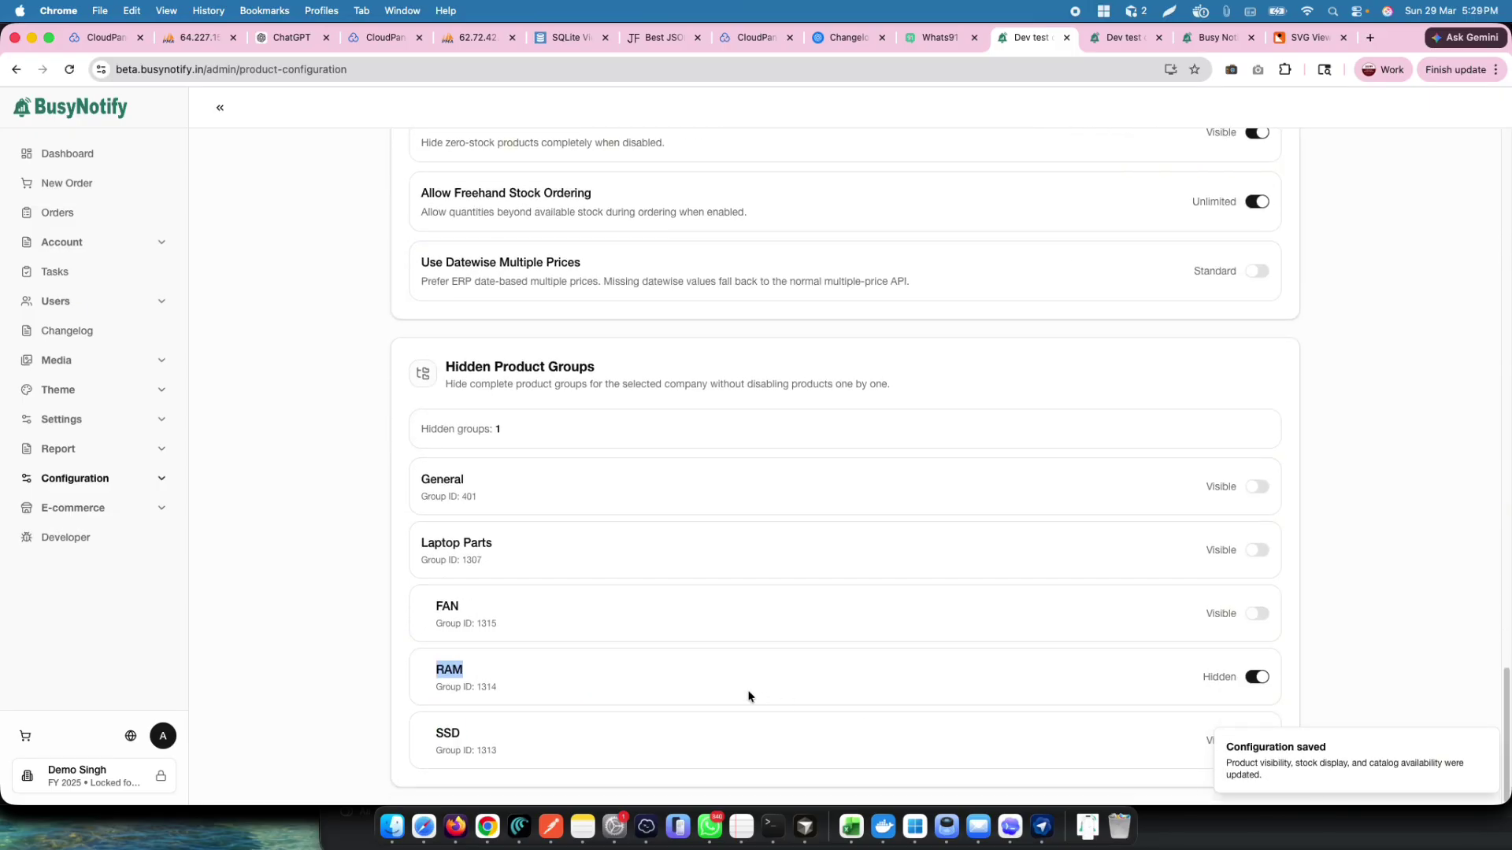
- Switch to the feature note in Notes and highlight its fifth item about the login page country code dropdown
key(super+Tab)
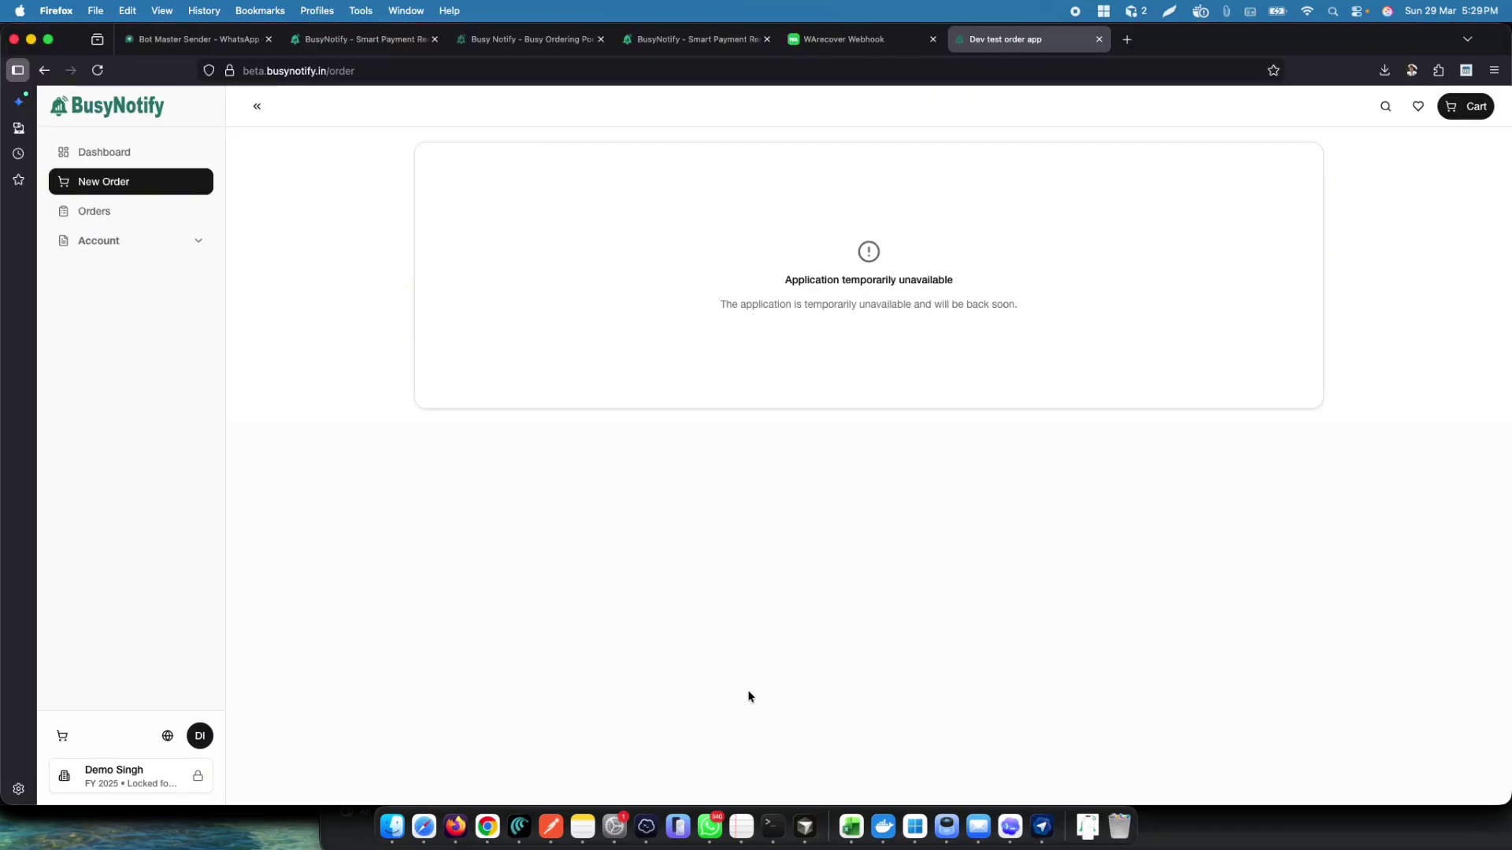
key(super+Tab)
key(super+Tab)
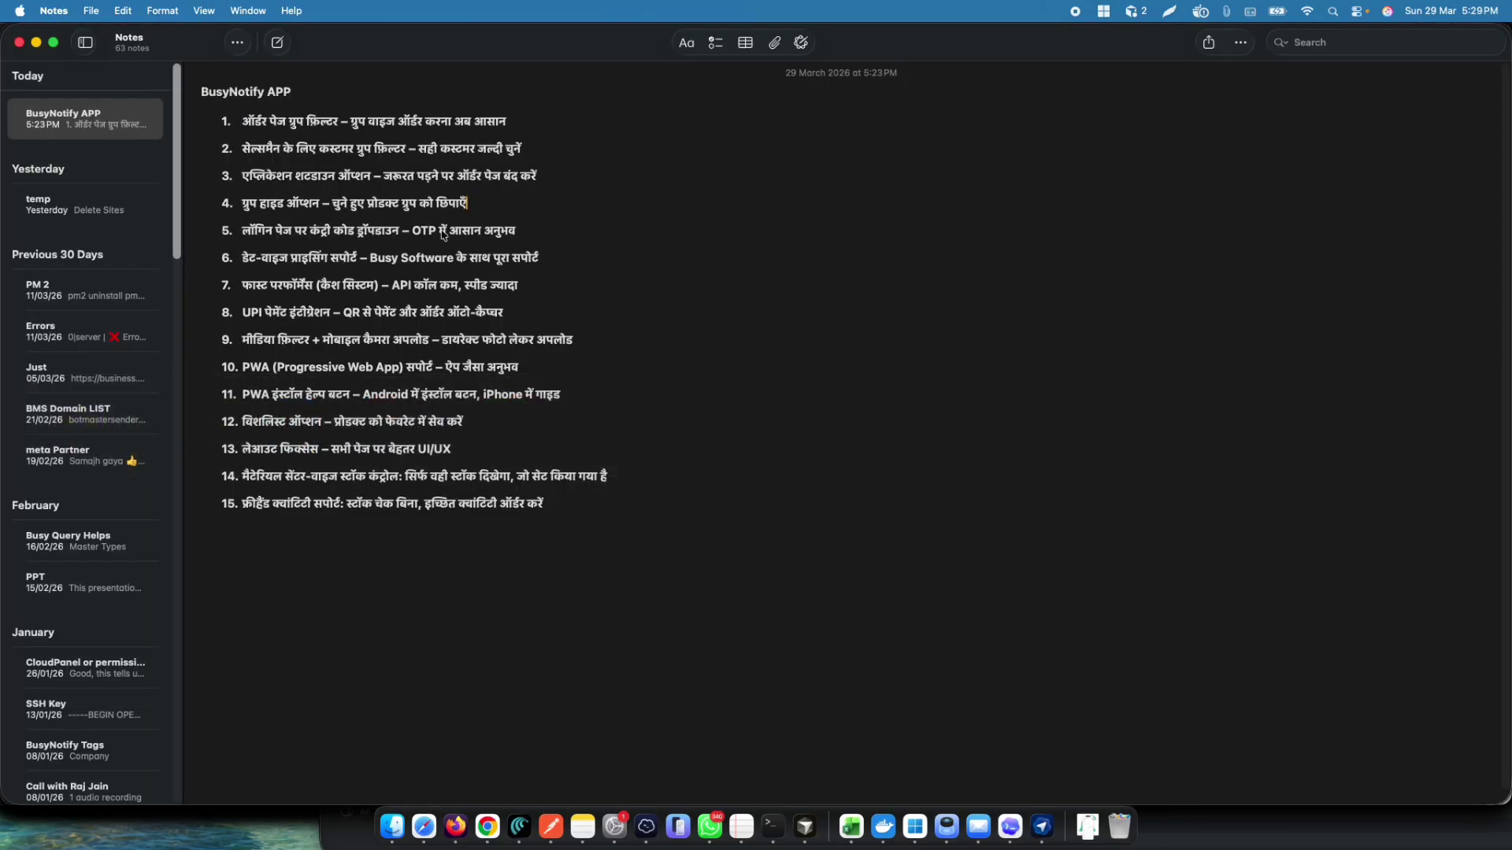
drag(532, 230, 220, 233)
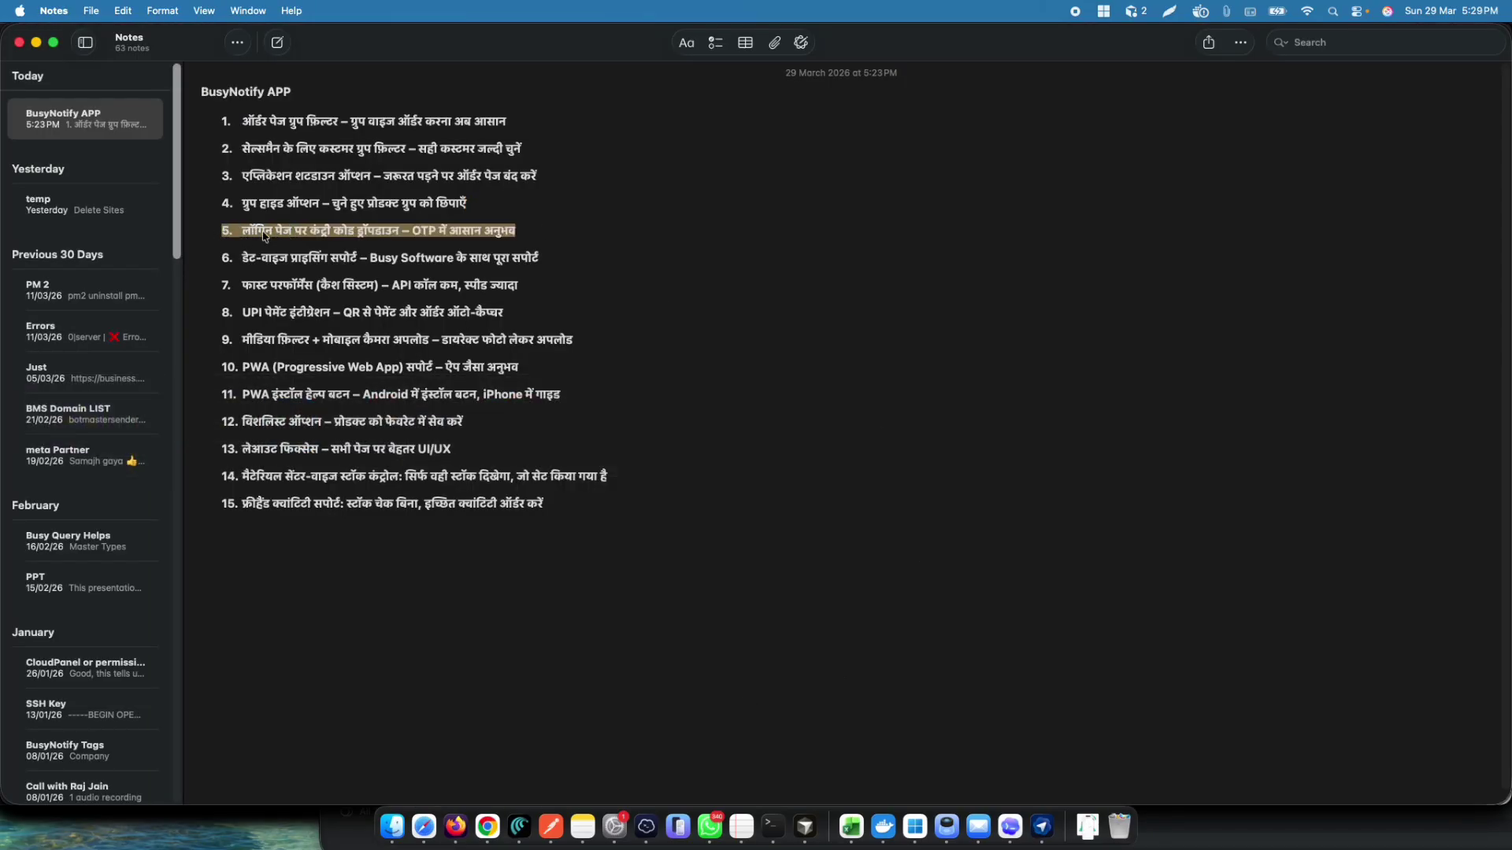
- Select the site's base address in Chrome, switch to ChatGPT Atlas, and open beta.busynotify.in in a new tab
key(super+Tab)
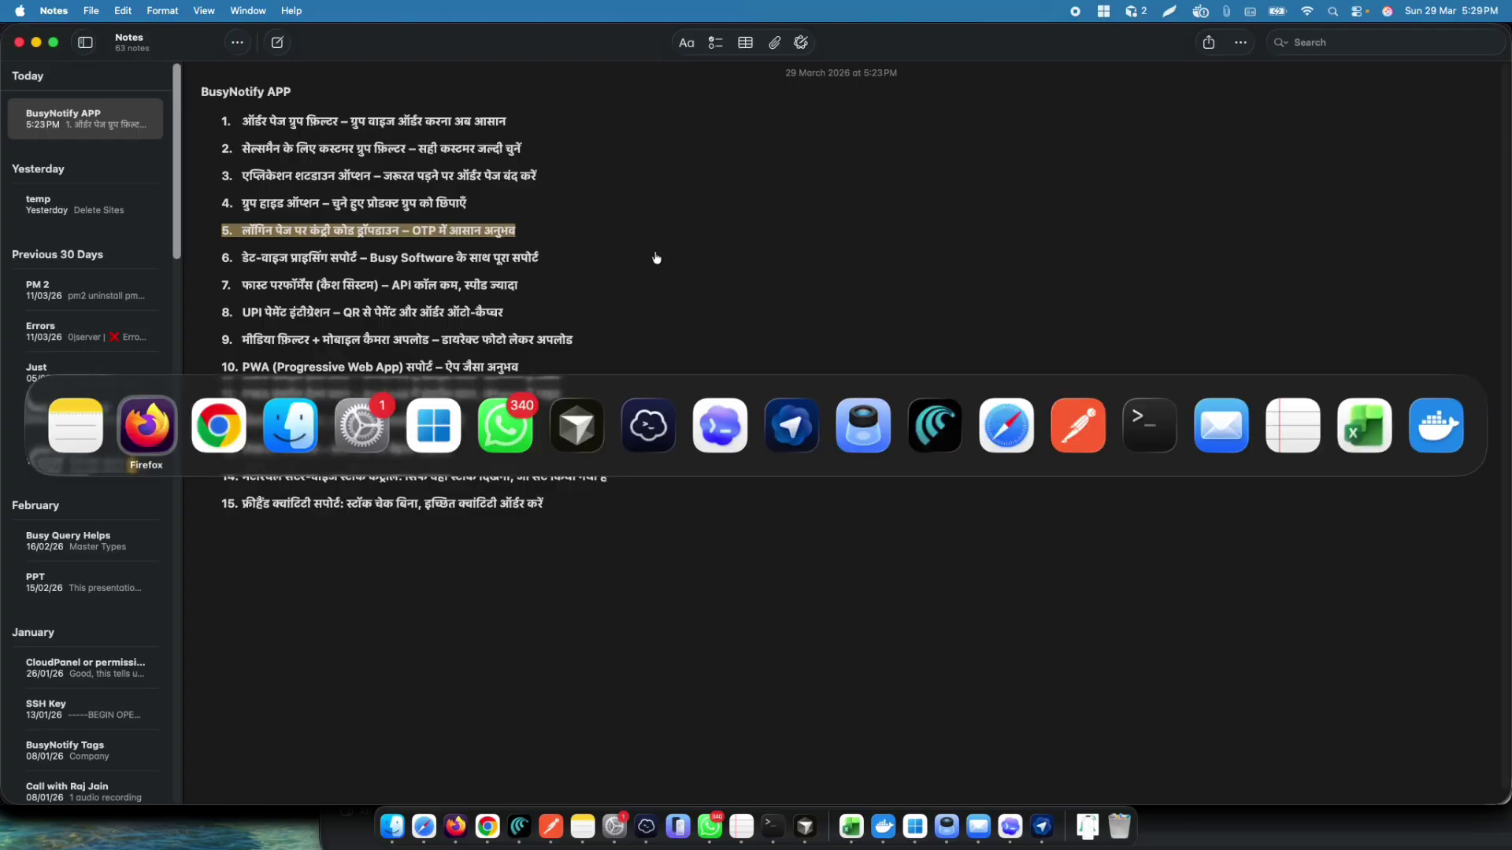
key(super+Tab)
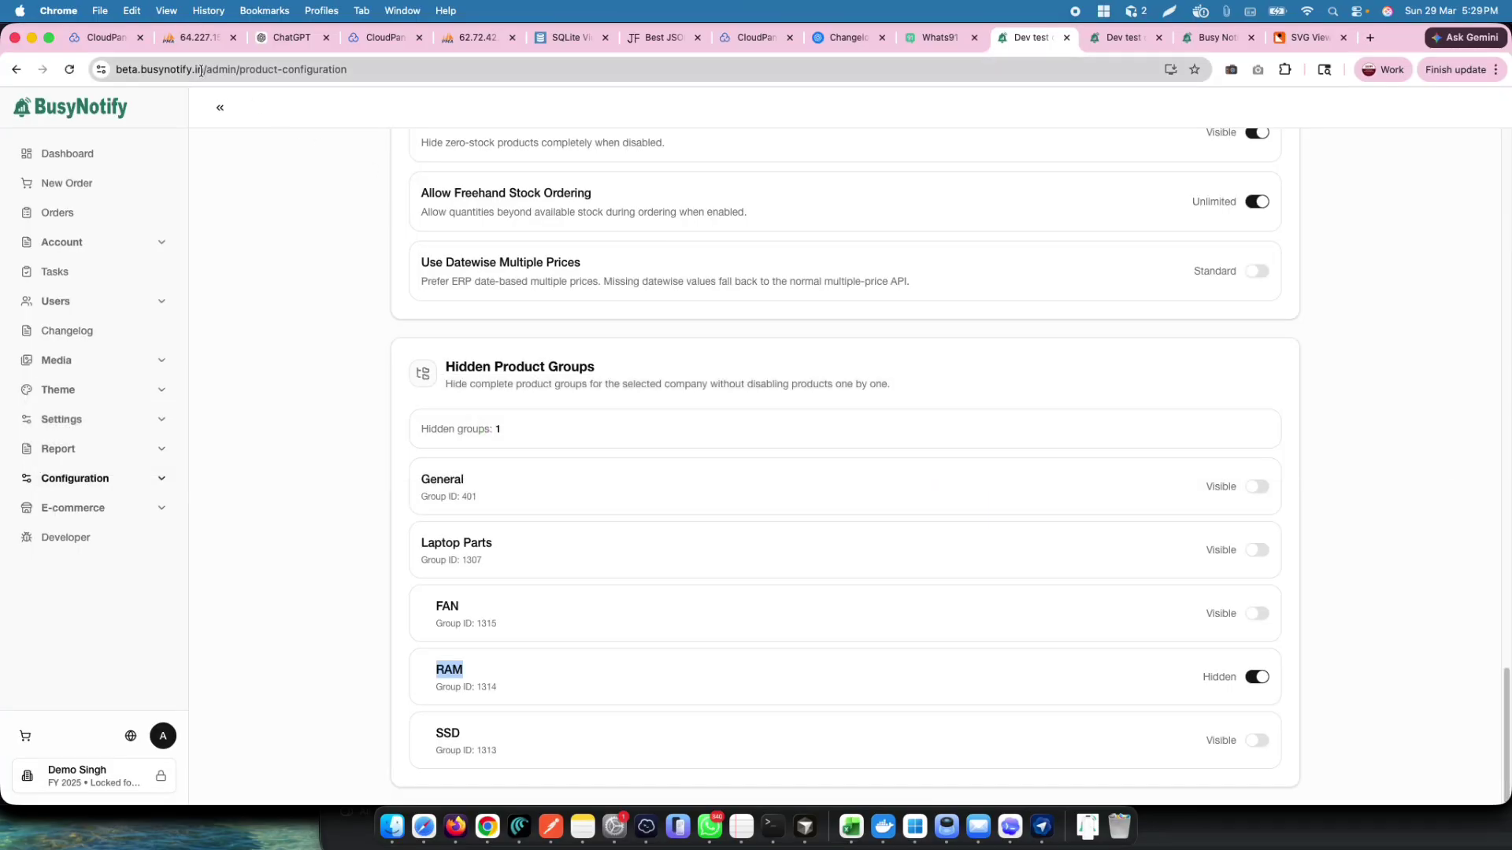
drag(200, 71, 111, 85)
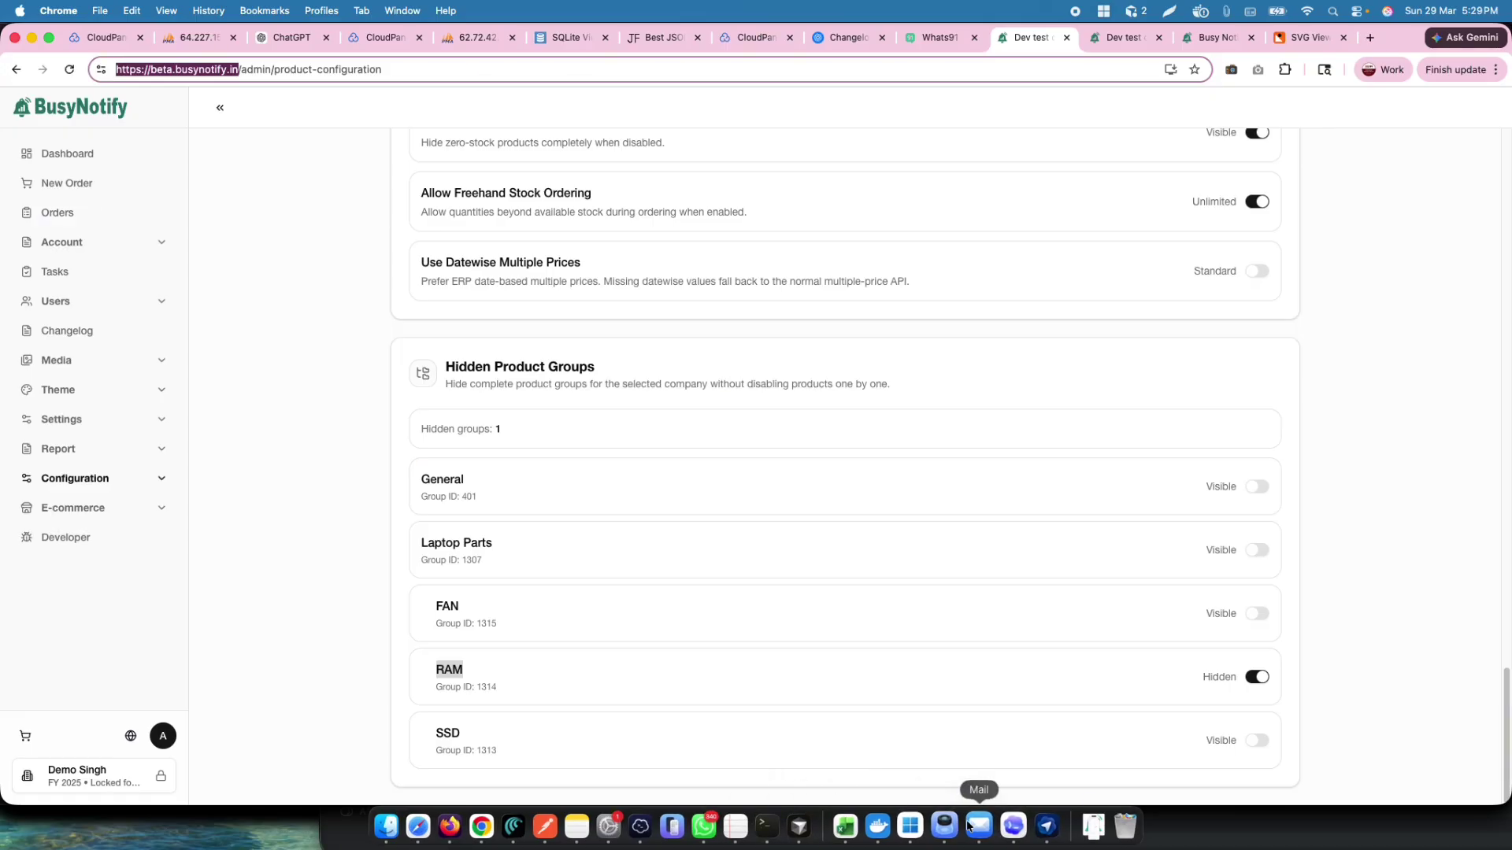
click(1039, 827)
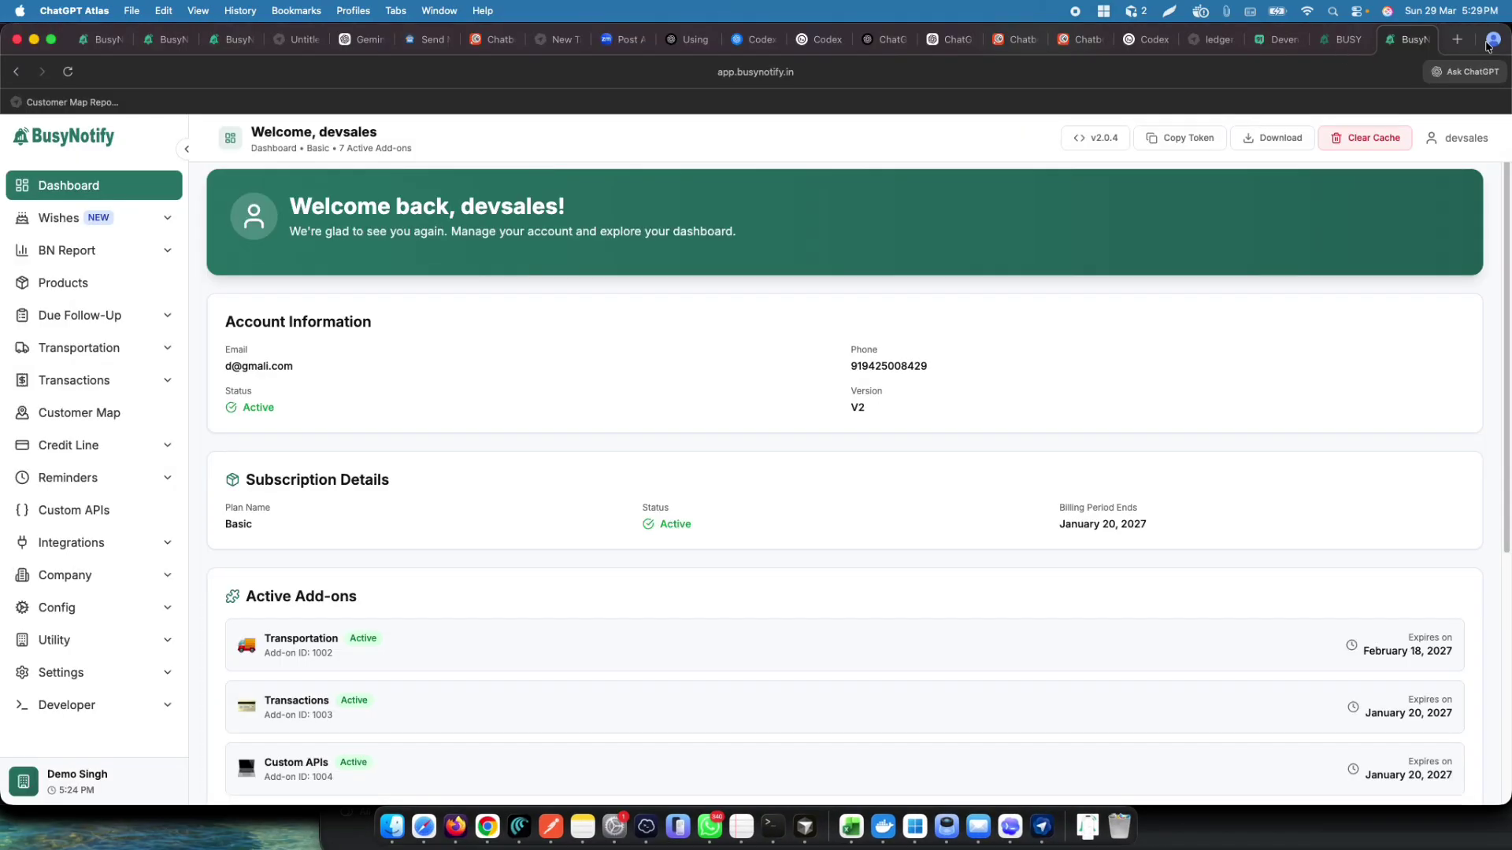
click(1460, 41)
click(288, 78)
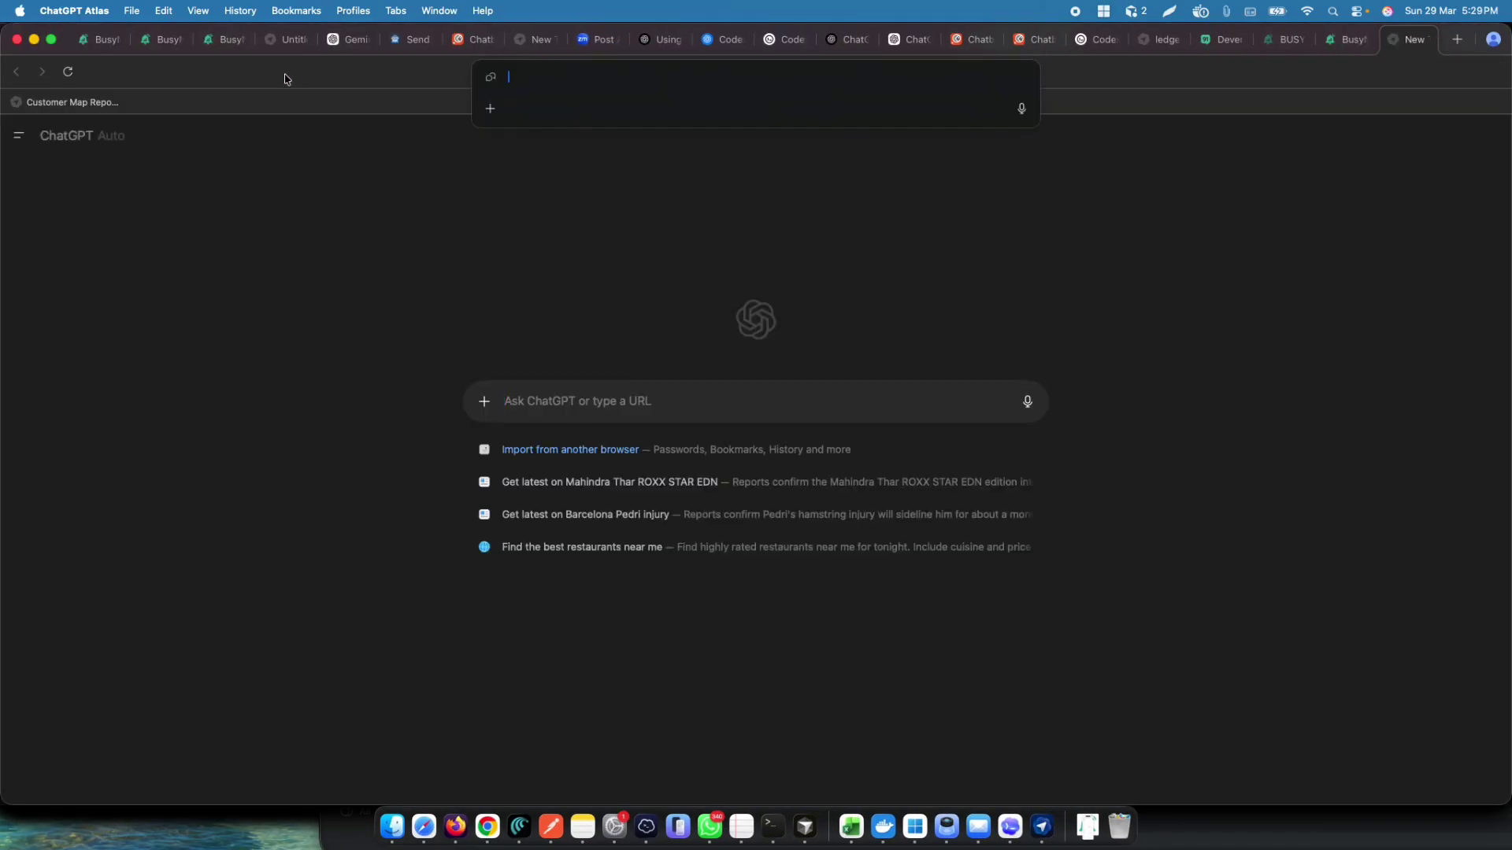
text(b)
key(Return)
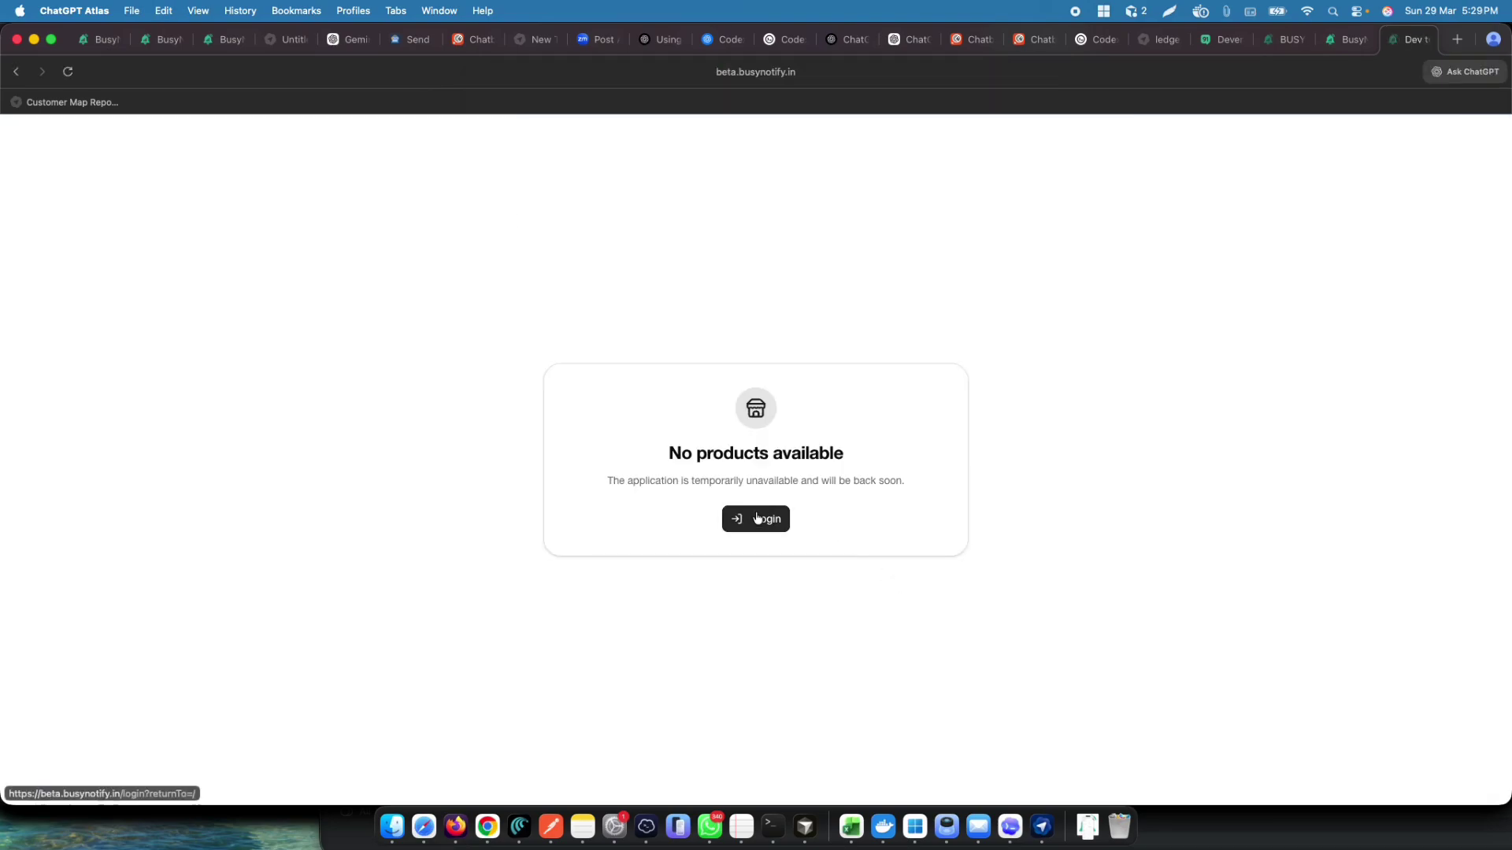
- Open the login page, view the WhatsApp number's country code list, and place the cursor in the mobile number field
click(757, 519)
click(642, 491)
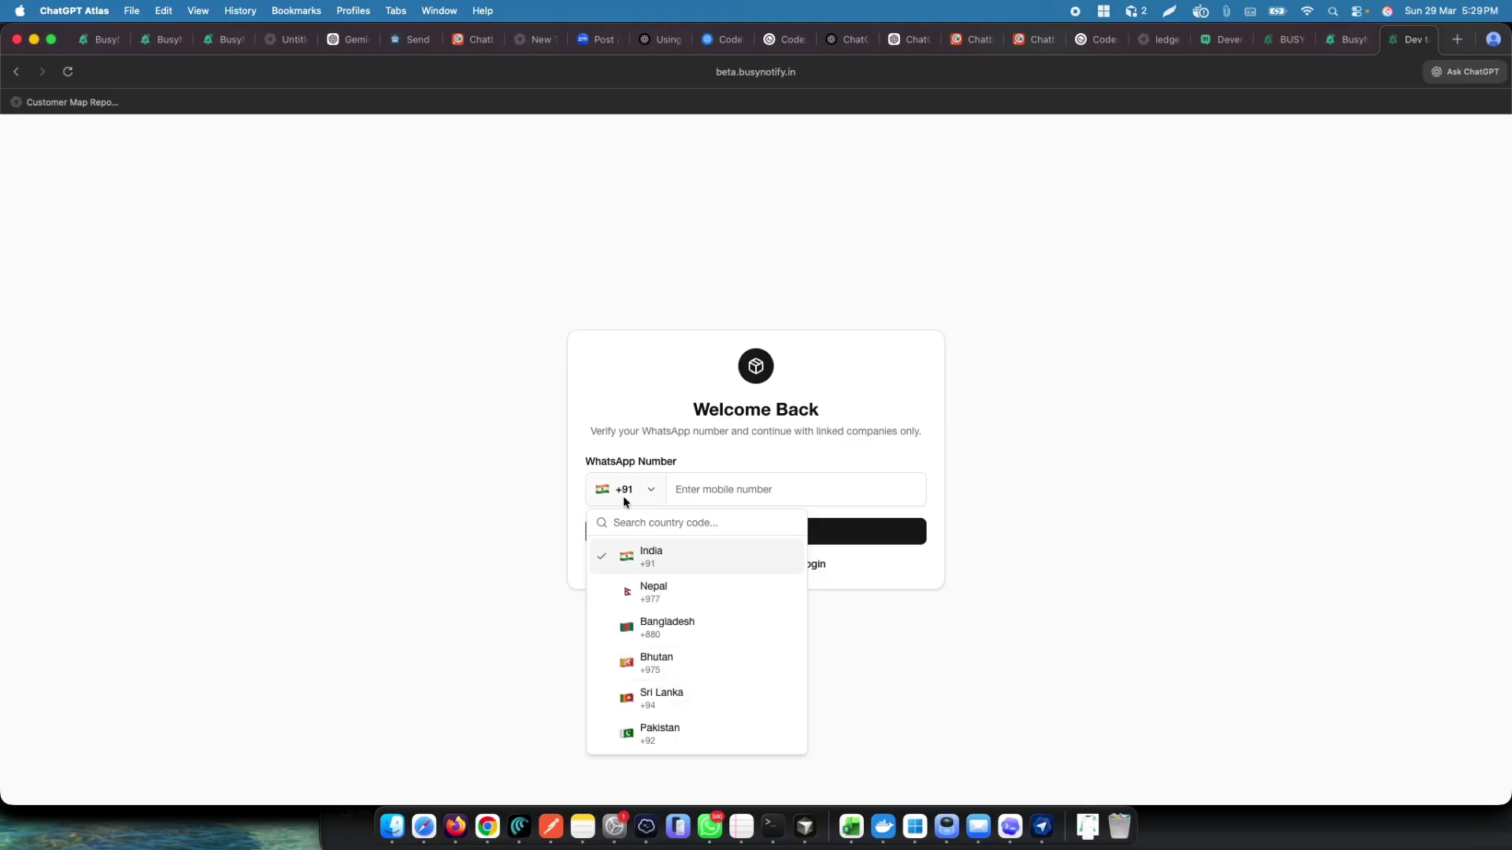
click(650, 490)
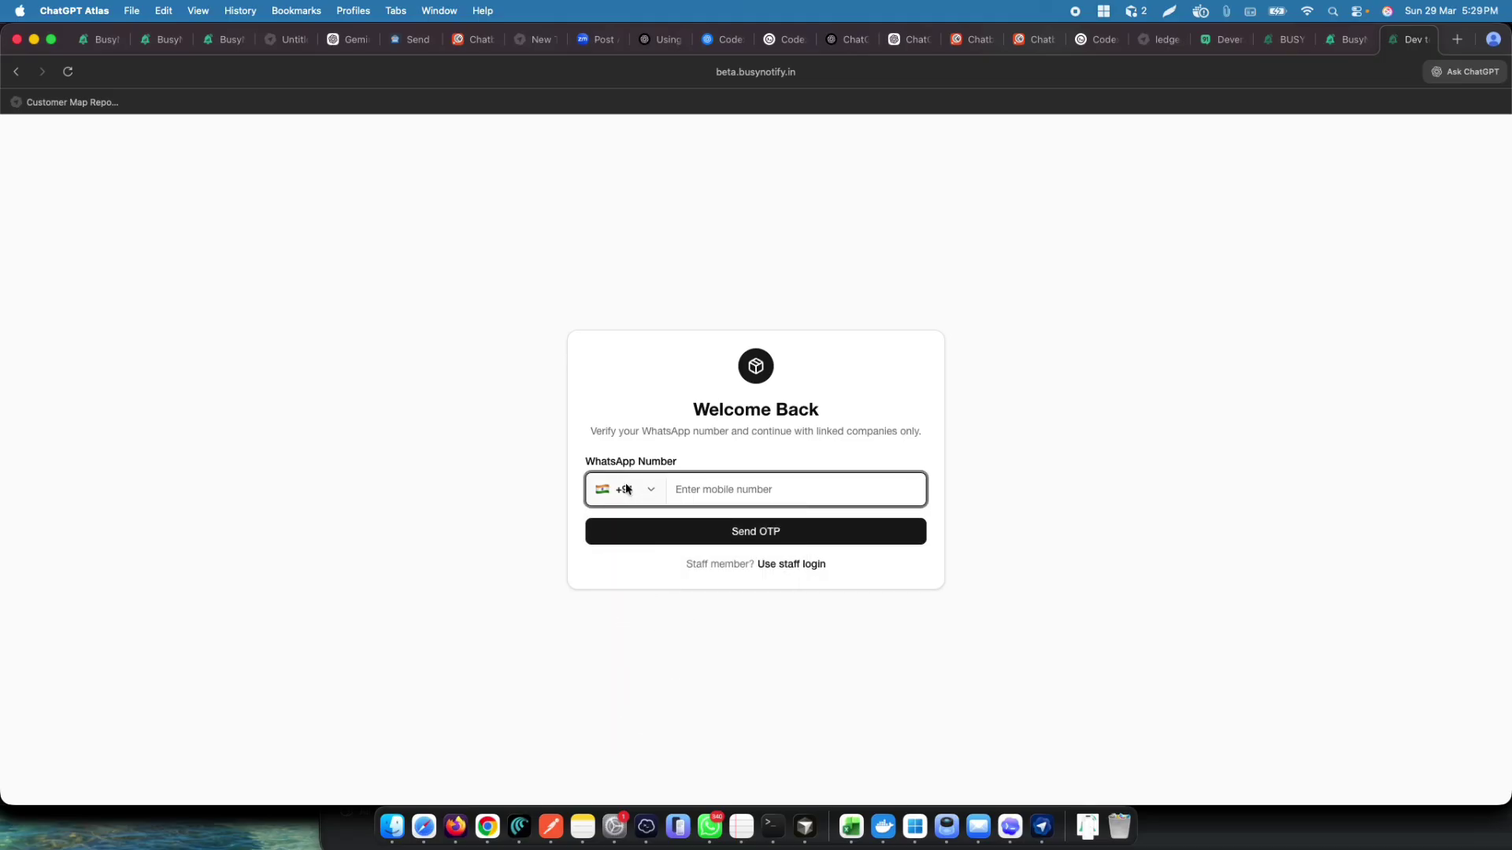
click(679, 490)
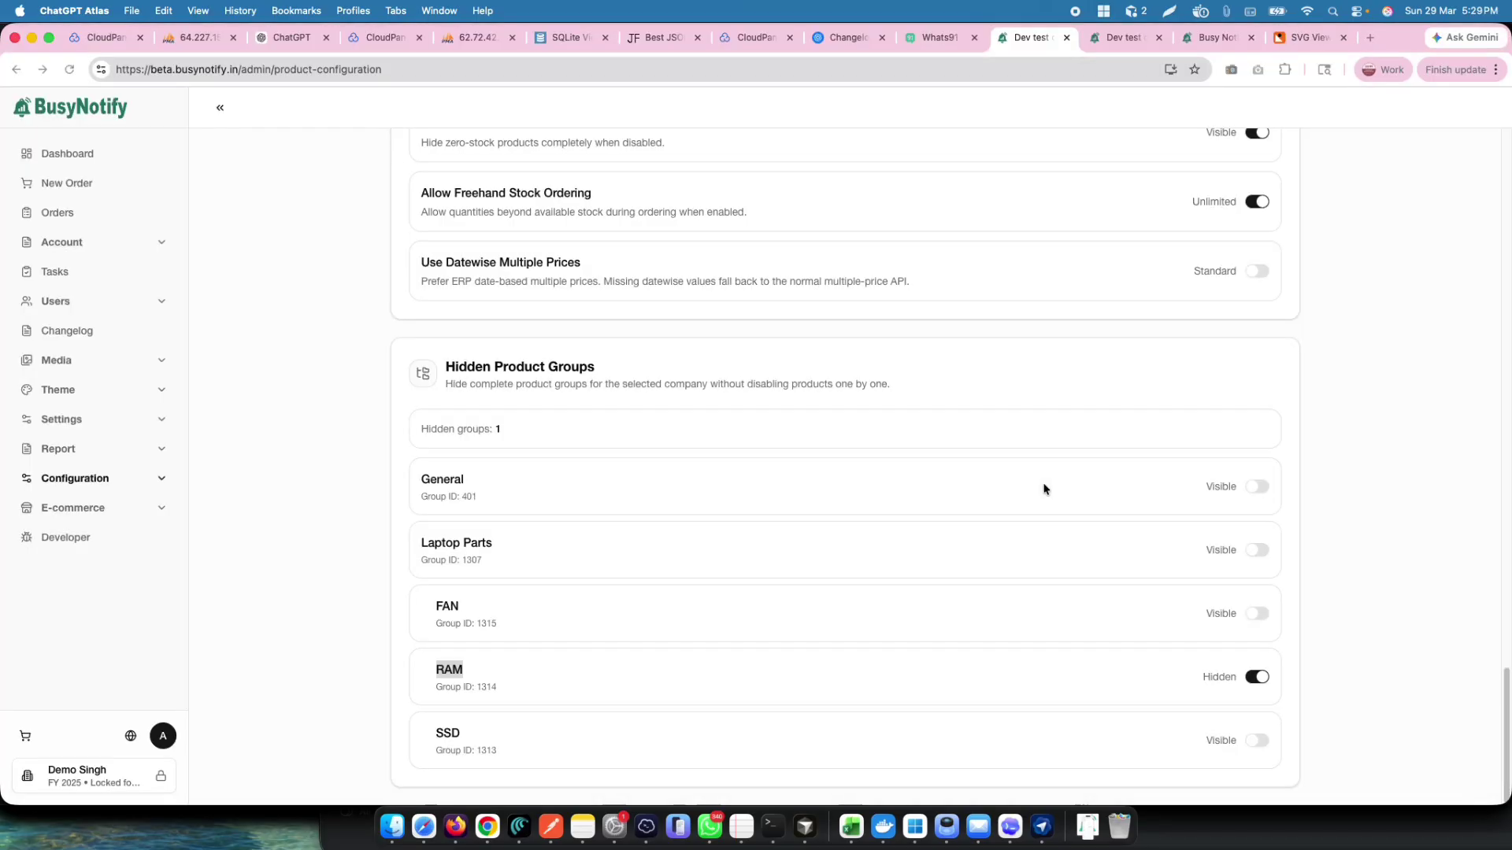
- Return to the feature note in Notes and highlight its sixth item about date-wise pricing support
key(super+Tab)
key(super+Tab)
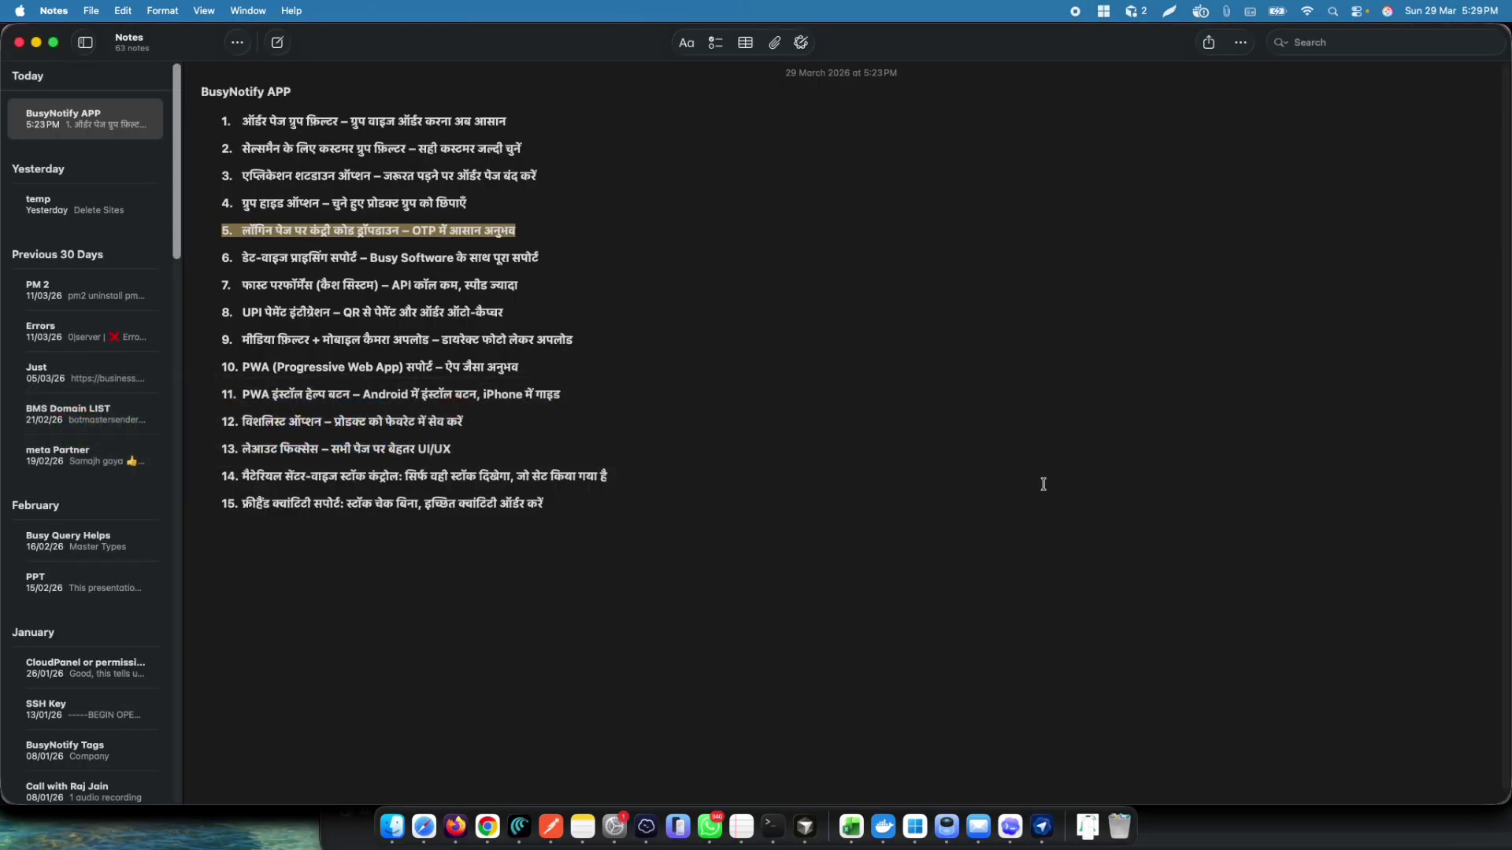
click(291, 258)
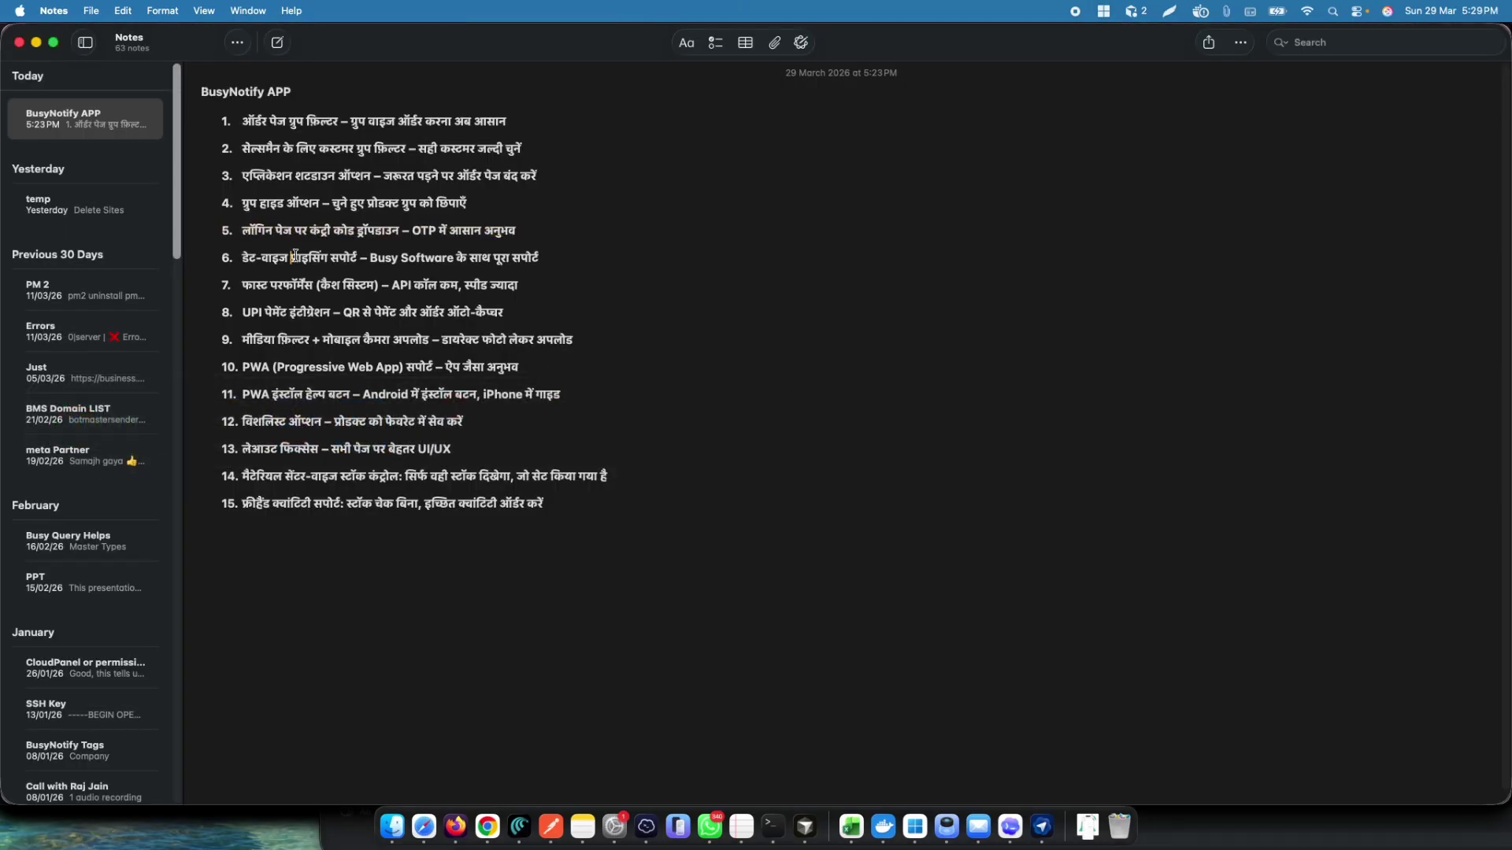
click(550, 254)
drag(220, 257, 559, 259)
- Switch to Chrome and highlight the Stock Display heading and its Use Datewise Multiple Prices setting on the Product Configuration page
key(super+Tab)
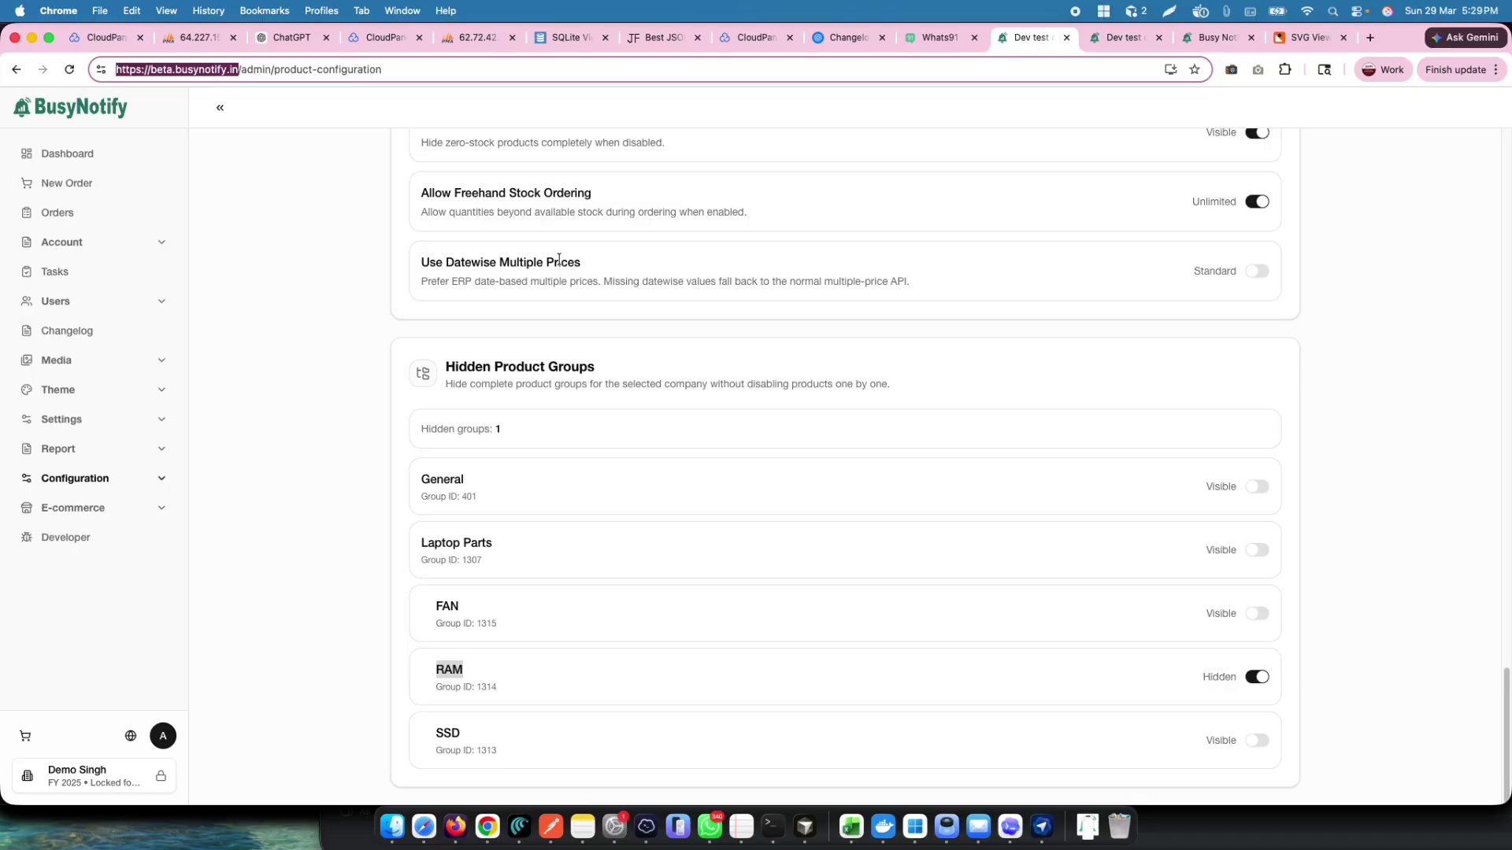
drag(582, 265, 417, 263)
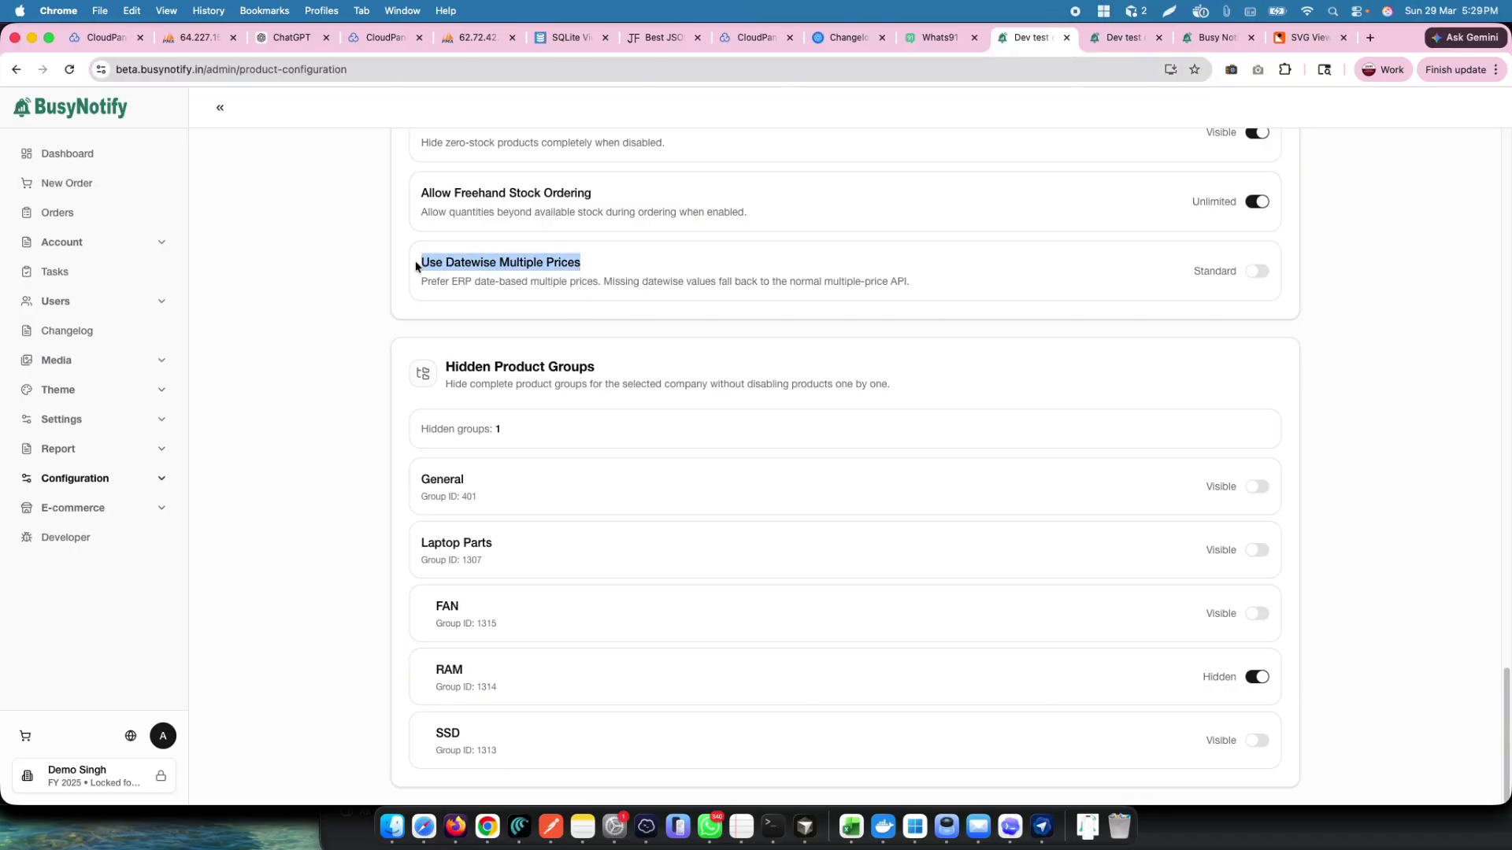
scroll(572, 279, up, 1)
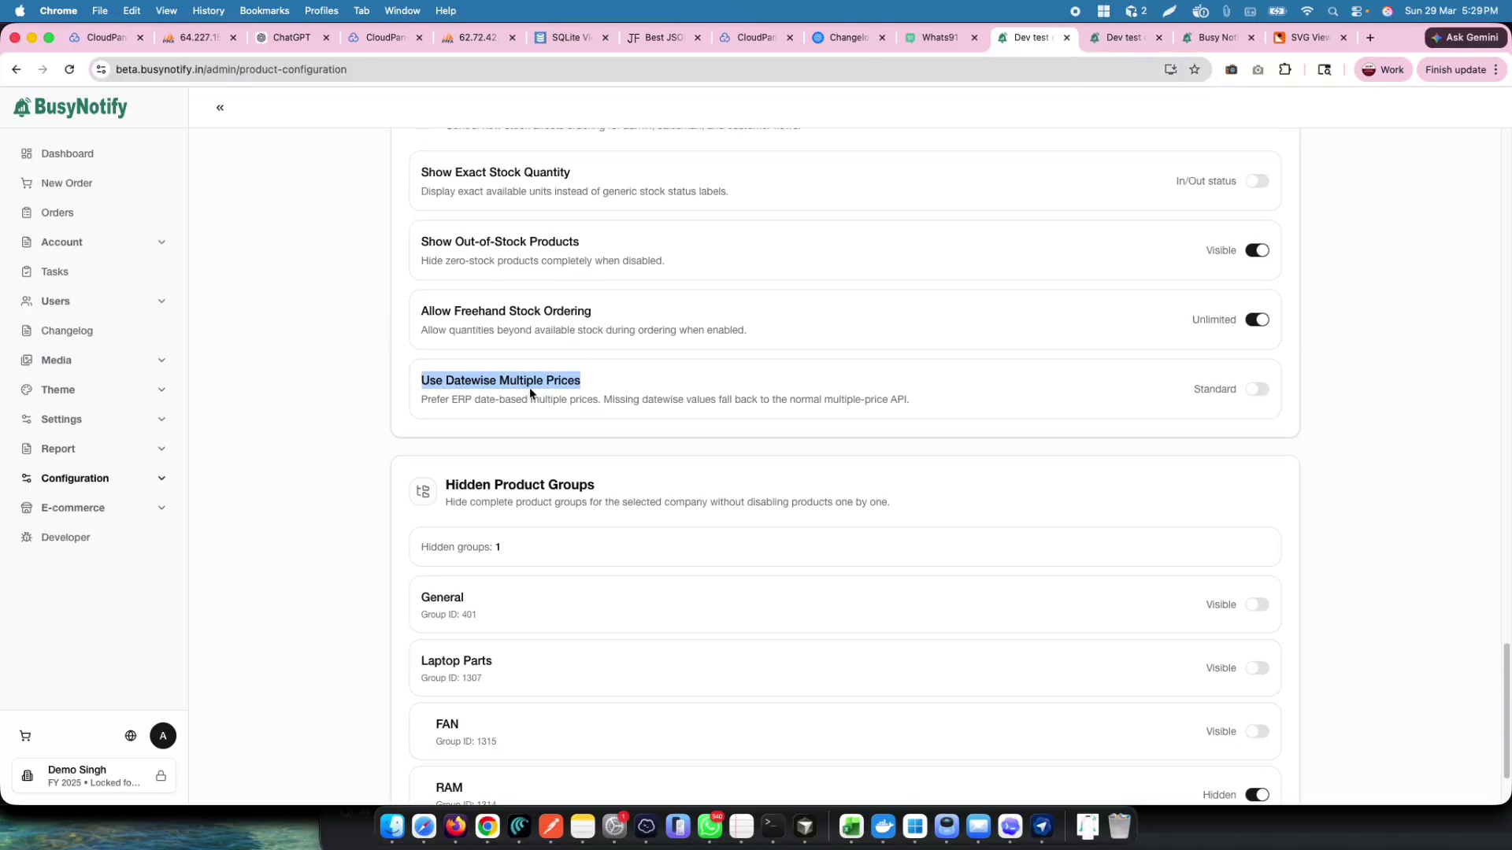
scroll(529, 388, down, 10)
scroll(532, 388, up, 15)
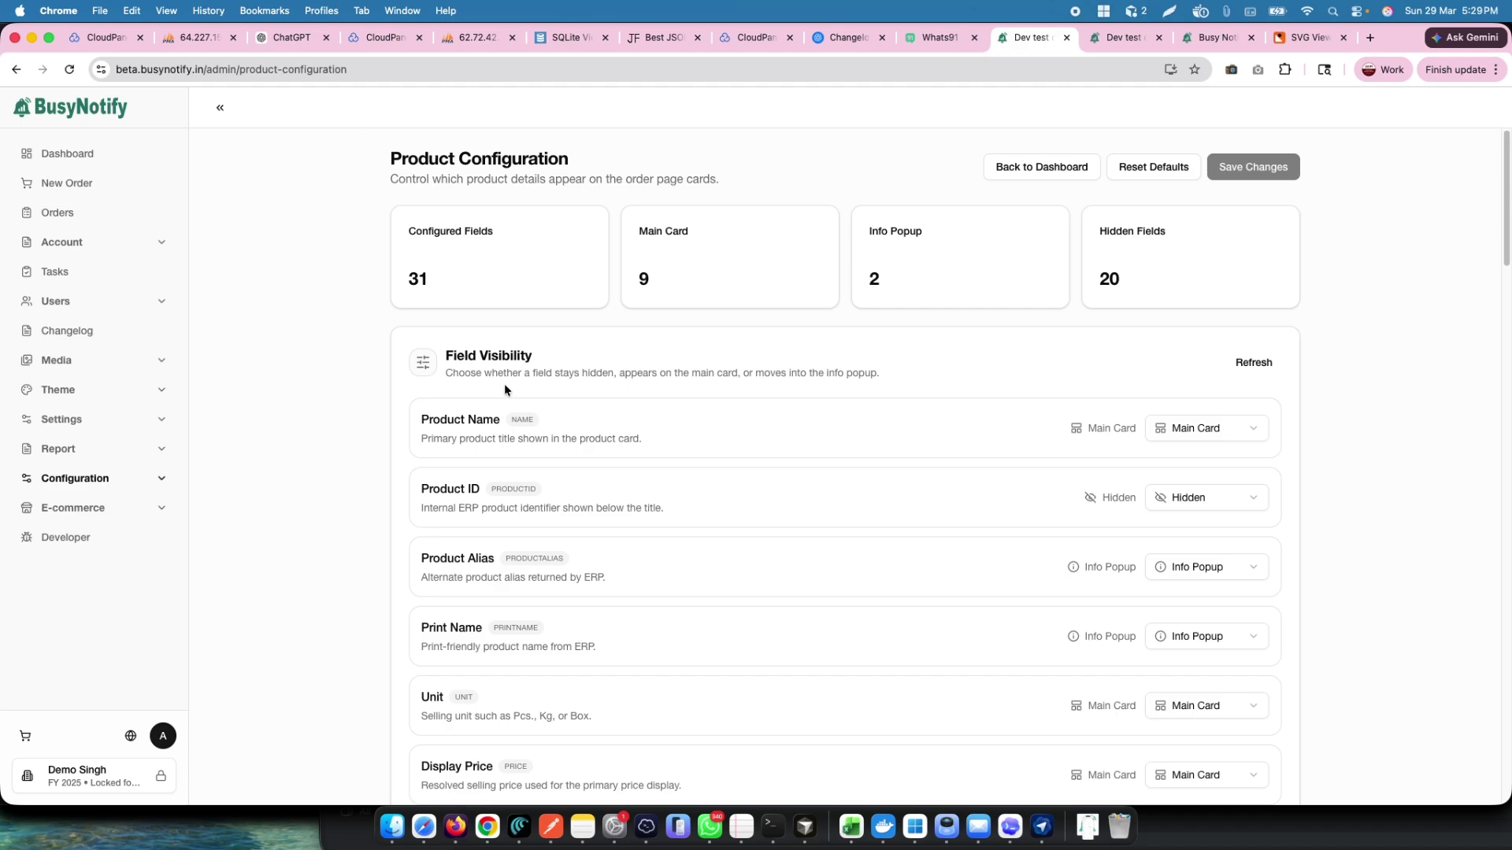
scroll(508, 386, down, 20)
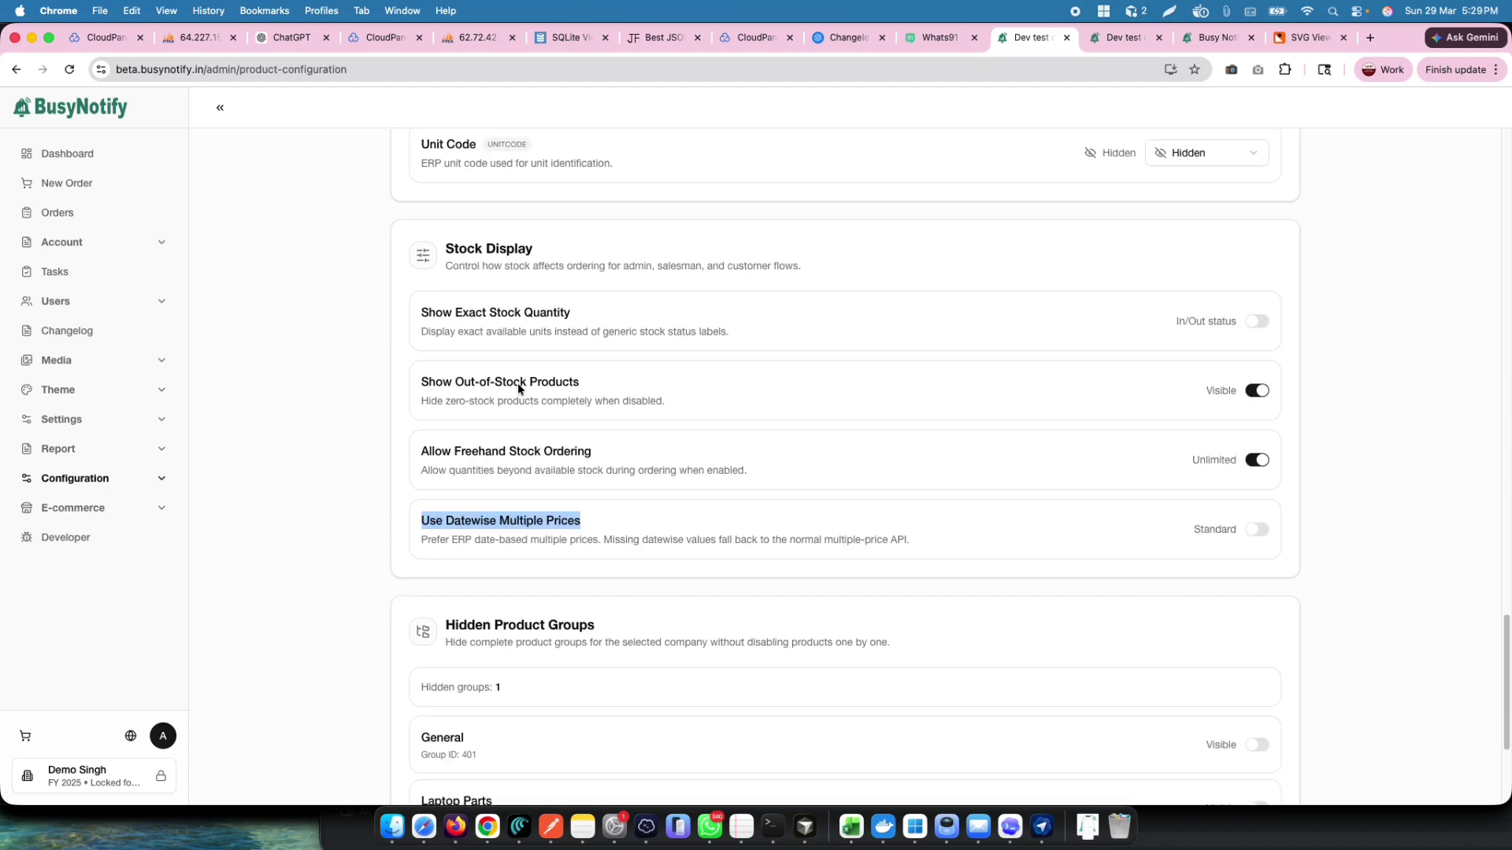
scroll(517, 382, down, 3)
scroll(517, 383, up, 4)
drag(444, 307, 553, 304)
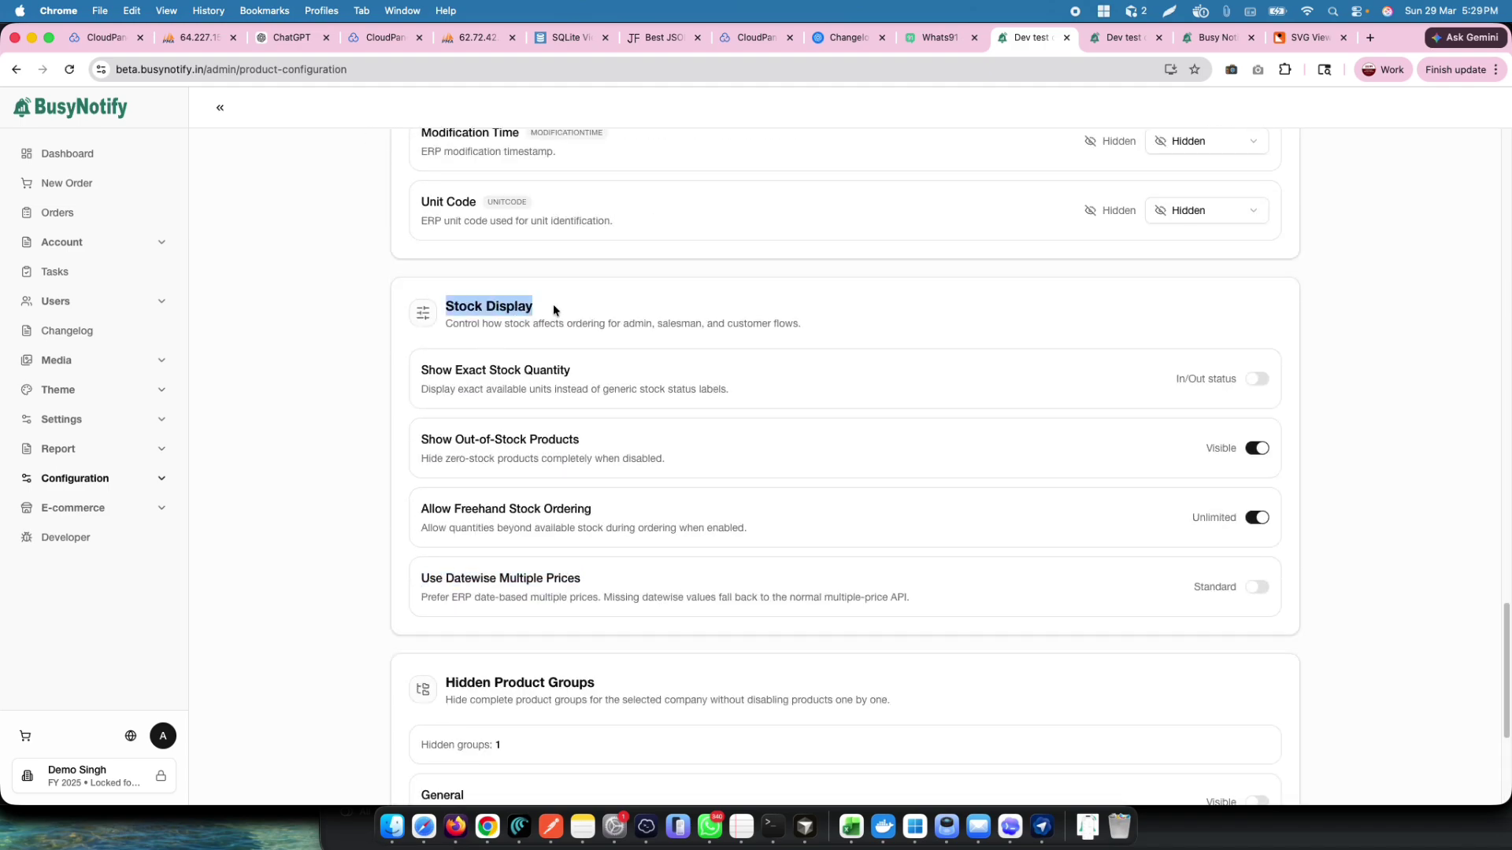
drag(411, 576, 630, 579)
click(630, 579)
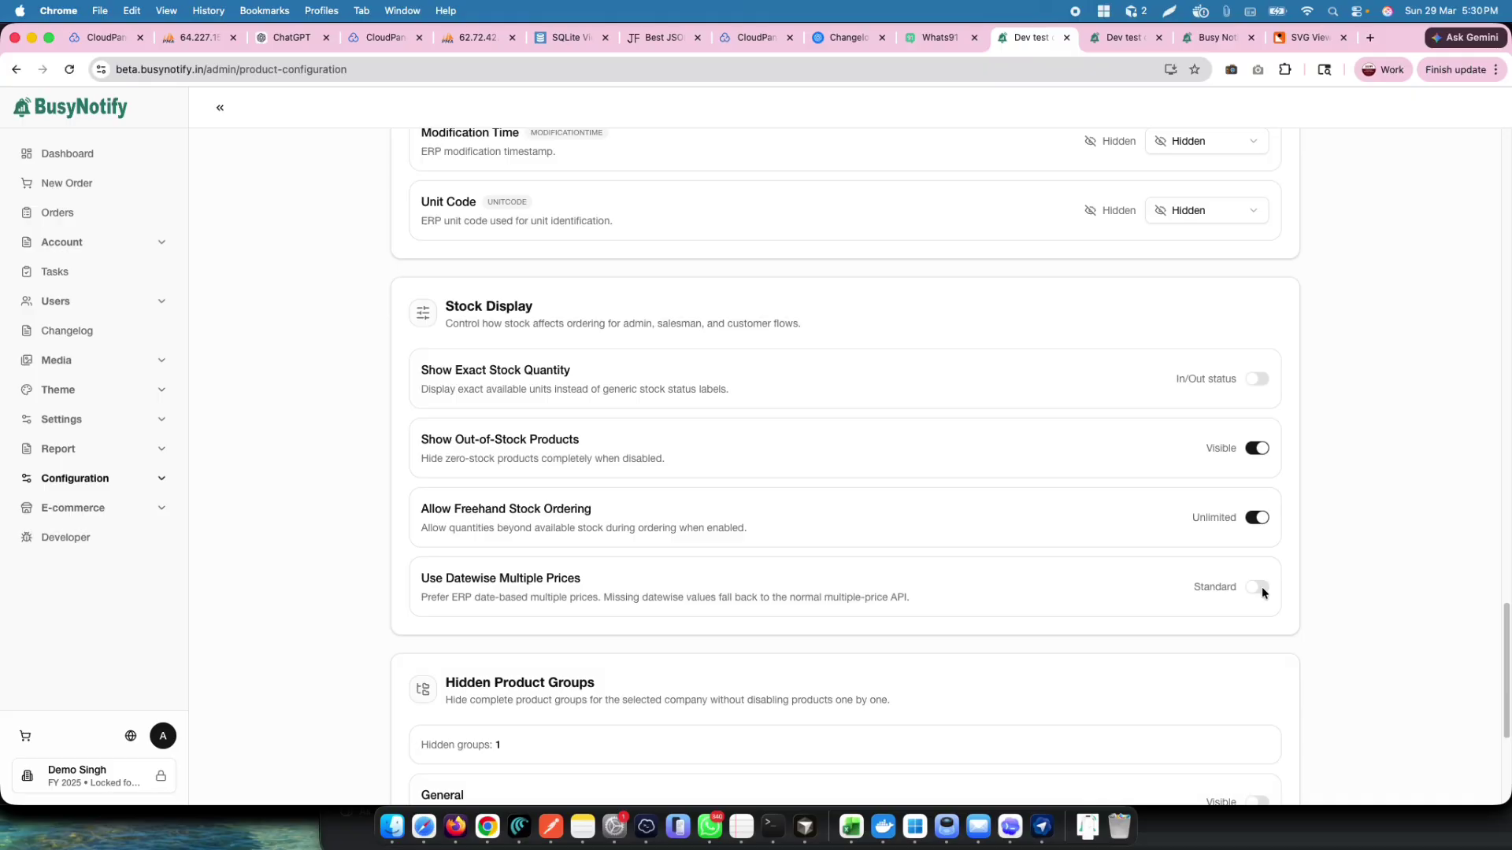
- Highlight the note's seventh item about fast cached performance, and open and reload the New Order page in Chrome
key(super+Tab)
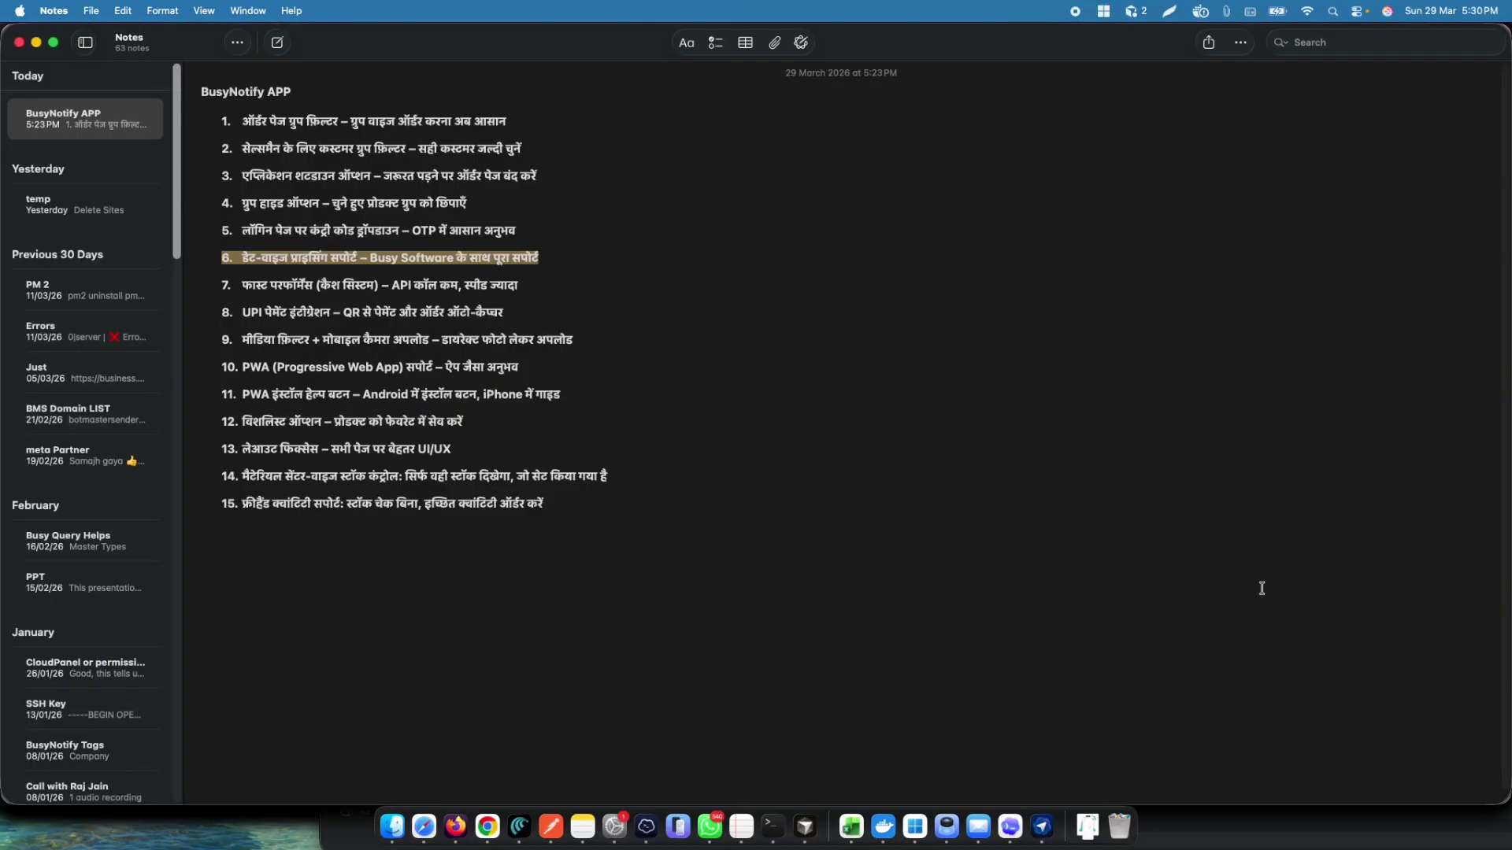
drag(558, 286, 218, 287)
key(super+Tab)
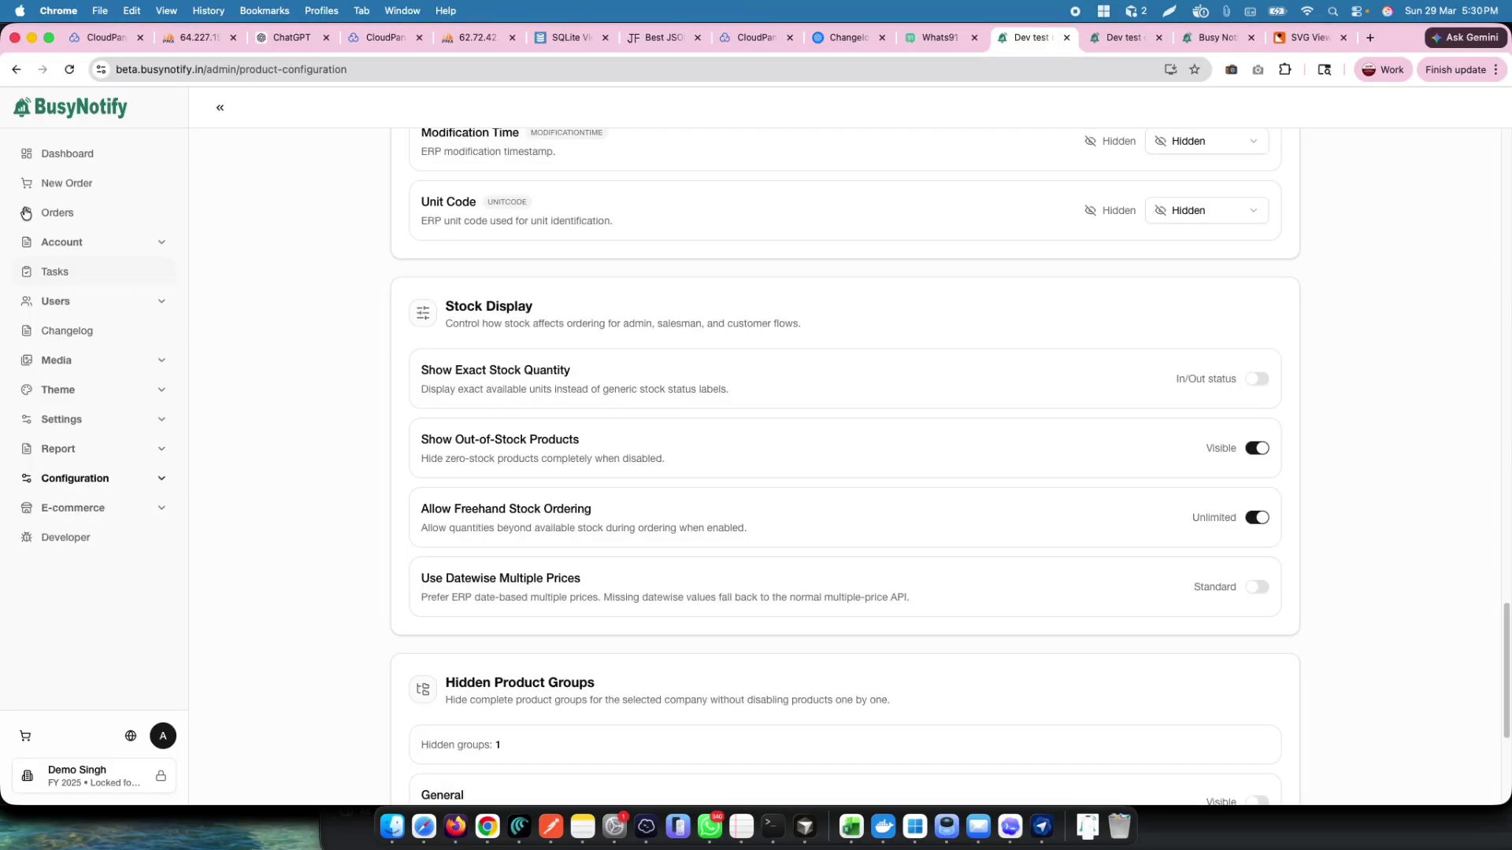
click(53, 186)
click(69, 70)
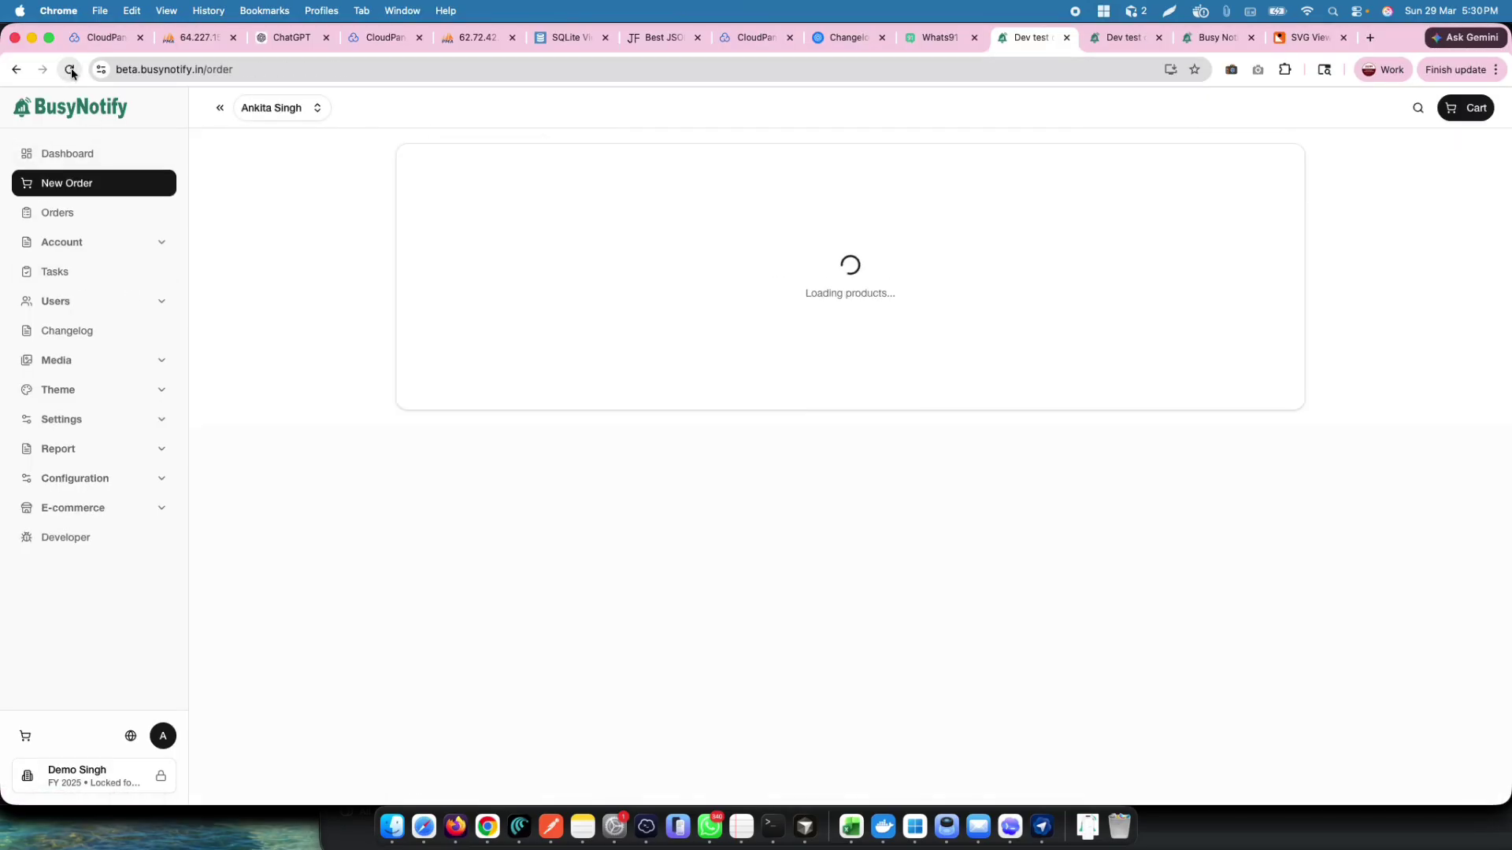
- Open the Application Control settings, set the application availability back to Available, and save
click(77, 419)
click(115, 478)
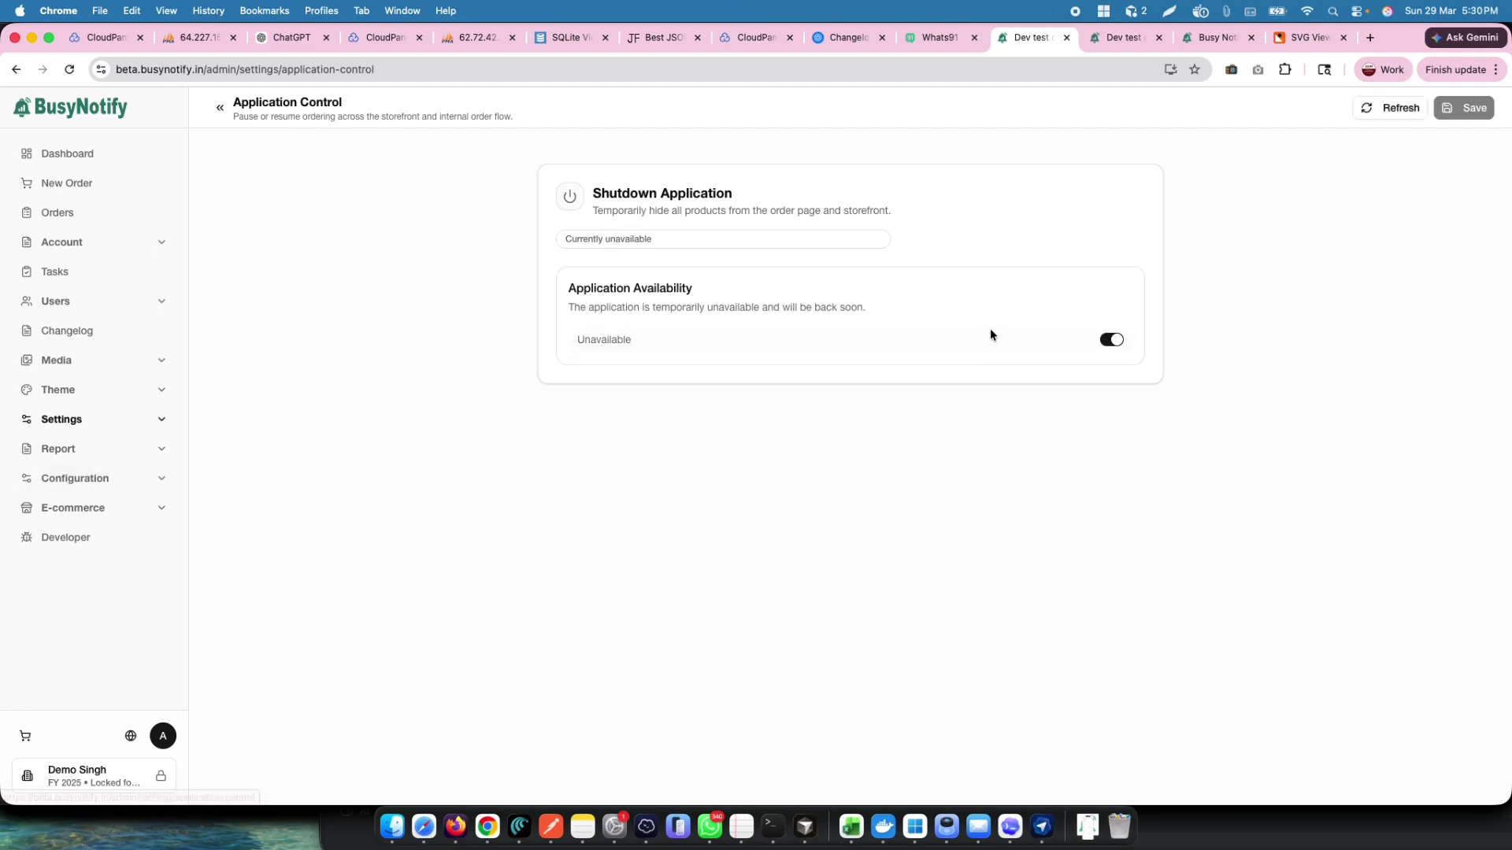
click(1110, 340)
click(1463, 108)
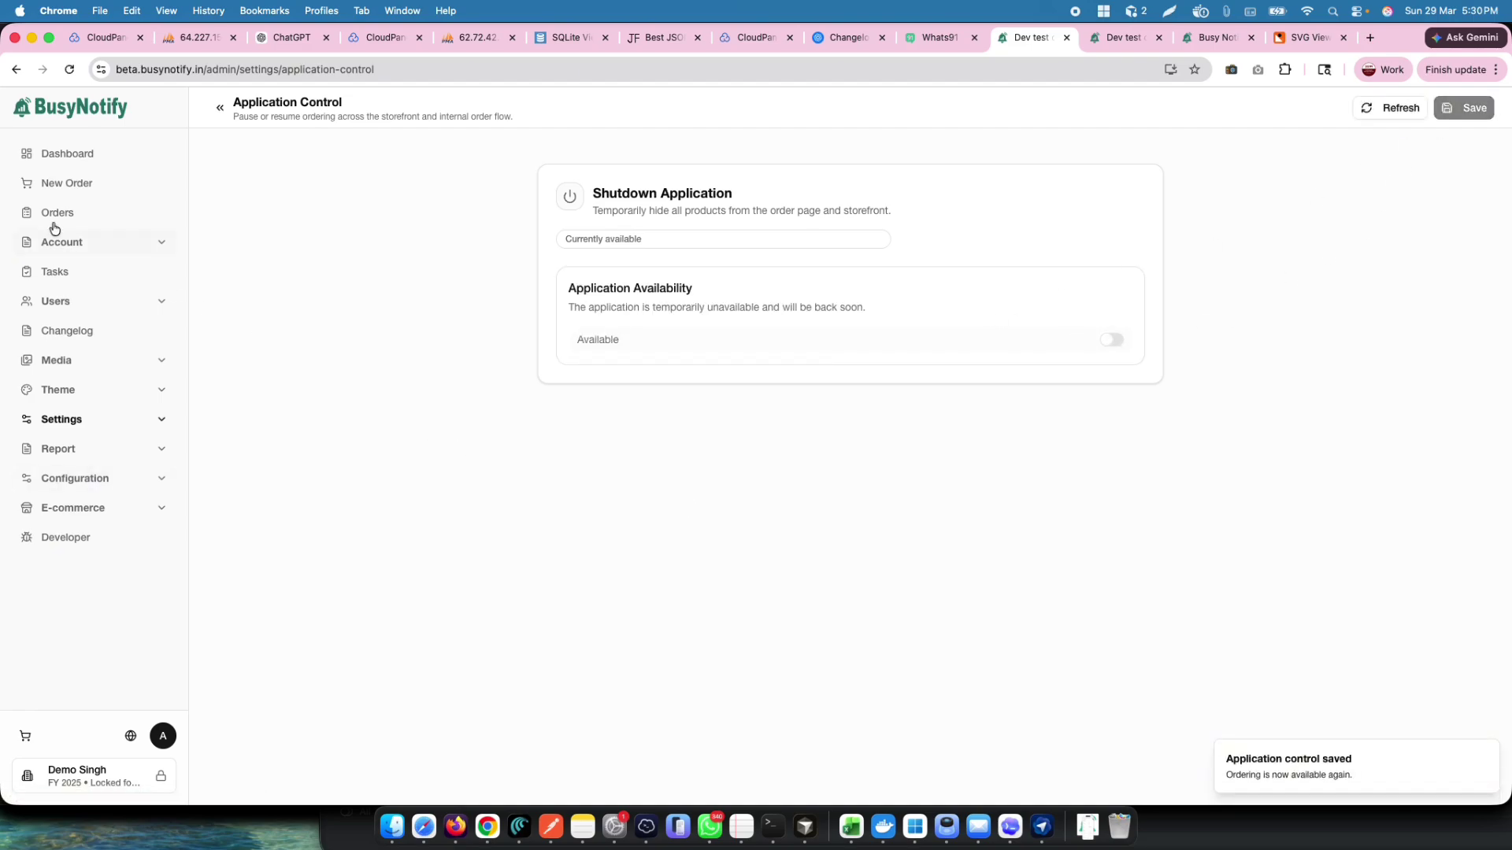
- Open the New Order page, look through the listed products, and reload the page
click(68, 184)
scroll(562, 481, down, 3)
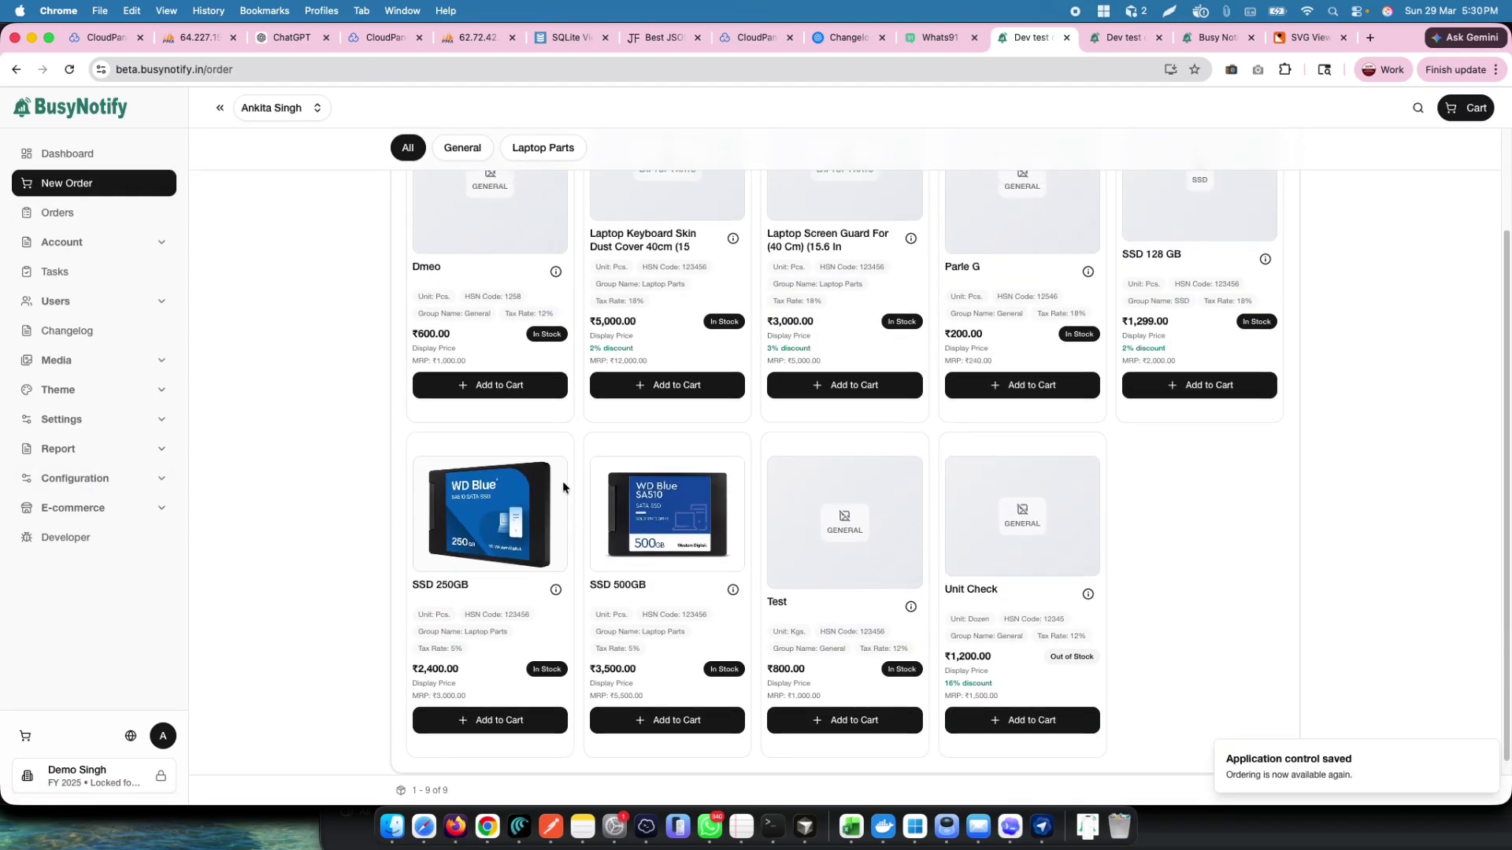
scroll(562, 487, up, 3)
click(70, 69)
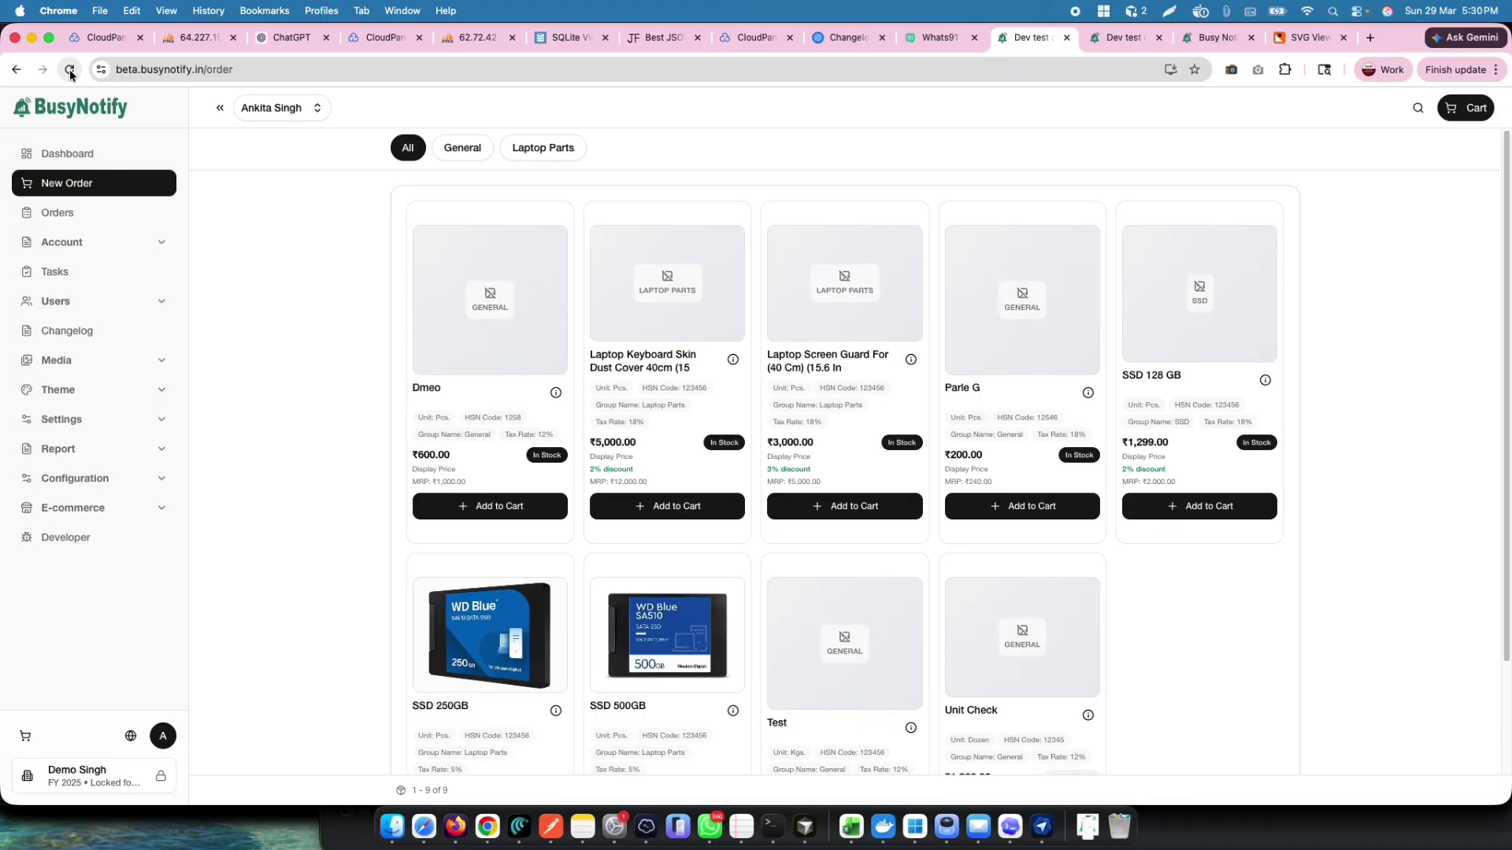
- Switch to the feature note in Notes and highlight its eighth item about UPI payment integration
key(super+Tab)
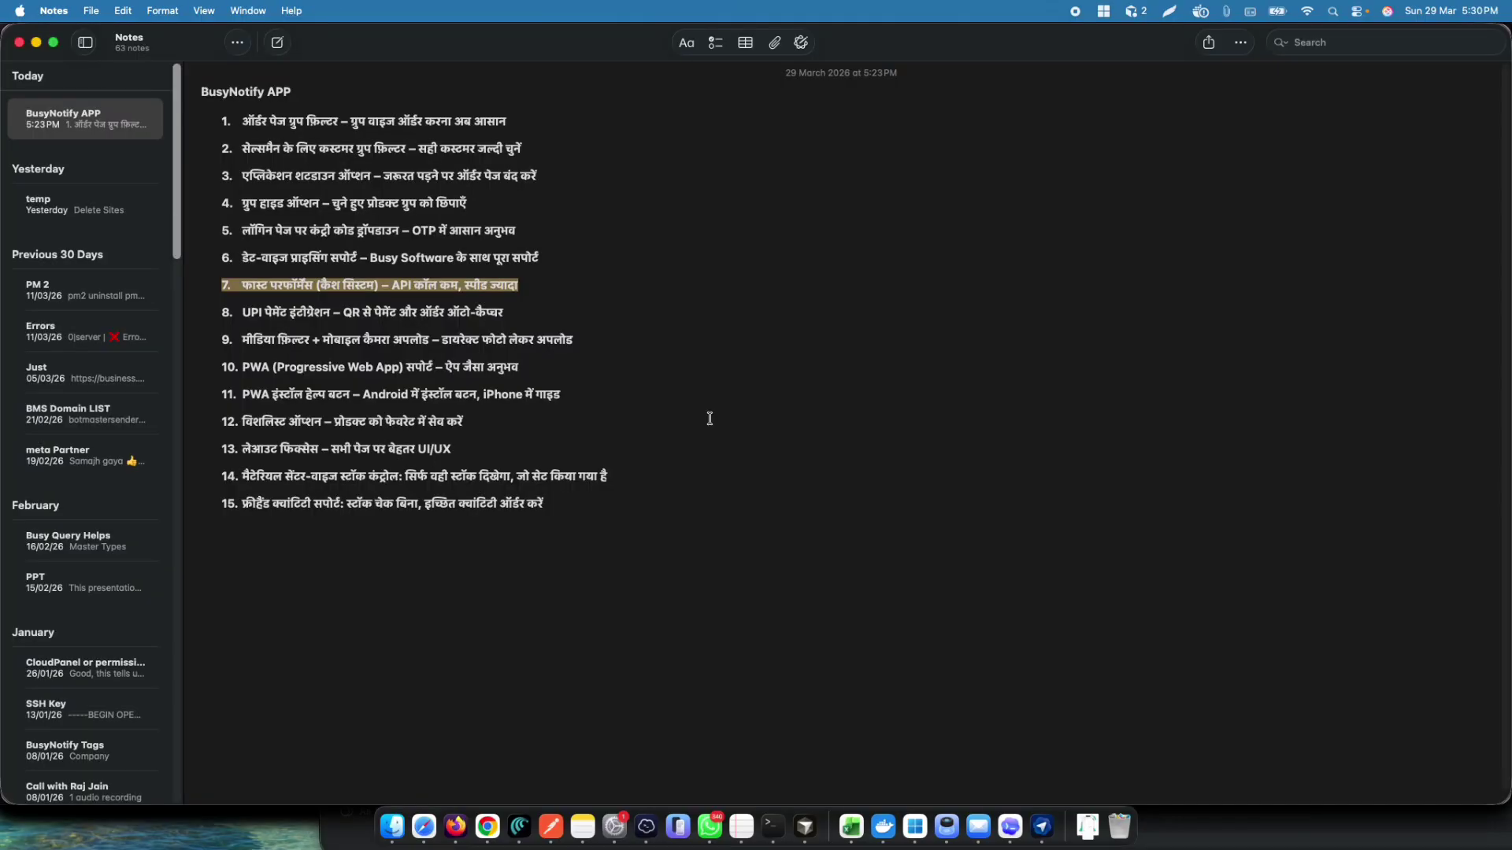
click(518, 313)
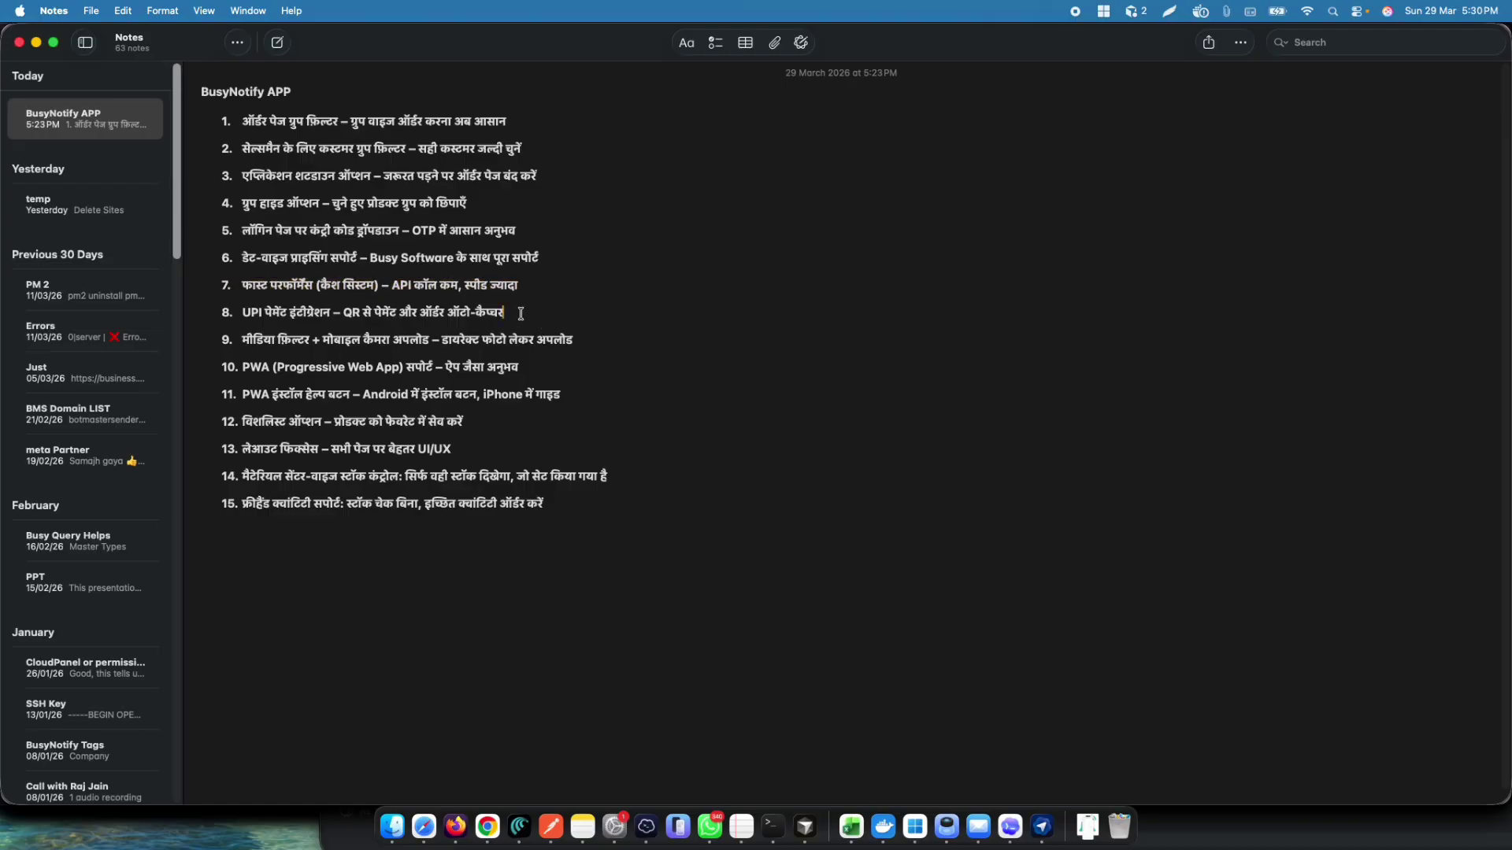
drag(520, 314, 208, 306)
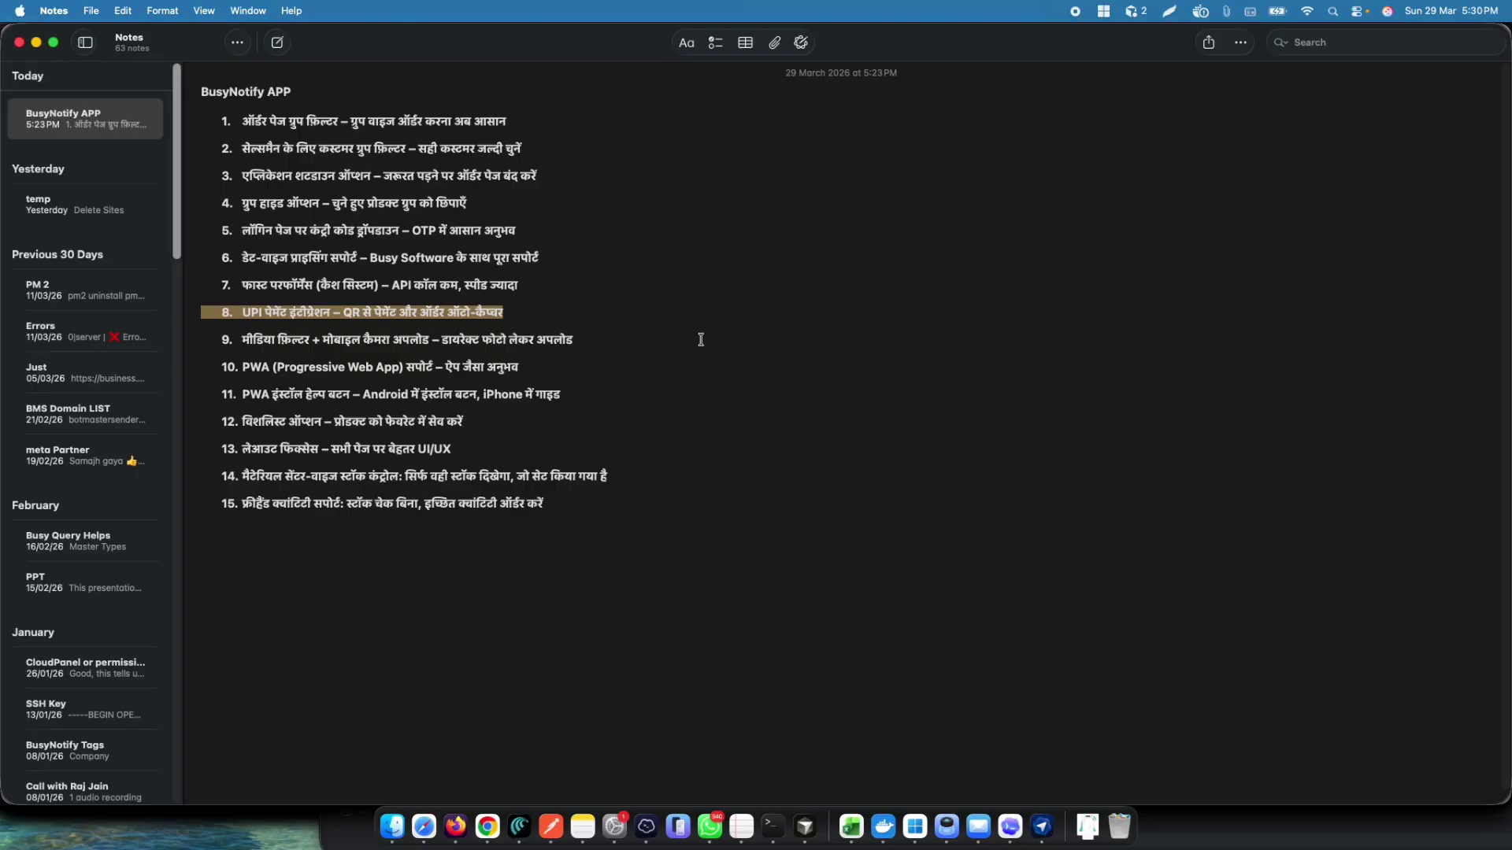
- Switch to Chrome, open the UPI Setting page, and highlight the UPI ID and the payee name
key(super+Tab)
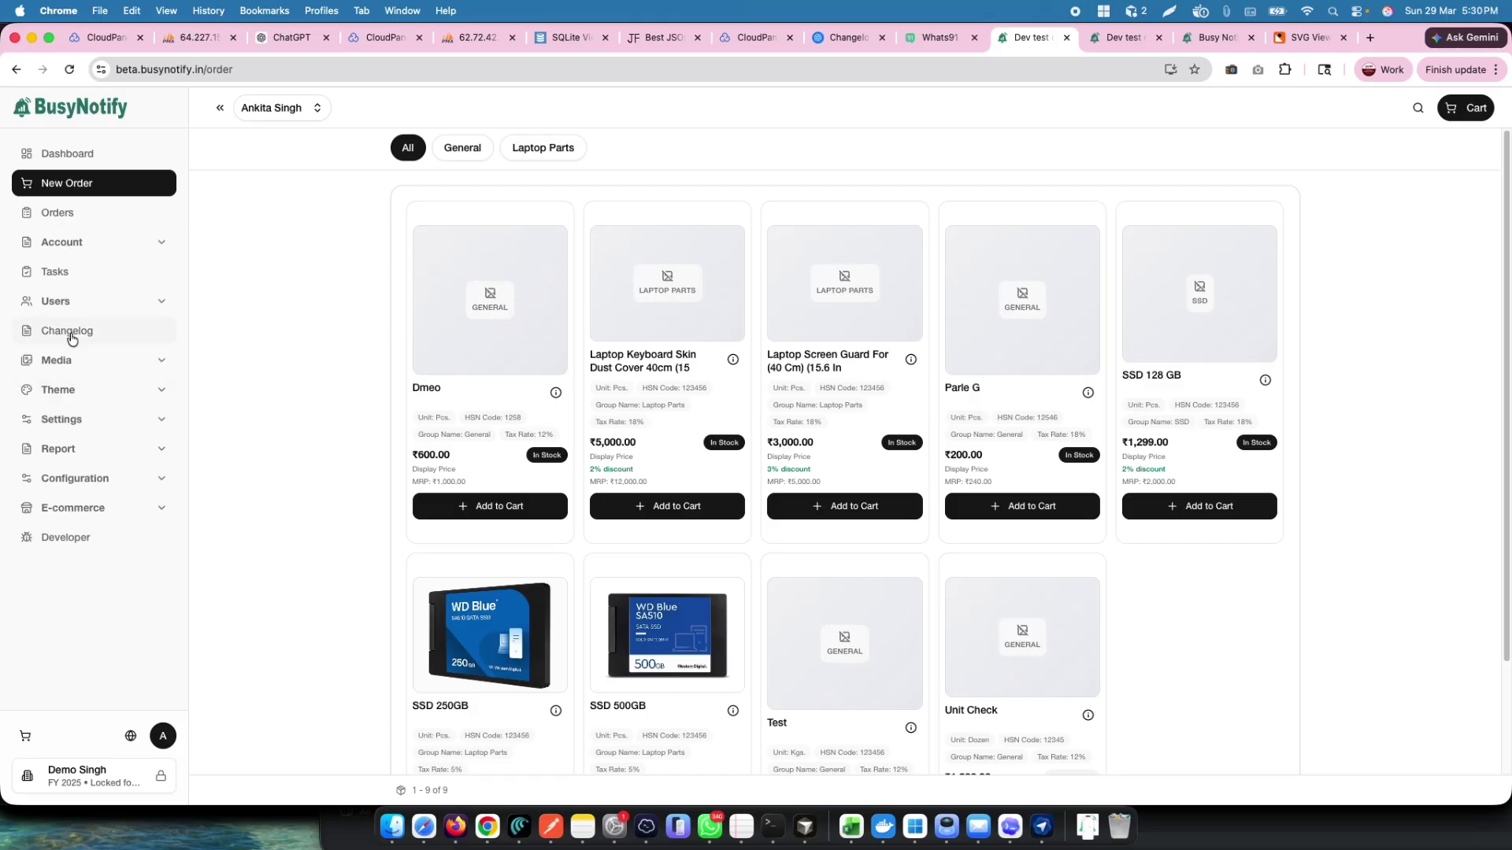
click(65, 419)
click(95, 544)
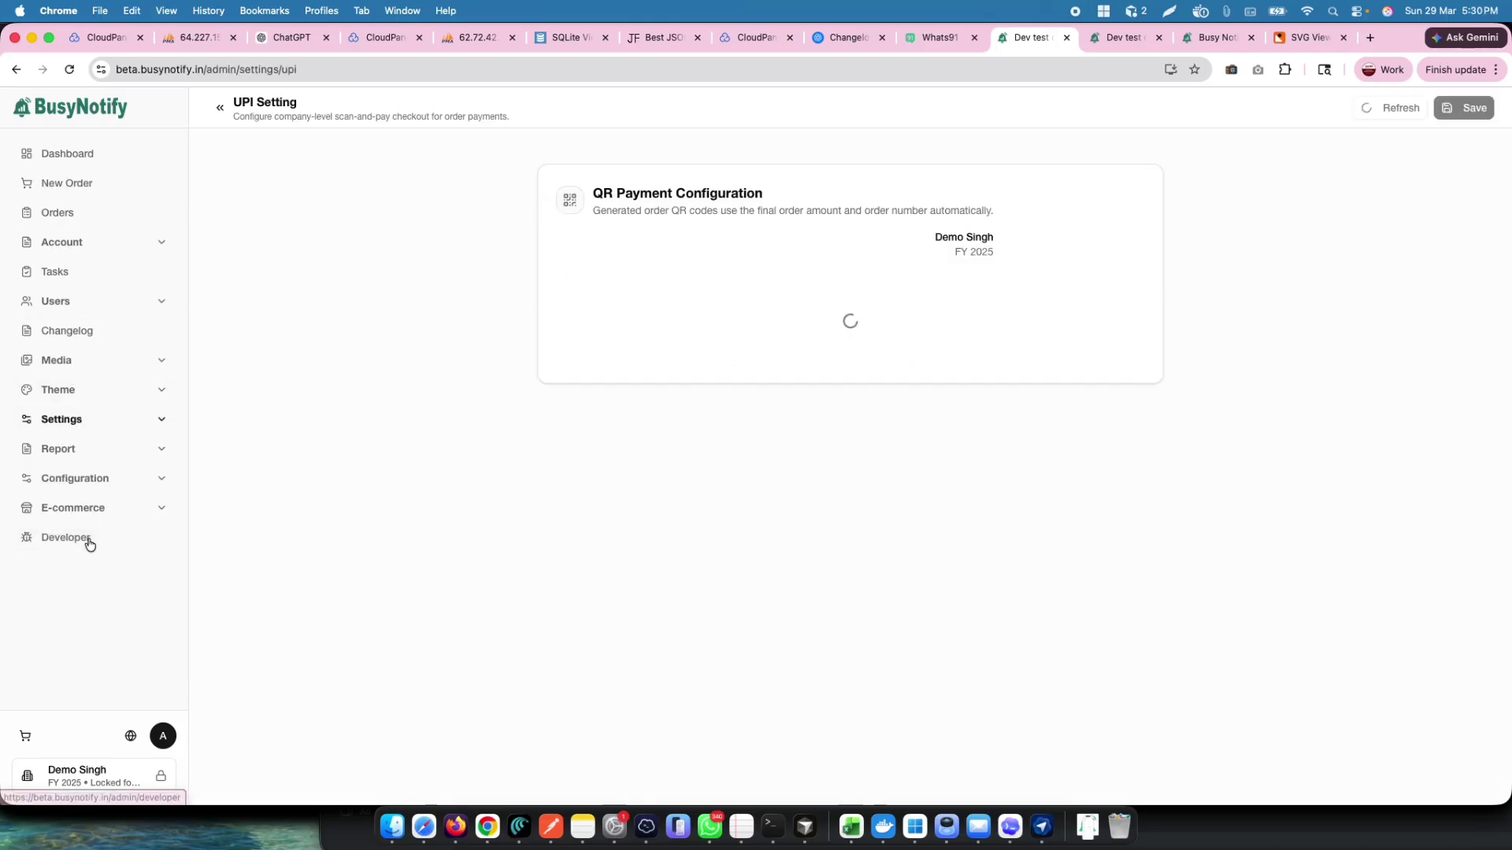
click(660, 381)
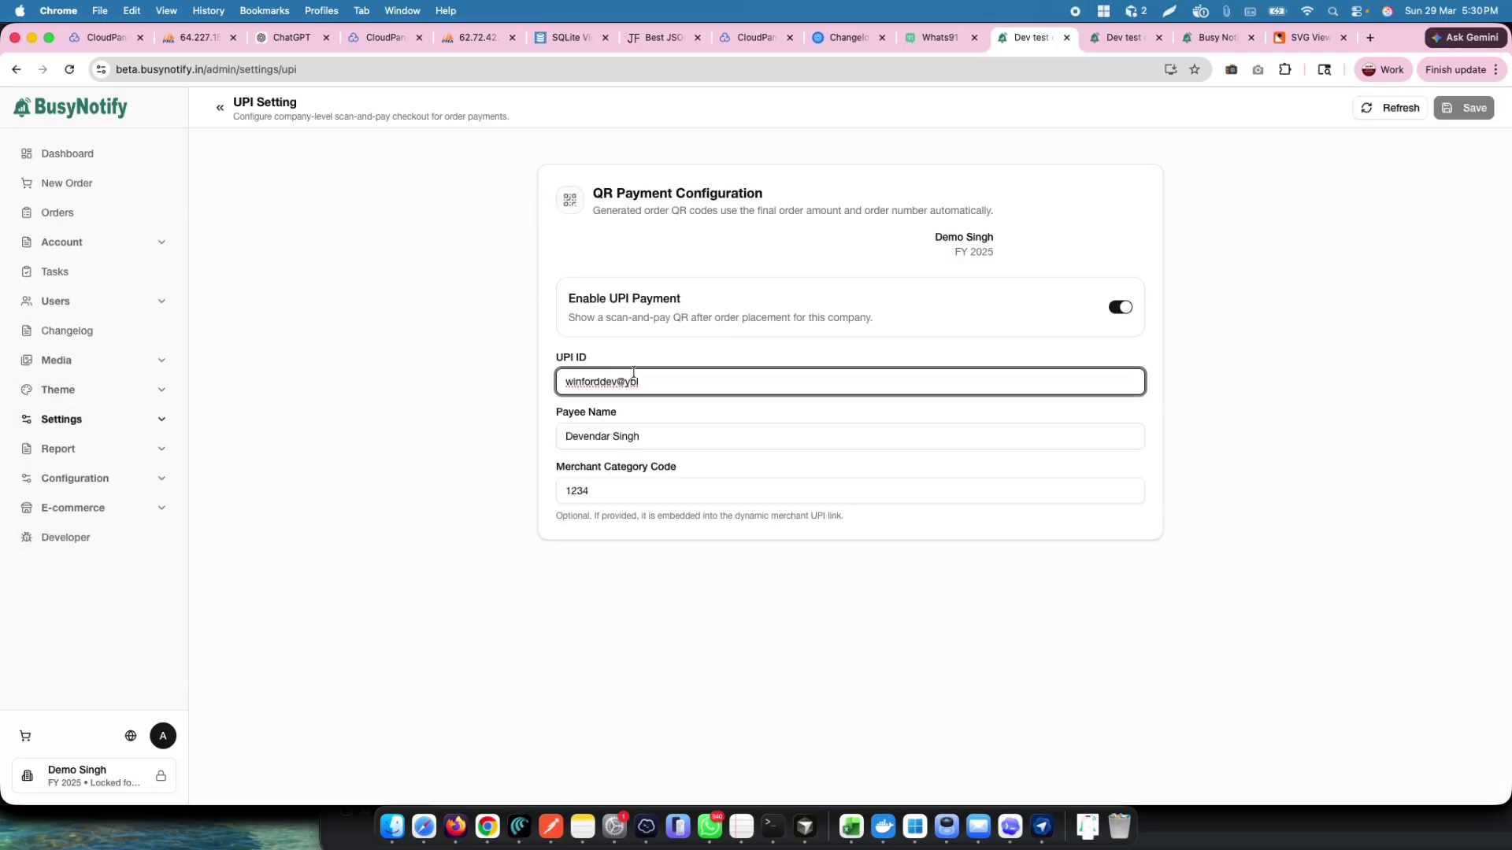
drag(641, 382, 536, 386)
click(698, 438)
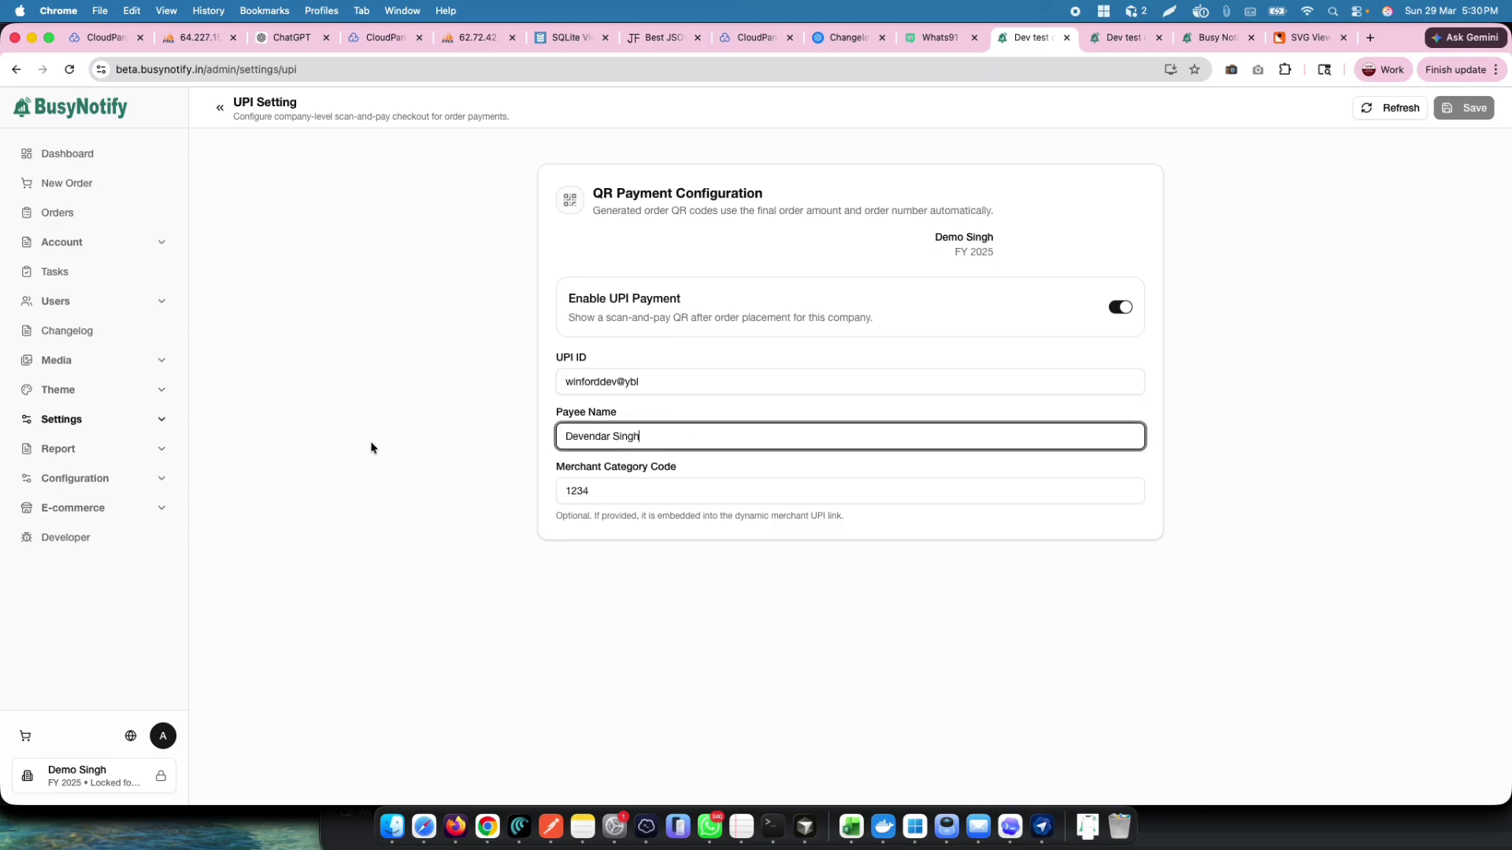
drag(696, 434, 523, 437)
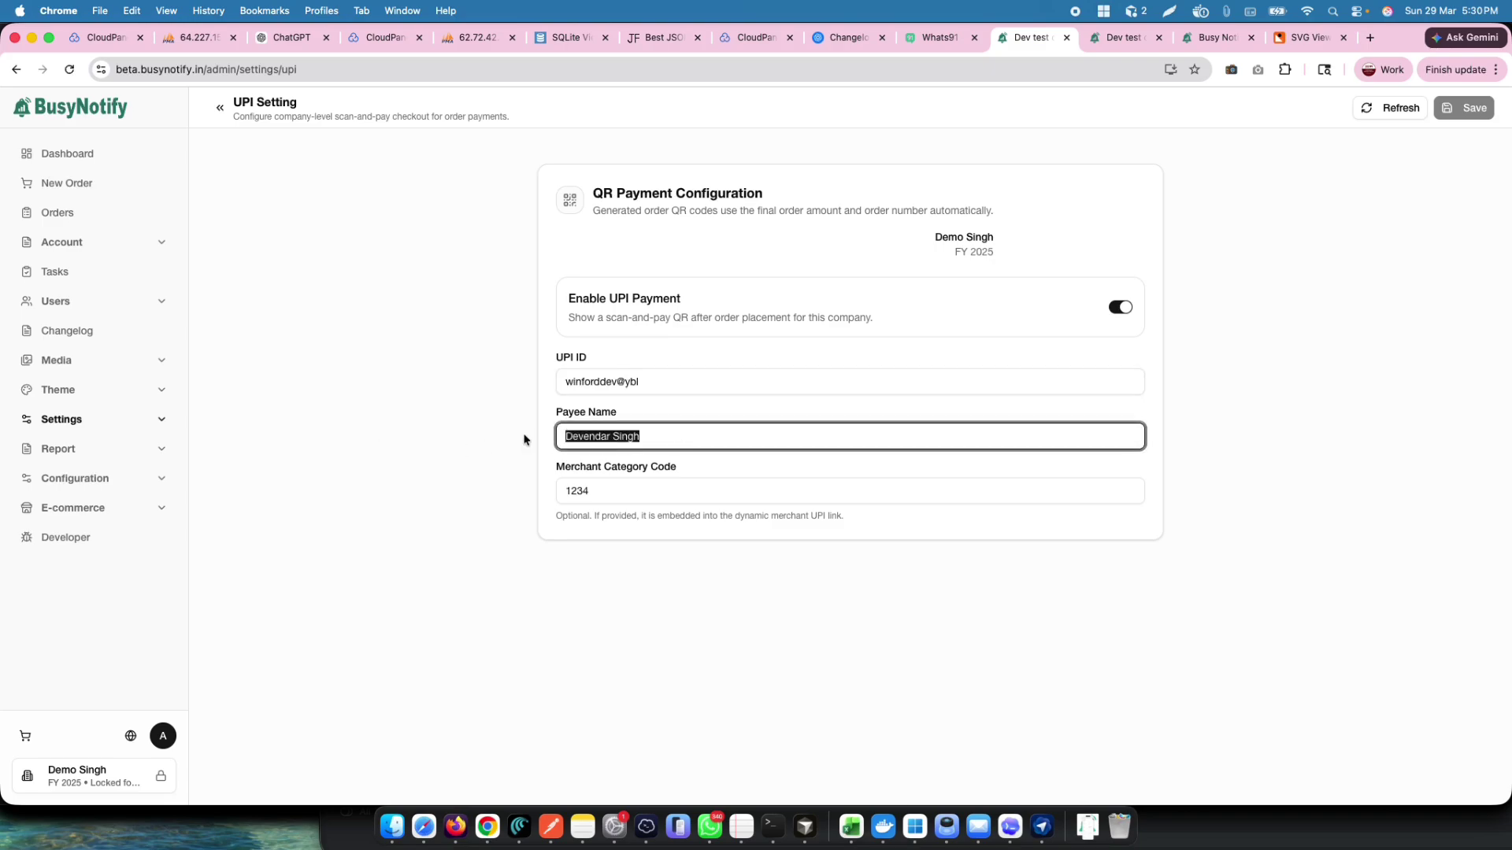
- Highlight the merchant category code in the QR payment configuration and clear the selection
click(607, 491)
drag(622, 489, 401, 478)
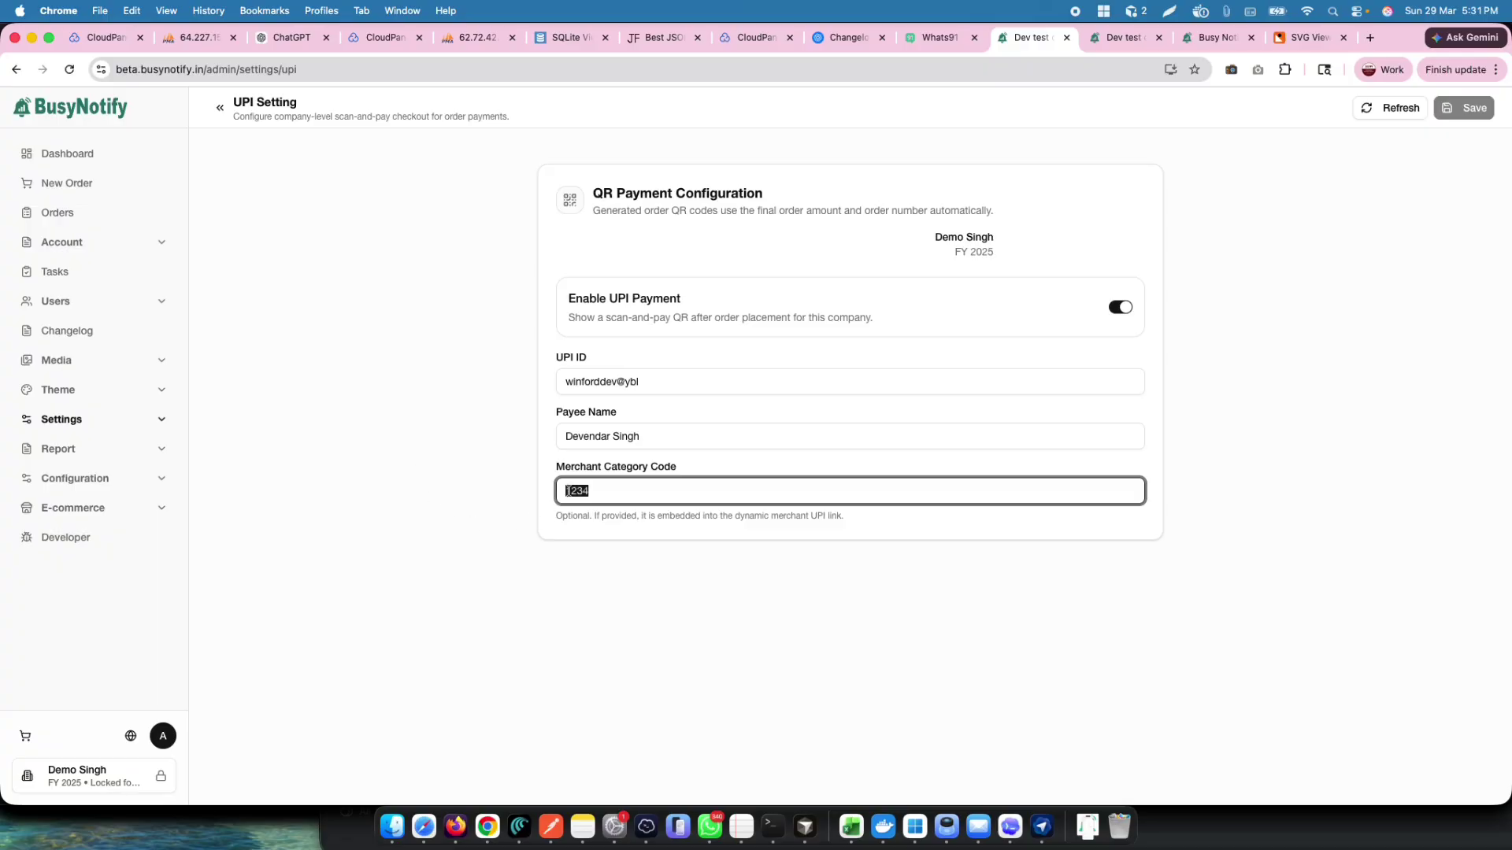
click(601, 490)
drag(589, 492, 871, 434)
click(876, 397)
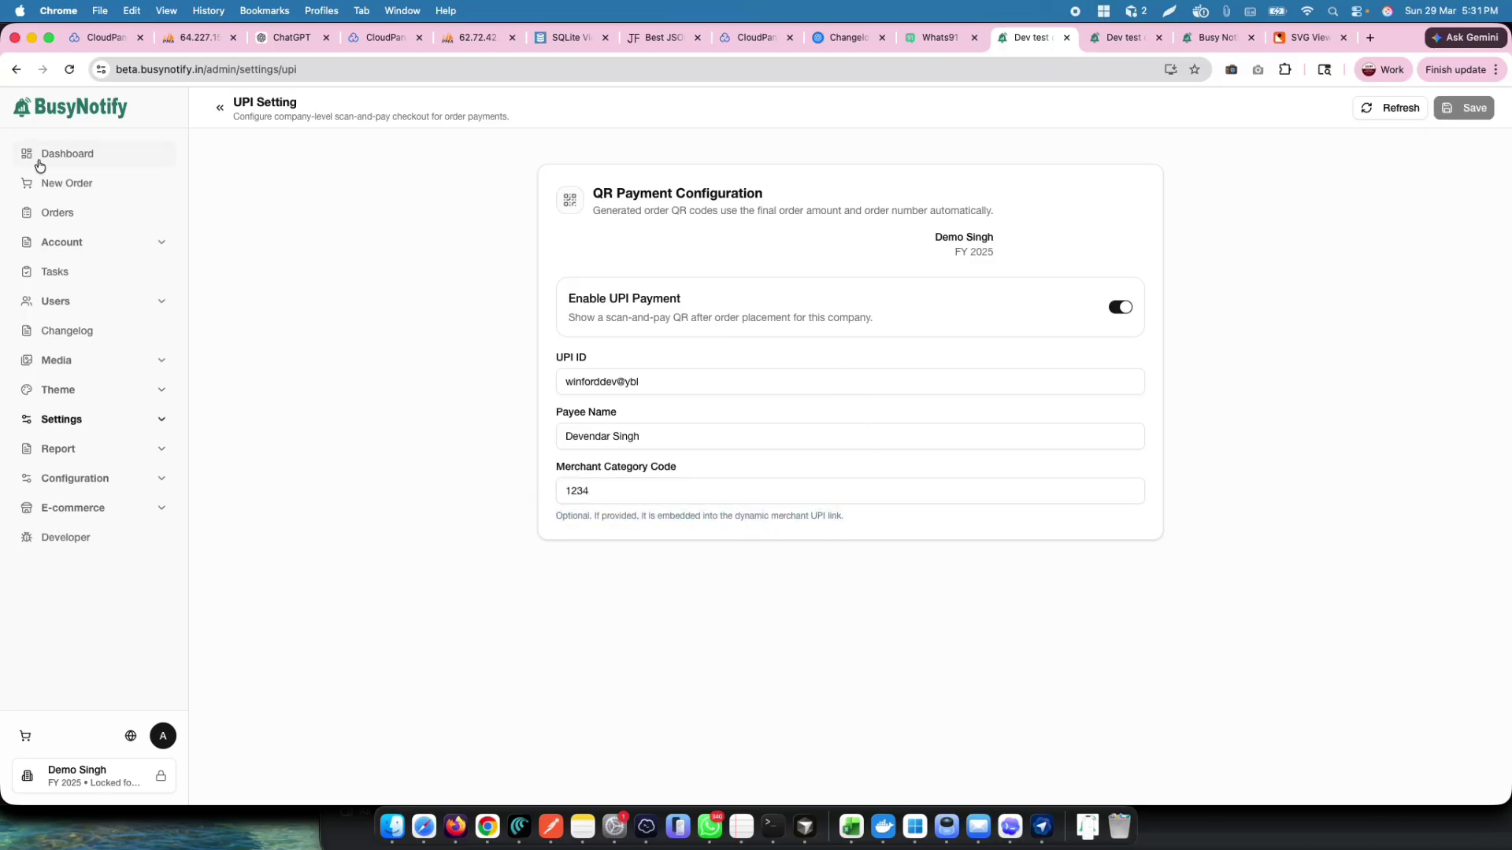
drag(562, 181, 298, 268)
click(298, 268)
- Switch to the New Order page in Firefox, add two units of Dmeo to the cart, and place the order
click(93, 189)
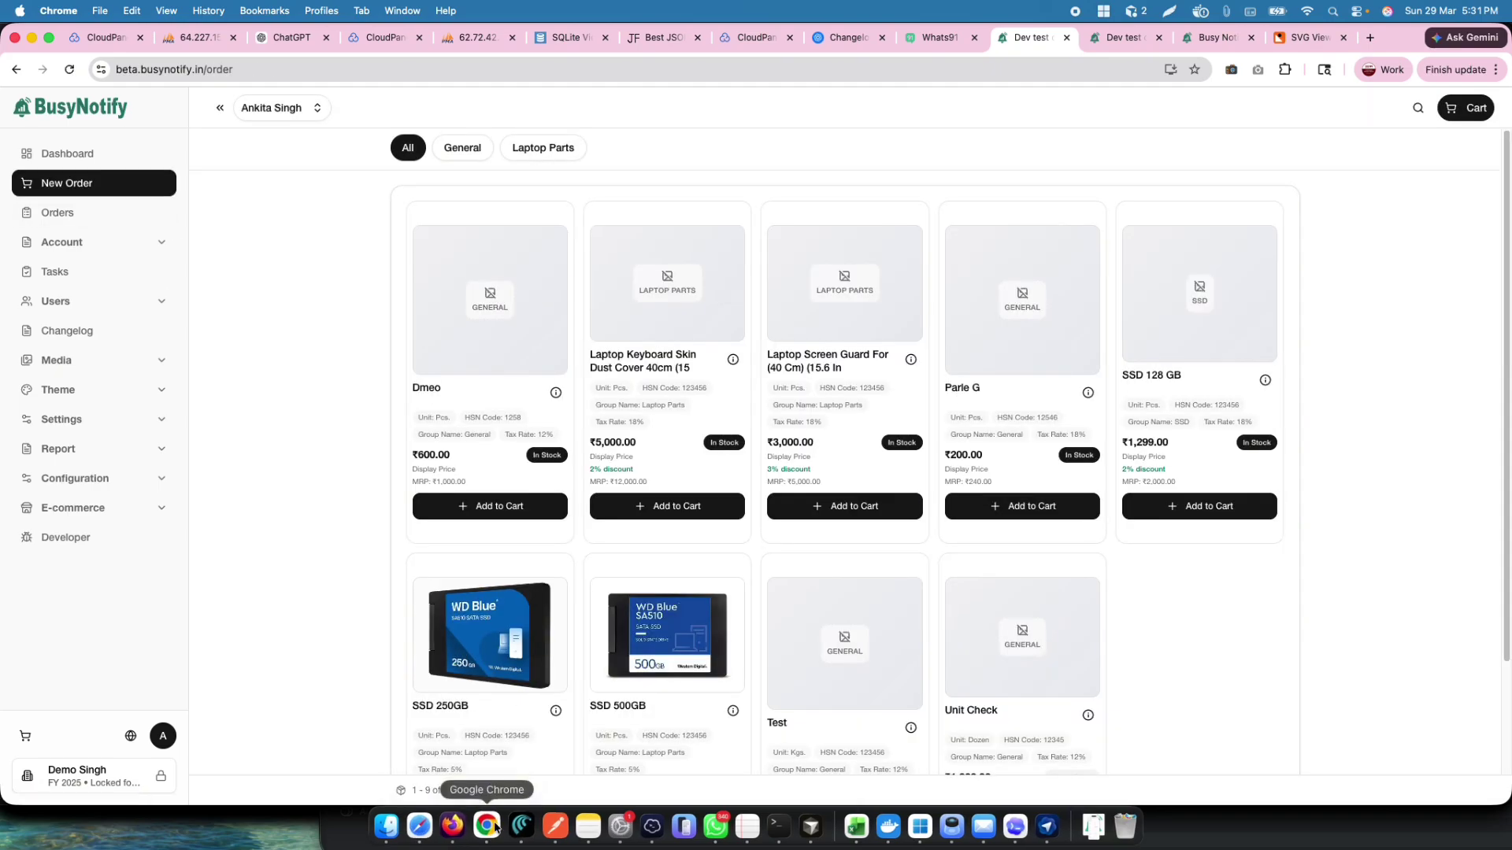
click(466, 827)
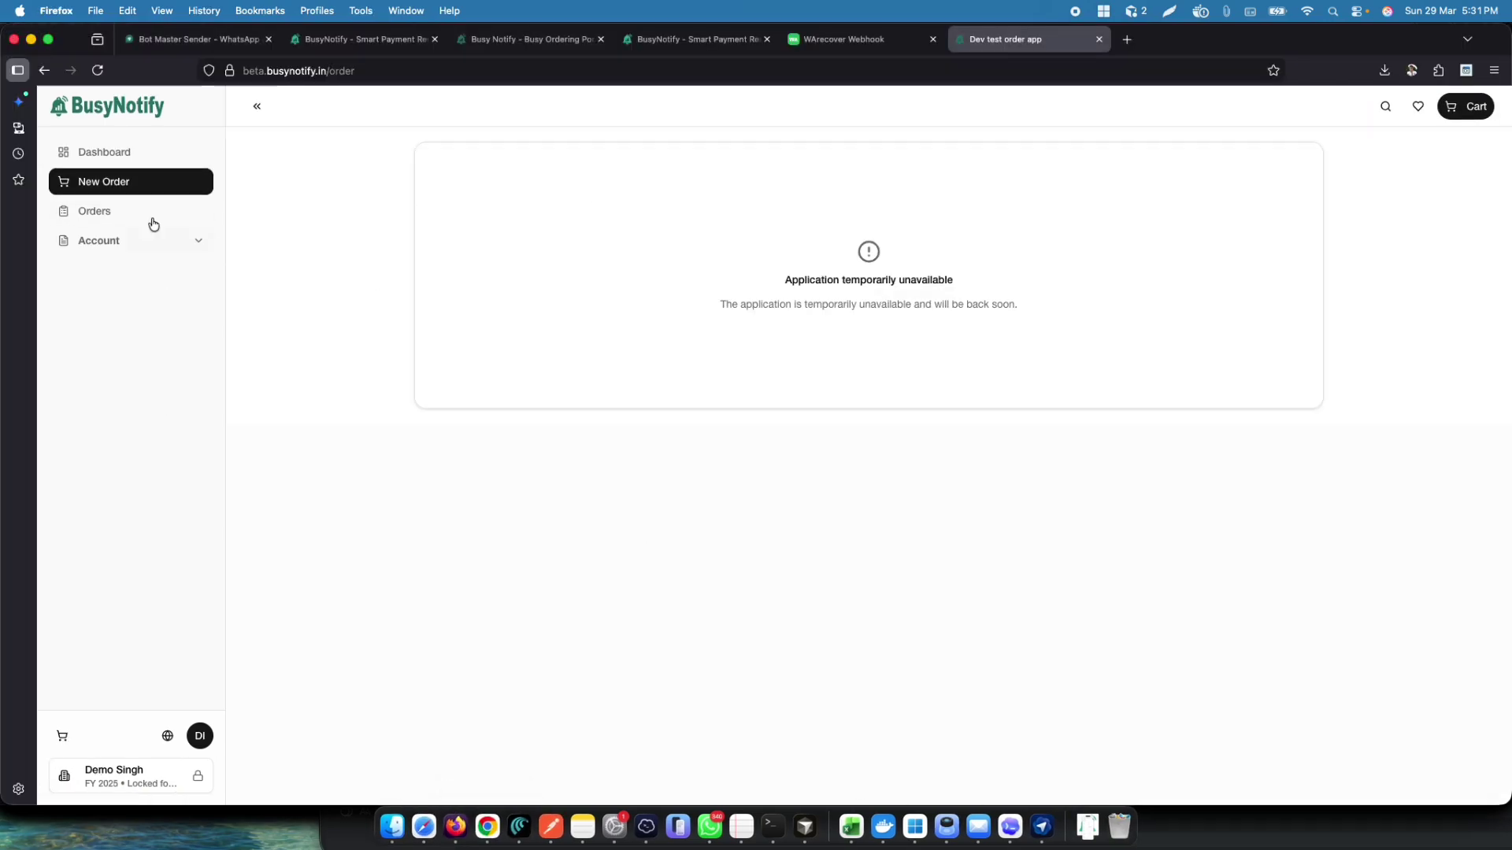
click(114, 183)
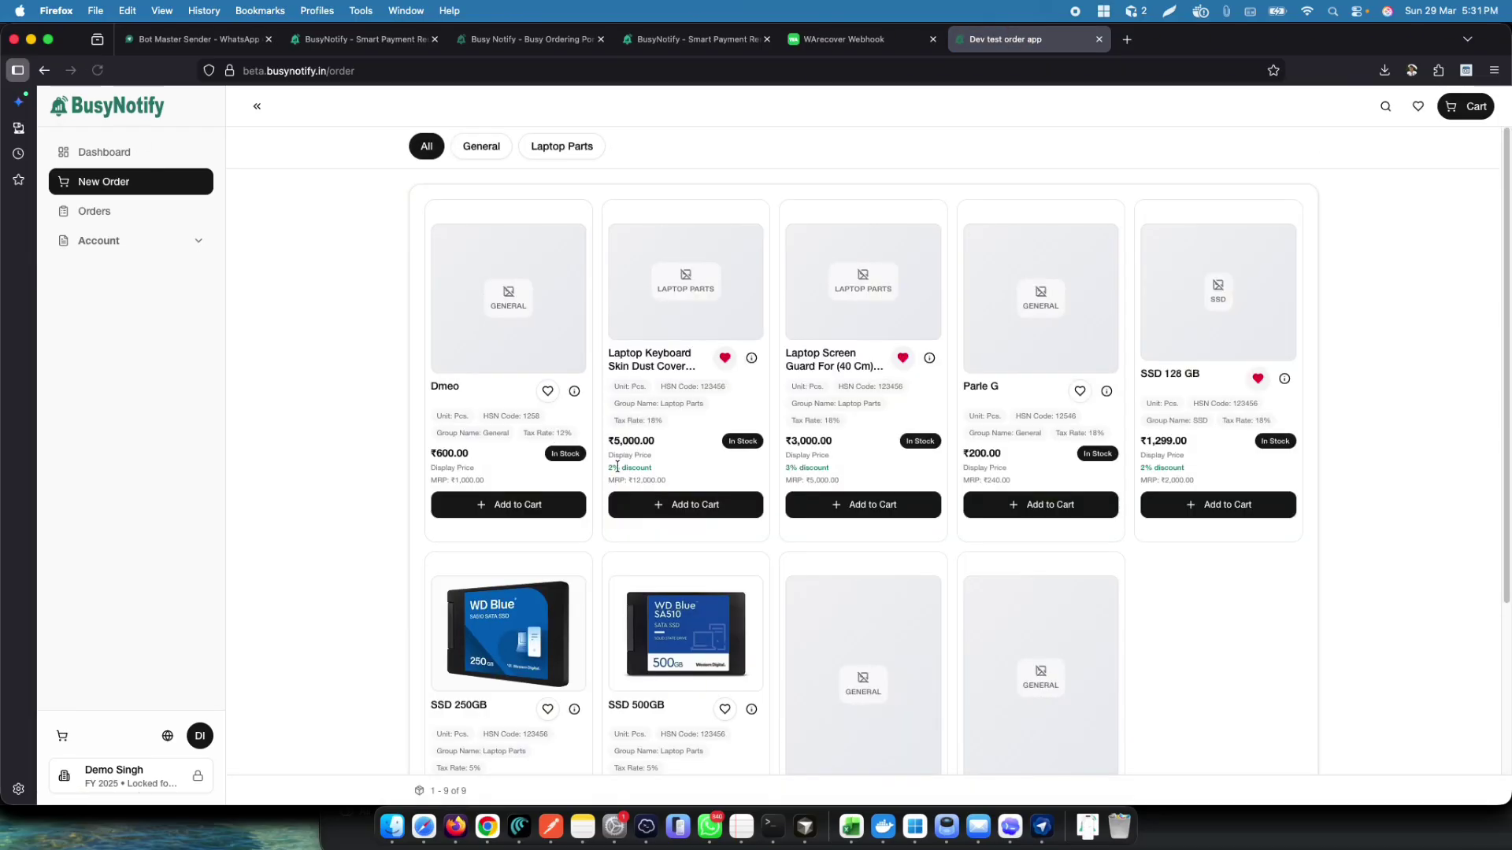
click(513, 494)
click(514, 502)
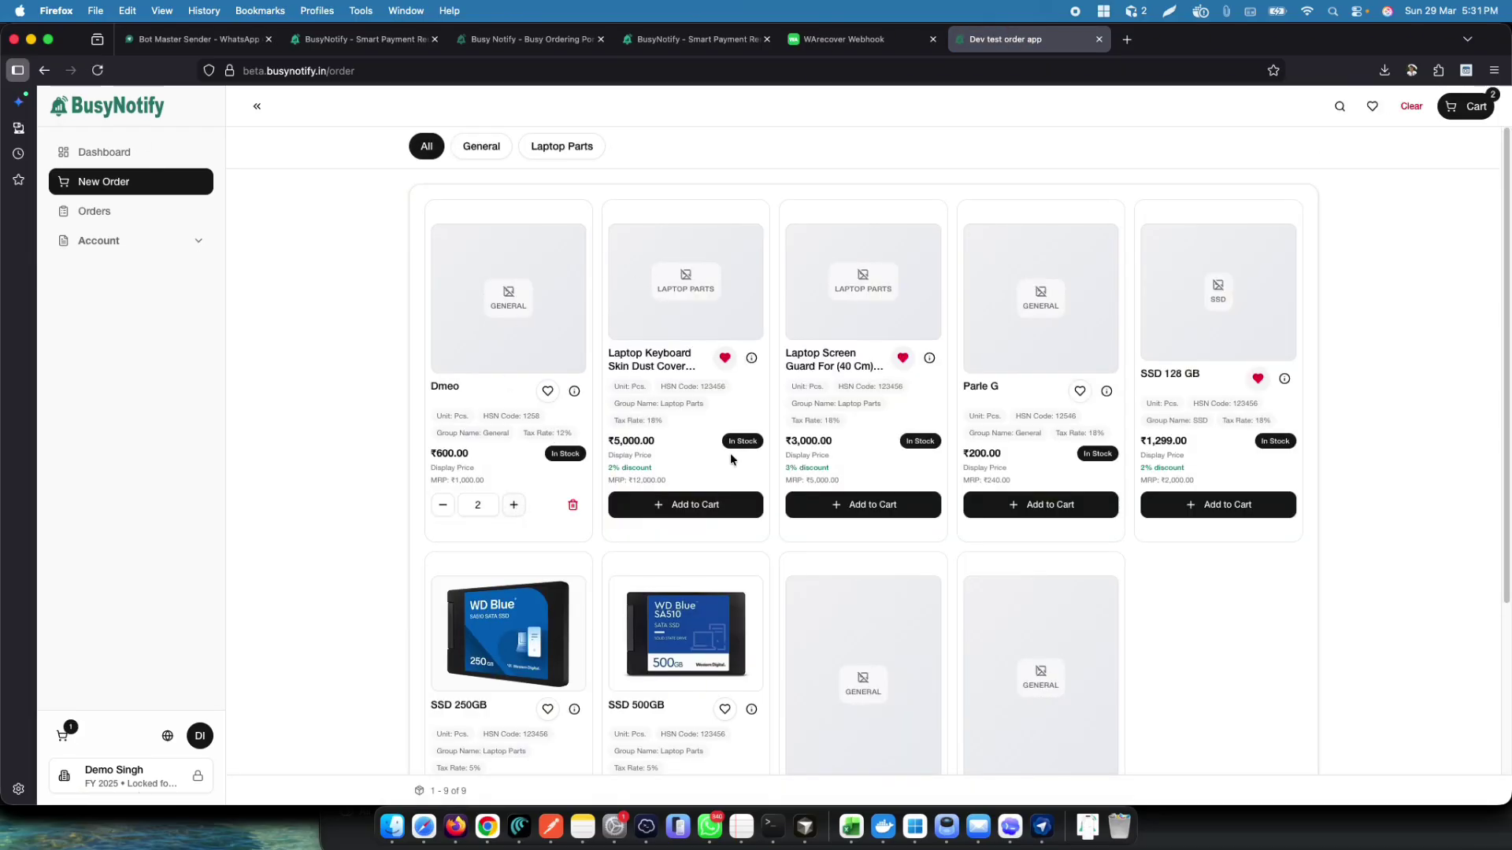
click(1466, 106)
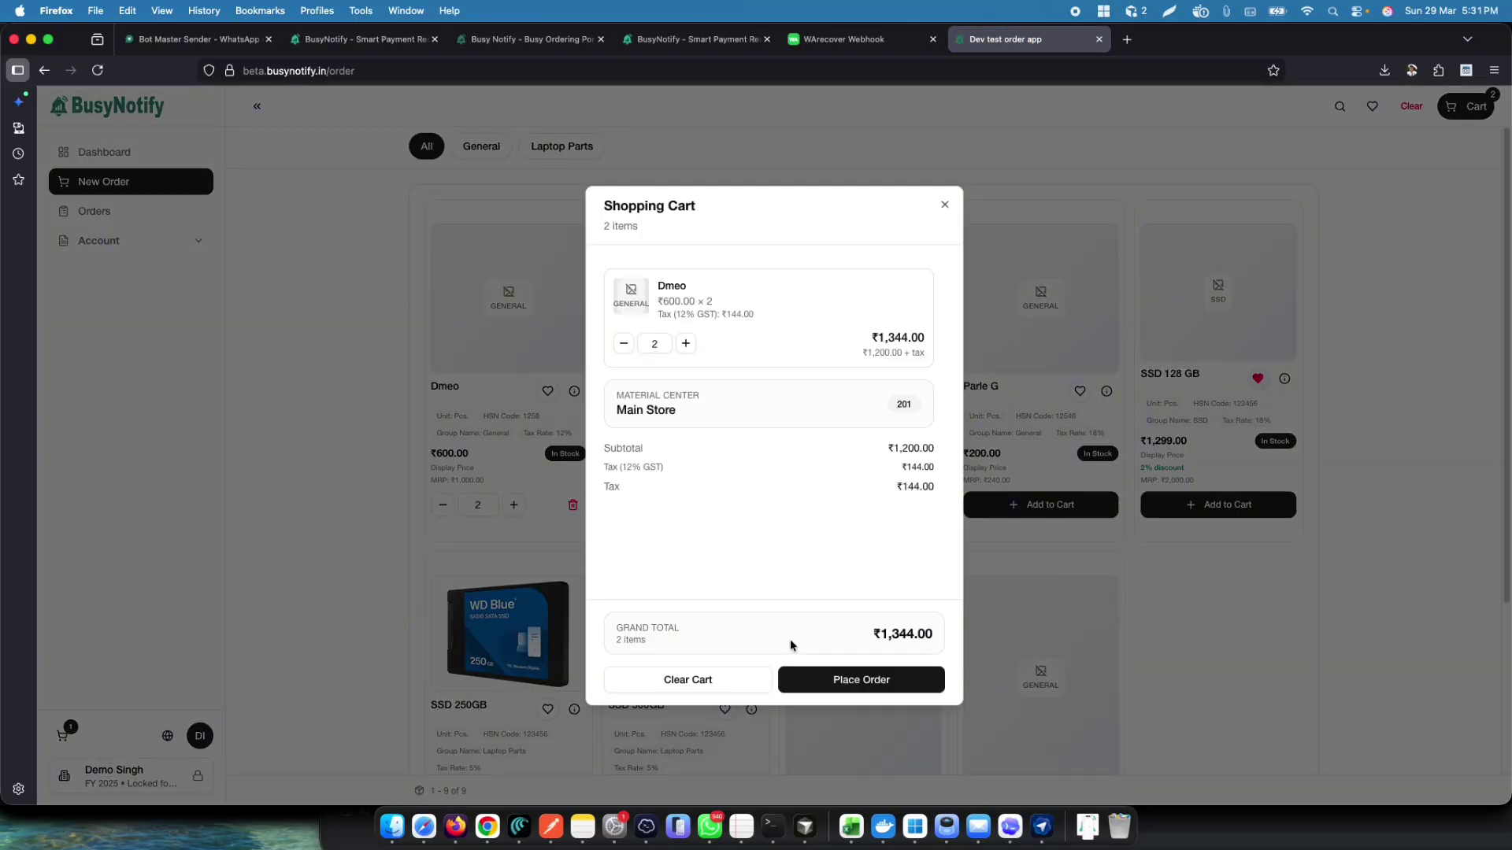
click(838, 682)
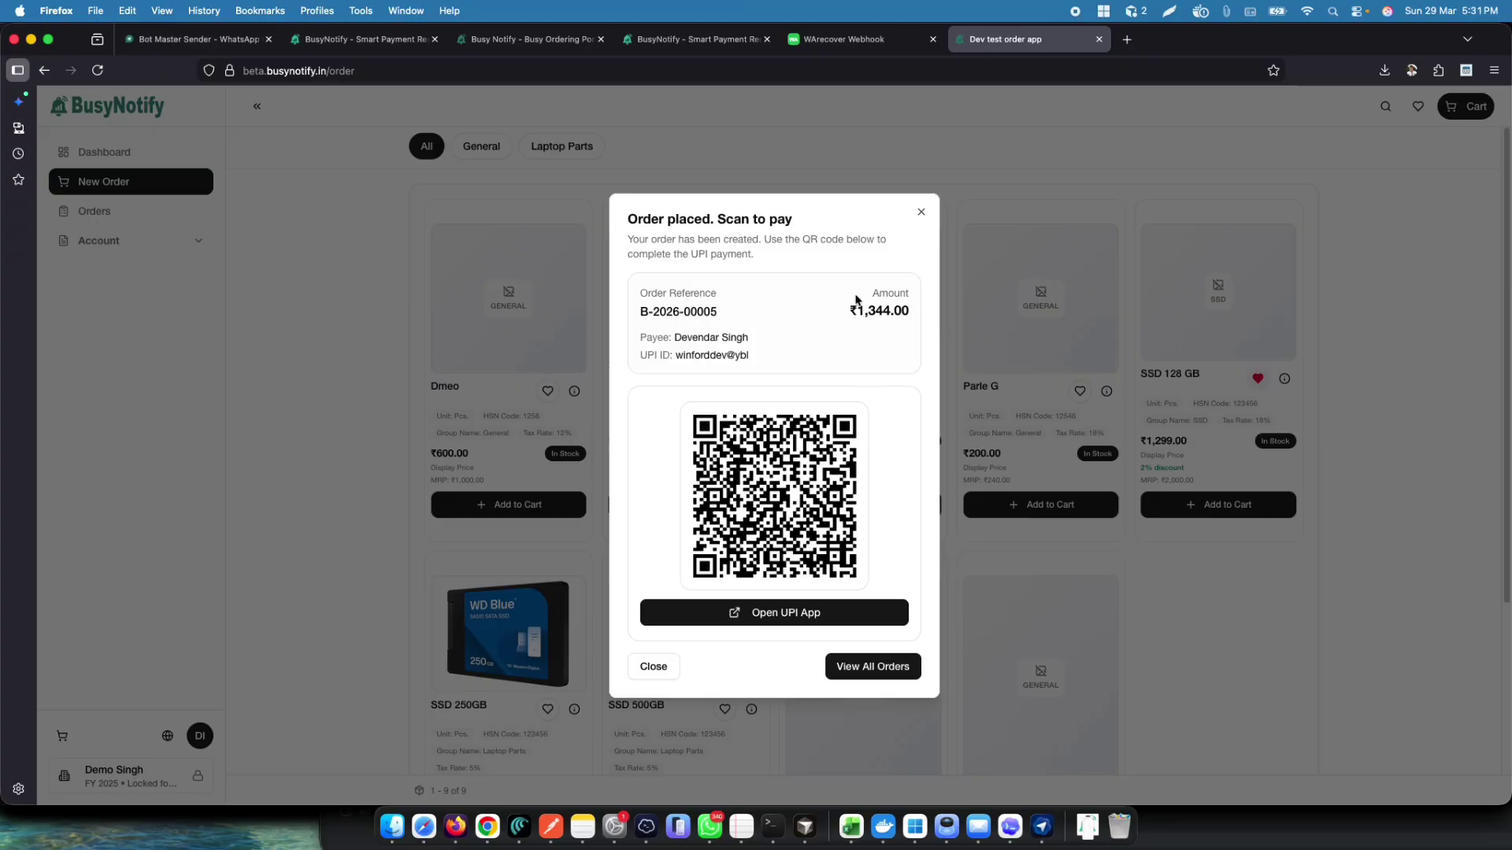
- Examine the amount and order reference in the Scan to pay dialog, and close it
drag(838, 310, 913, 315)
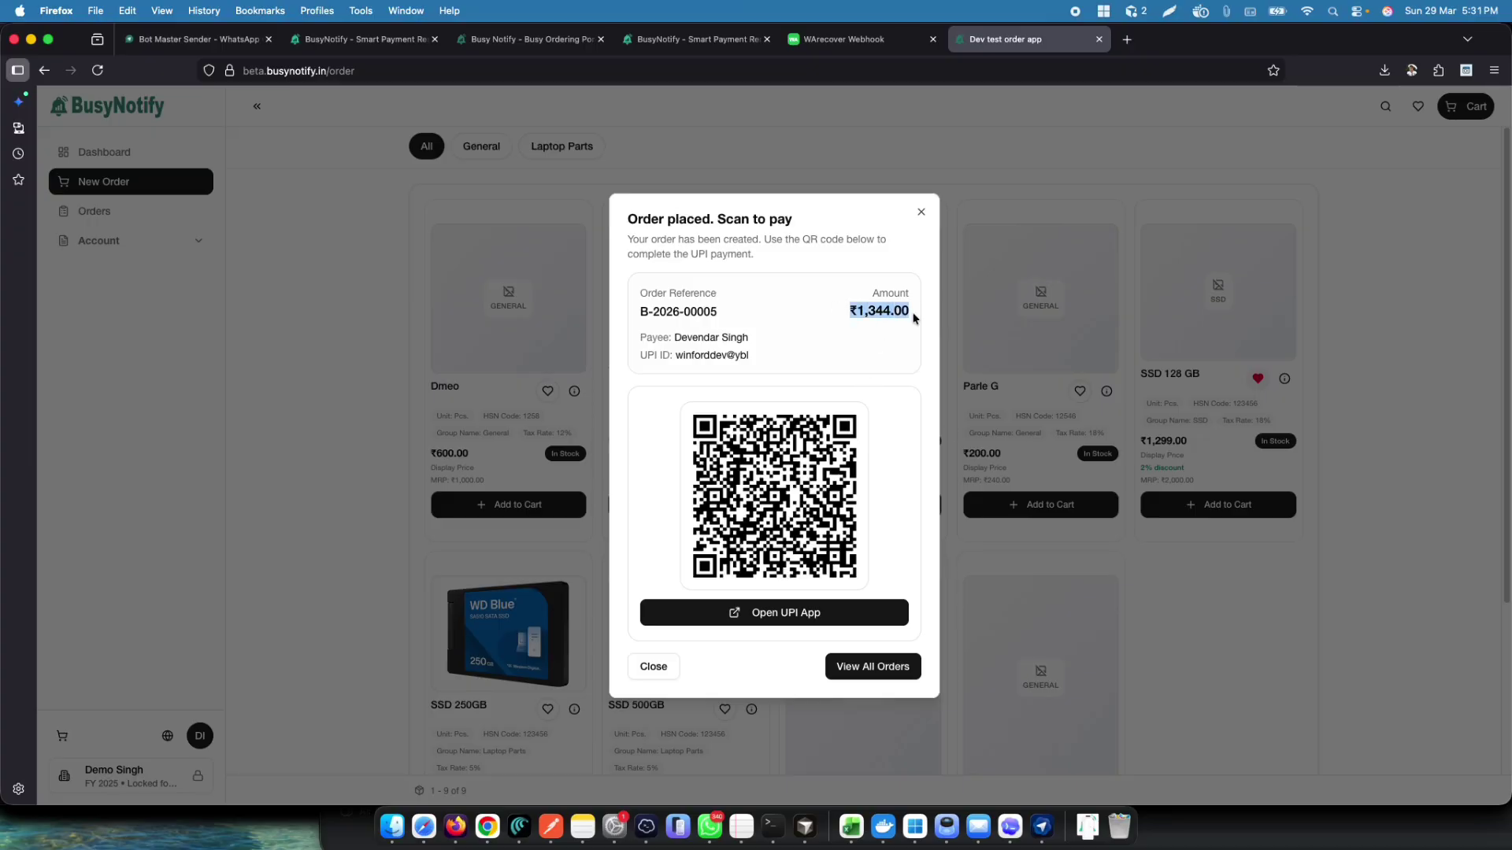
click(869, 342)
drag(725, 309, 639, 312)
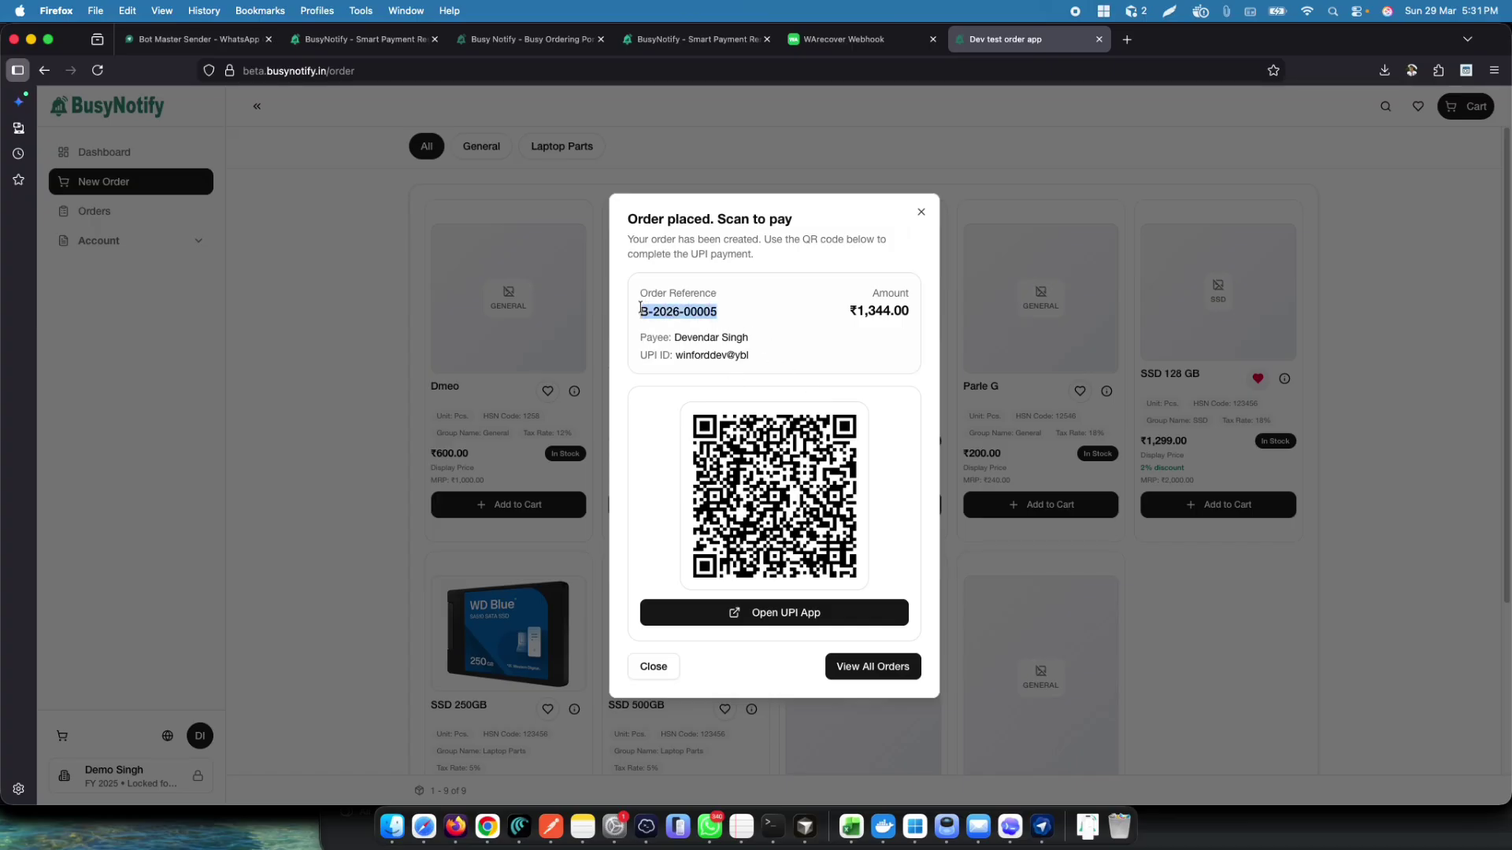
click(701, 312)
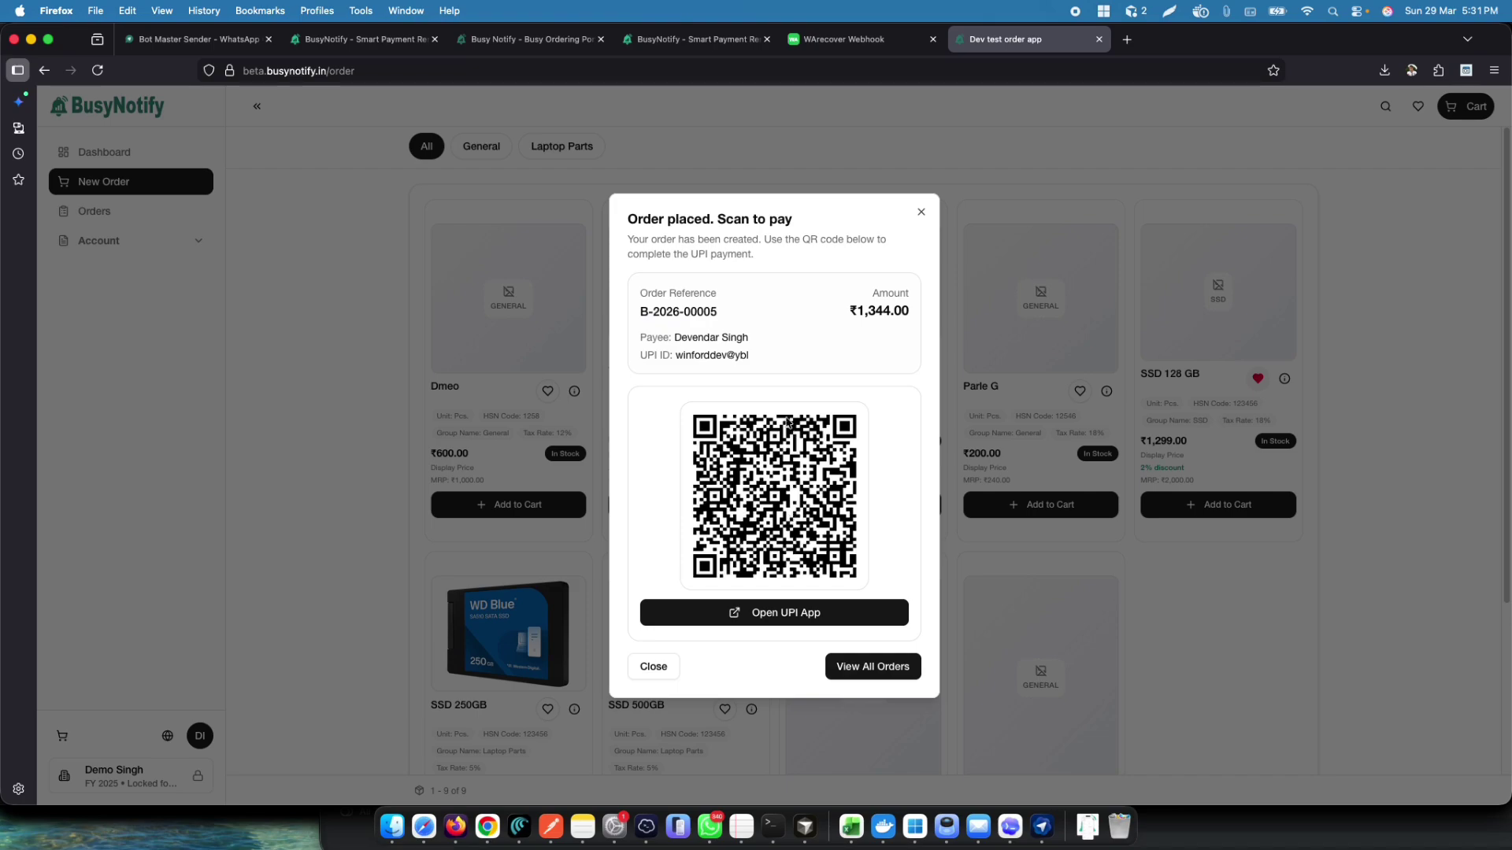
drag(713, 313, 625, 314)
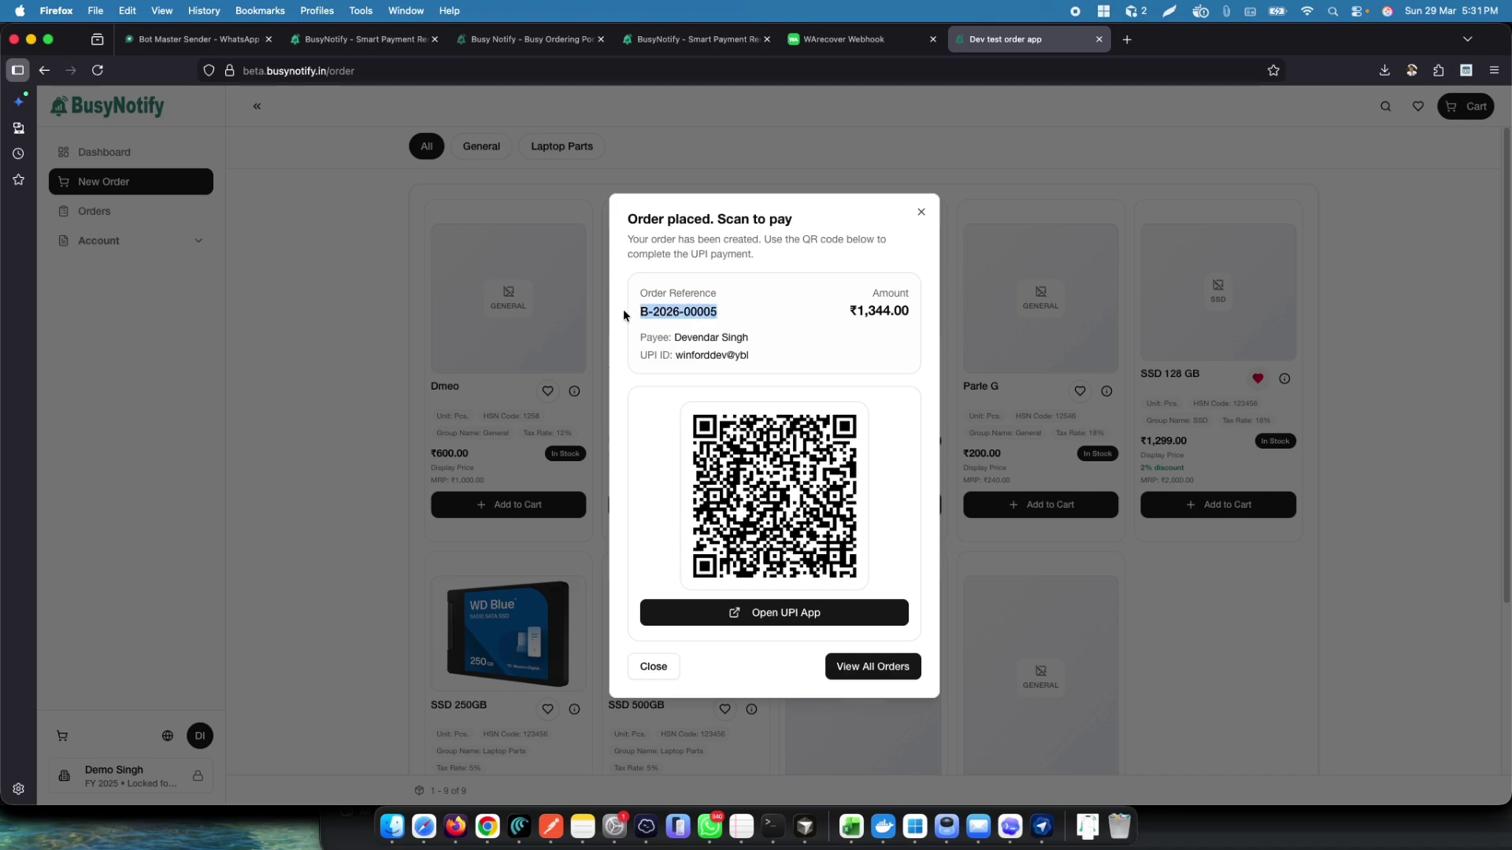
click(763, 311)
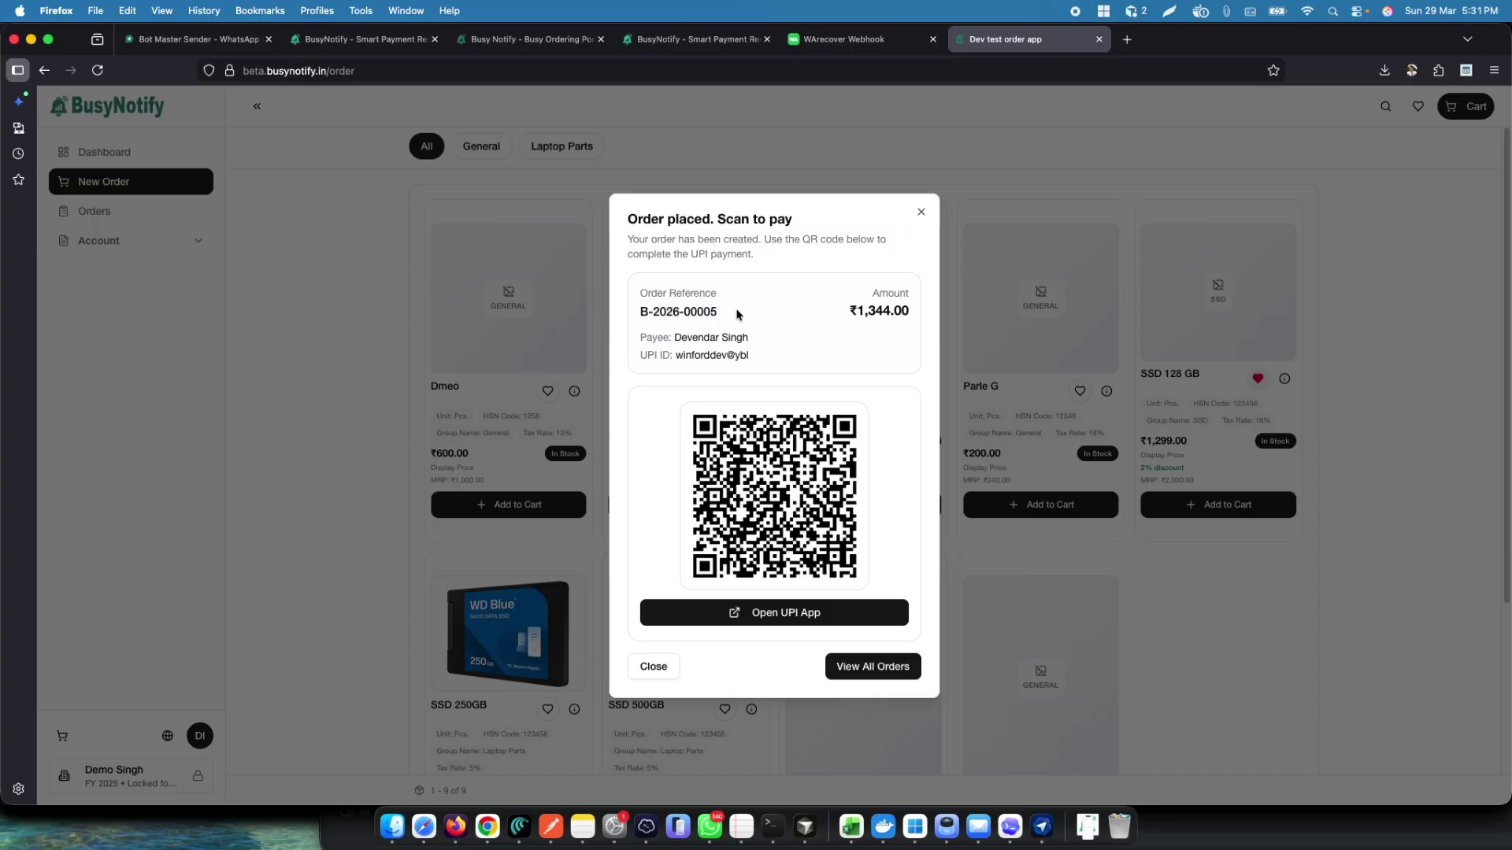
drag(738, 314, 636, 316)
drag(847, 308, 815, 322)
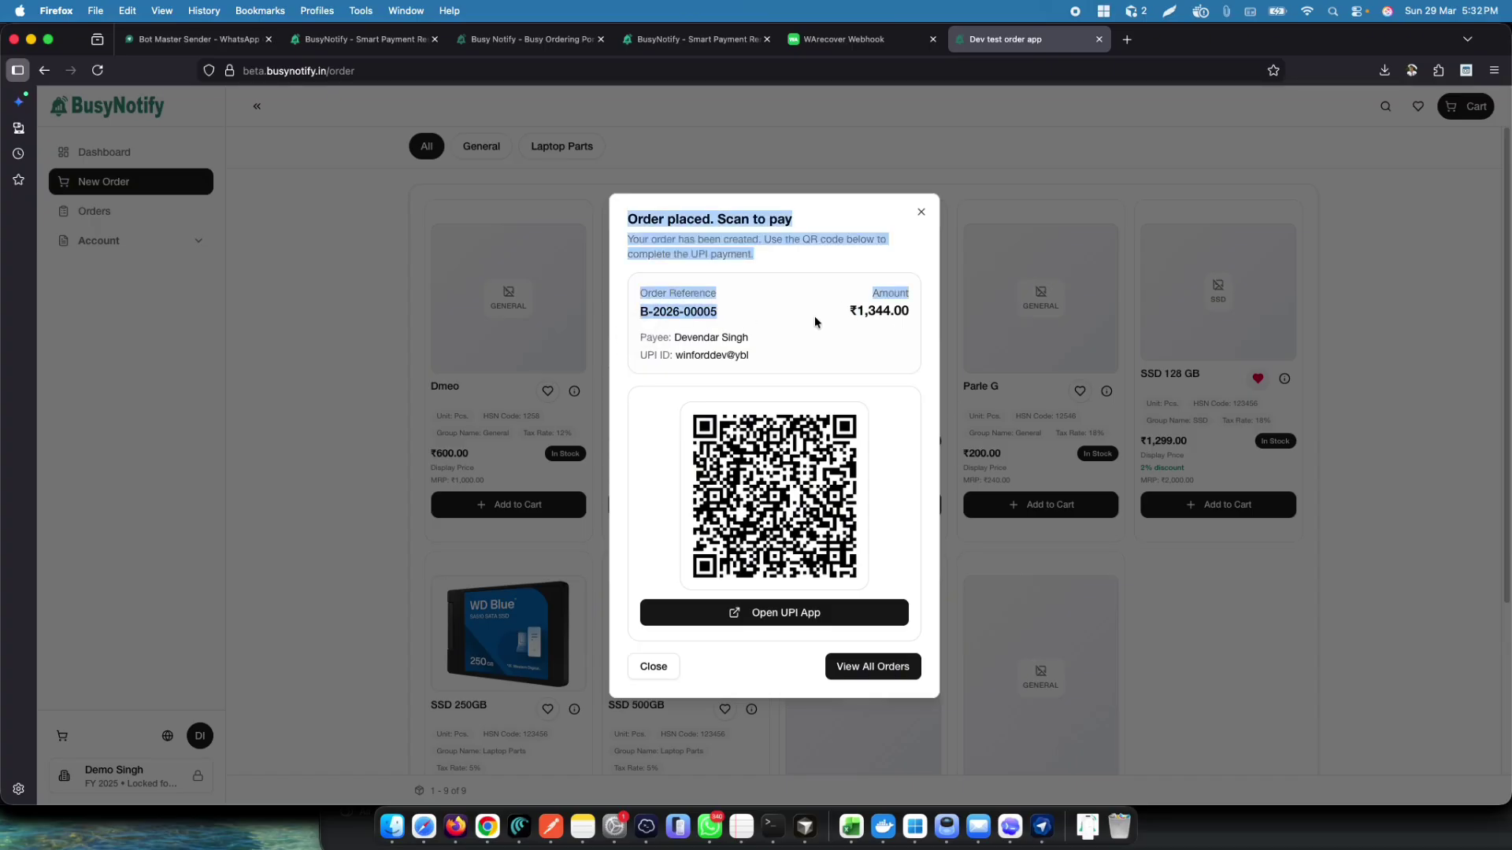
click(753, 330)
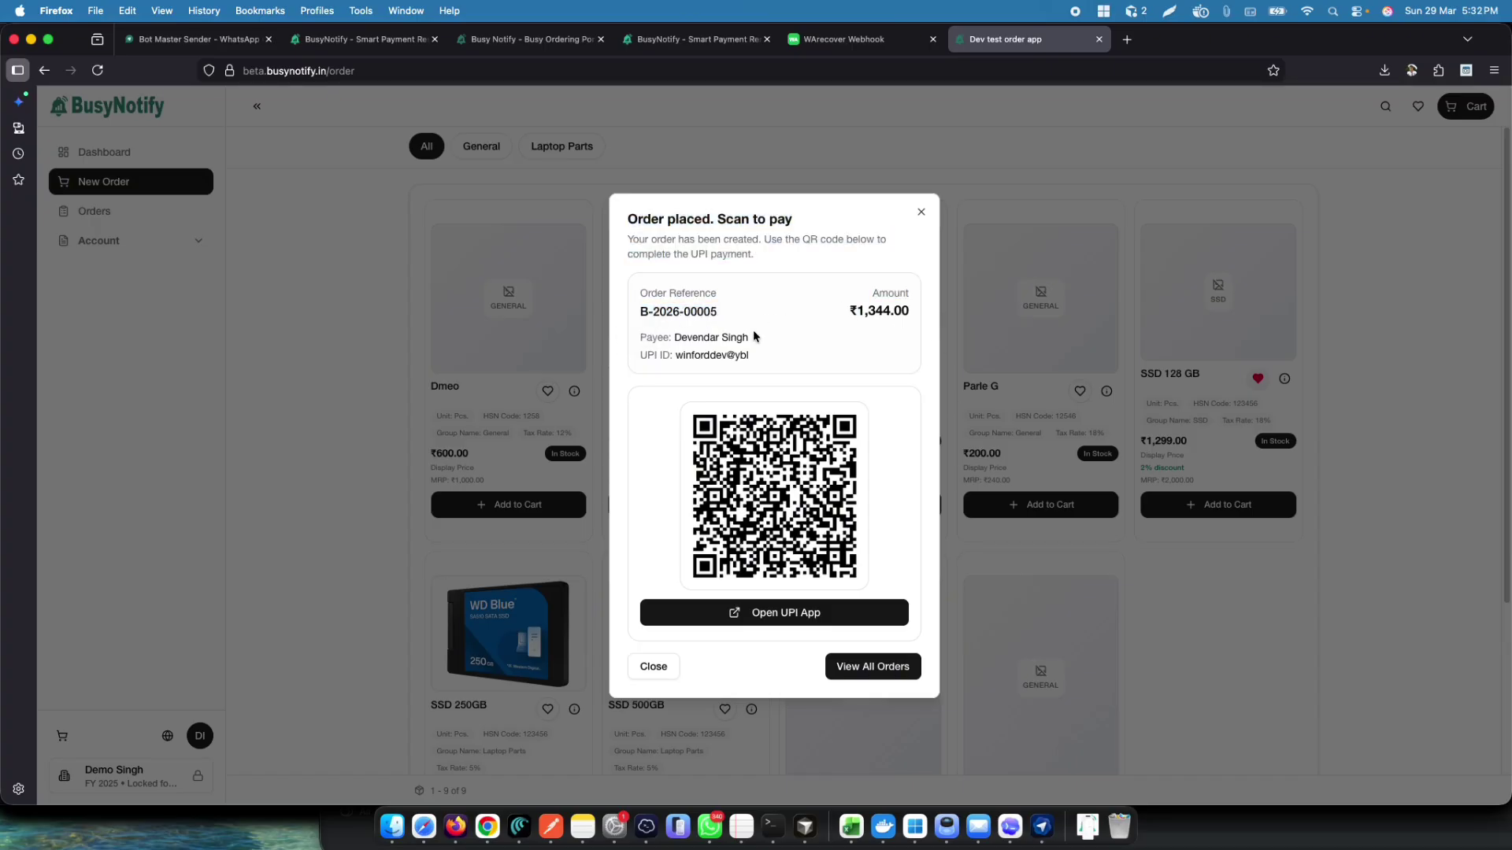
click(919, 212)
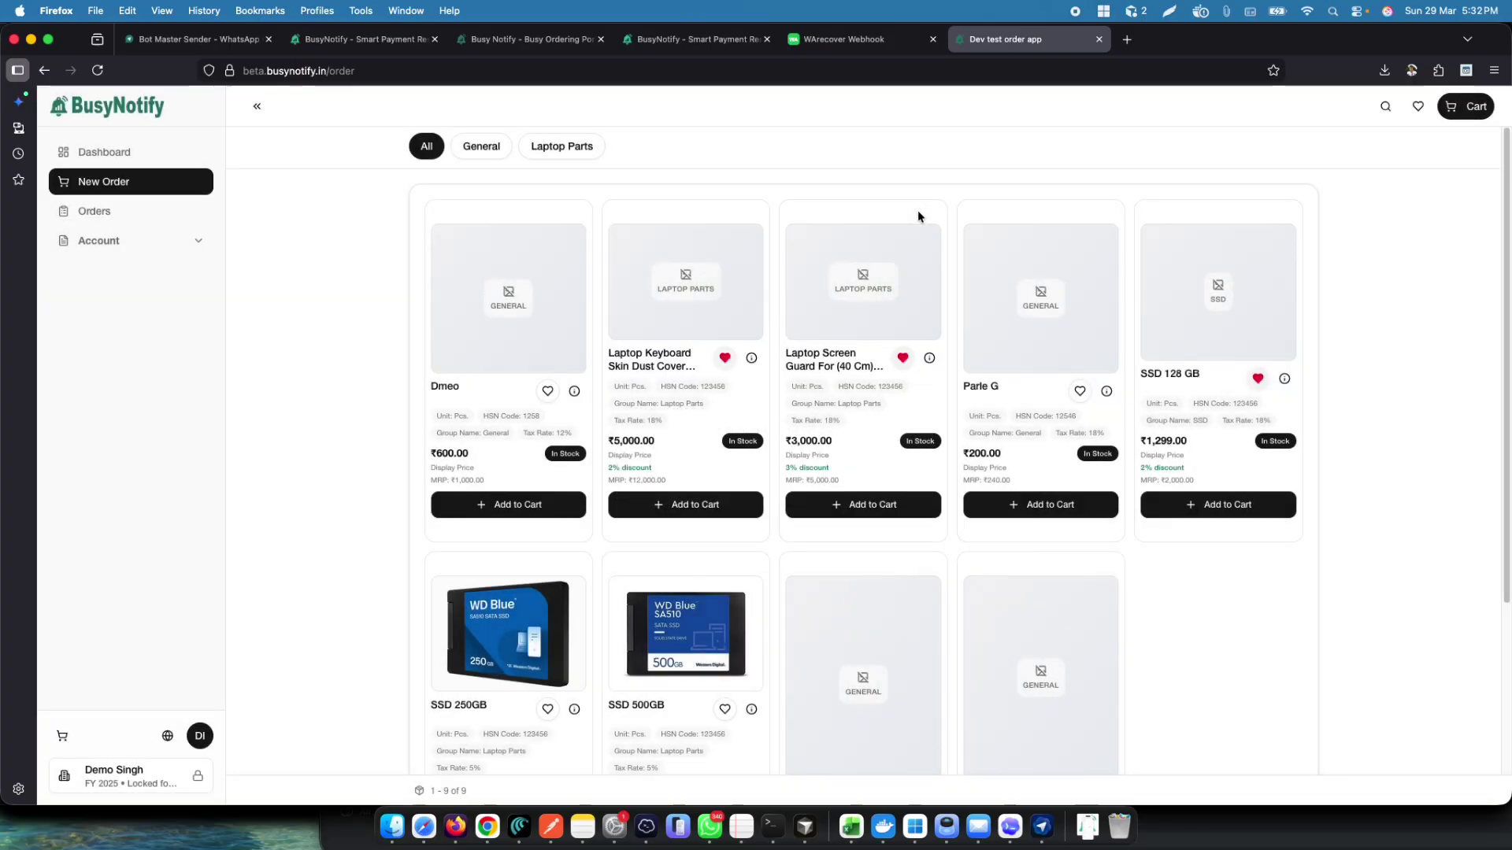
- Open the order history, view the payment QR code of the newest order, and close it
click(98, 70)
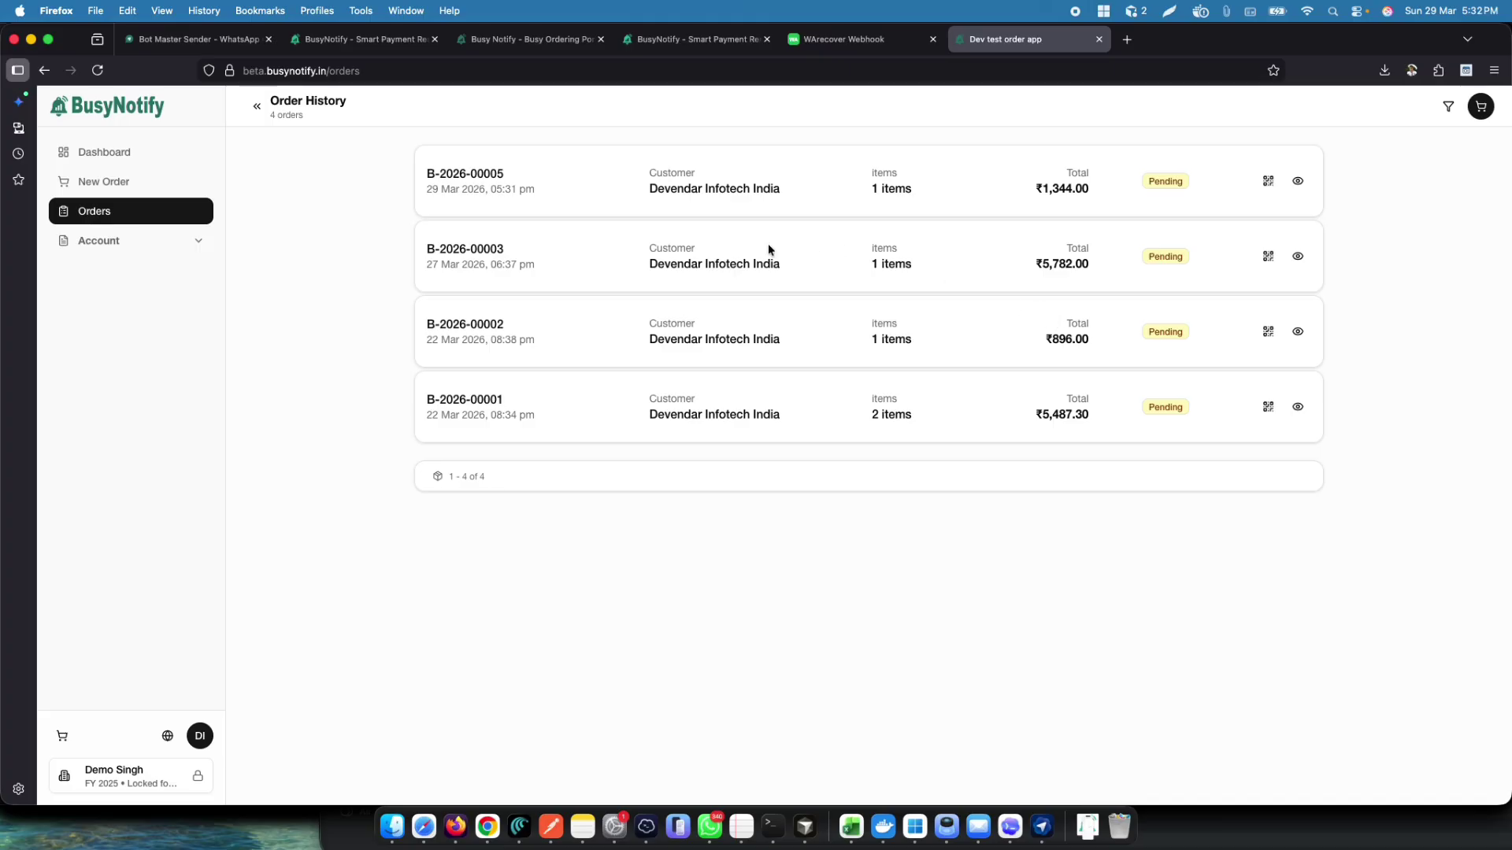
click(1267, 183)
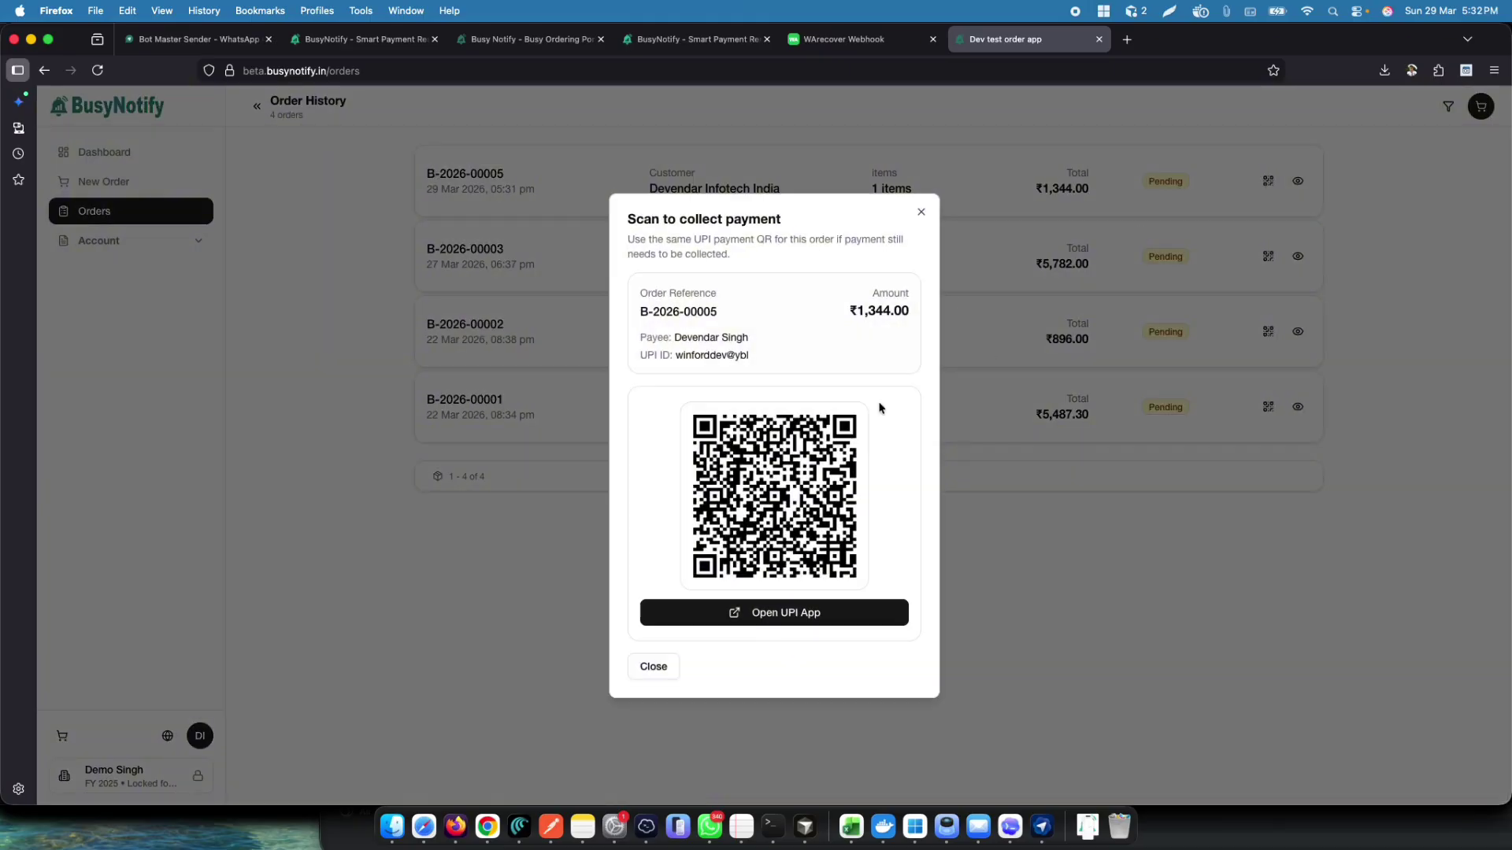
click(921, 212)
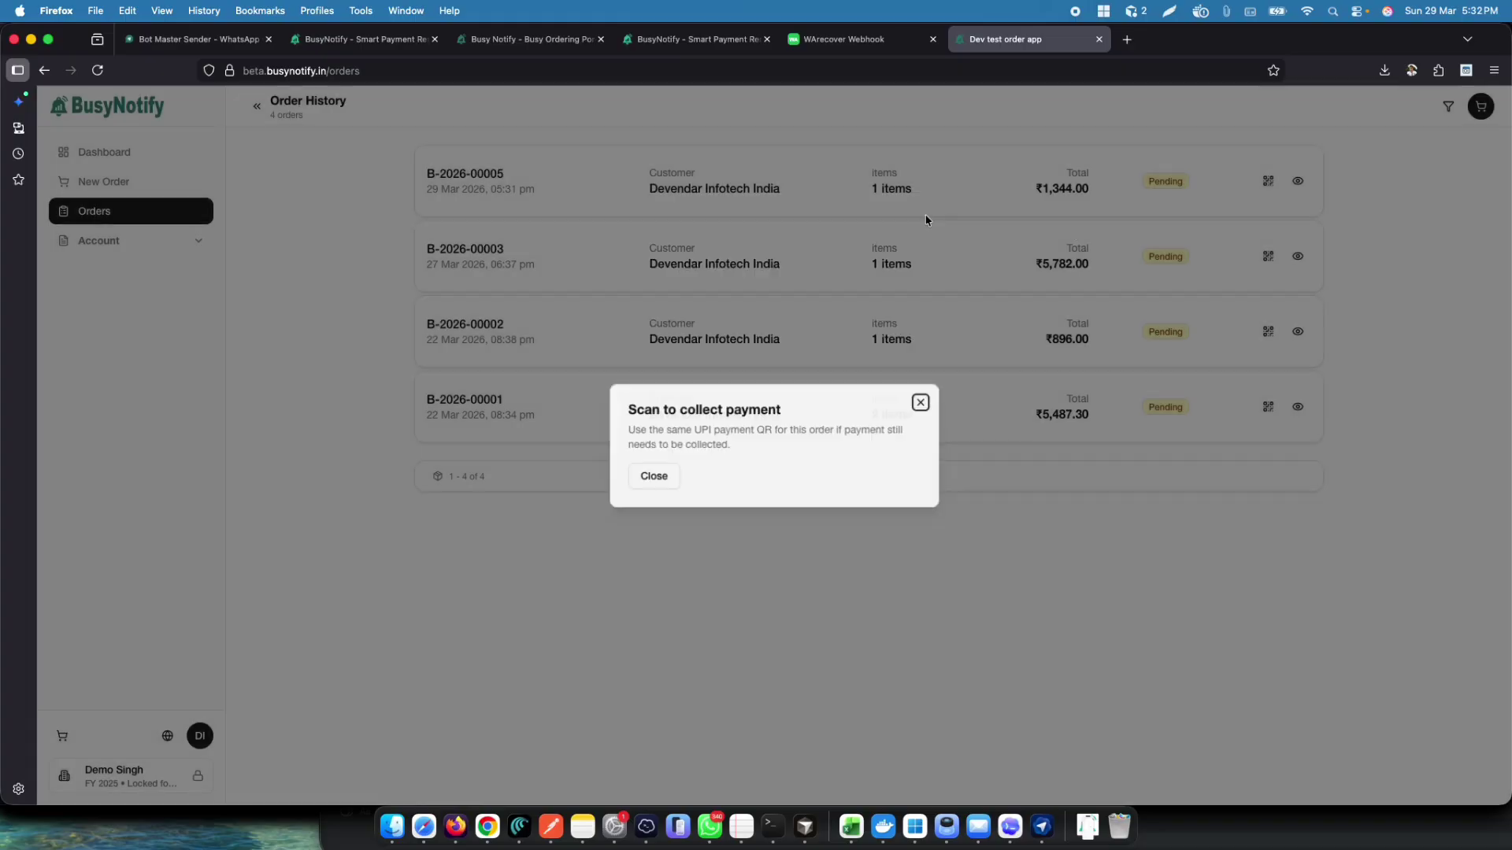
- Switch to Chrome, open the UPI Setting page, disable UPI payment, and save
key(super+Tab)
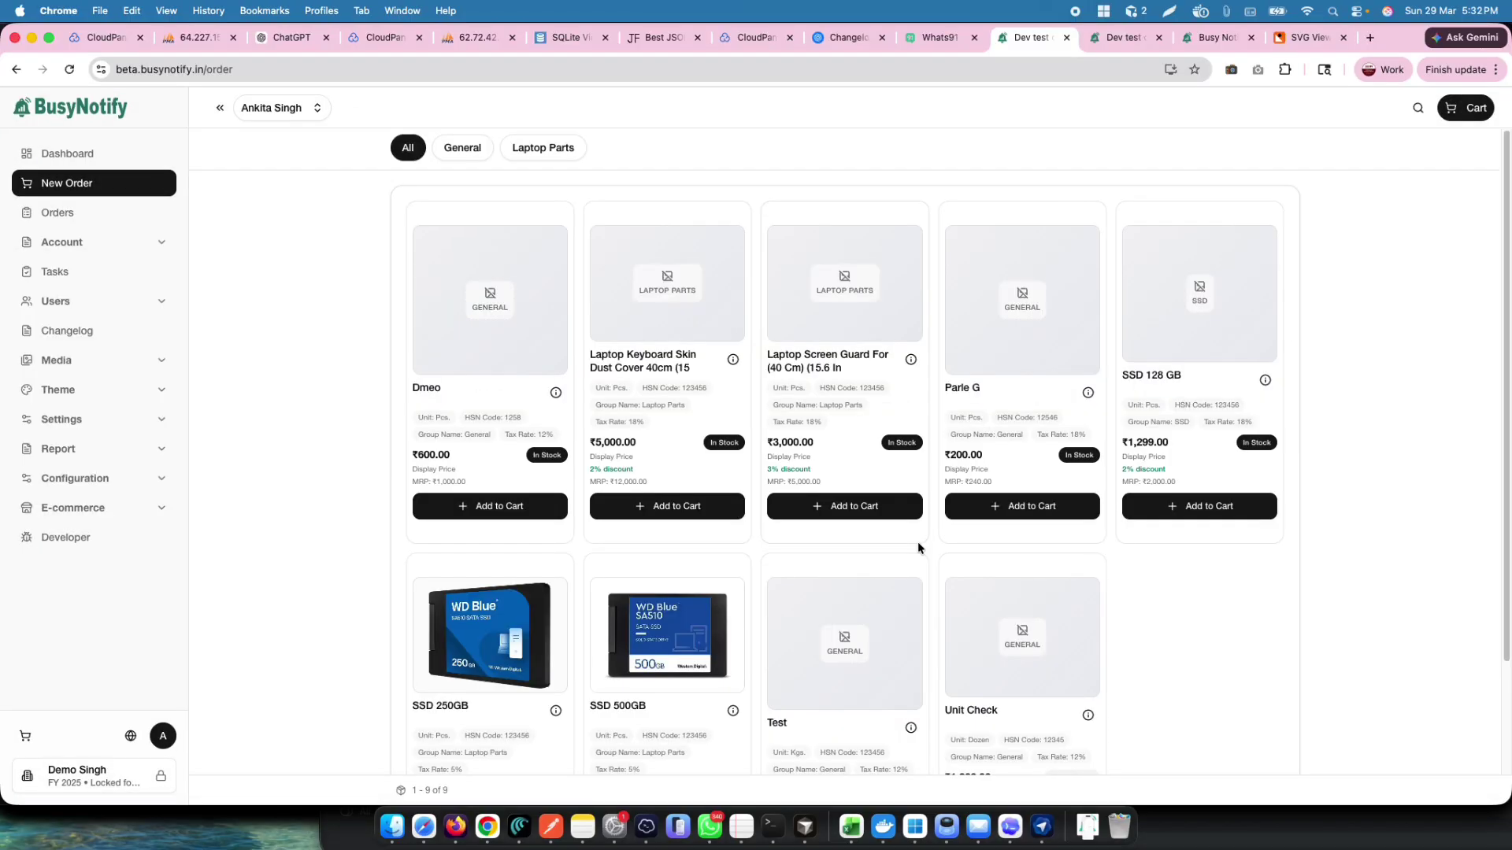
click(63, 421)
click(76, 538)
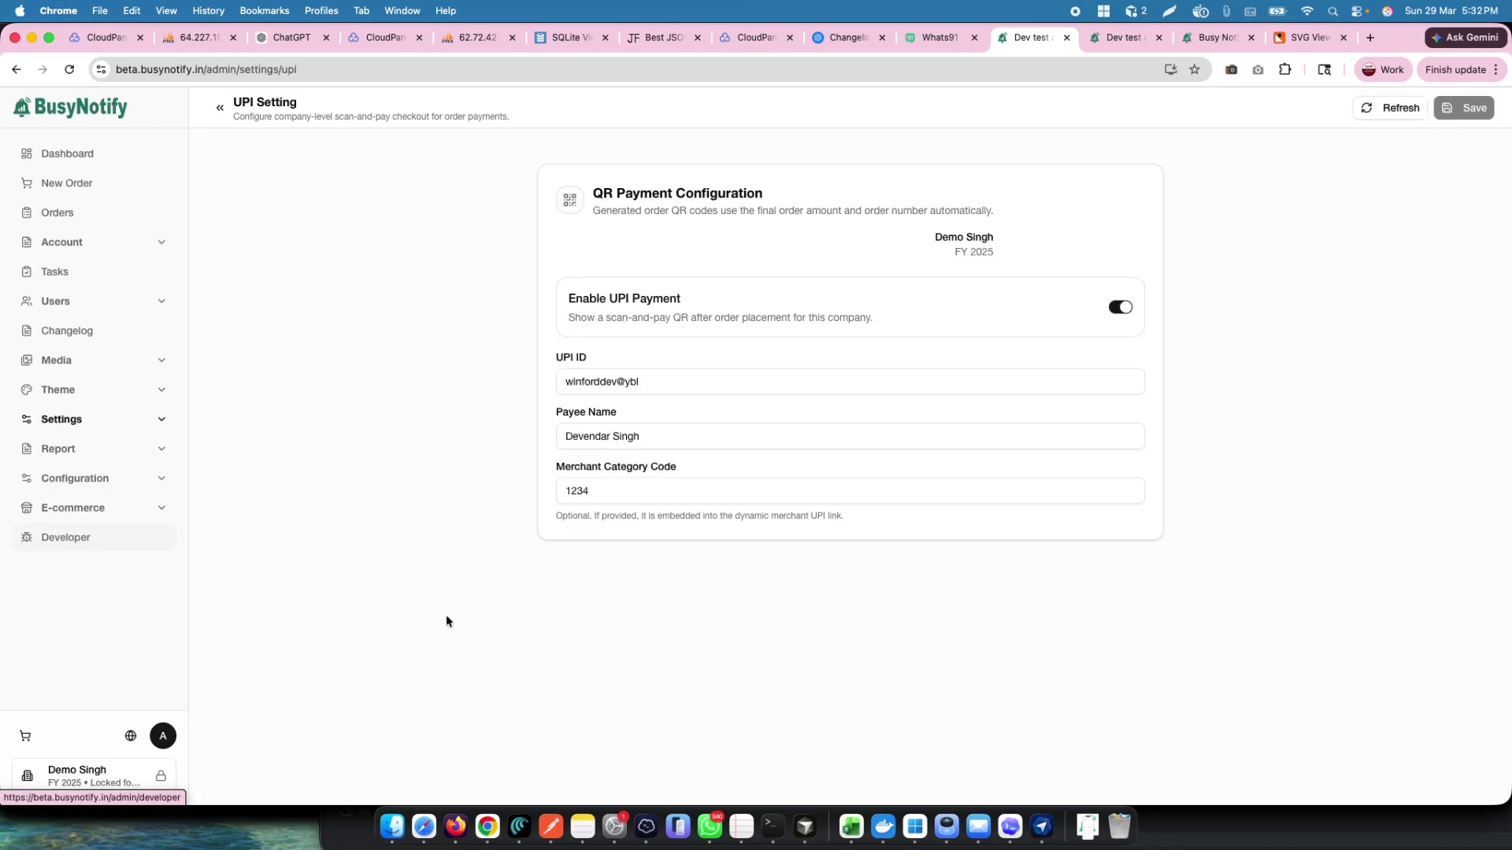
click(1119, 307)
click(1466, 110)
- Switch to Firefox, reload the order history, and try to open the payment QR code of the second order
key(super+Tab)
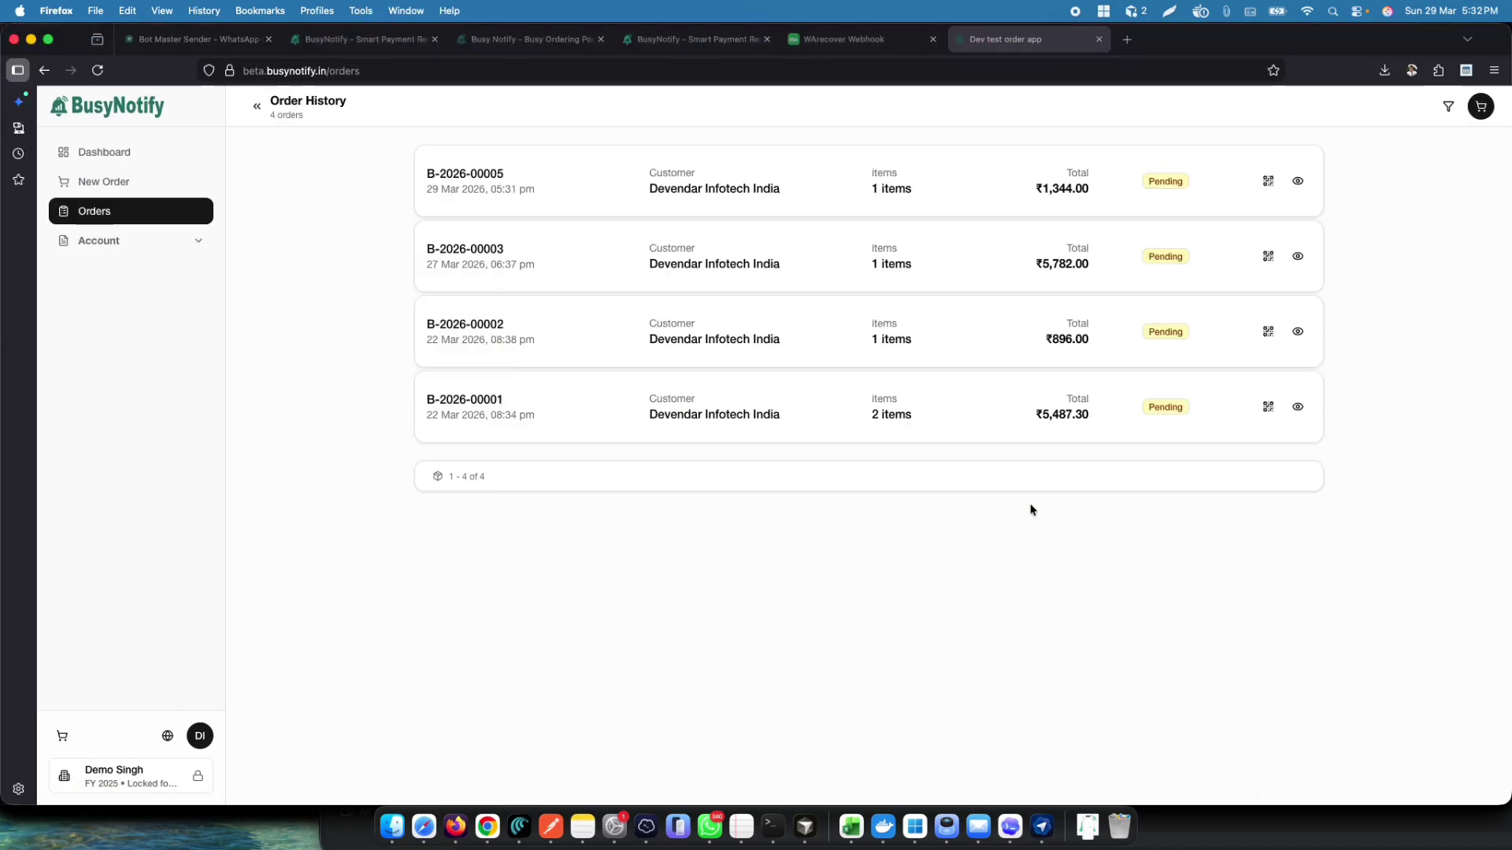
click(98, 70)
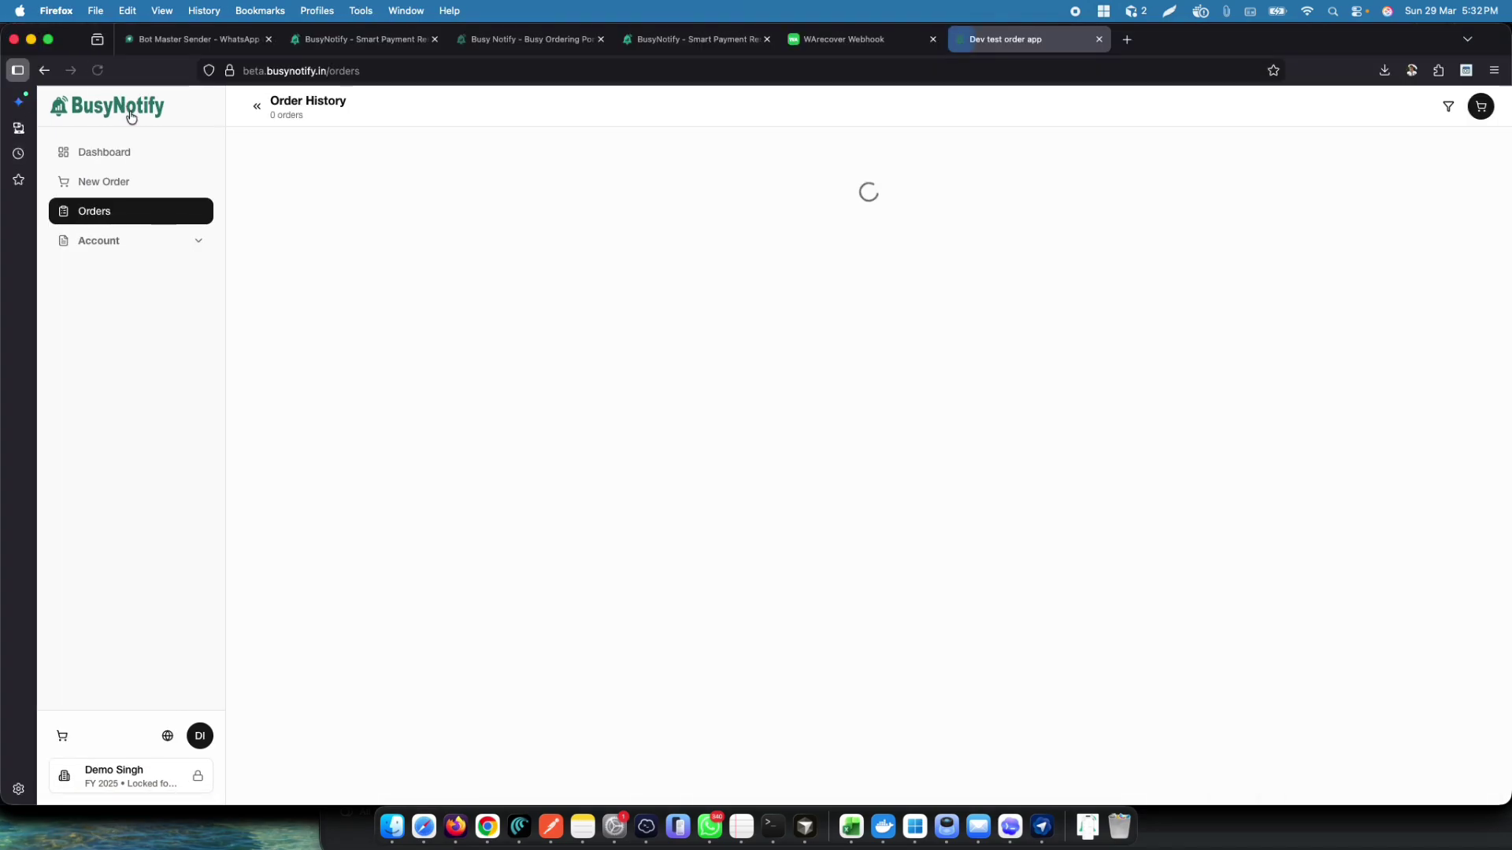
click(1267, 256)
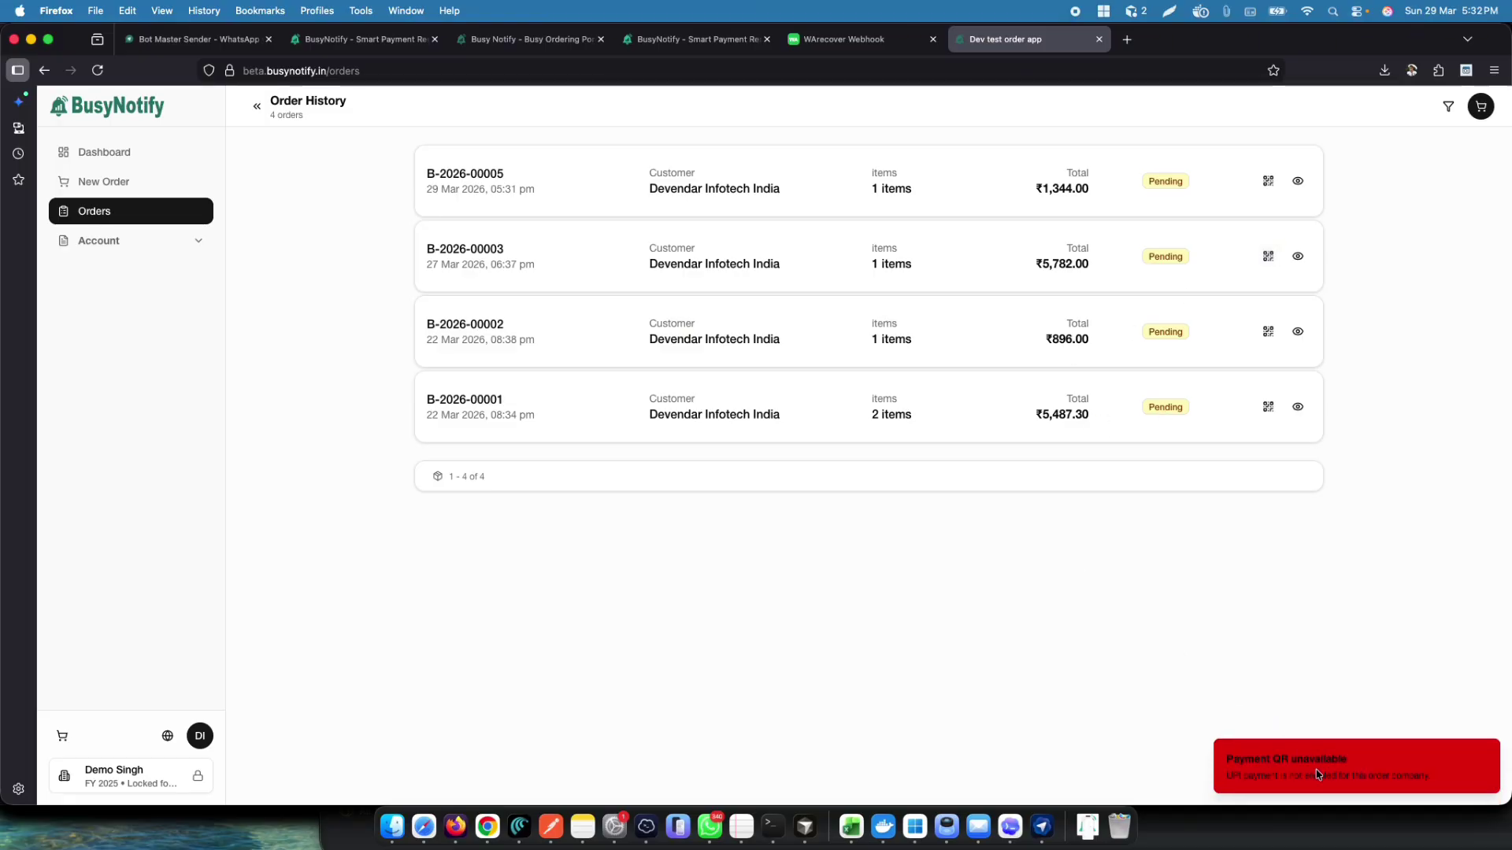
- Switch to Chrome, enable UPI payment again on the UPI Setting page, and save
key(super+Tab)
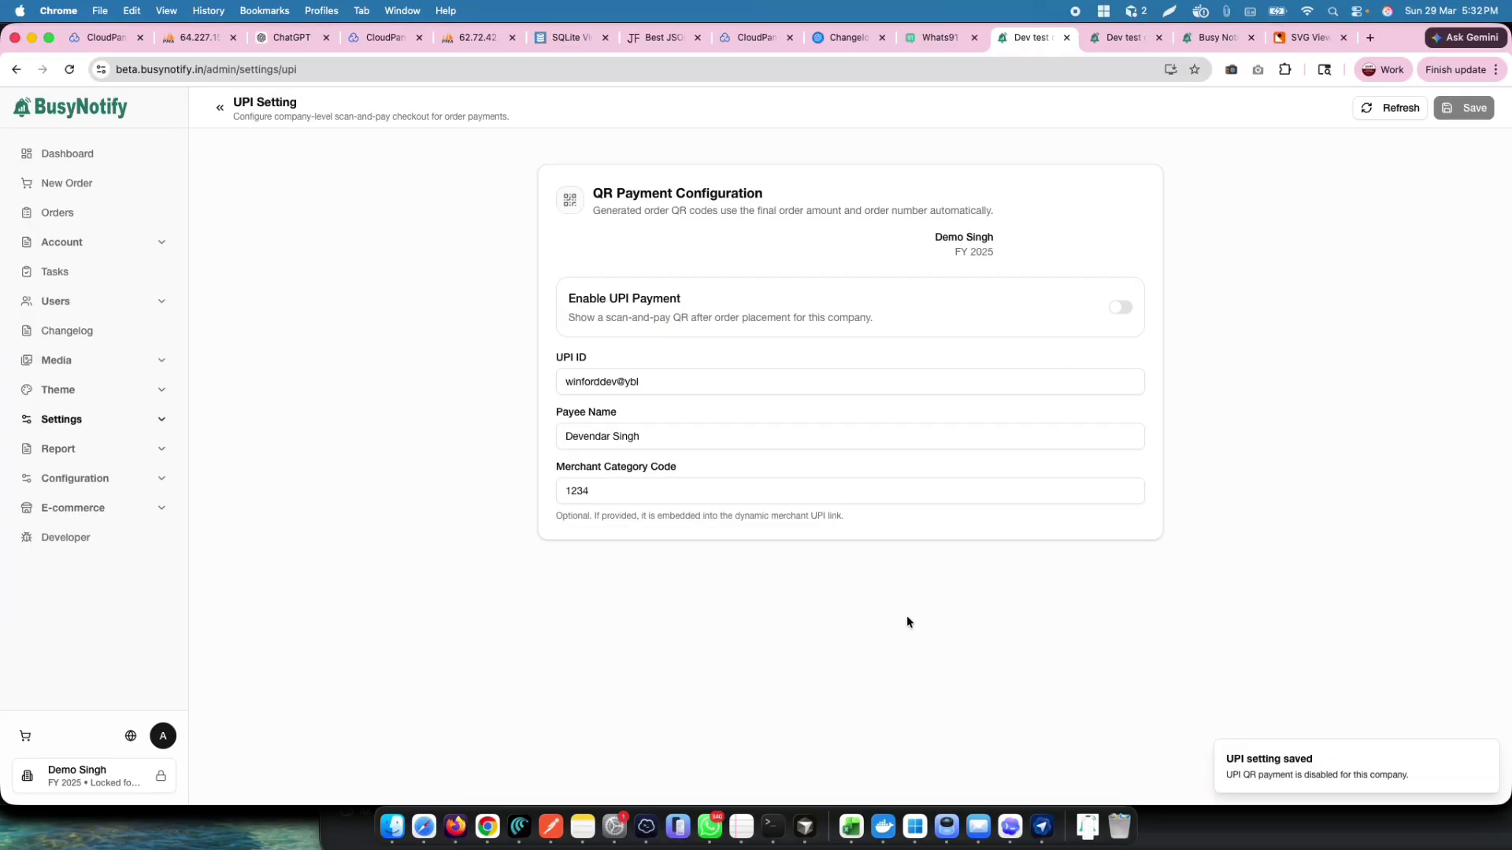
click(1122, 308)
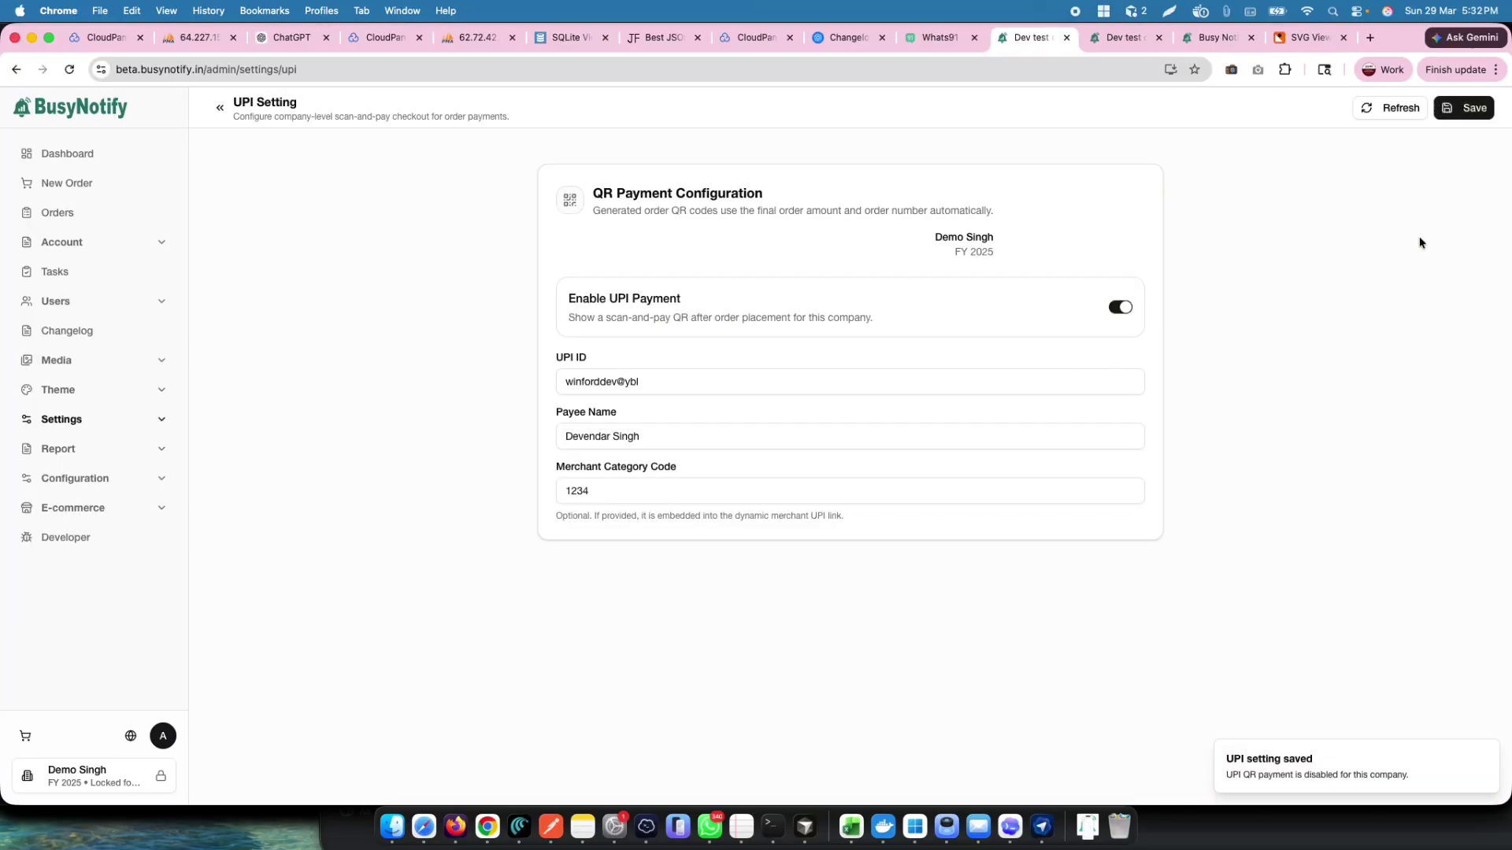
click(1457, 108)
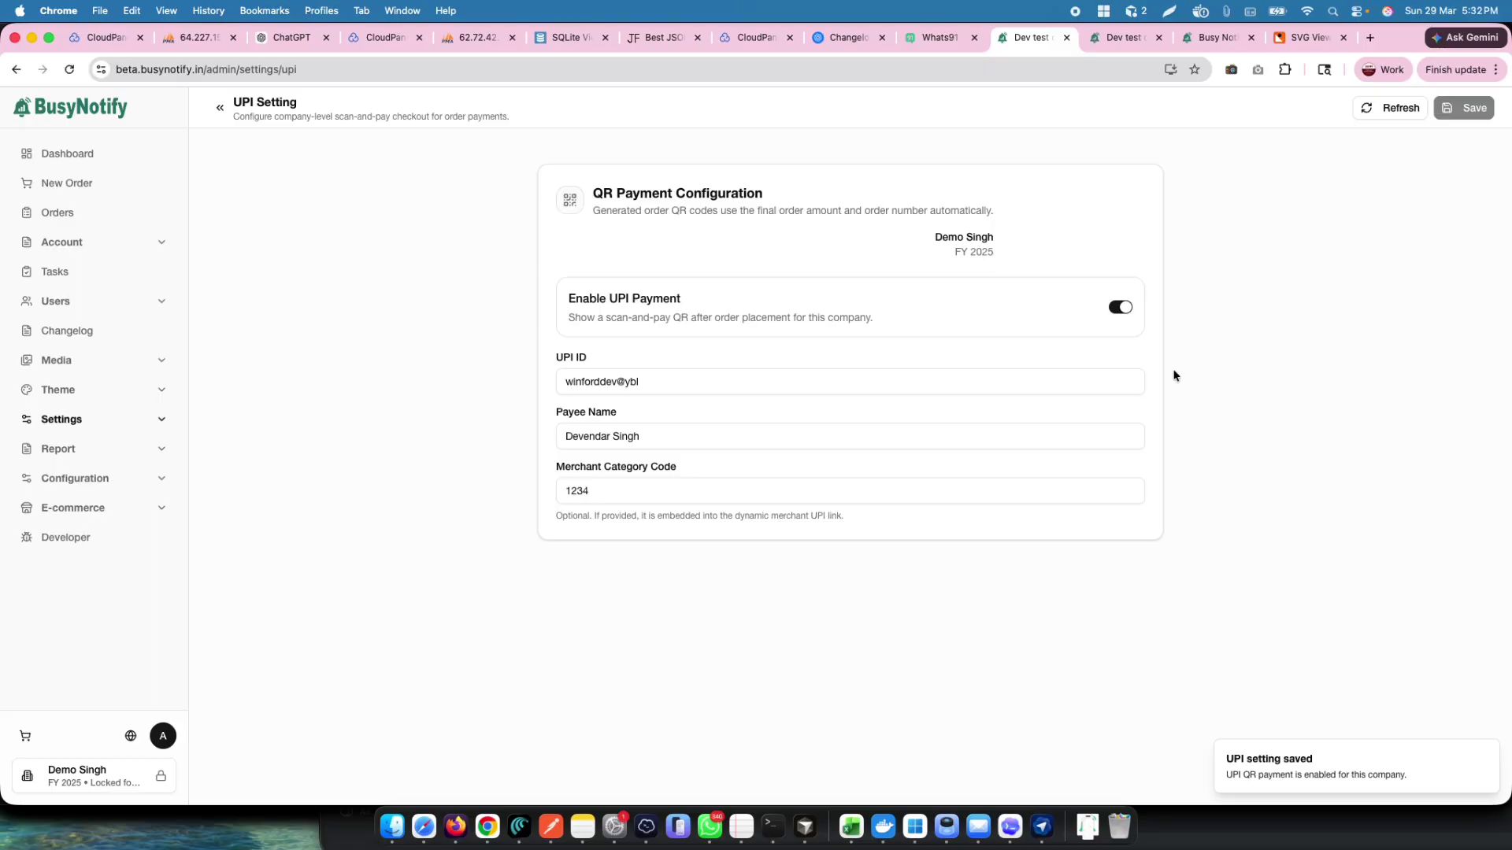
- Switch to Notes, highlight the feature note's ninth item about media filter and mobile camera upload, and return to Chrome
key(super+Tab)
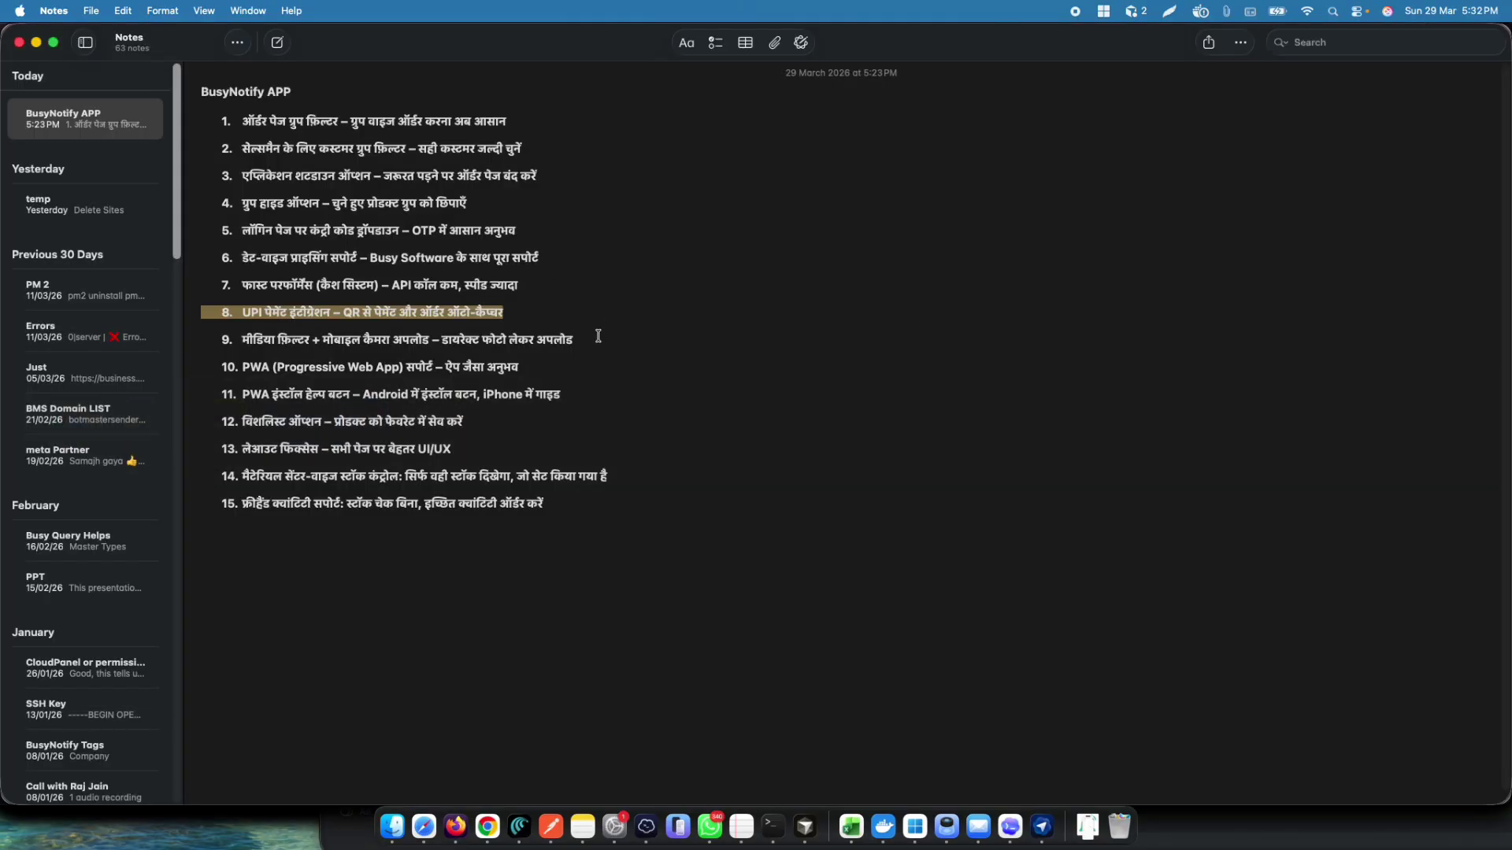
drag(603, 337, 214, 337)
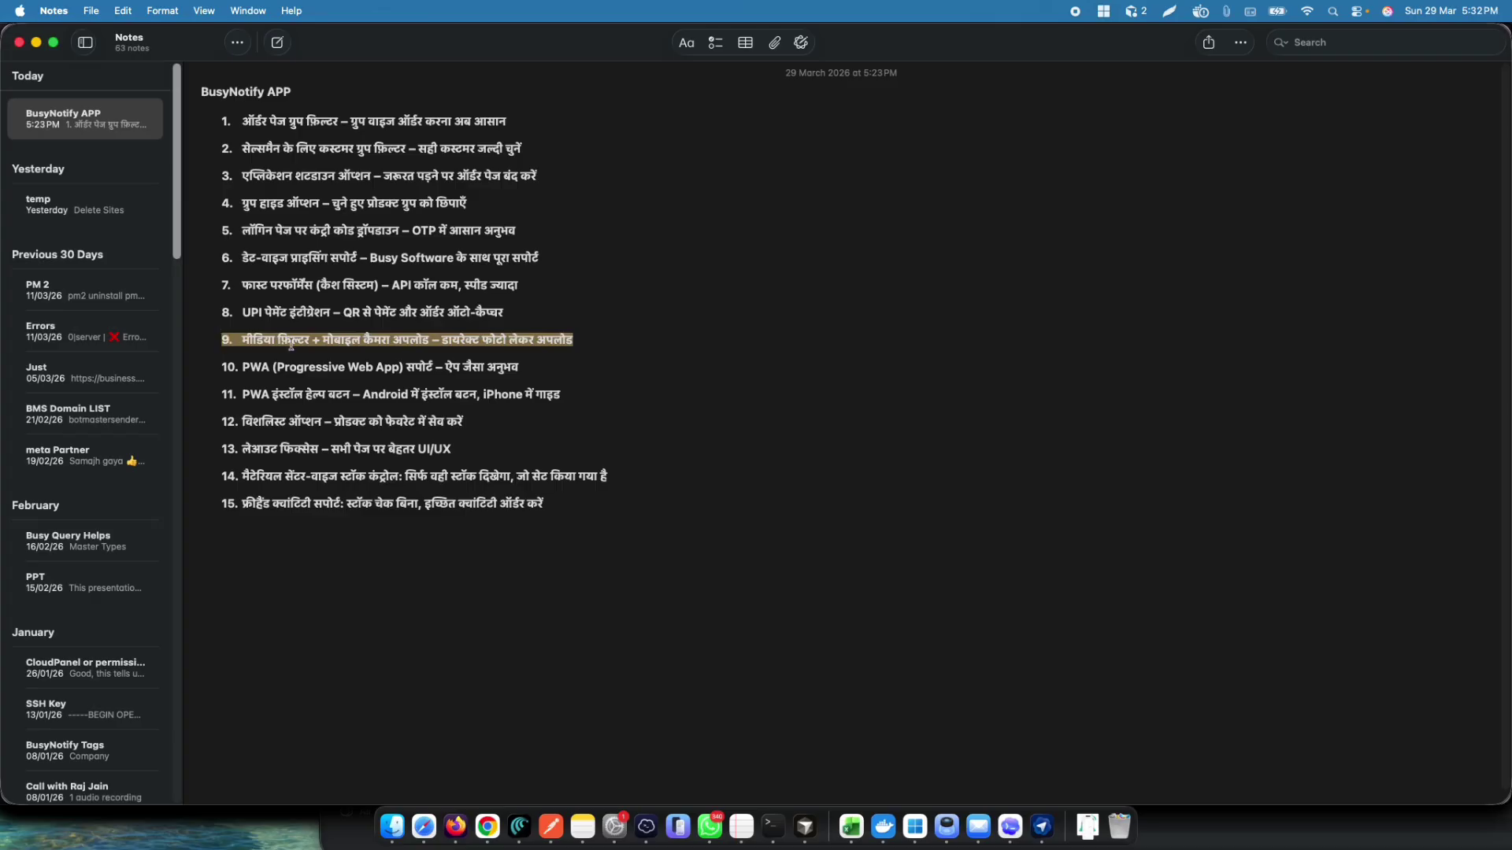
key(super+Tab)
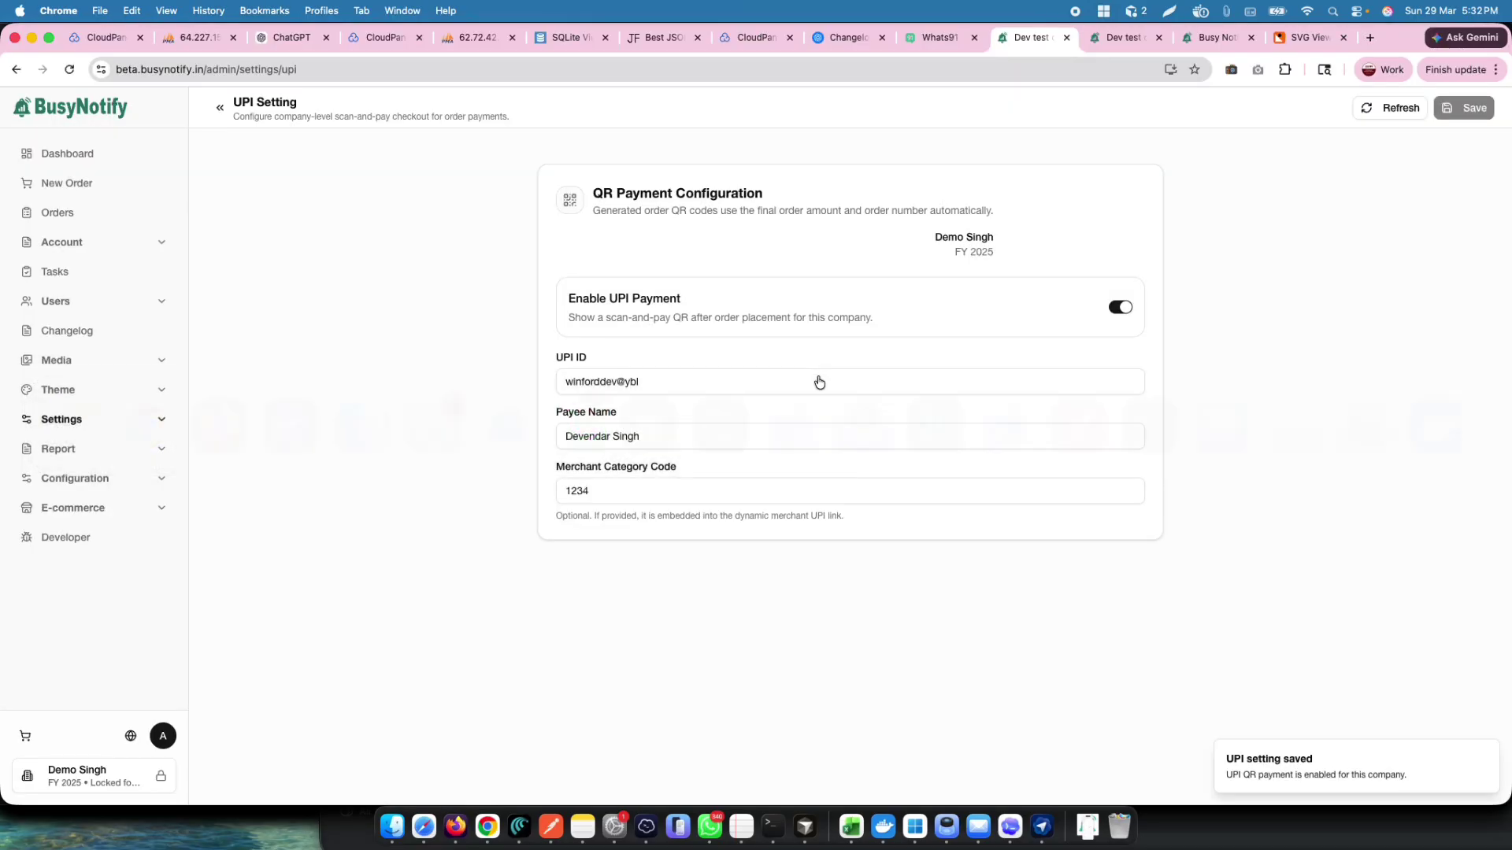
- Open the Product Media page, show its filters, restrict the products to No Media, and look through the list
click(60, 361)
click(68, 390)
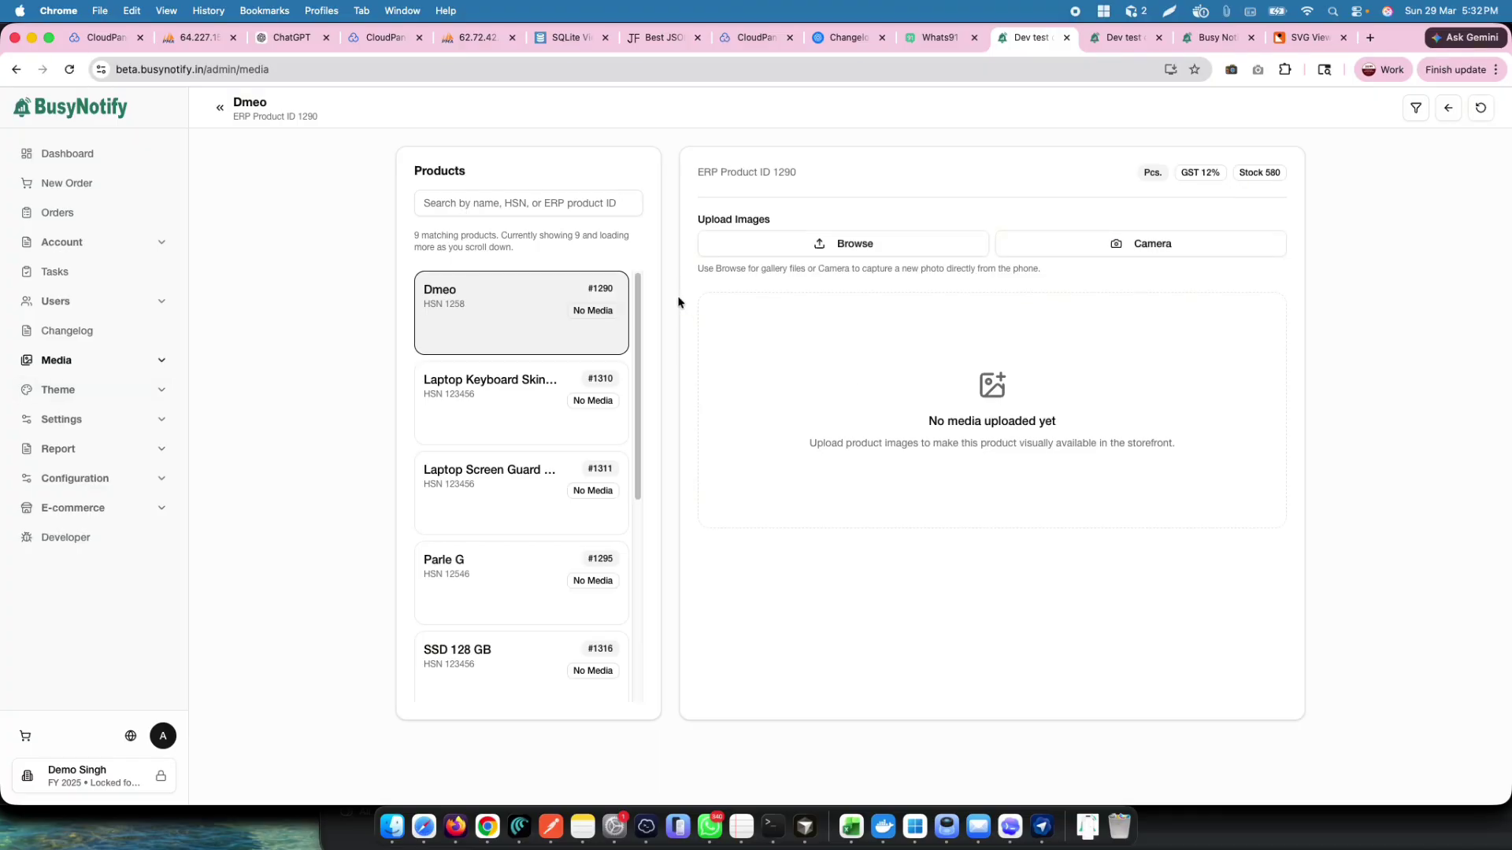
click(1415, 107)
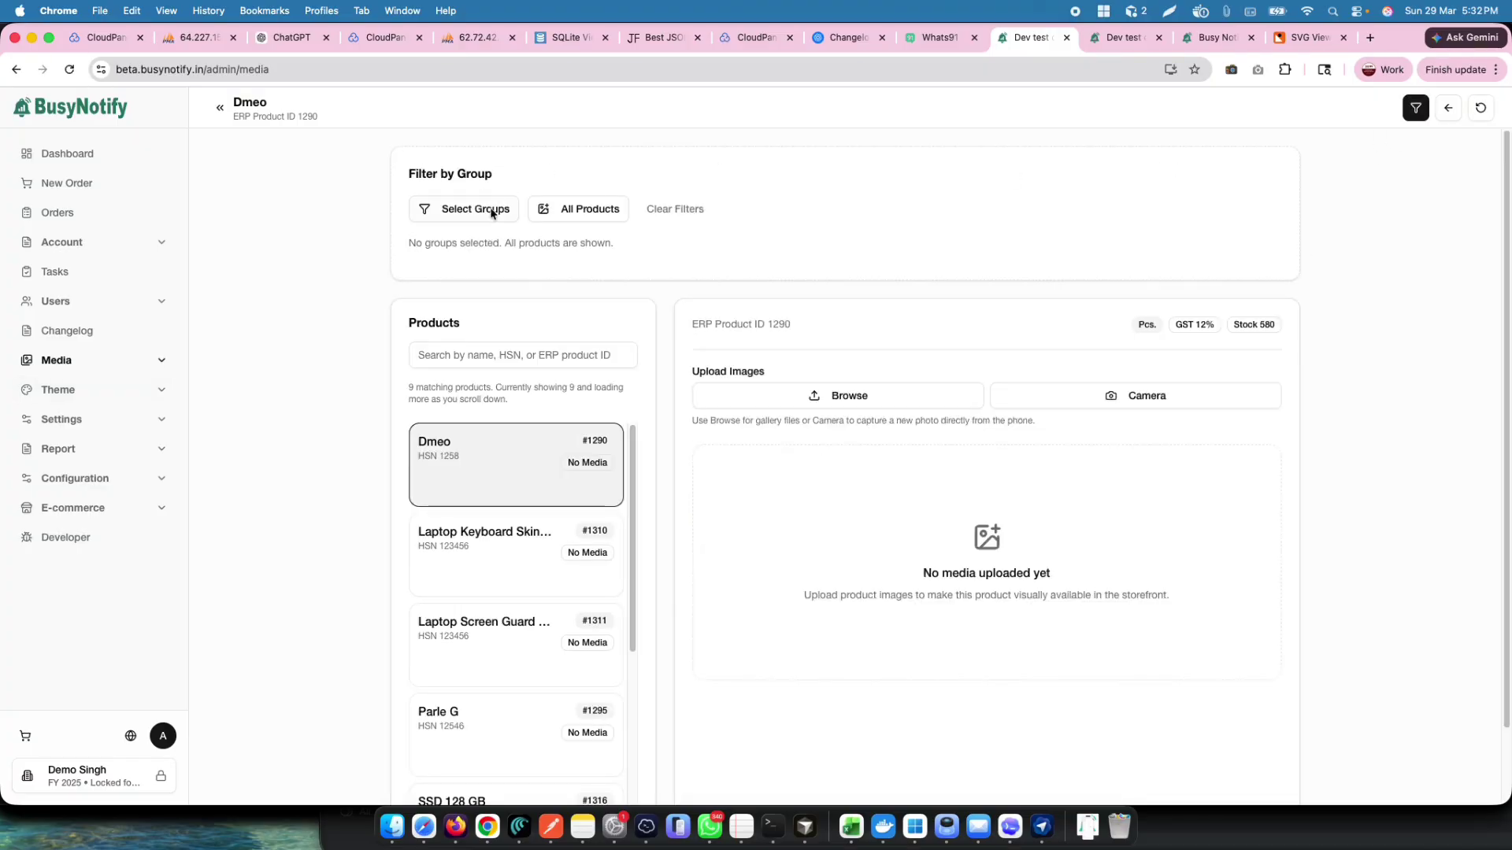
click(585, 207)
click(574, 308)
scroll(531, 504, down, 5)
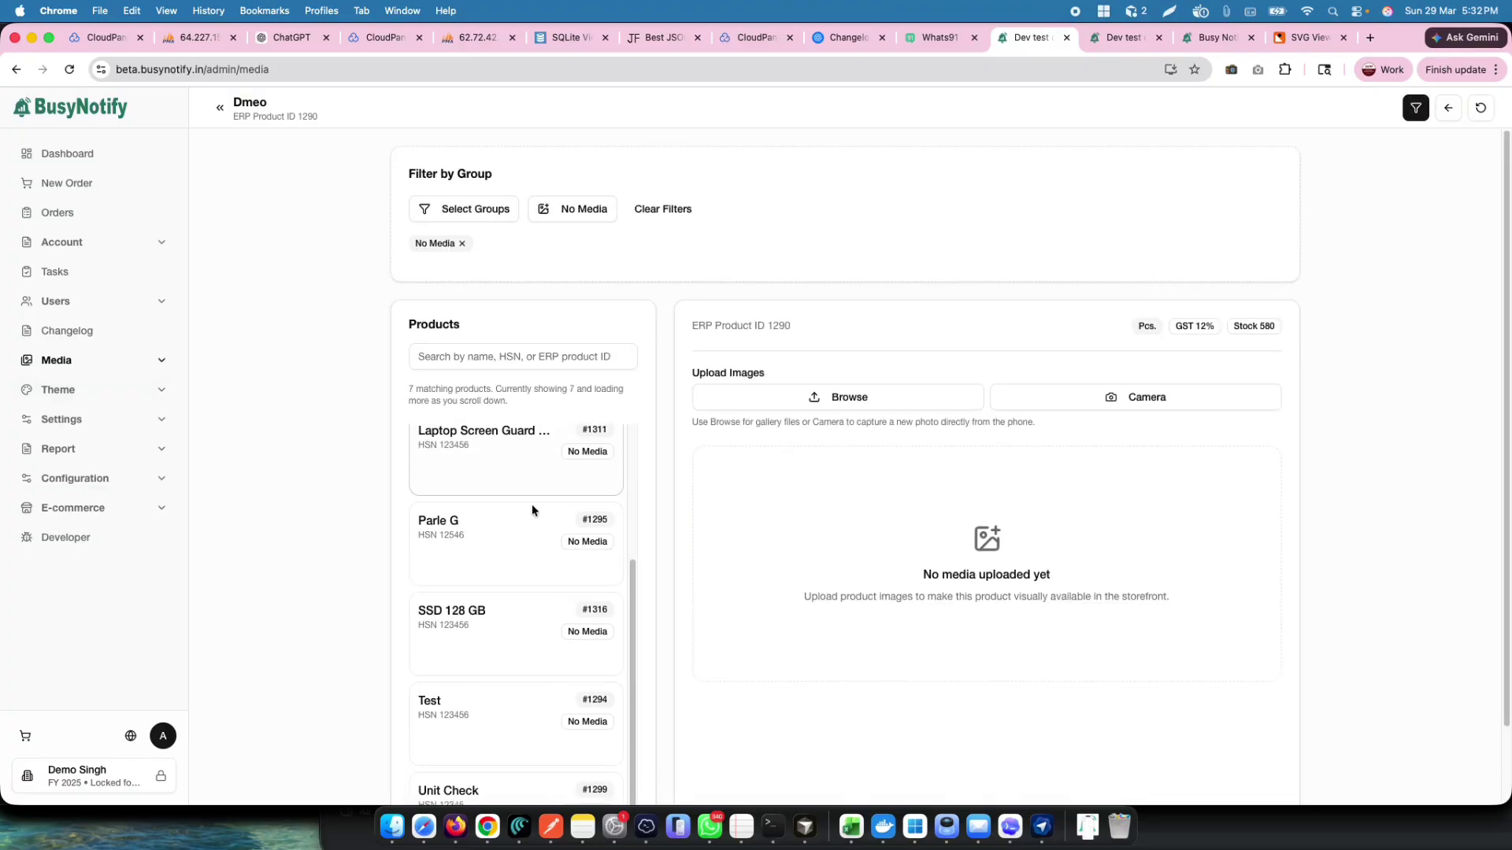
scroll(535, 535, up, 5)
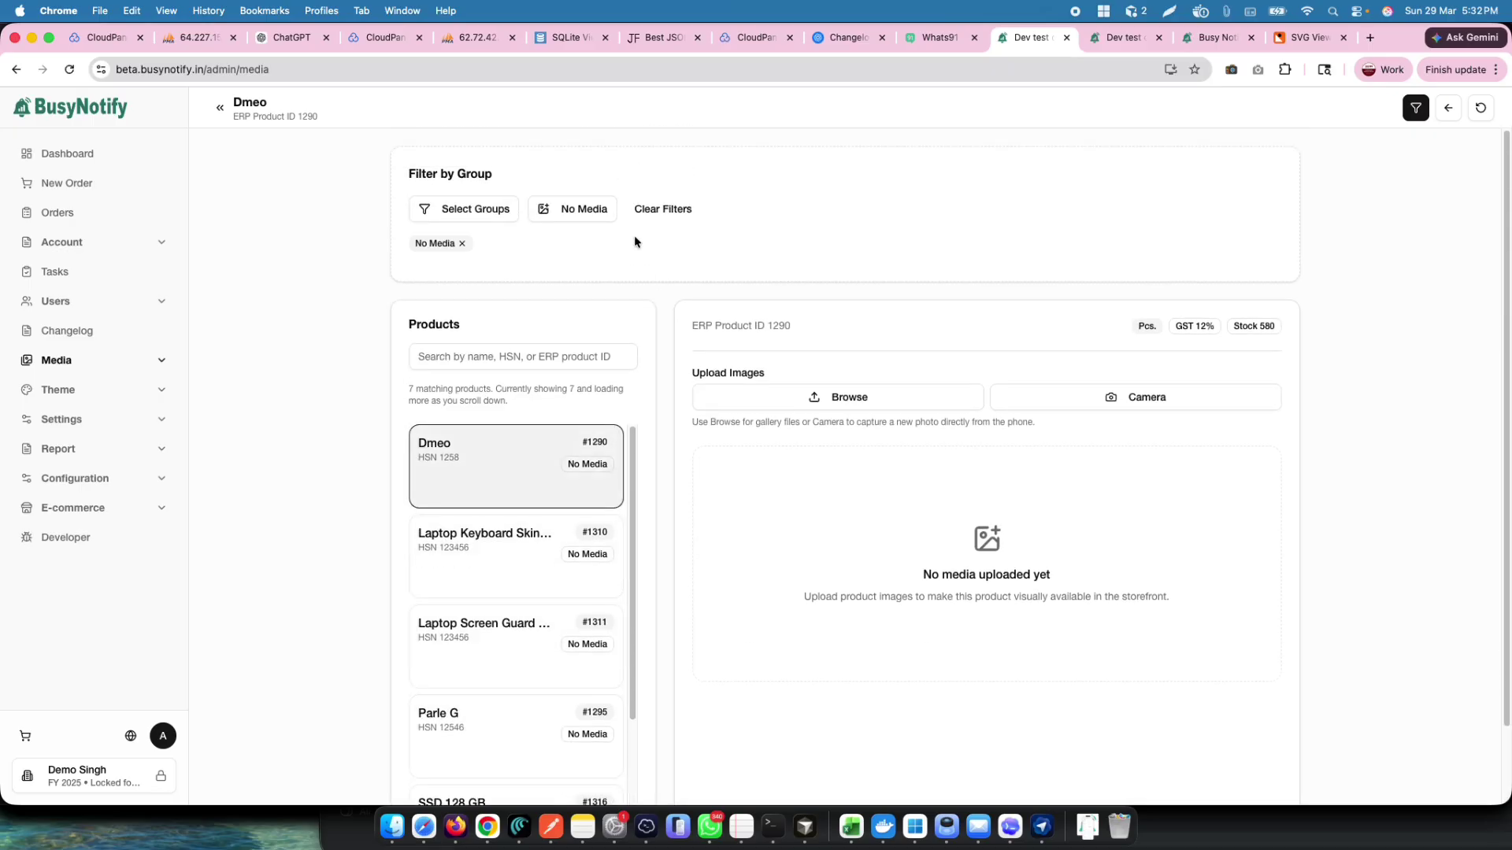
- Switch the product media filter to Media Present and view the matching products
click(578, 209)
click(577, 276)
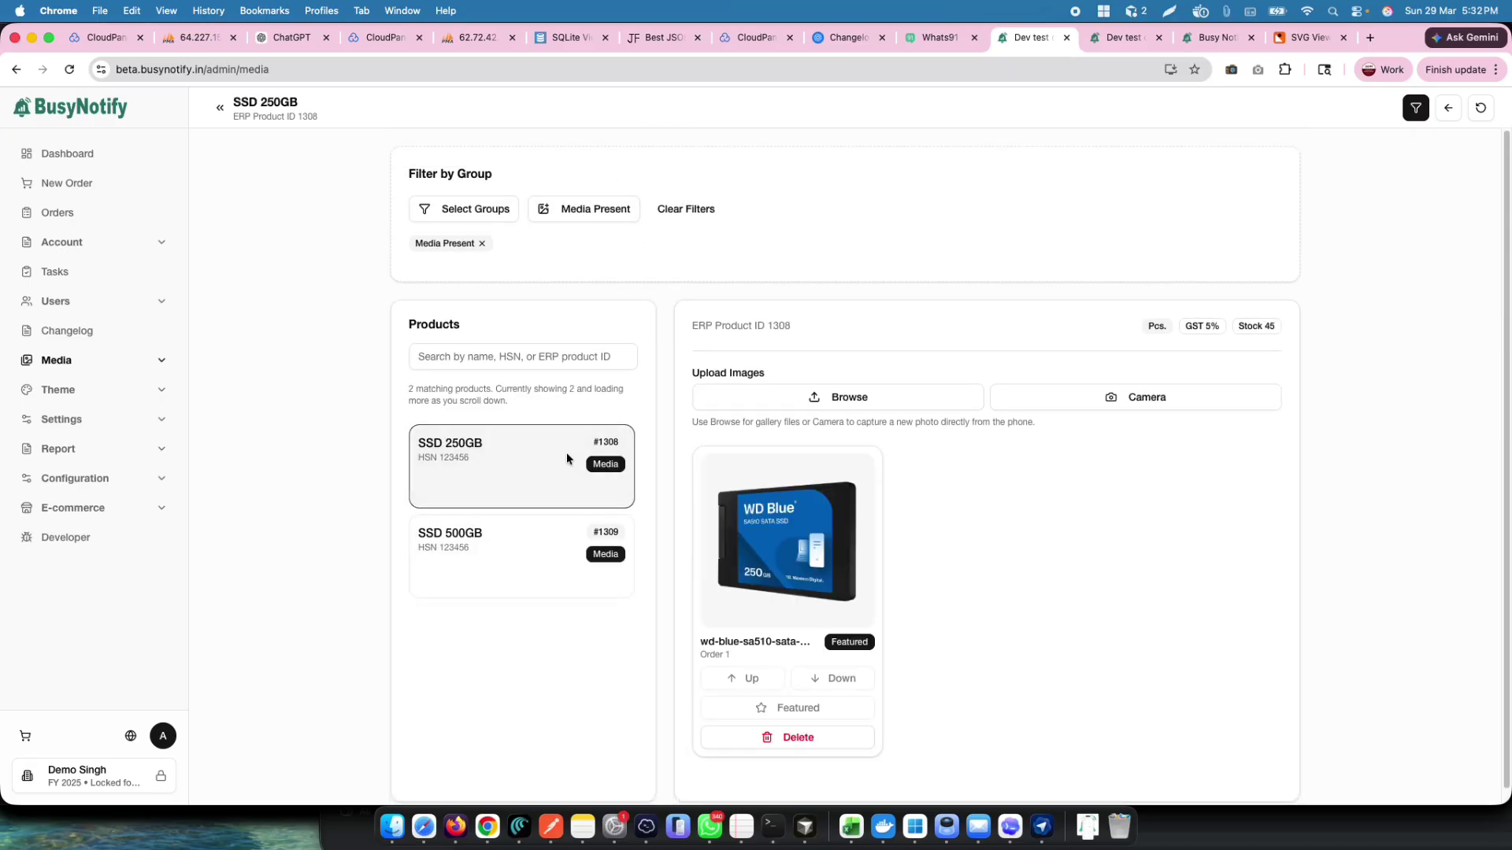
scroll(498, 646, down, 1)
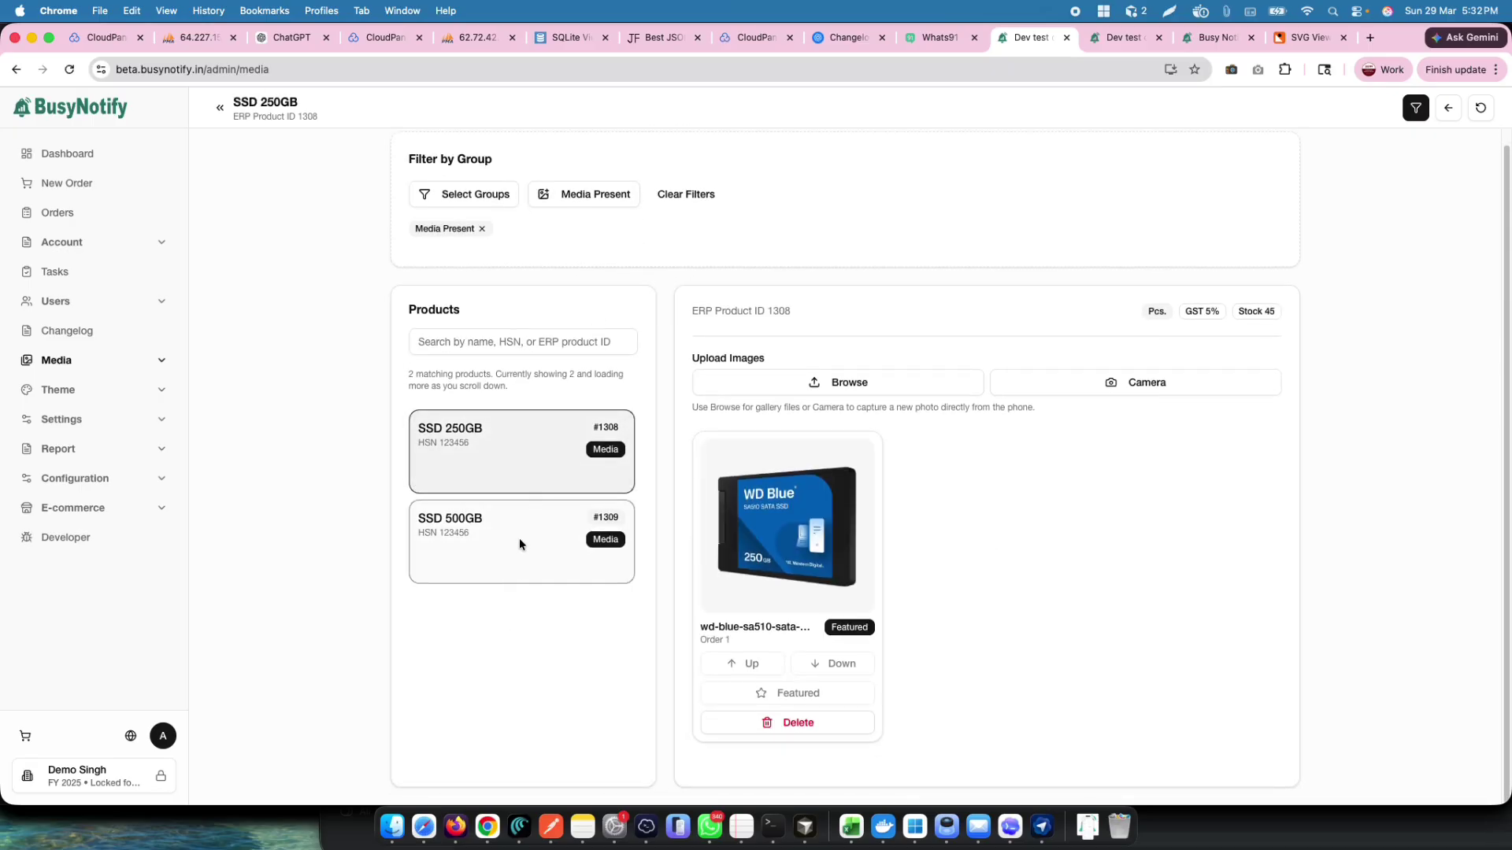
- Try the group filter with General and Laptop Parts, then deselect both groups and close the group list
click(466, 194)
click(459, 272)
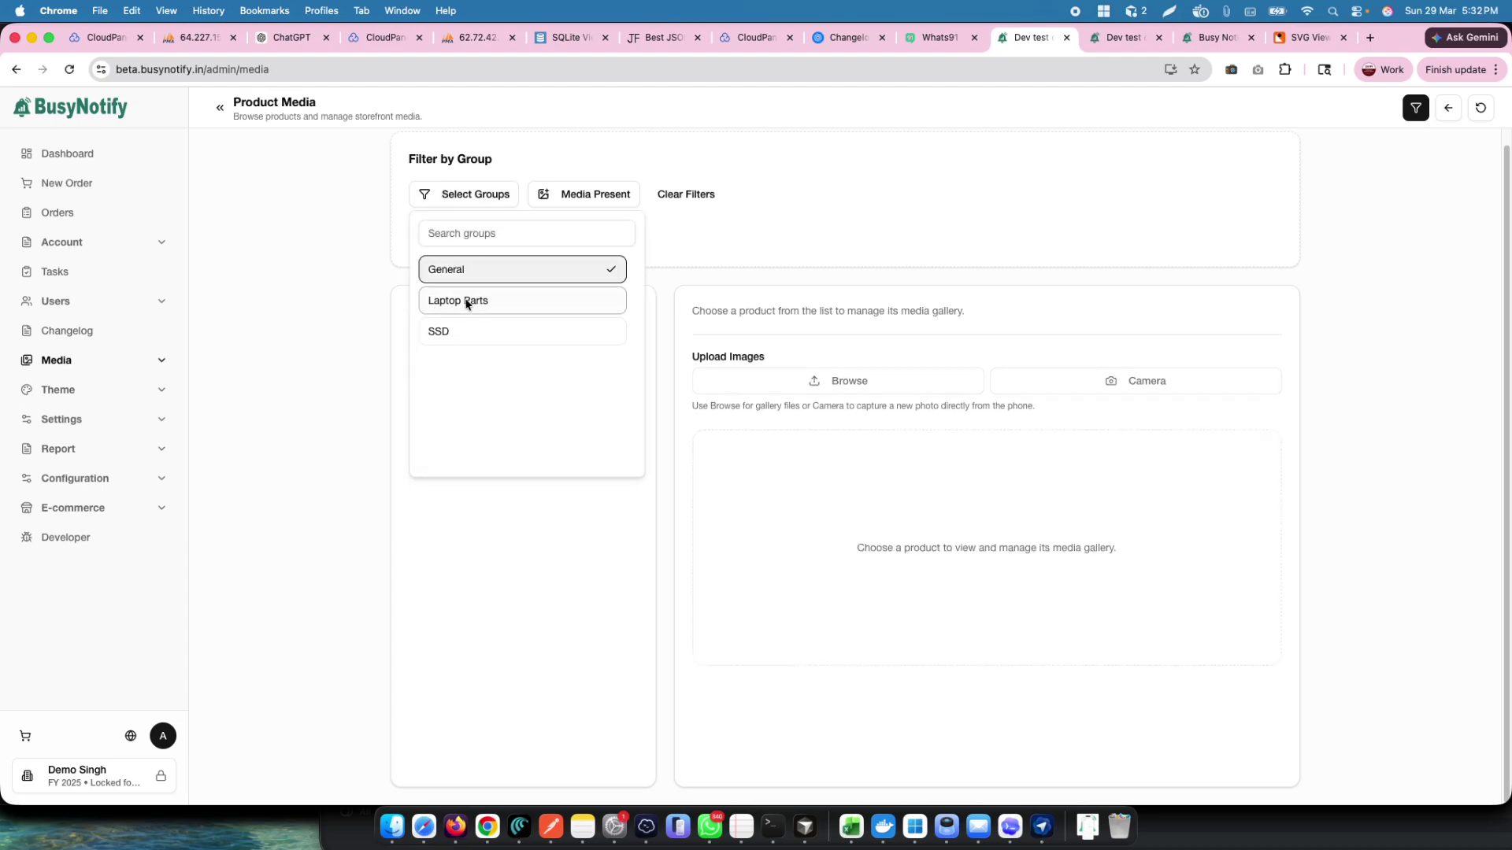
click(465, 300)
click(533, 303)
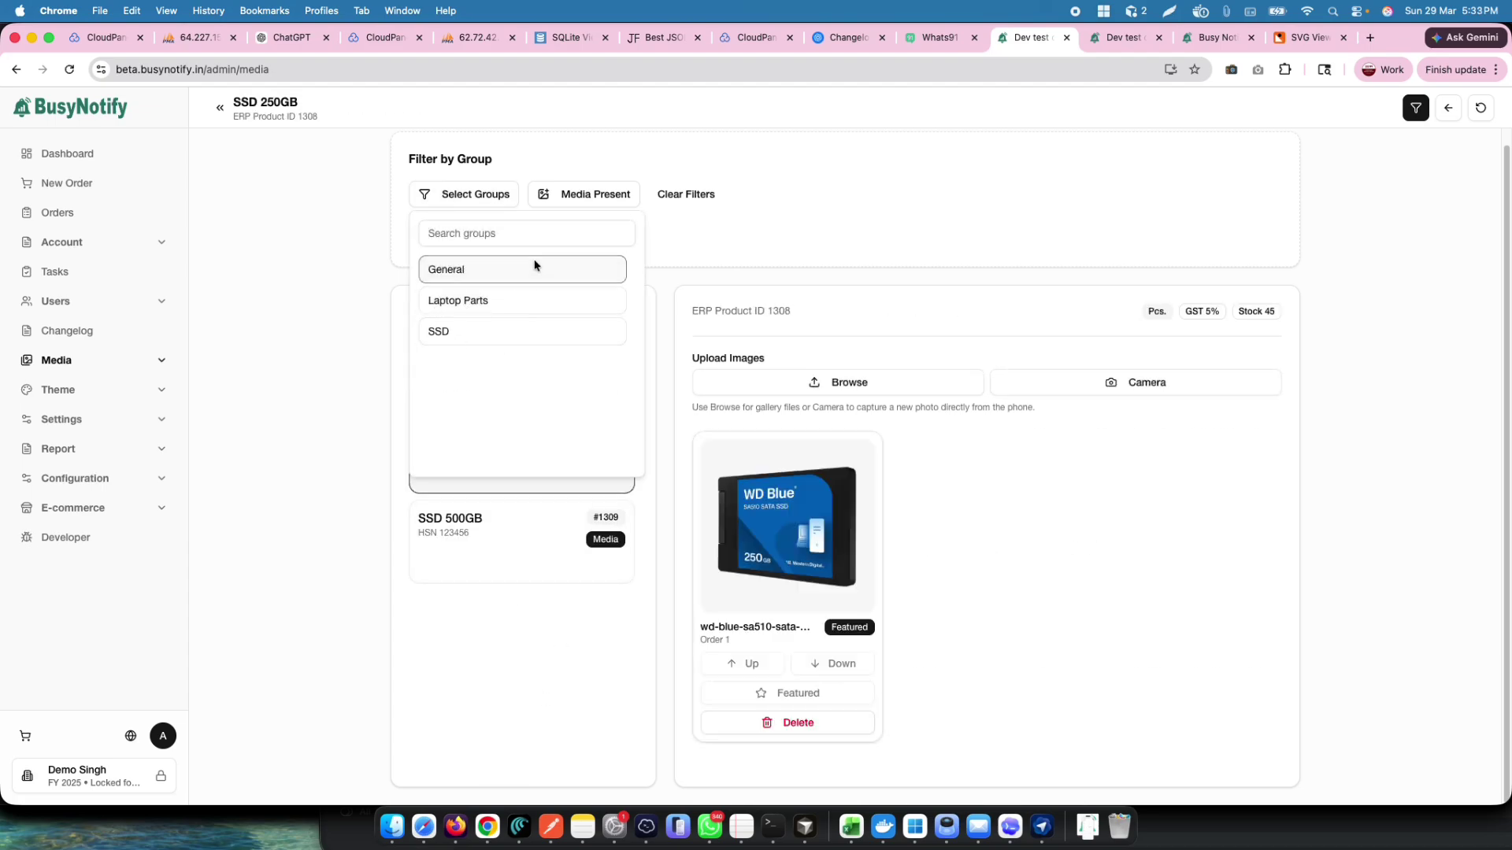
click(533, 268)
click(687, 228)
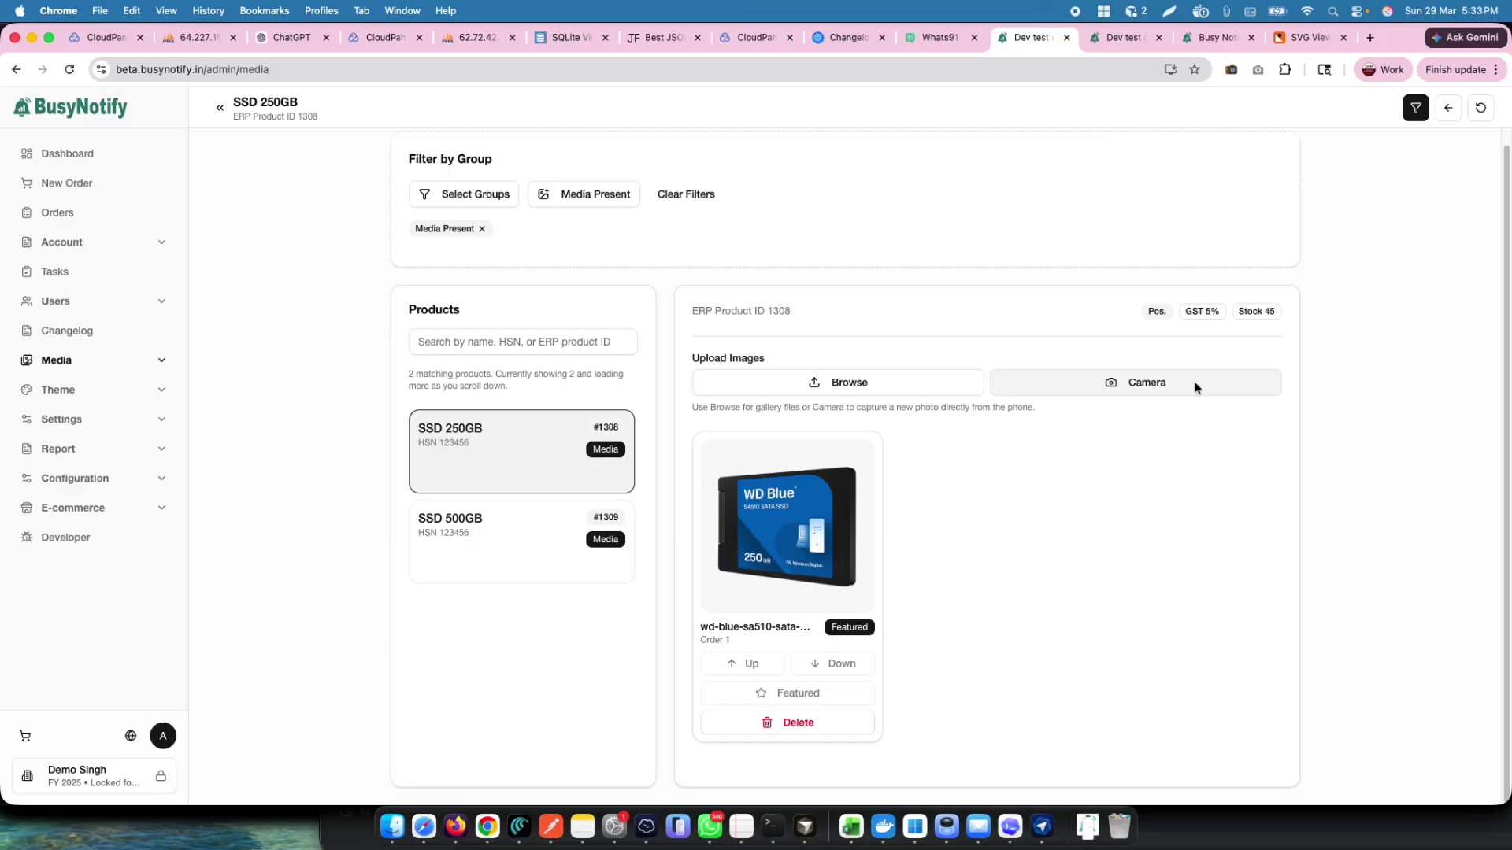
- Switch to Notes and highlight the tenth item about PWA support, followed by the eleventh about the PWA install help button
key(super+Tab)
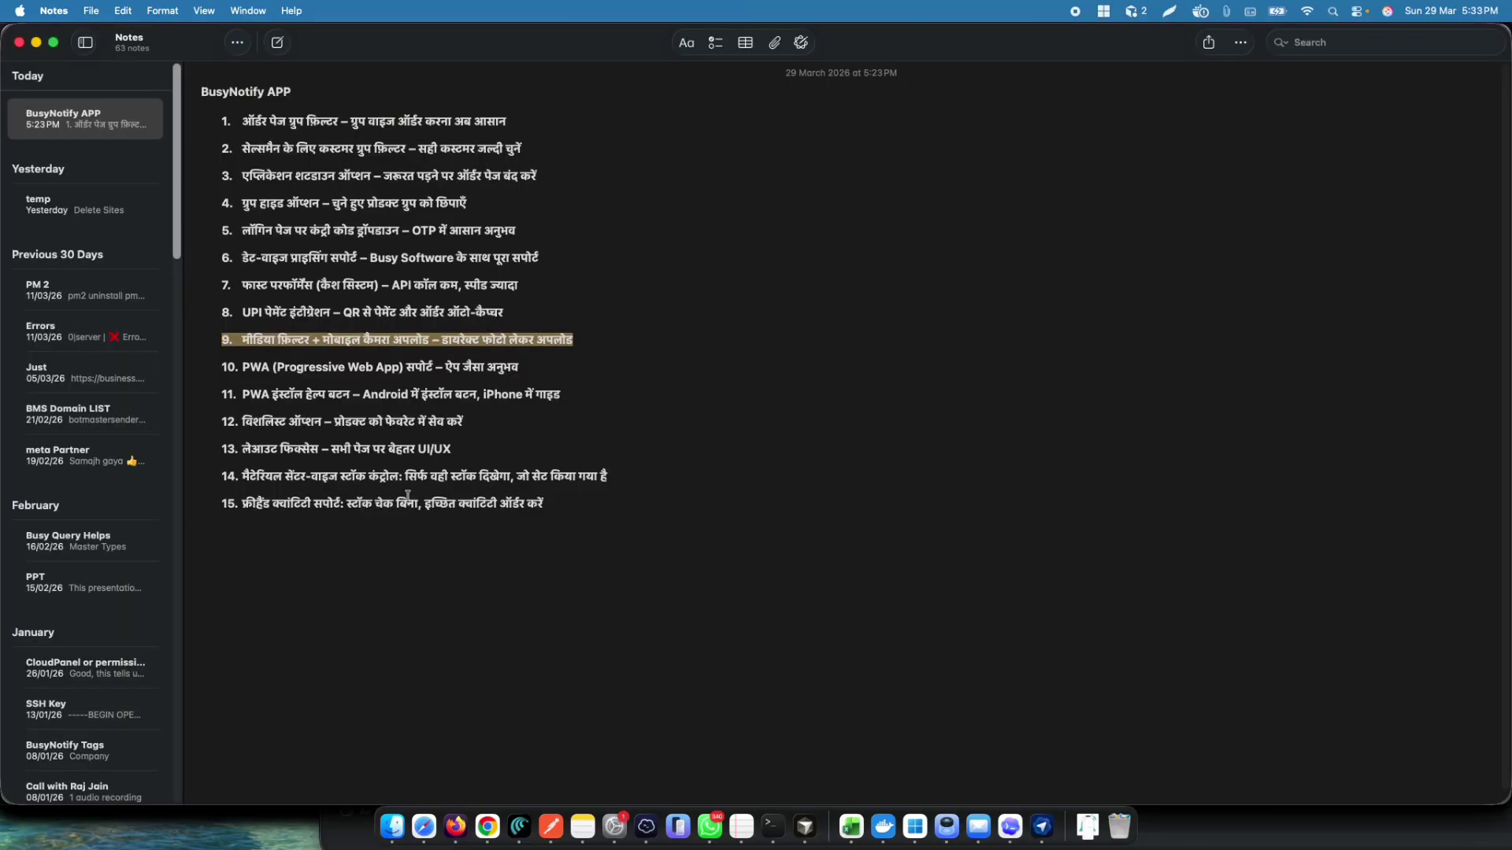
click(517, 370)
key(shift+alt+Left)
key(shift+alt+Left)
key(shift+alt+Left)
key(shift+alt+Left)
key(shift+alt+Left)
key(shift+alt+Left)
key(shift+alt+Left)
key(shift+alt+Left)
key(shift+alt+Left)
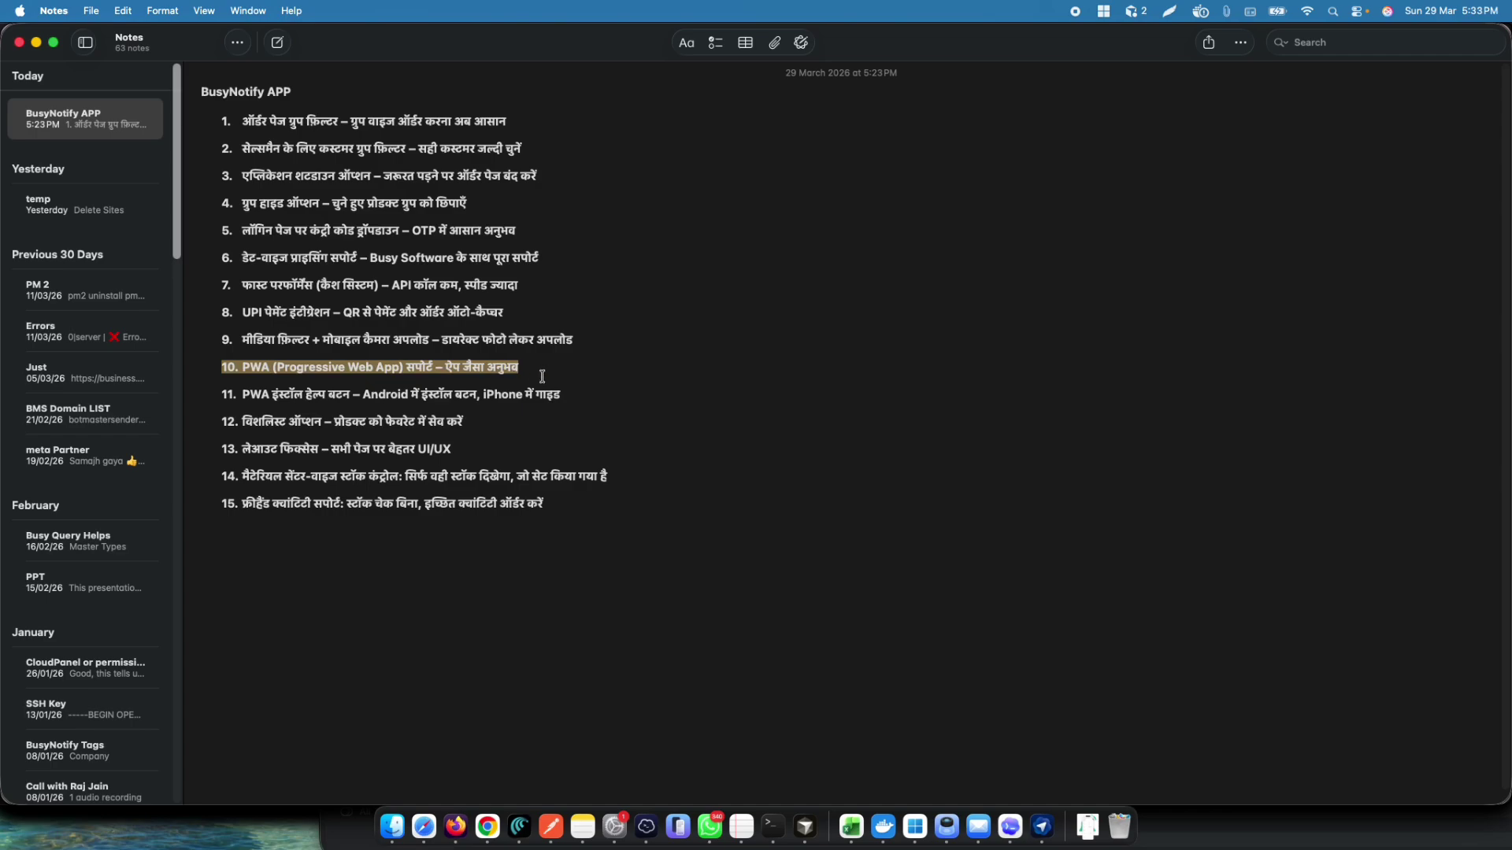
drag(539, 368, 223, 368)
drag(596, 395, 213, 396)
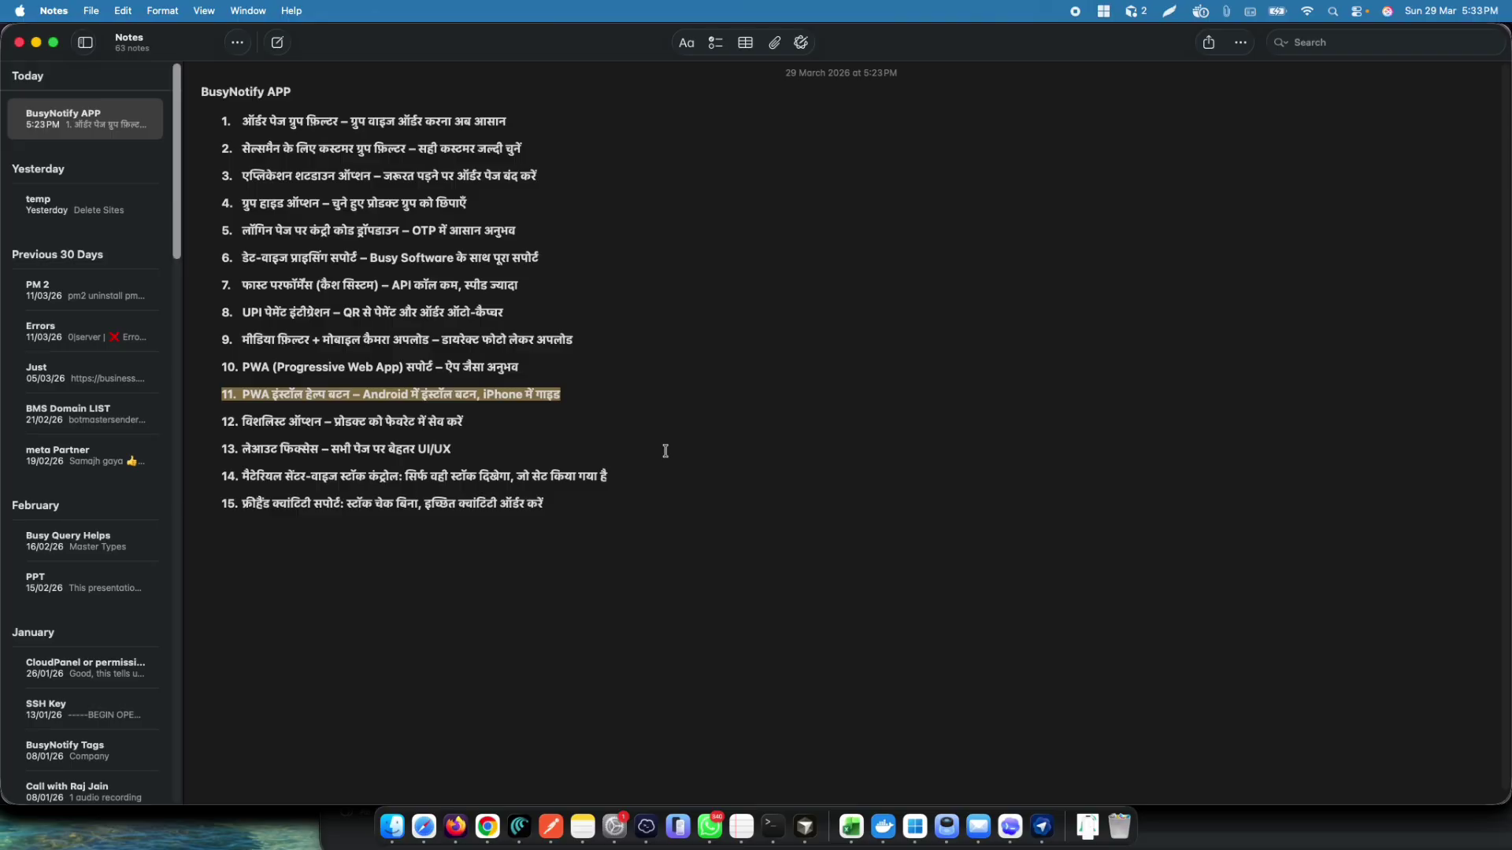
- Switch to Chrome, open the E-commerce storefront settings, and examine the PWA Install Prompt section with its Auto Show Install Help option
key(super+Tab)
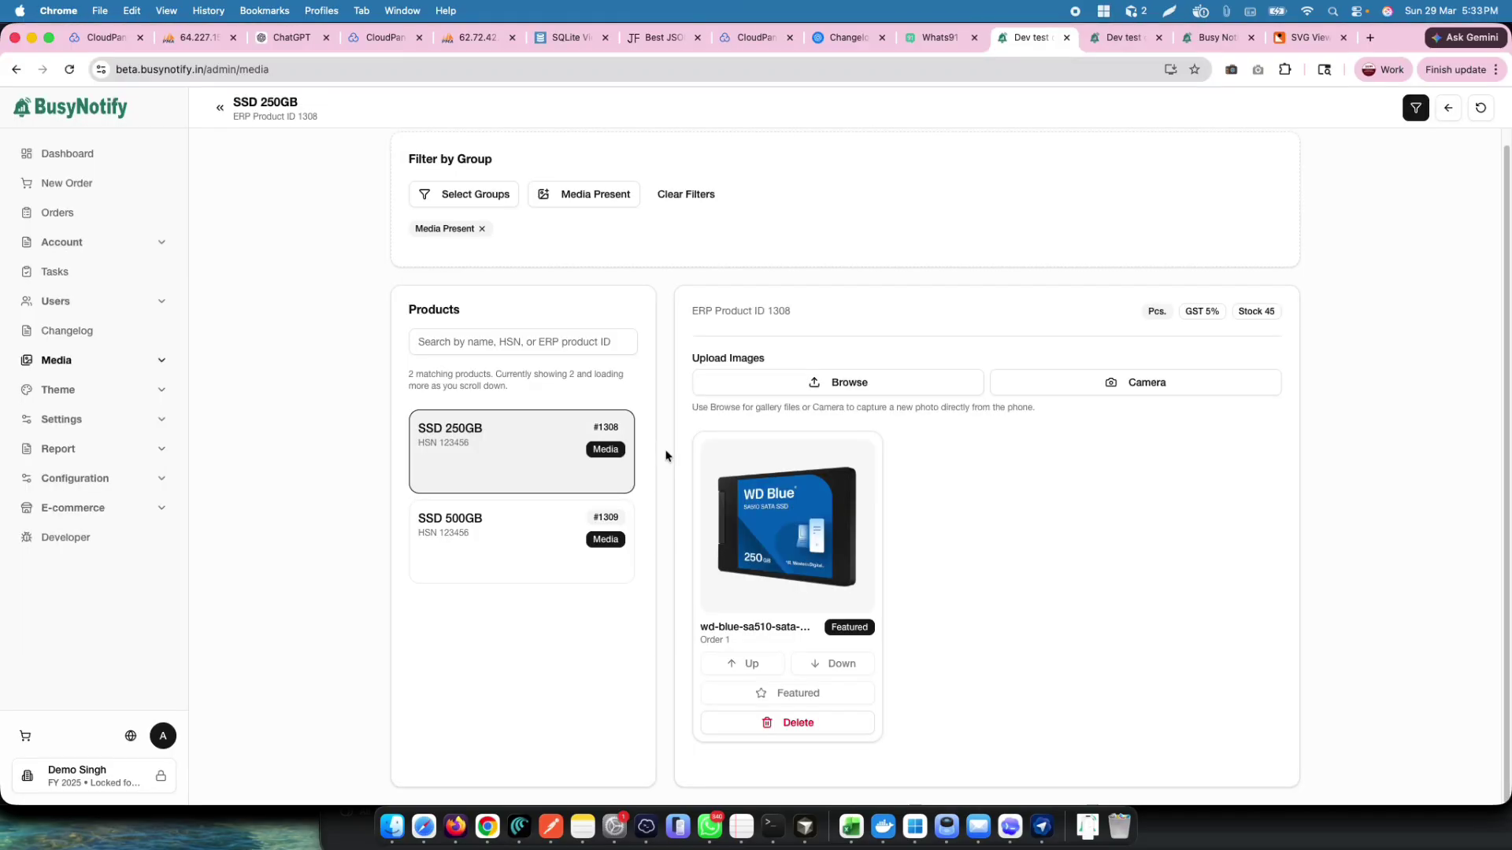
click(83, 512)
click(85, 536)
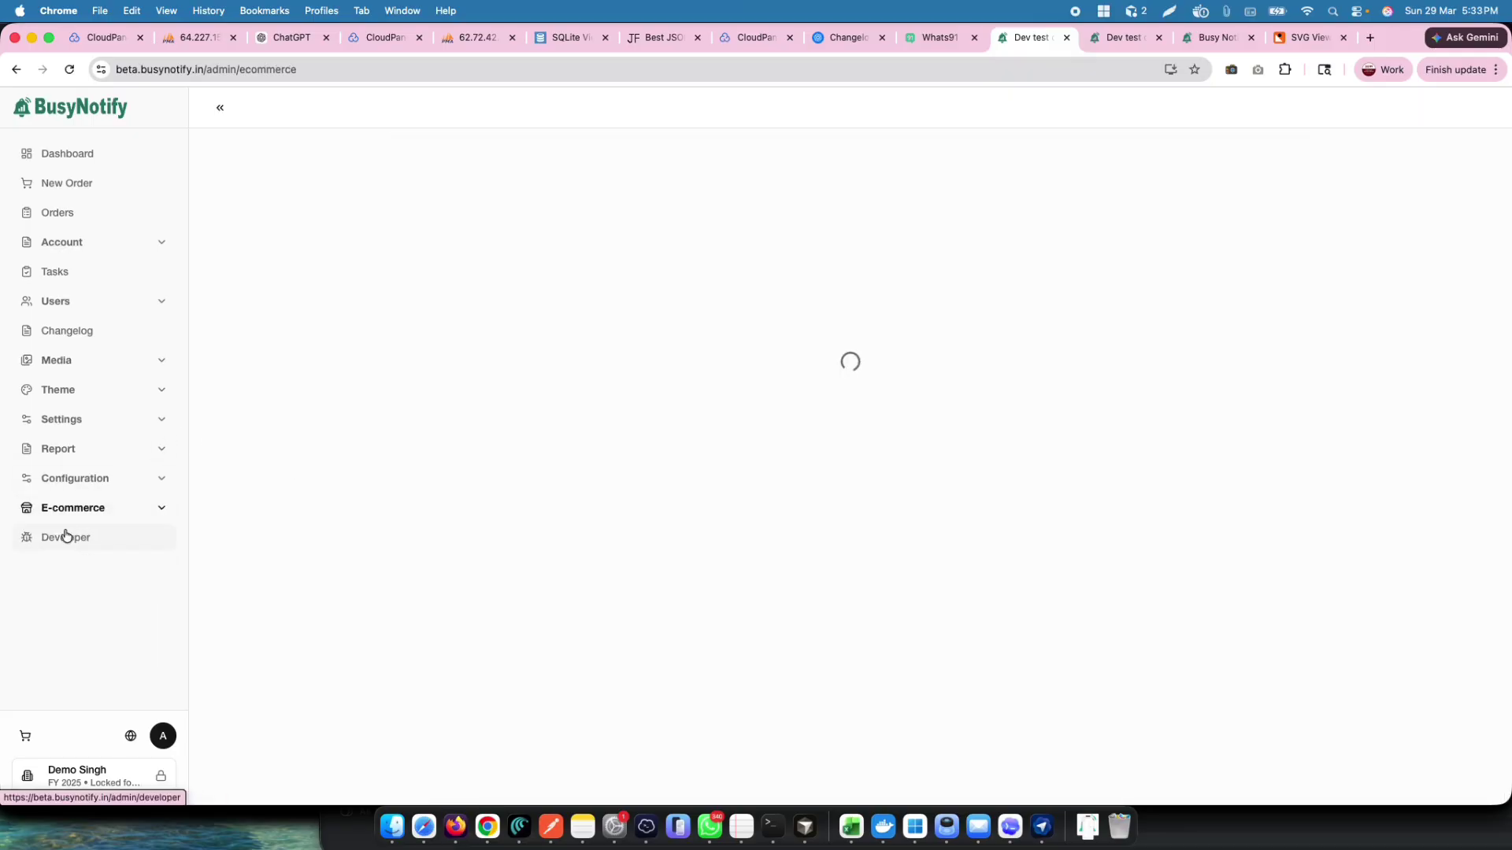
scroll(443, 451, down, 10)
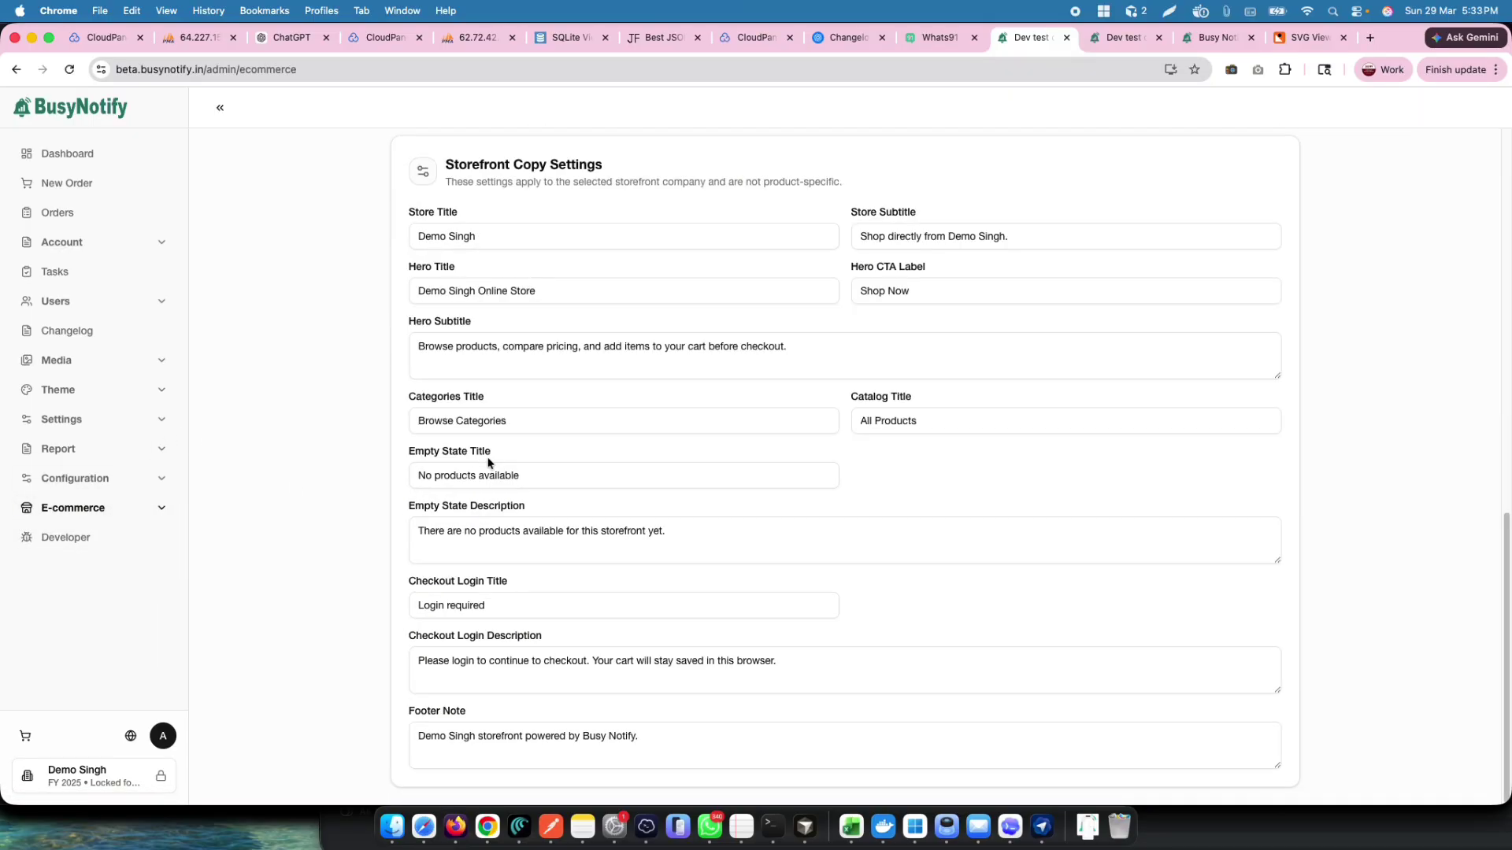
scroll(543, 383, up, 4)
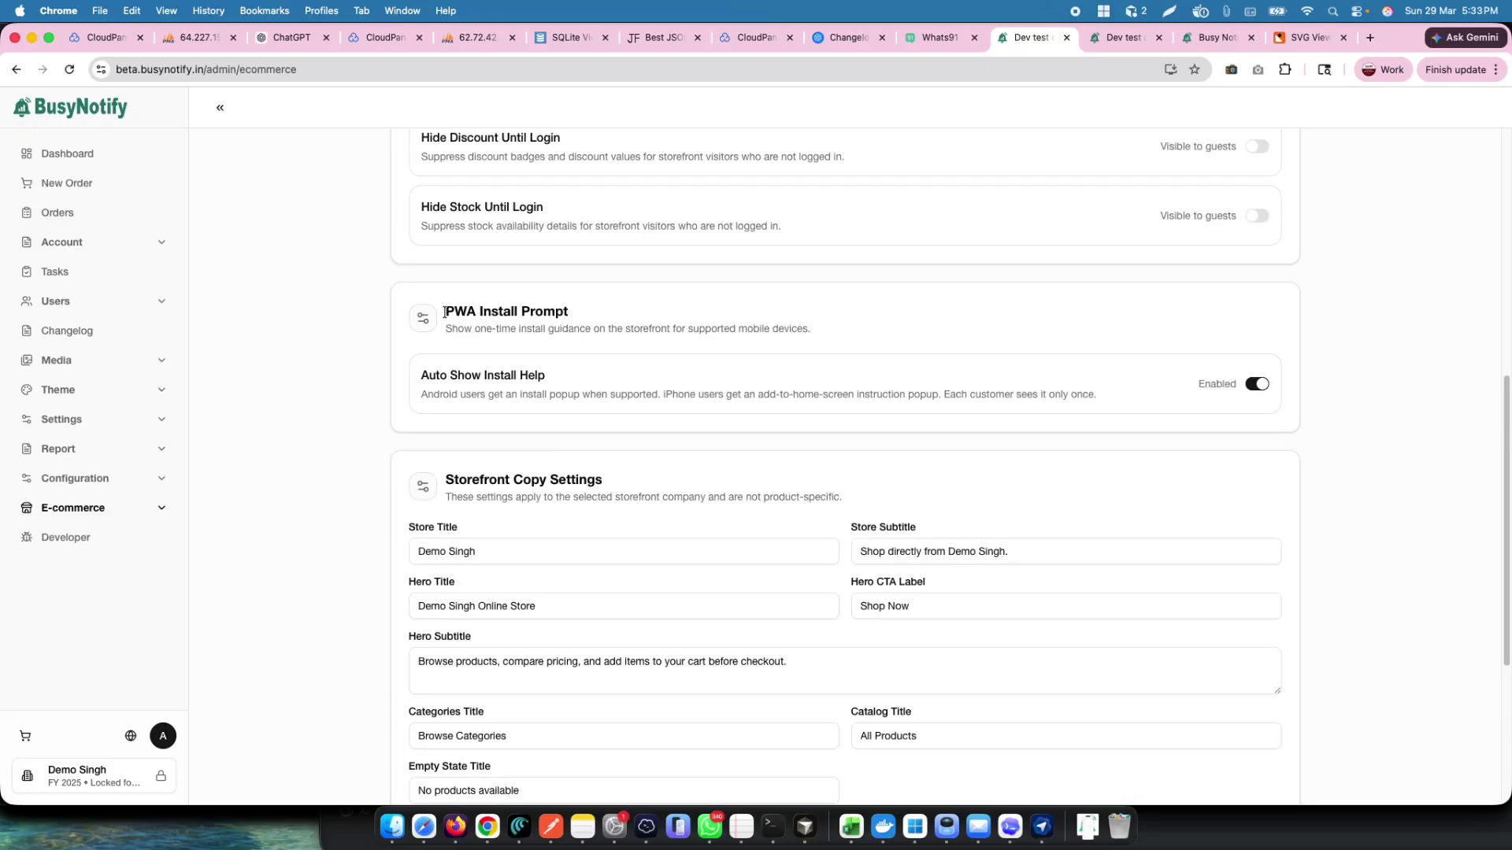
drag(446, 311, 725, 309)
click(725, 309)
scroll(1265, 386, up, 7)
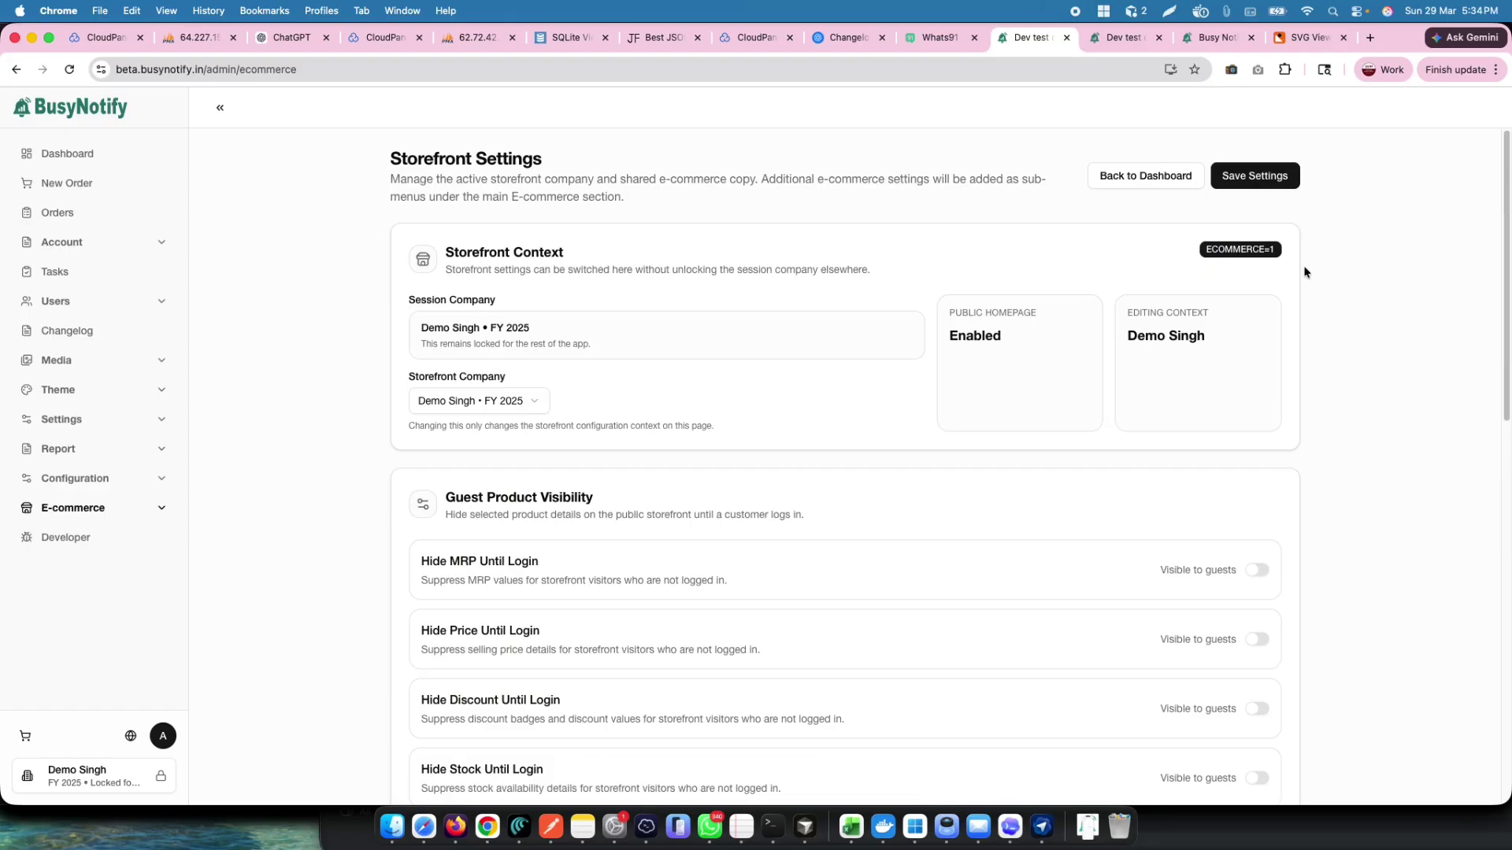
scroll(833, 601, down, 7)
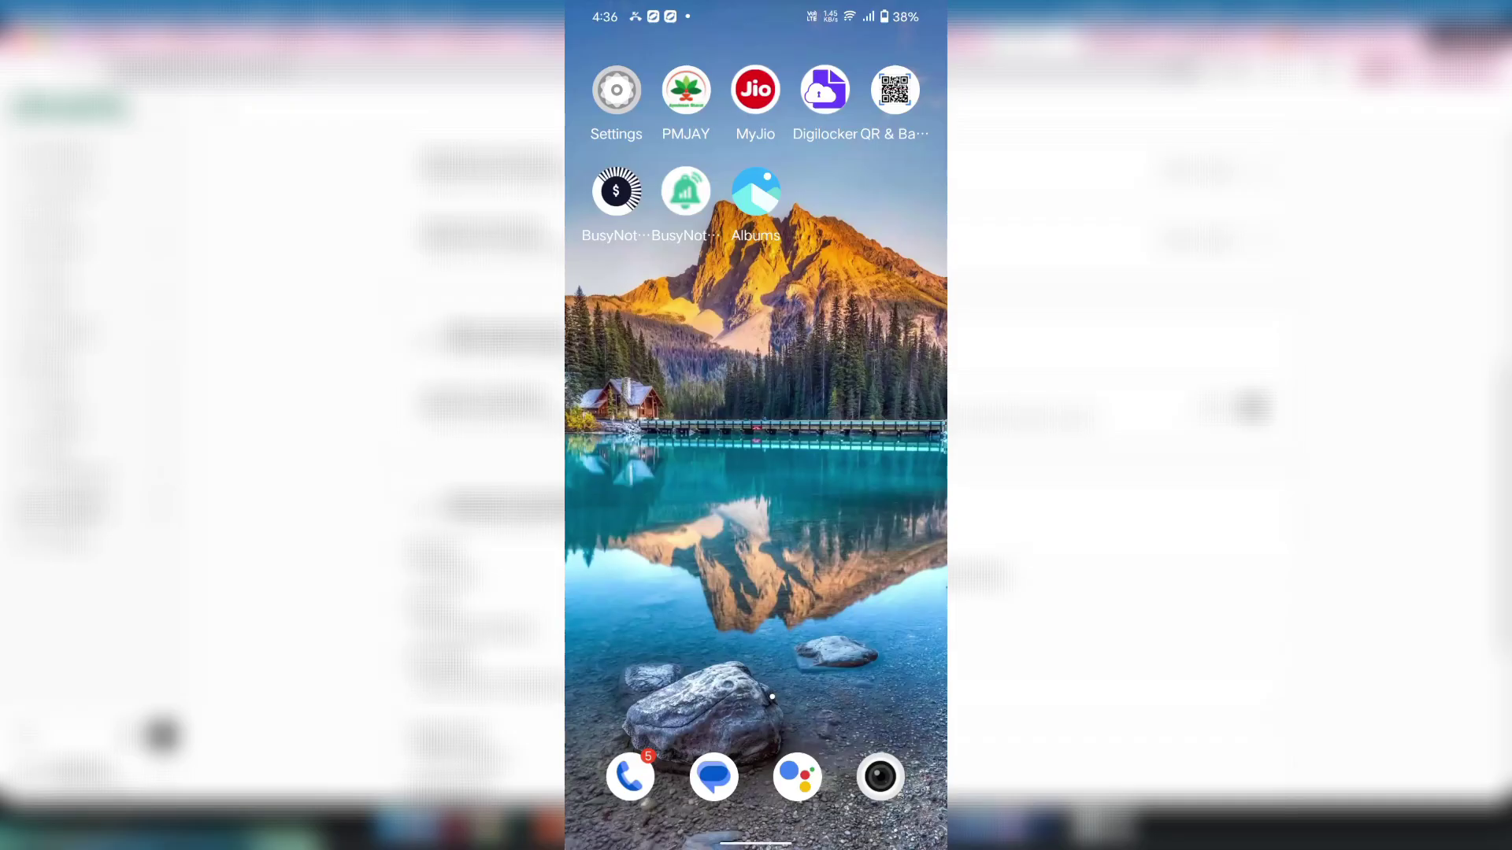
- On the Android phone, open the storefront in Chrome and install Beta App from the install prompt
drag(669, 512, 866, 511)
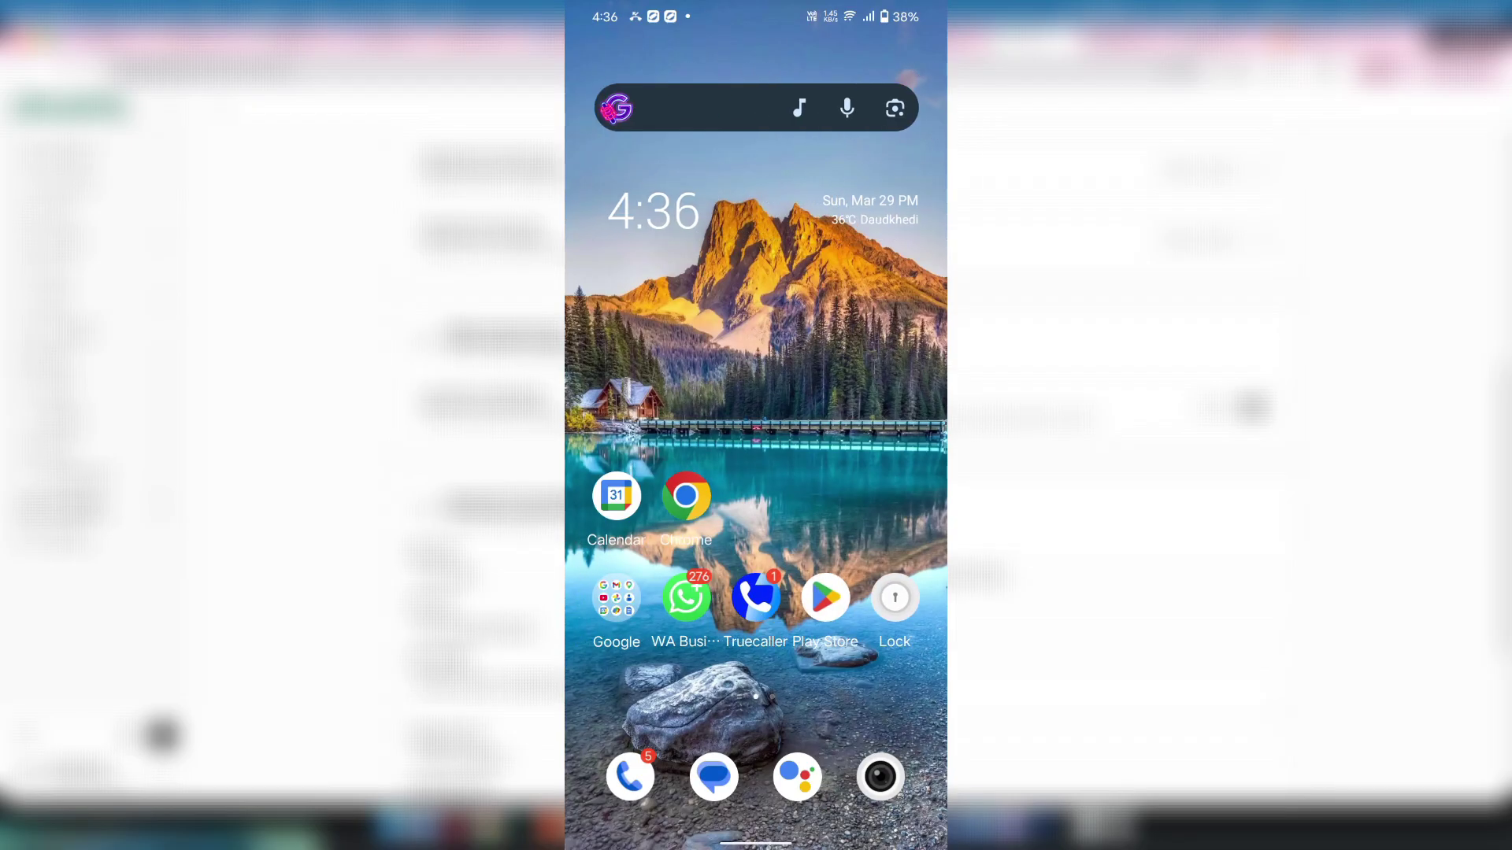
click(685, 494)
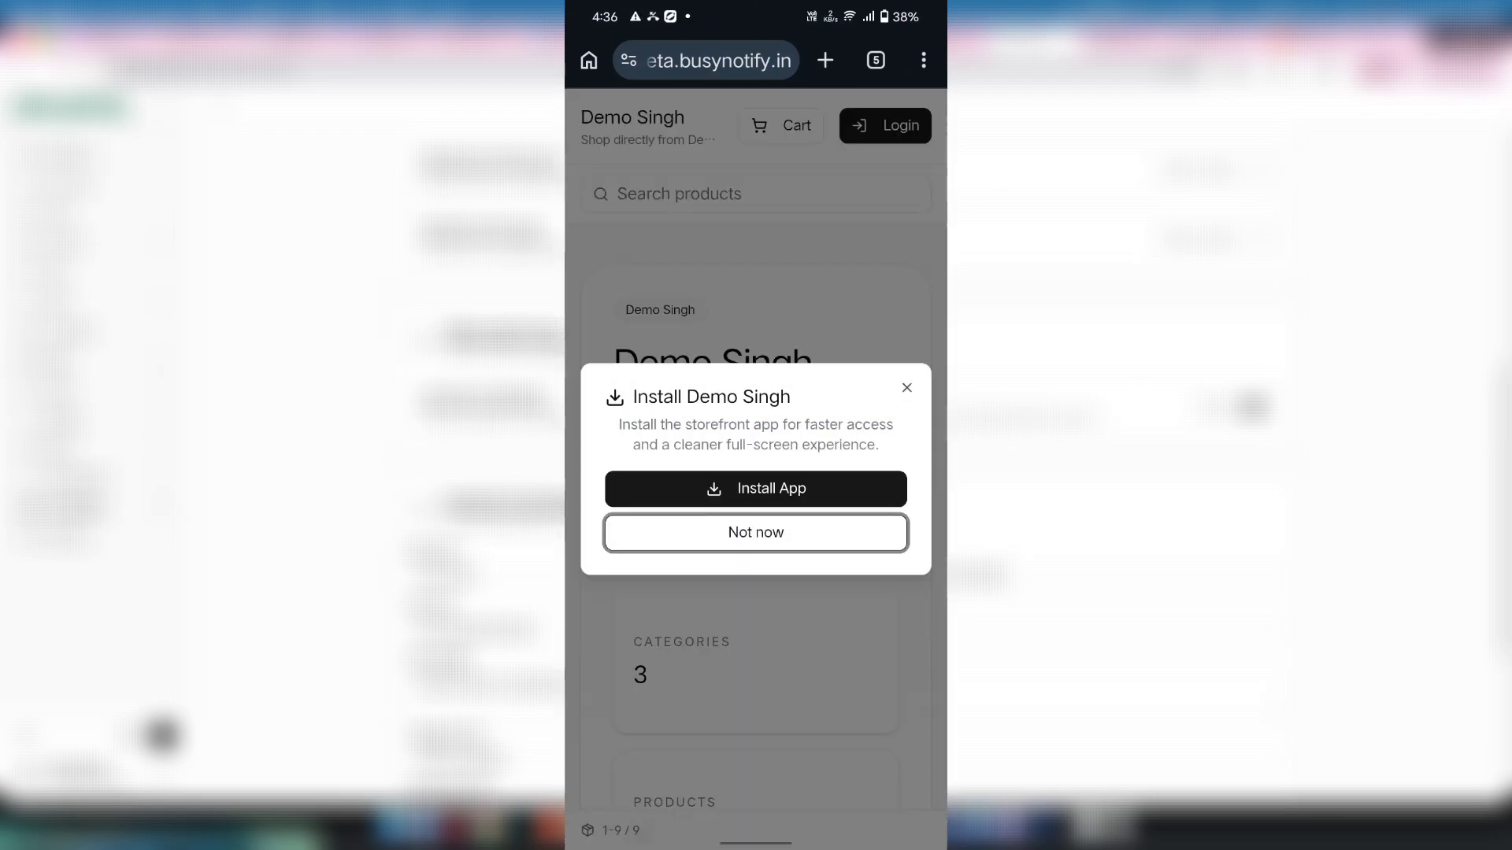
click(756, 489)
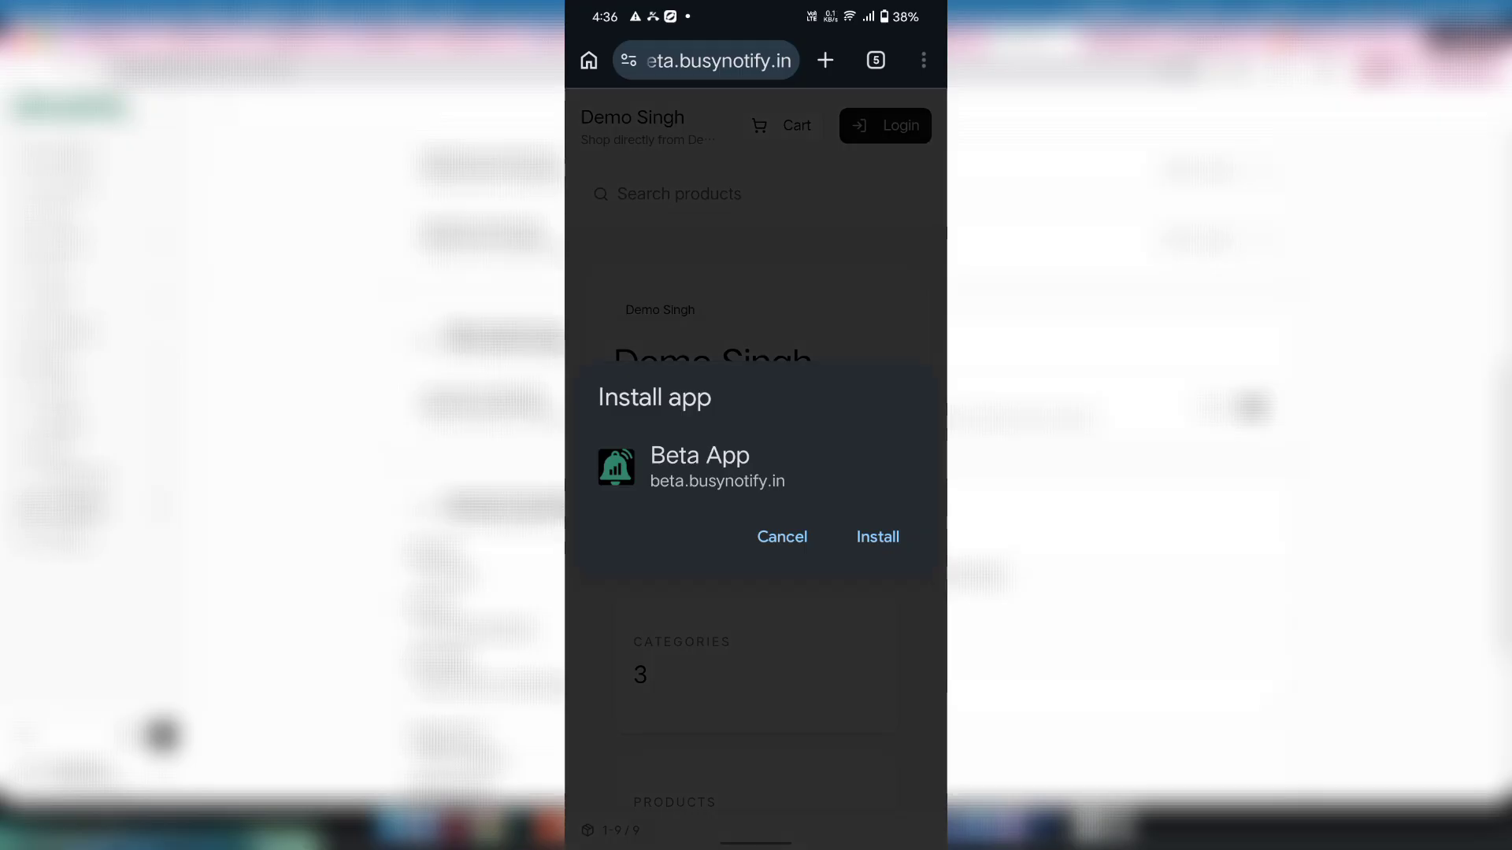
click(877, 537)
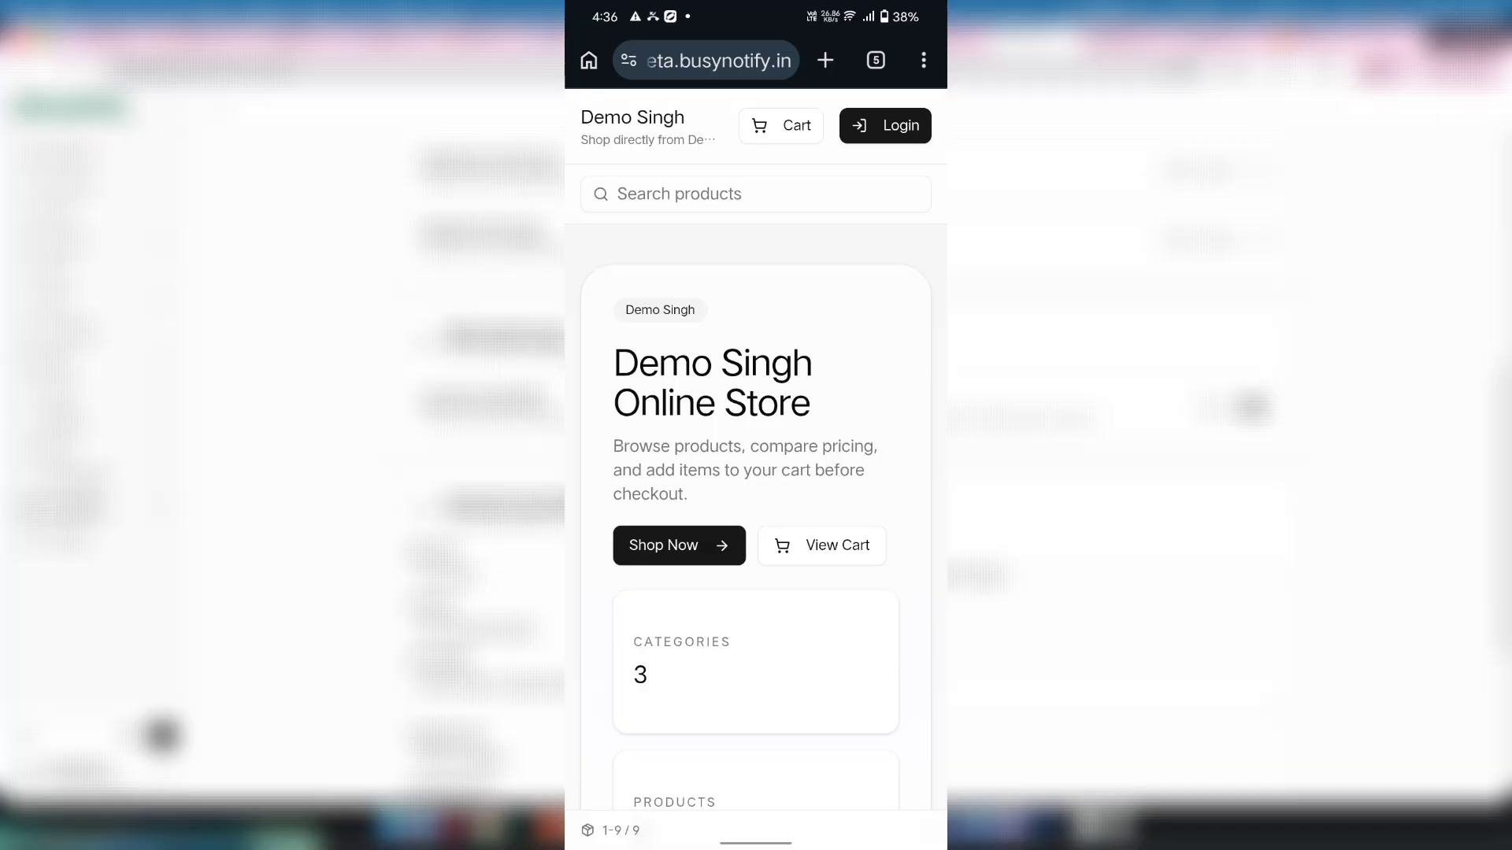
- Leave the browser, find the installed Beta App in the phone's list of all apps, and launch it
drag(779, 819, 780, 551)
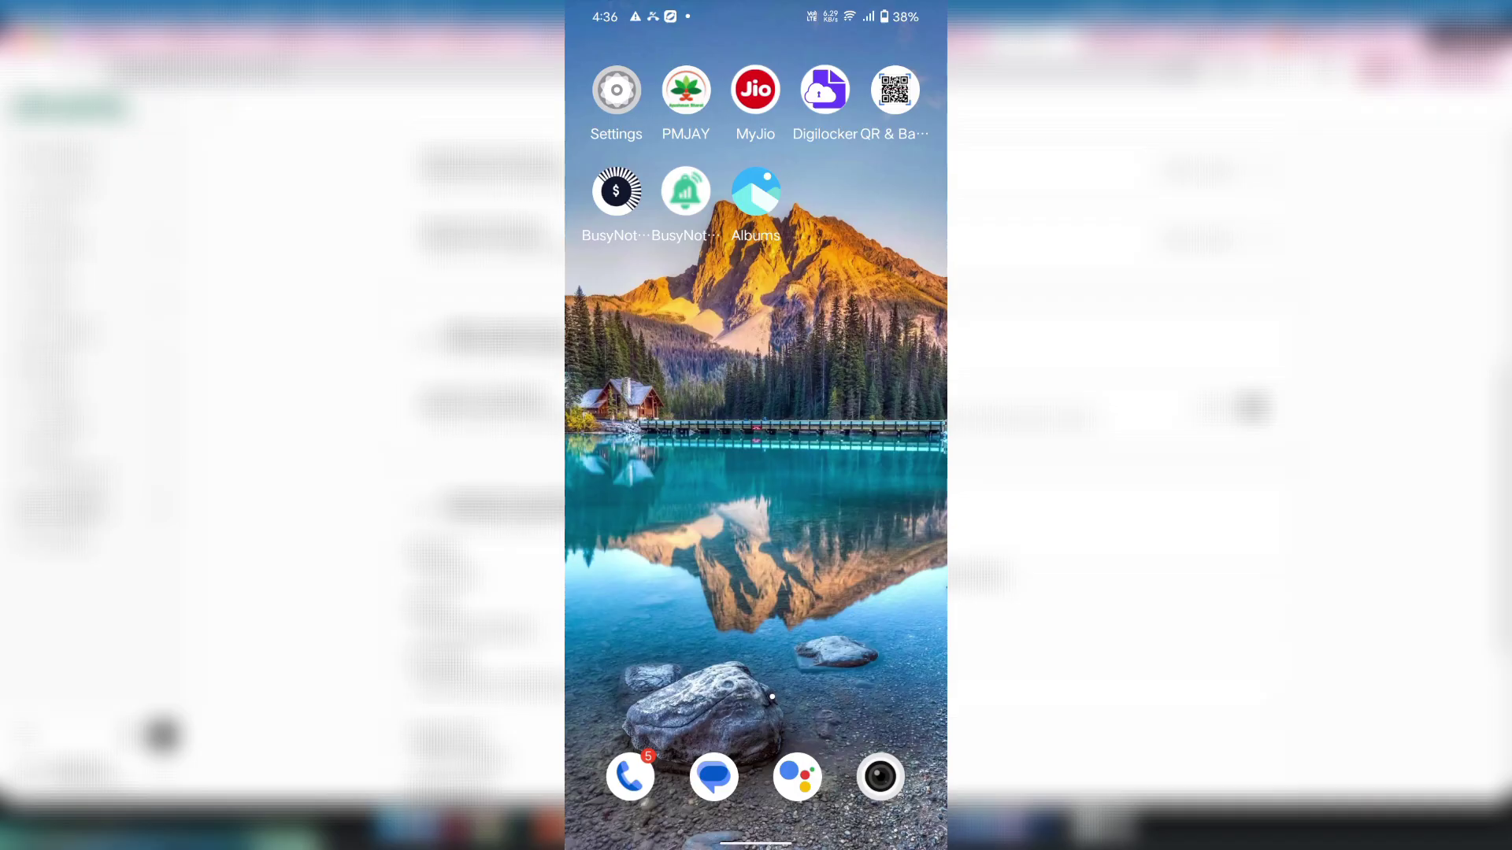
drag(819, 630, 894, 393)
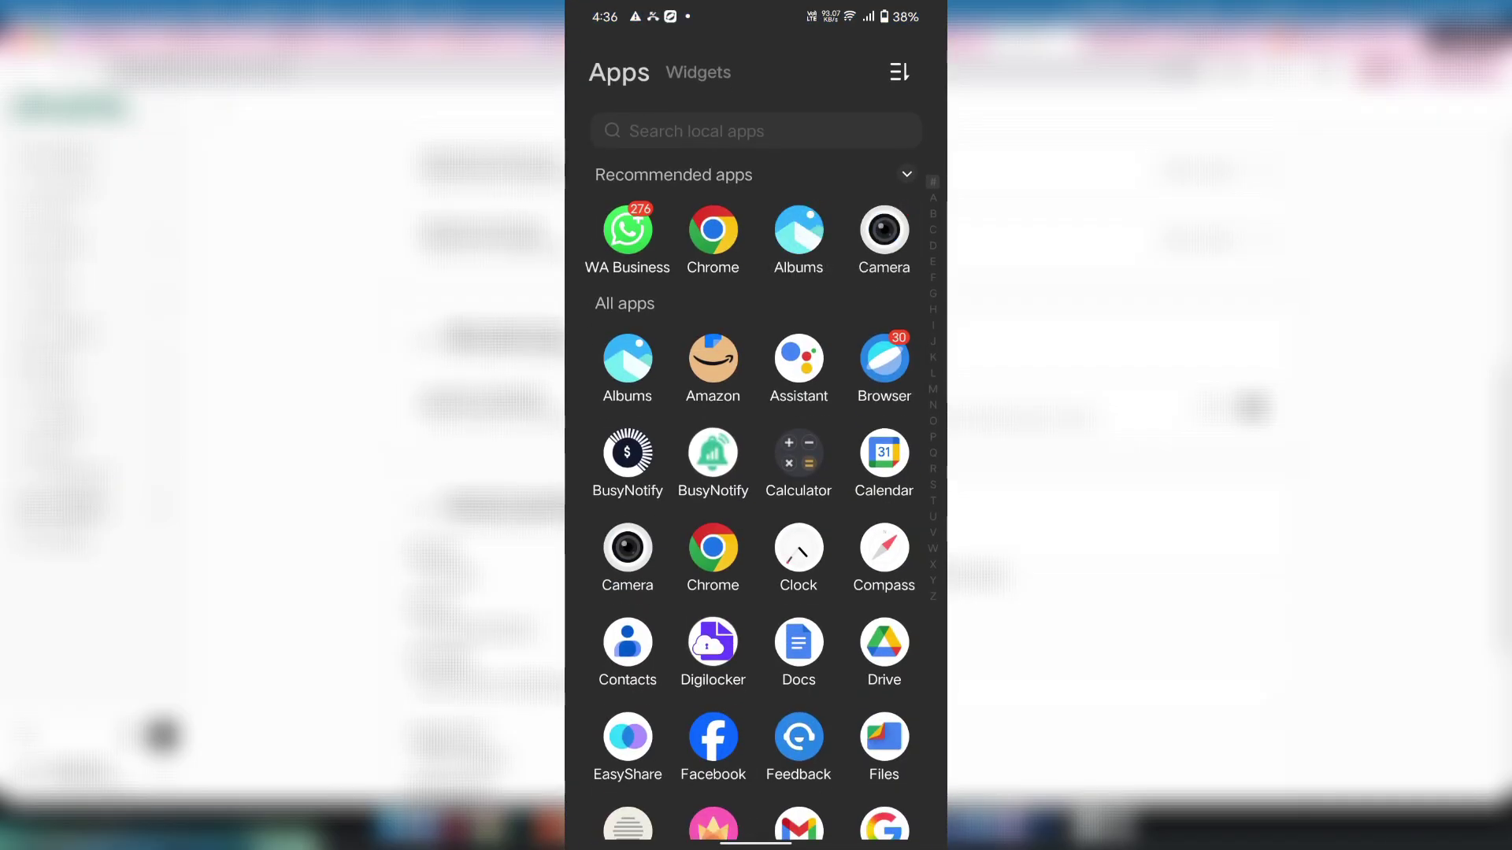
scroll(871, 574, down, 12)
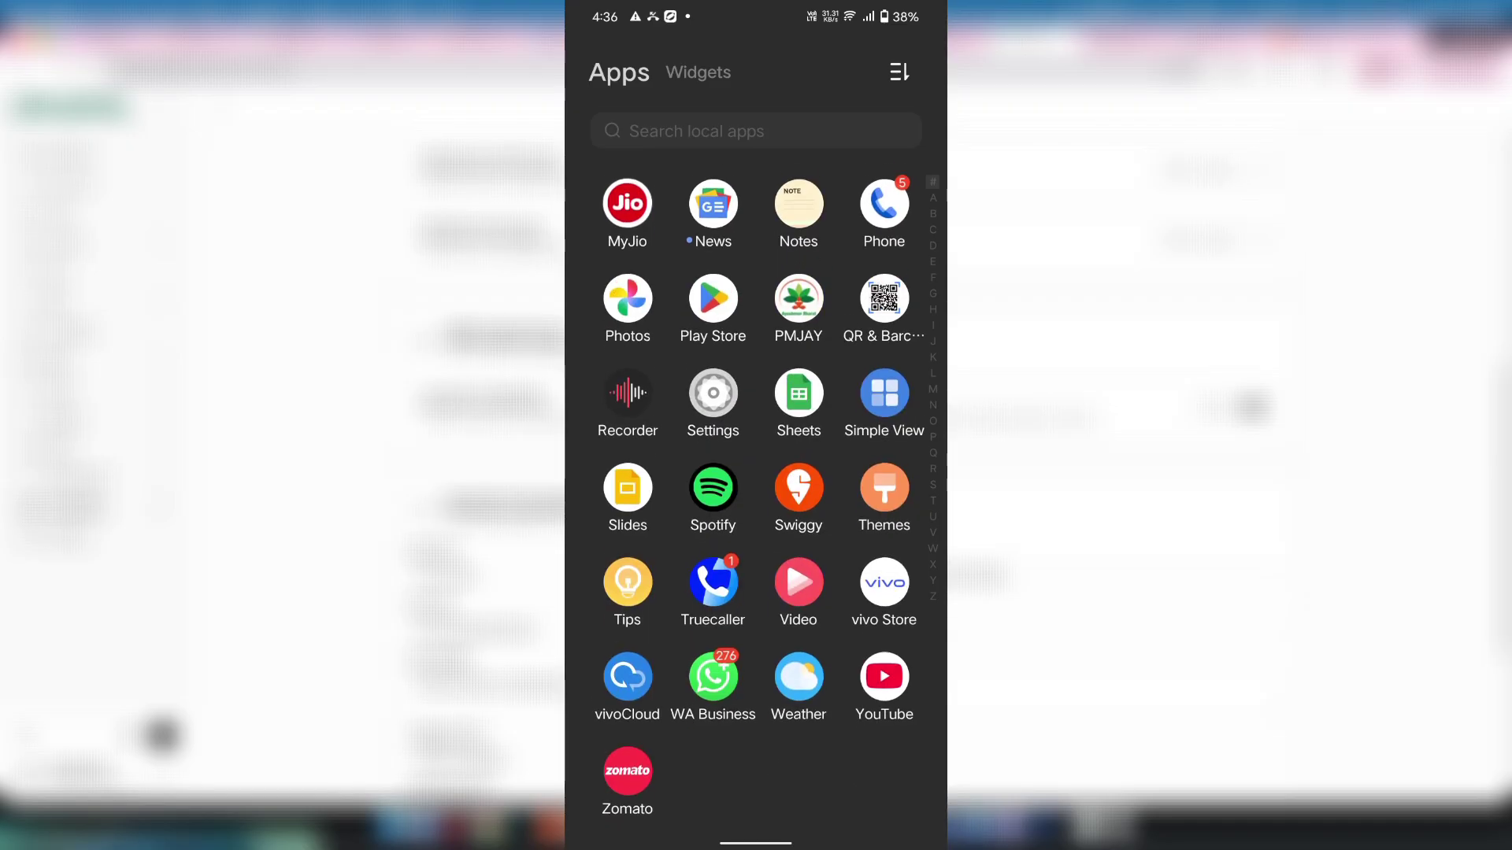
scroll(800, 556, up, 5)
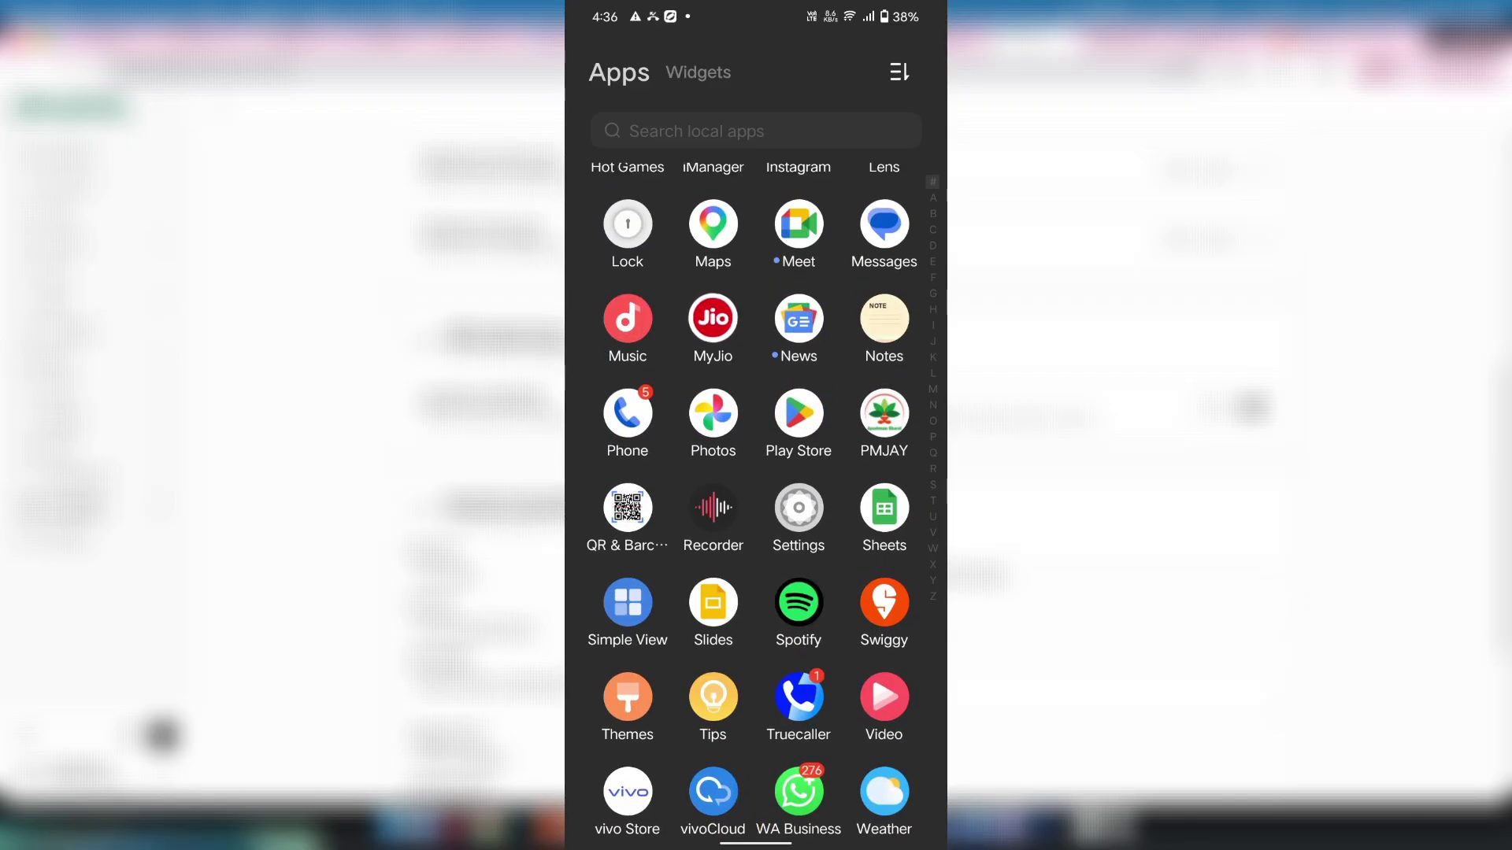
scroll(787, 709, up, 6)
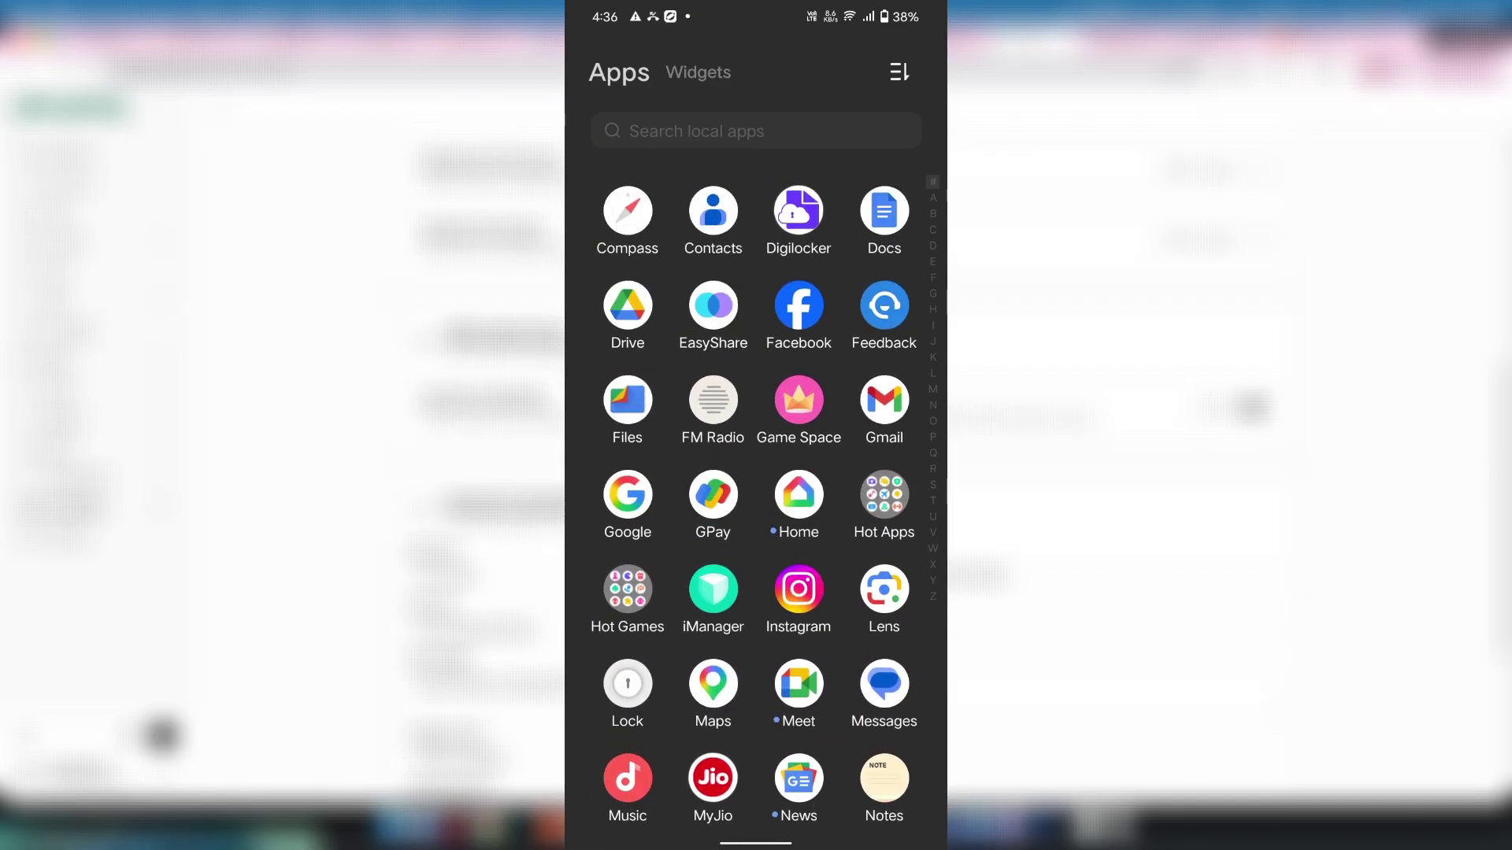
scroll(756, 504, up, 5)
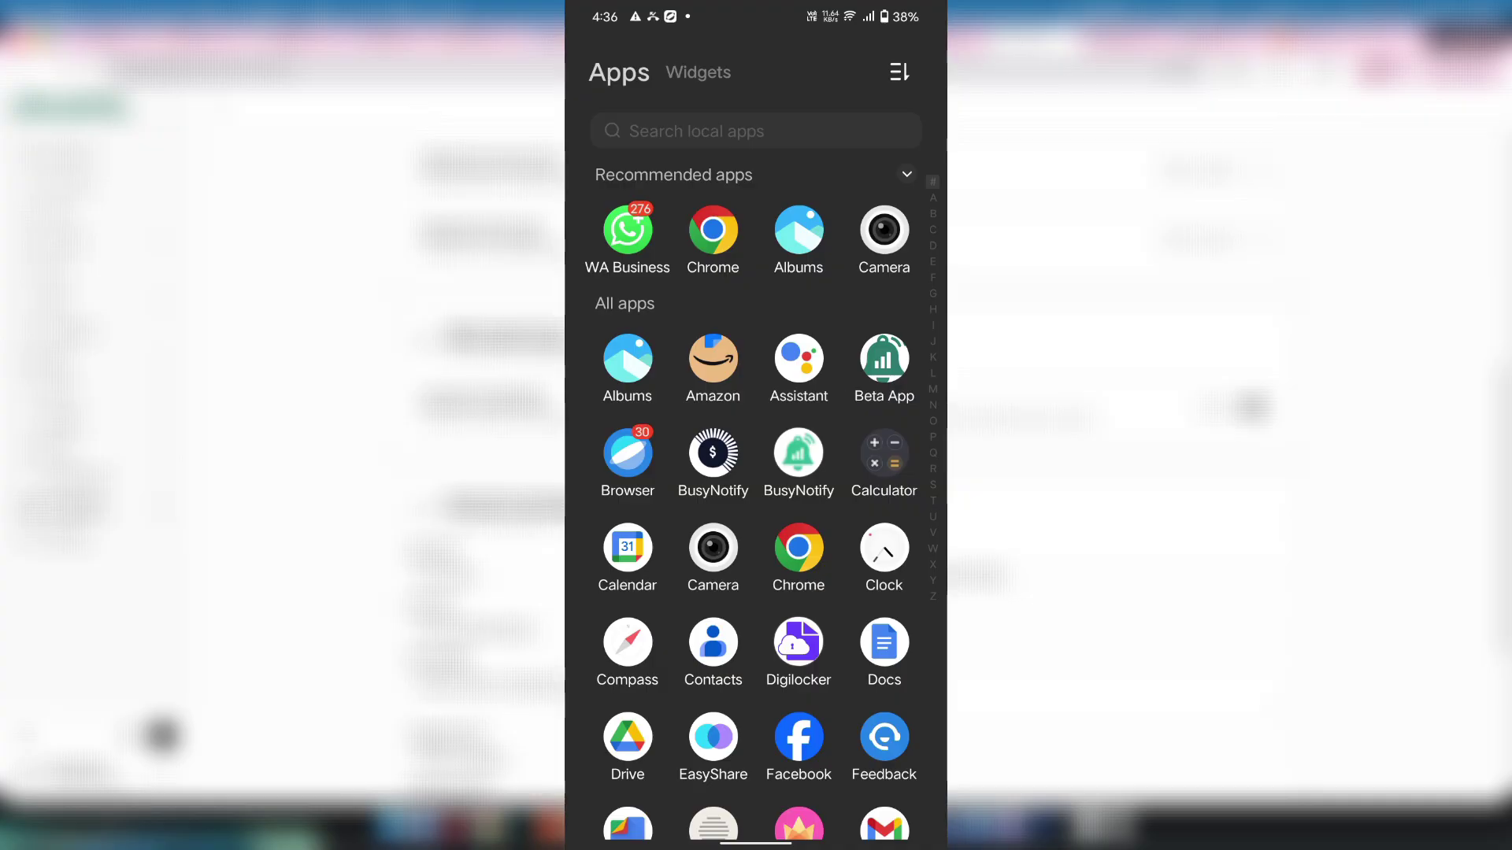
click(885, 359)
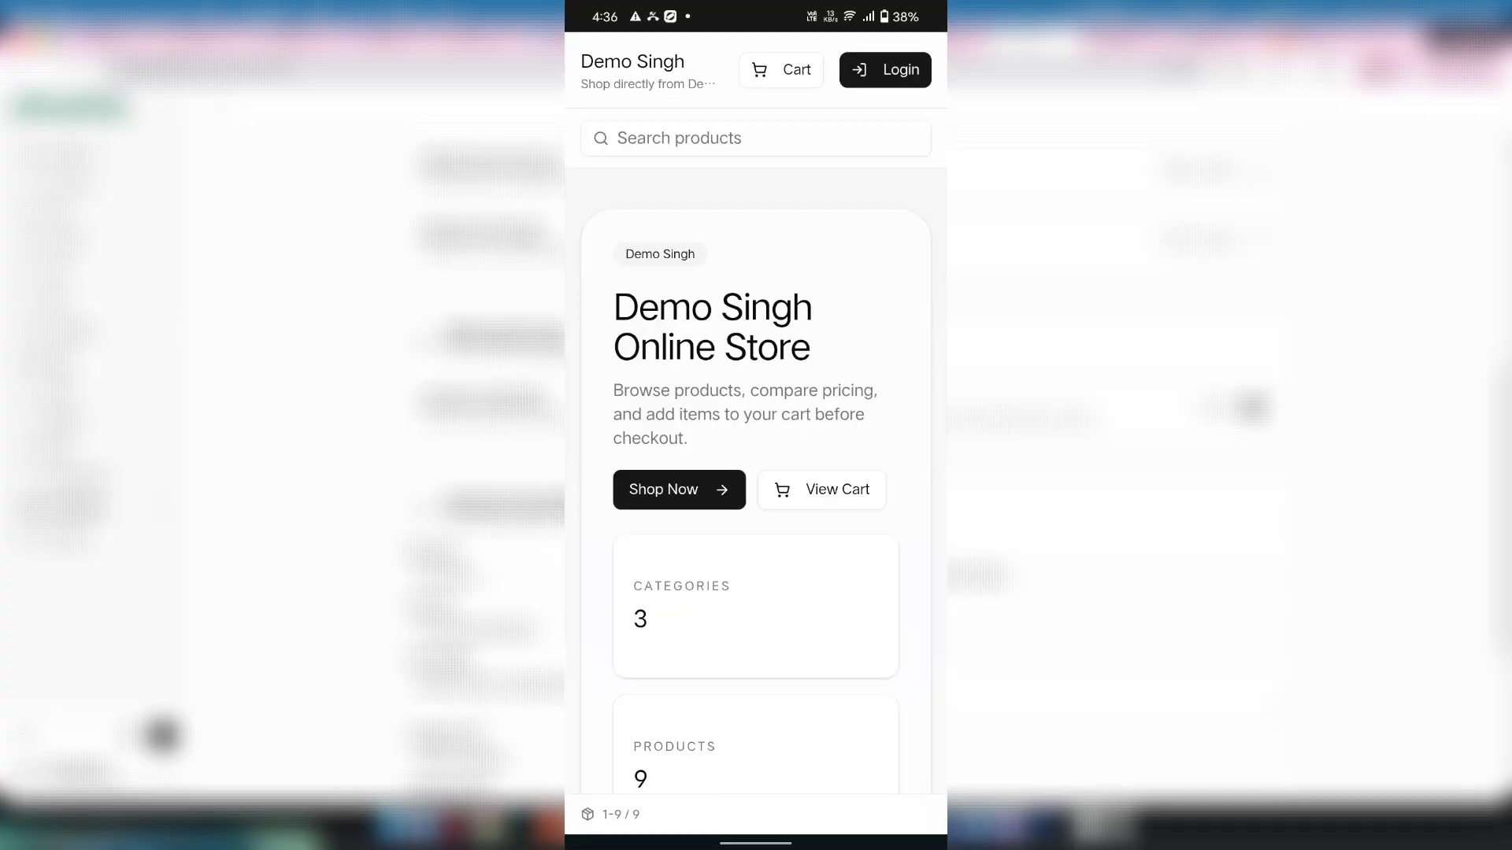
- Browse the storefront's product list in the installed app and go to login
scroll(810, 634, down, 10)
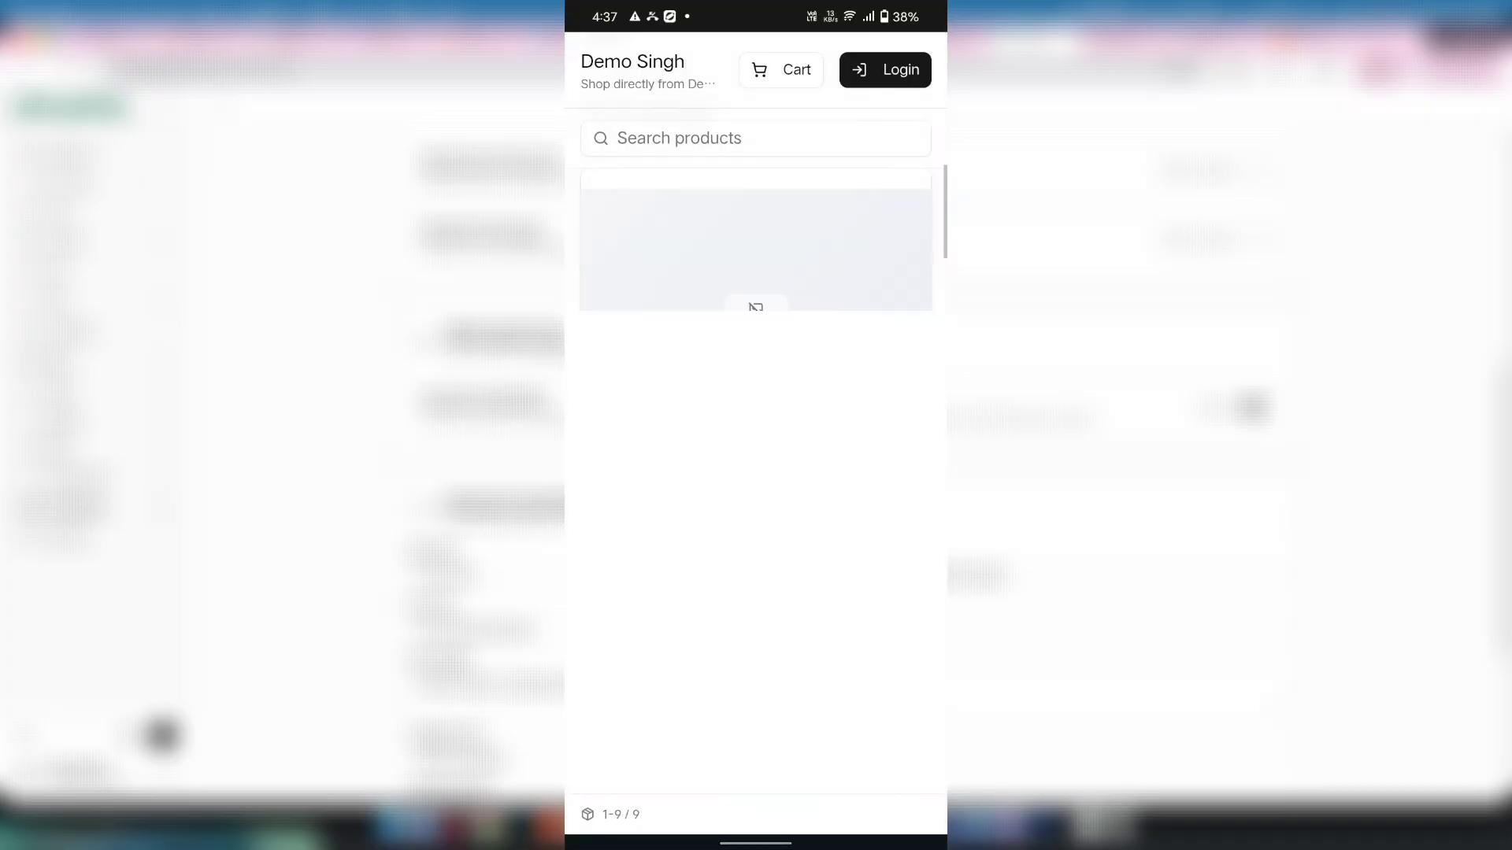
scroll(756, 473, down, 10)
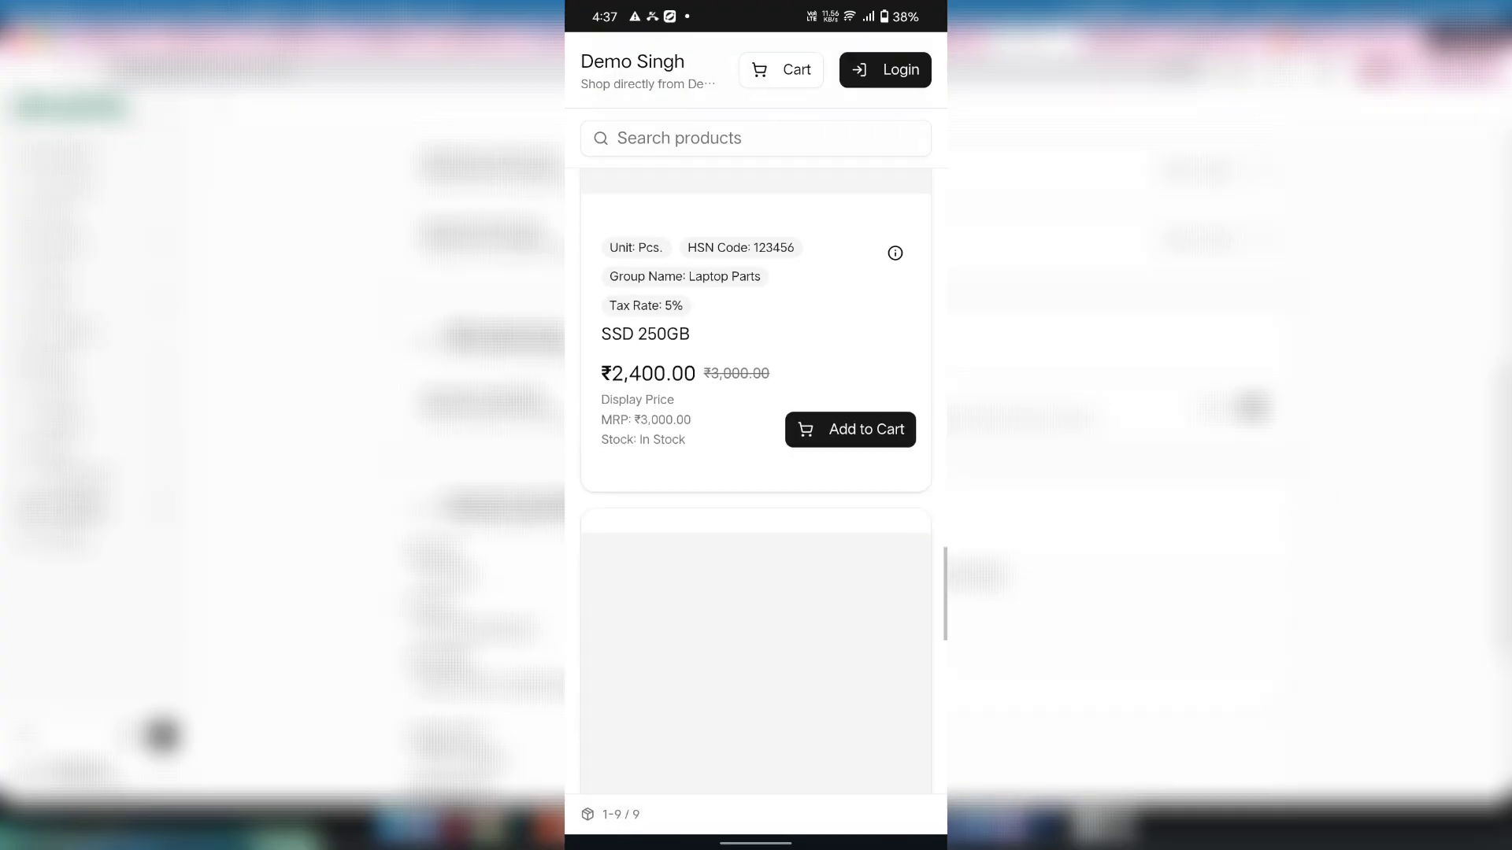
click(885, 70)
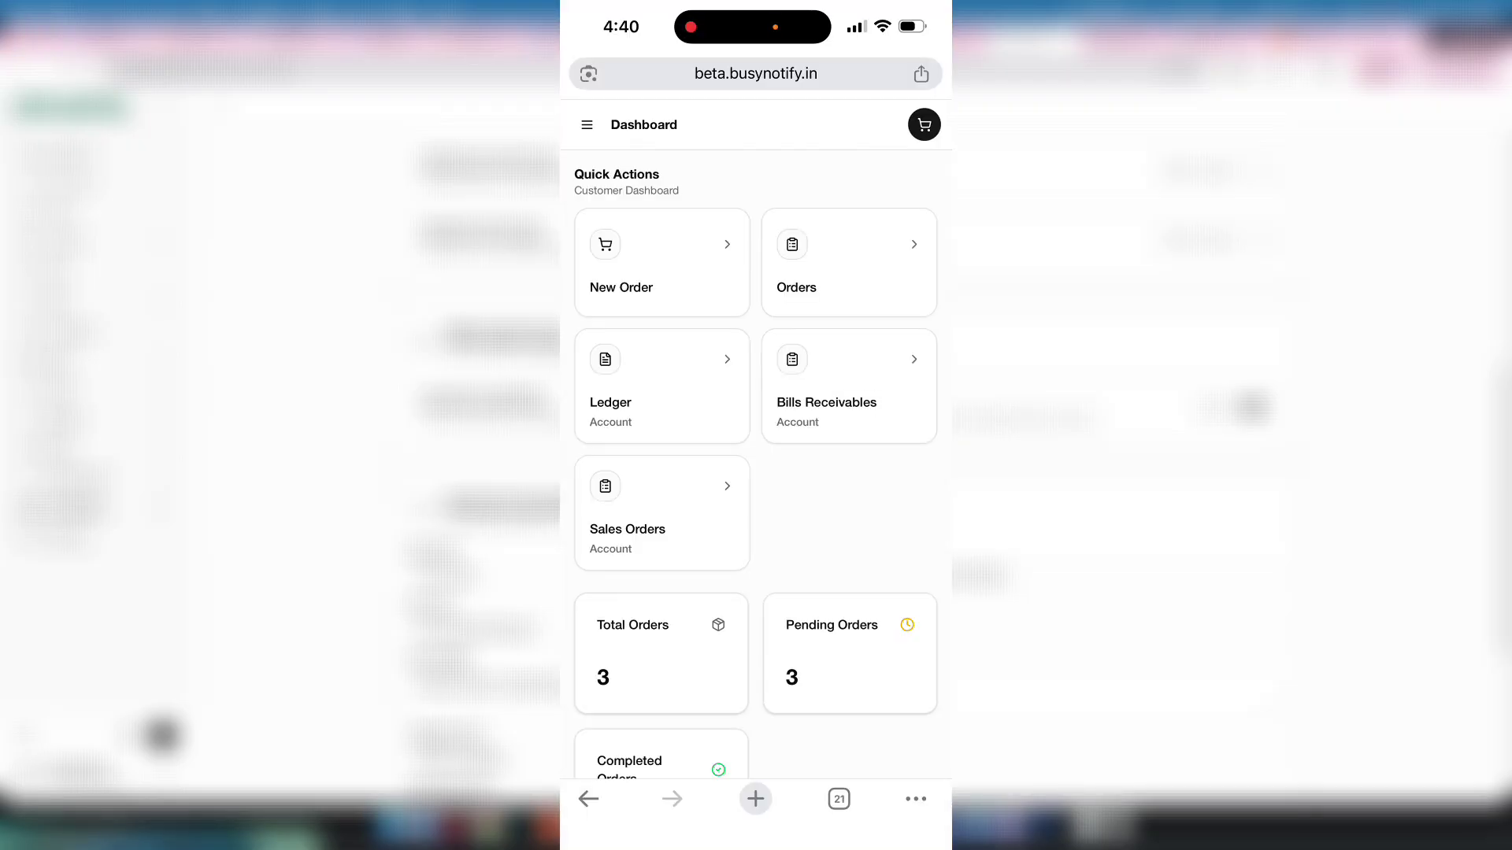
- On the iPhone, look through the customer dashboard's quick actions, order summaries and recent orders
scroll(756, 473, down, 5)
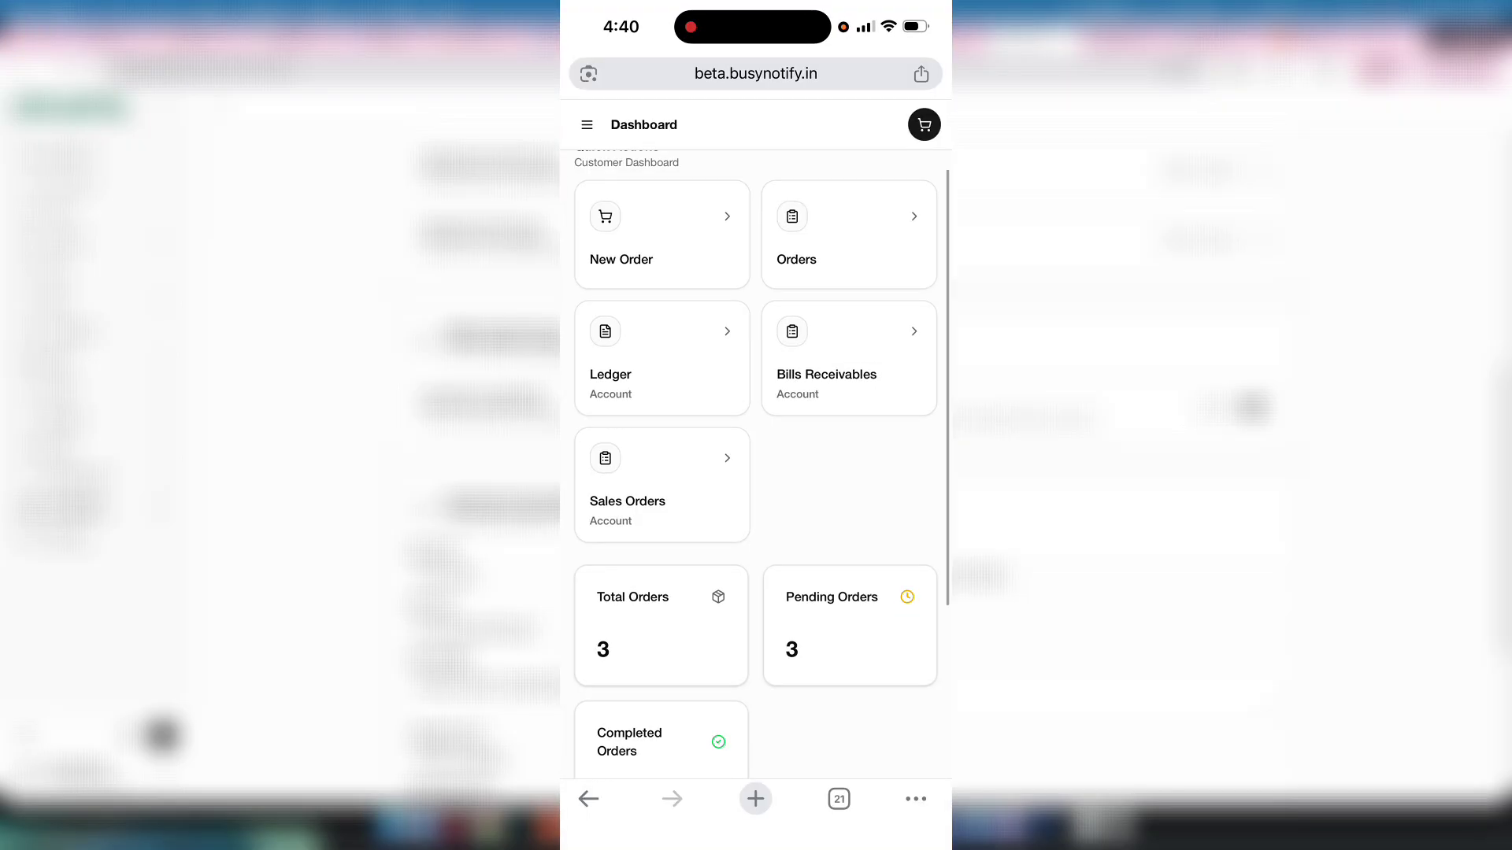
scroll(756, 472, up, 5)
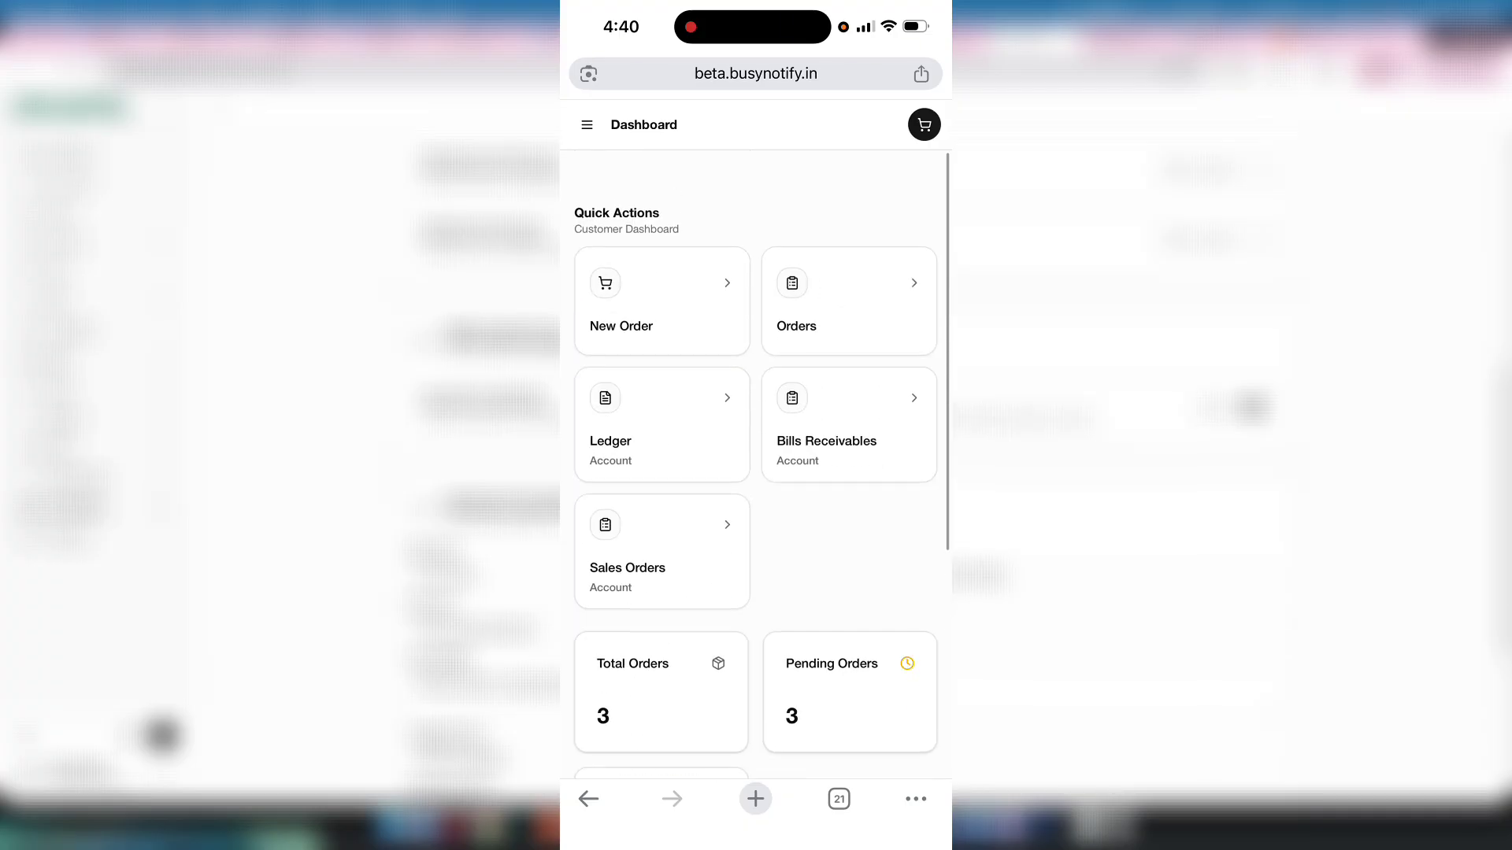
scroll(756, 472, down, 5)
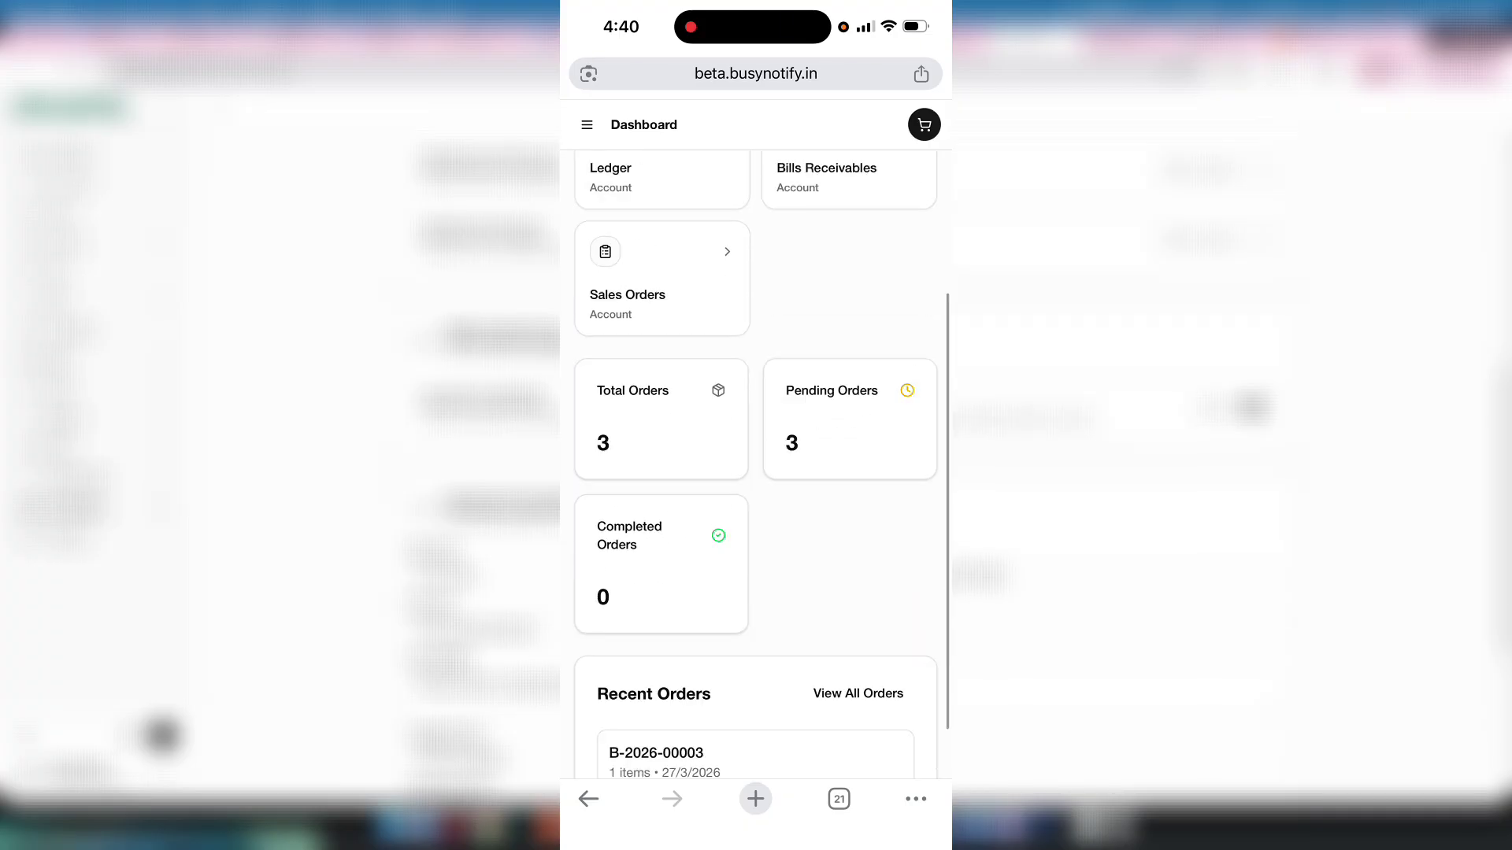
- Add the beta.busynotify.in page to the iPhone's home screen as Beta App, with Open as Web App enabled
scroll(756, 473, up, 5)
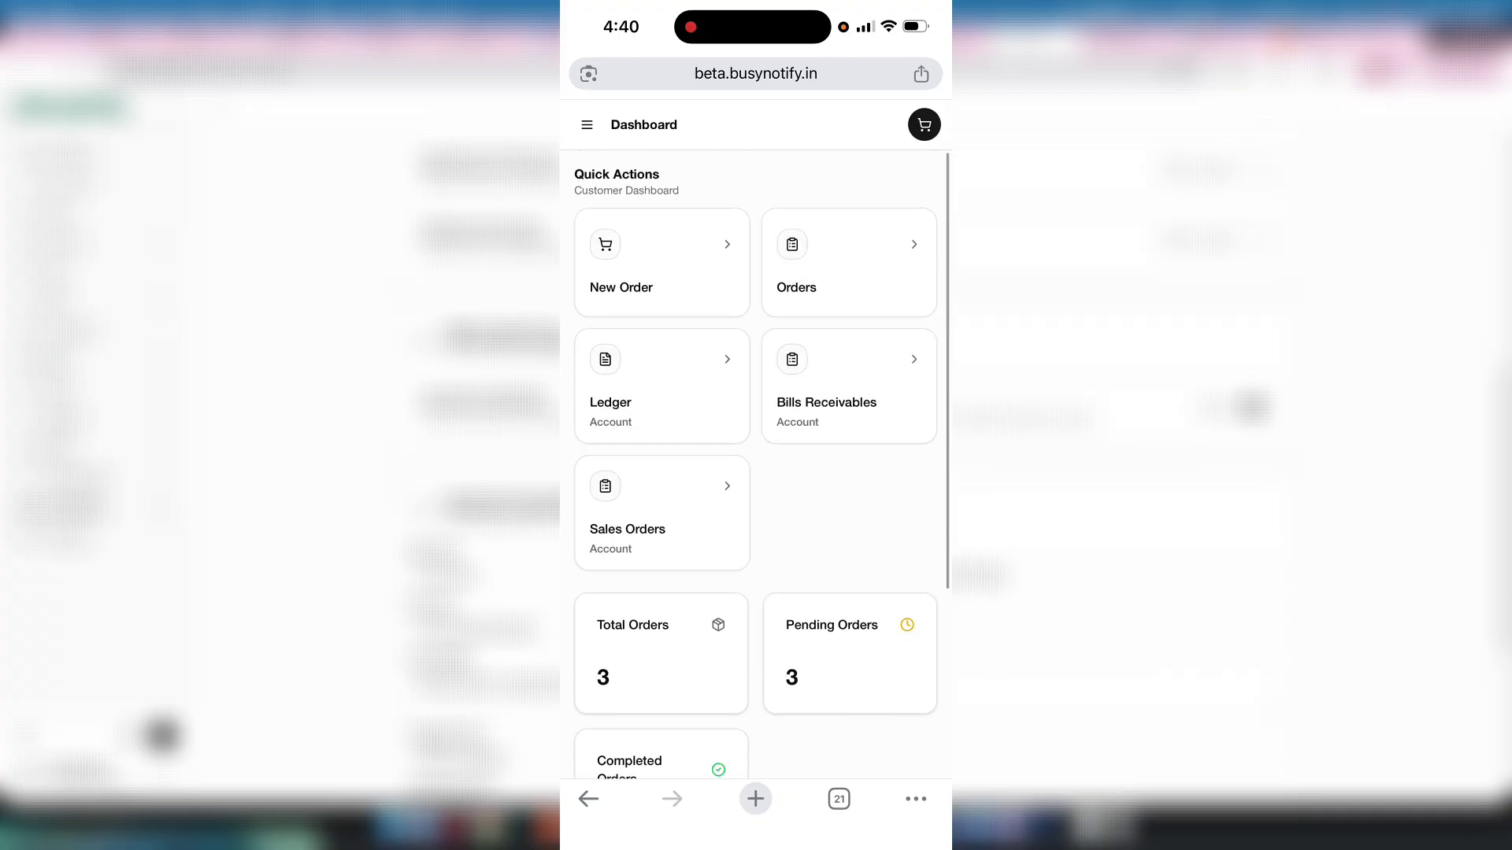
click(922, 73)
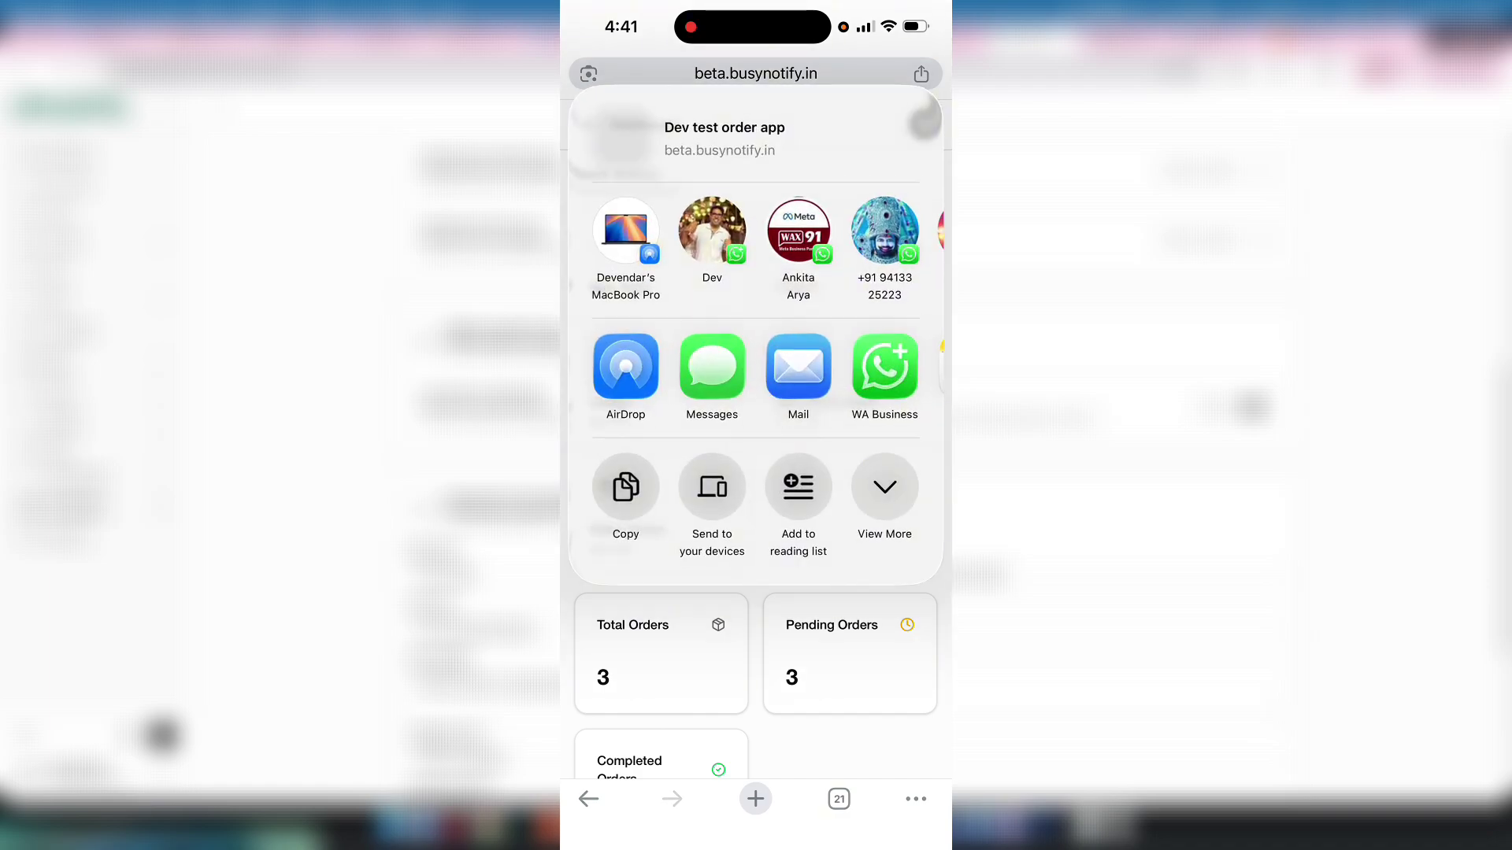
click(885, 487)
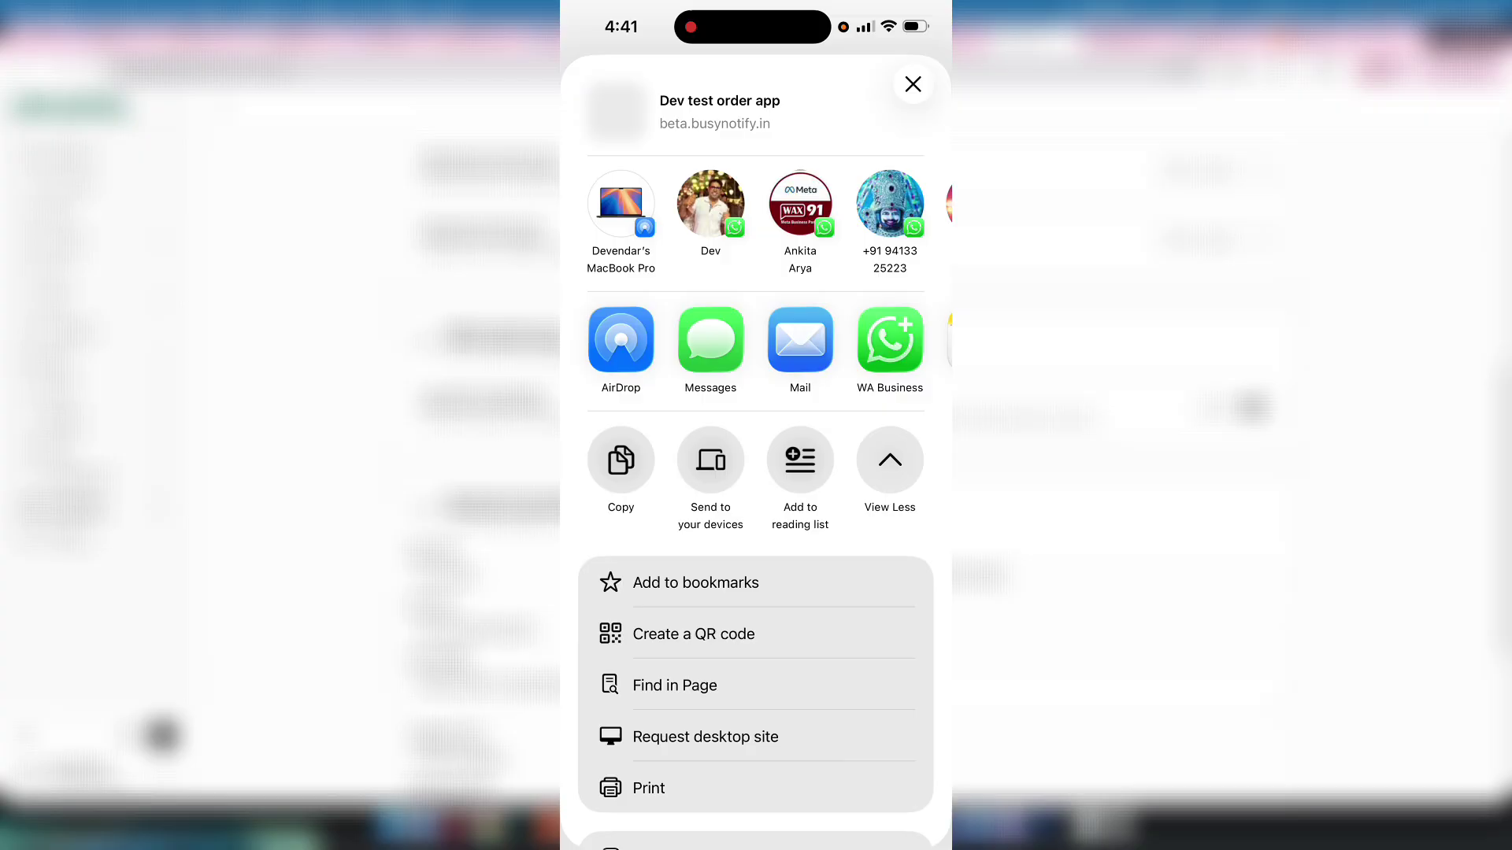
scroll(754, 449, down, 5)
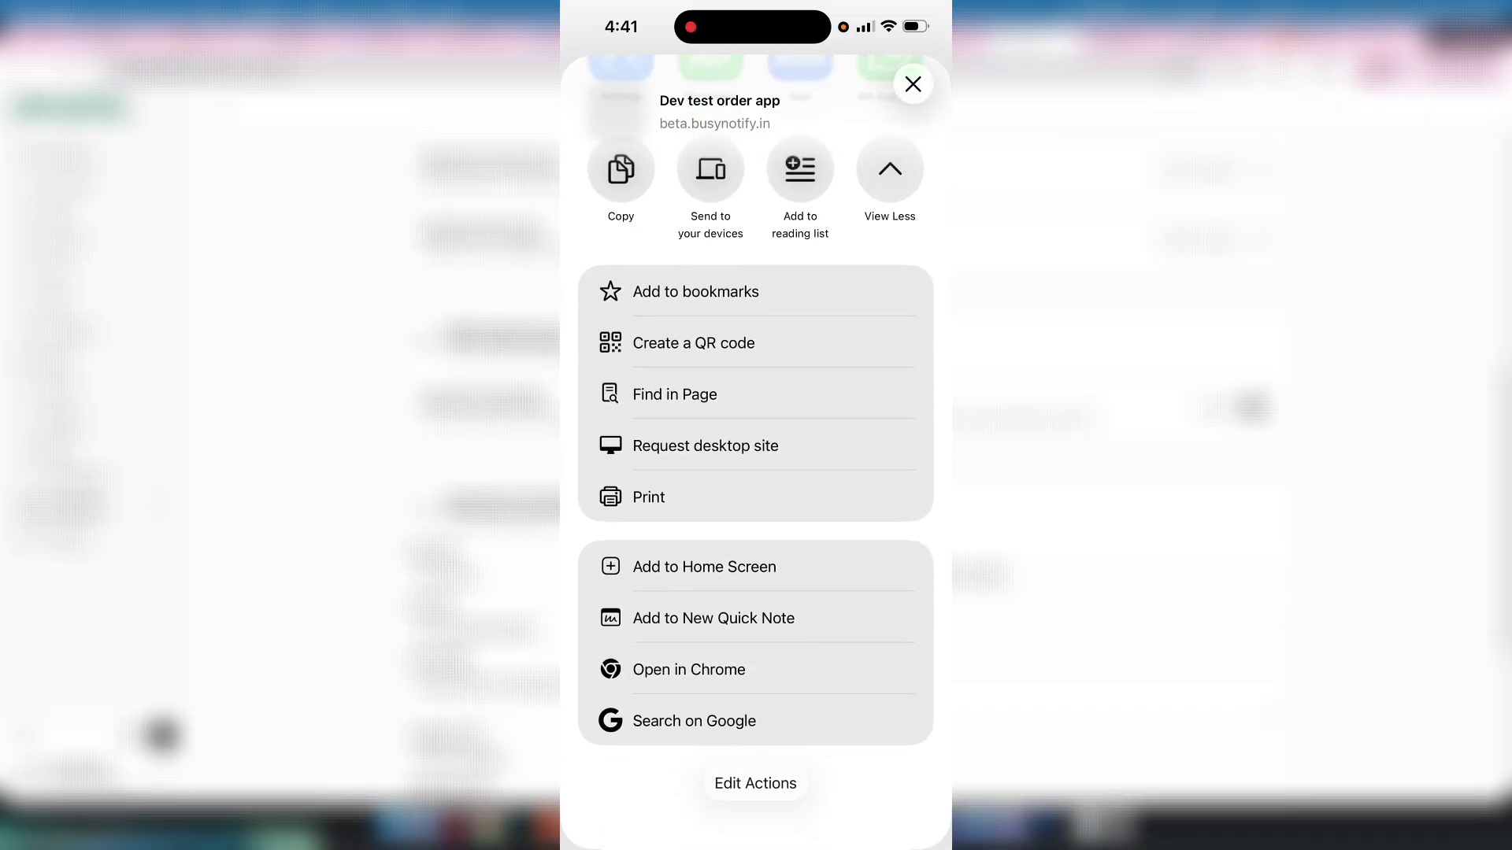
click(704, 567)
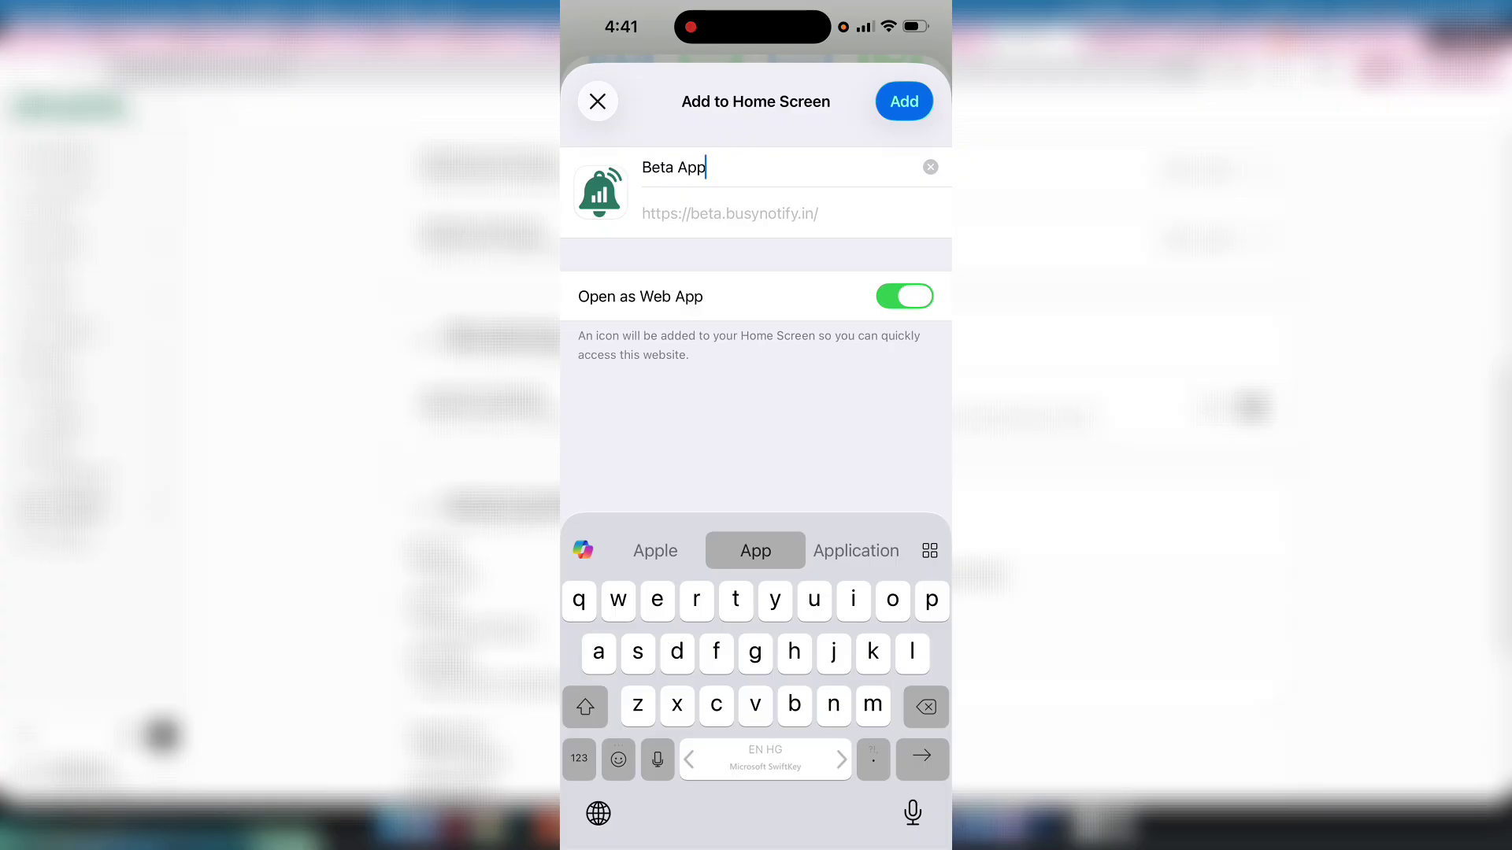
click(904, 101)
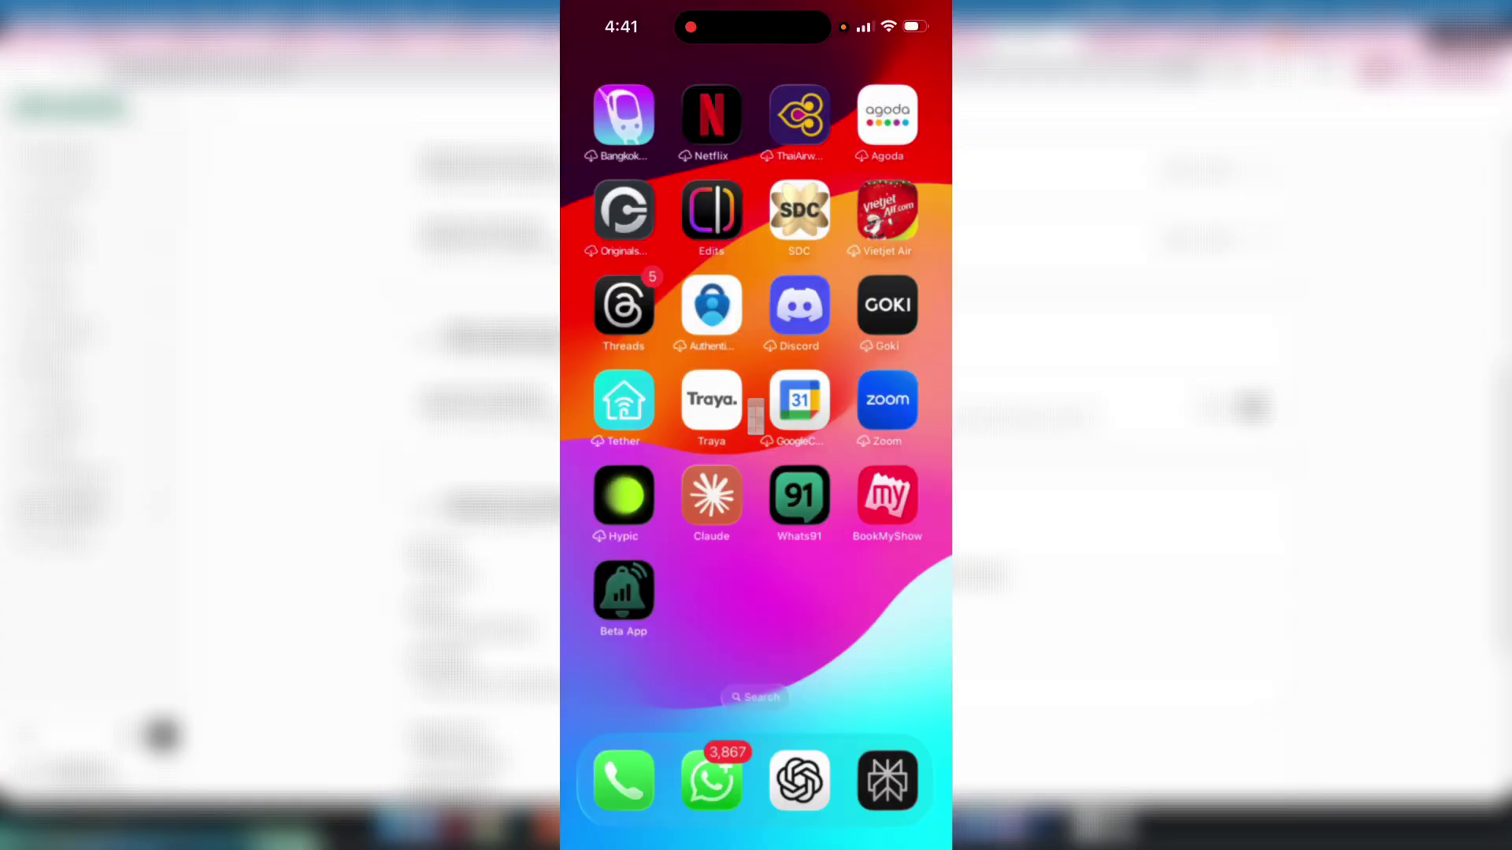
- Launch Beta App from the iPhone's home screen, leave it, and launch it again
click(621, 594)
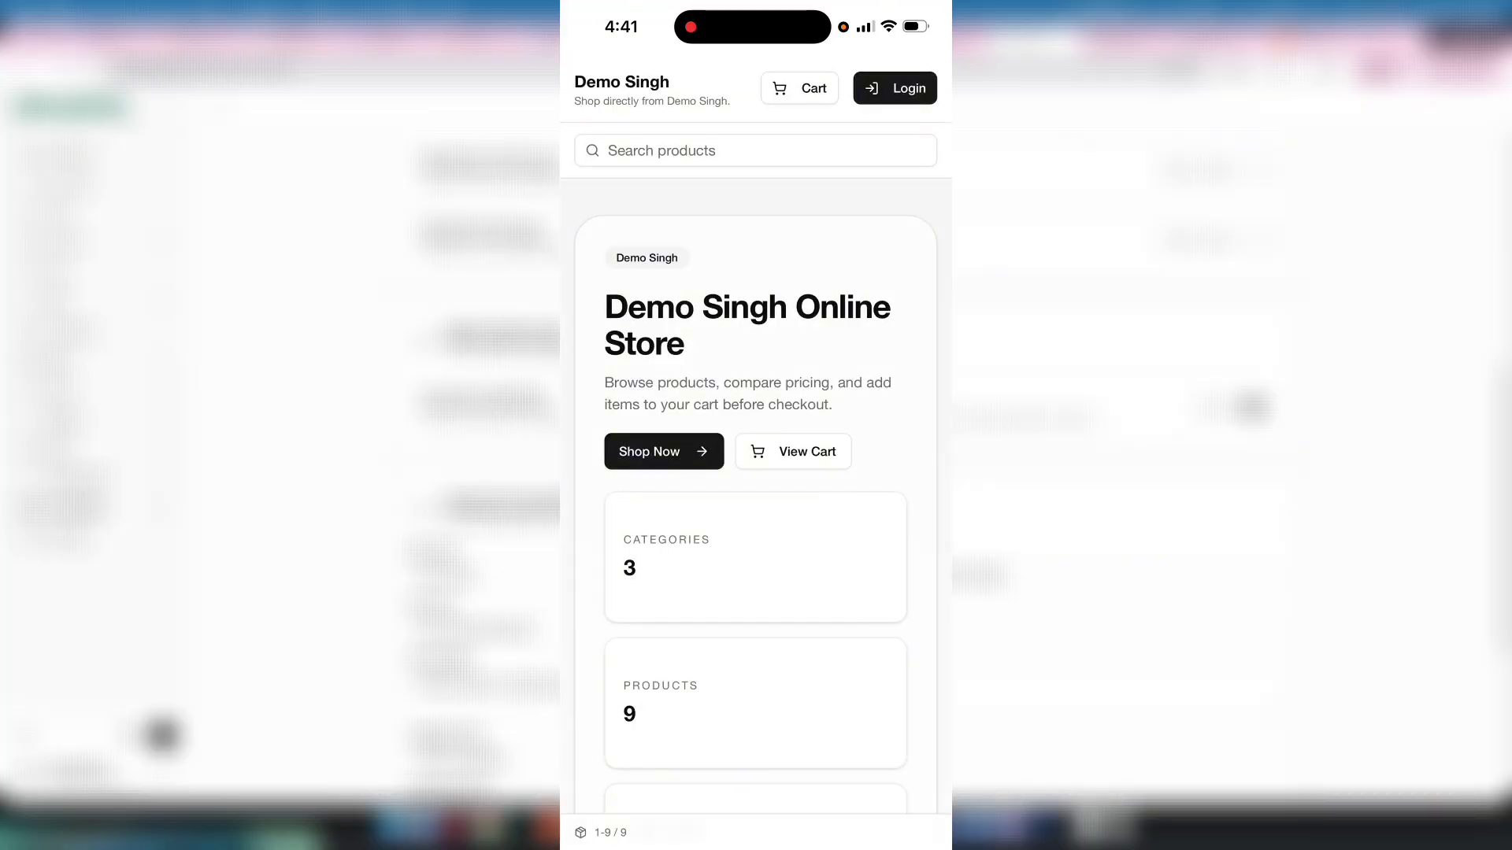
drag(756, 841, 756, 504)
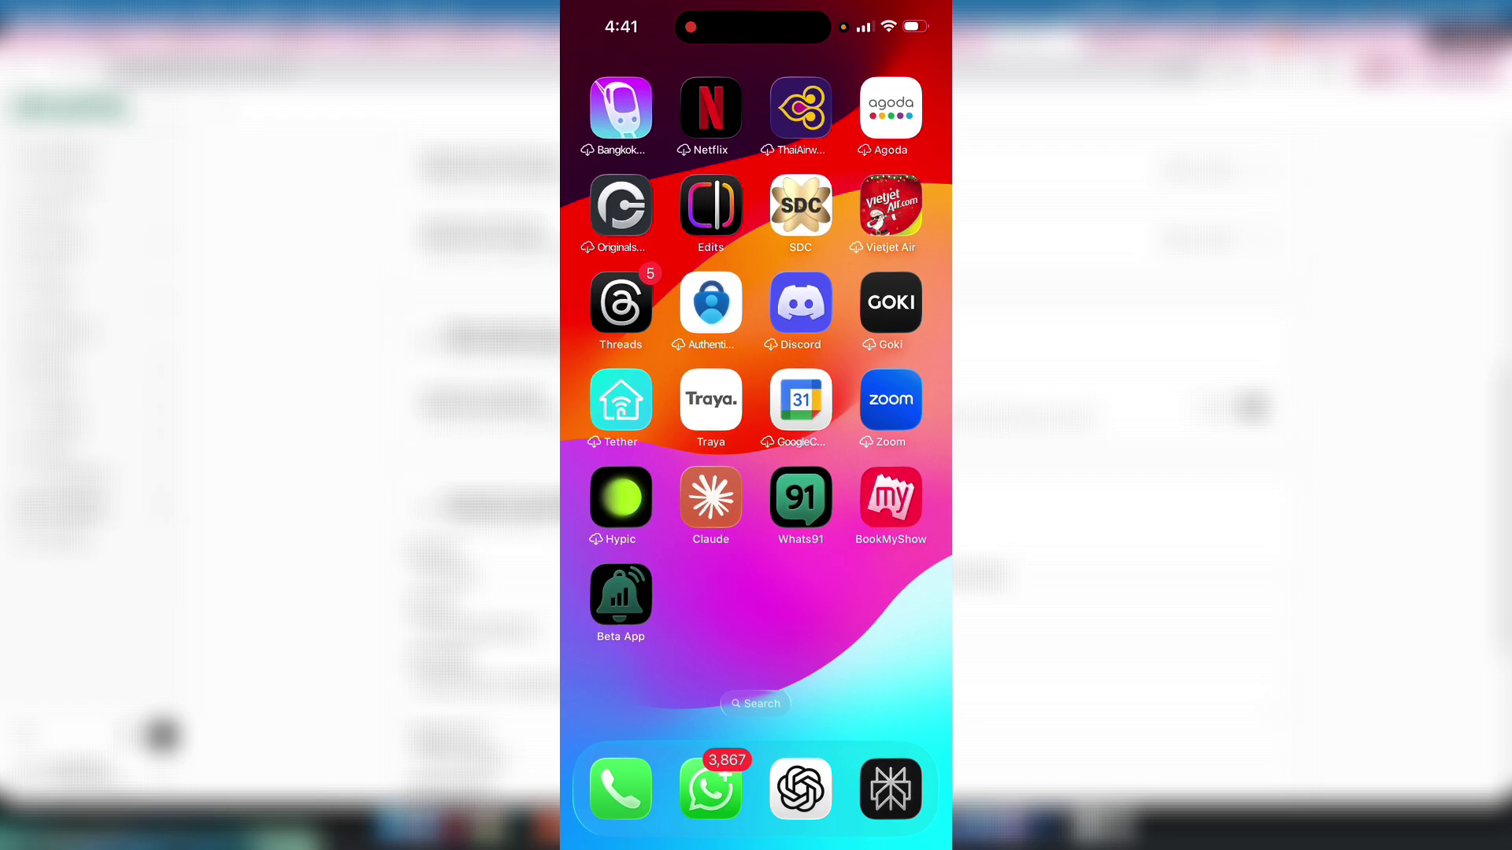
click(621, 594)
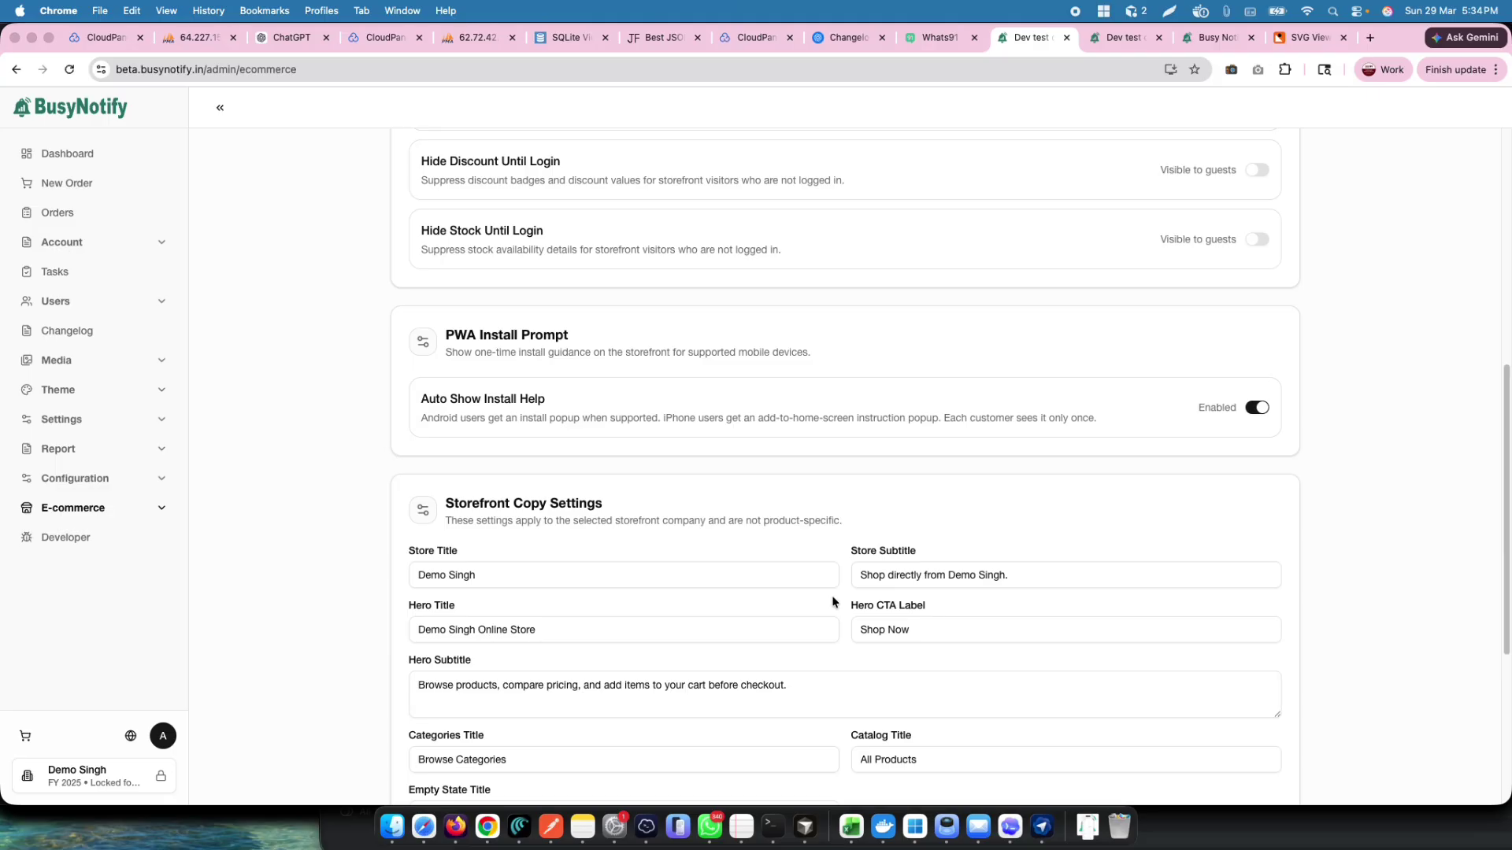
- Switch to Notes and highlight item 12, the wishlist option, in the BusyNotify APP note
key(super+Tab)
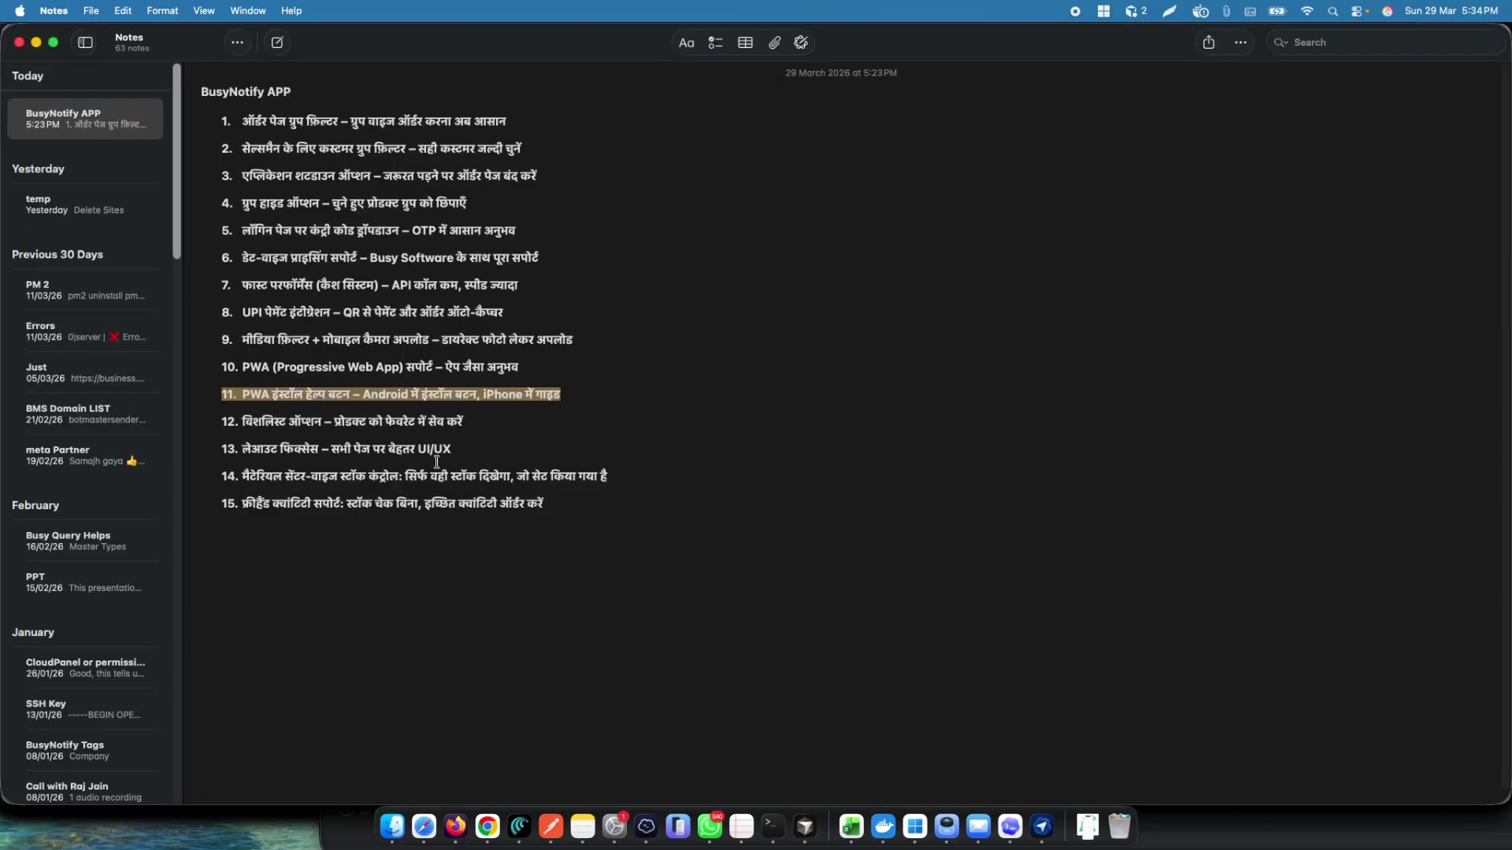
click(477, 426)
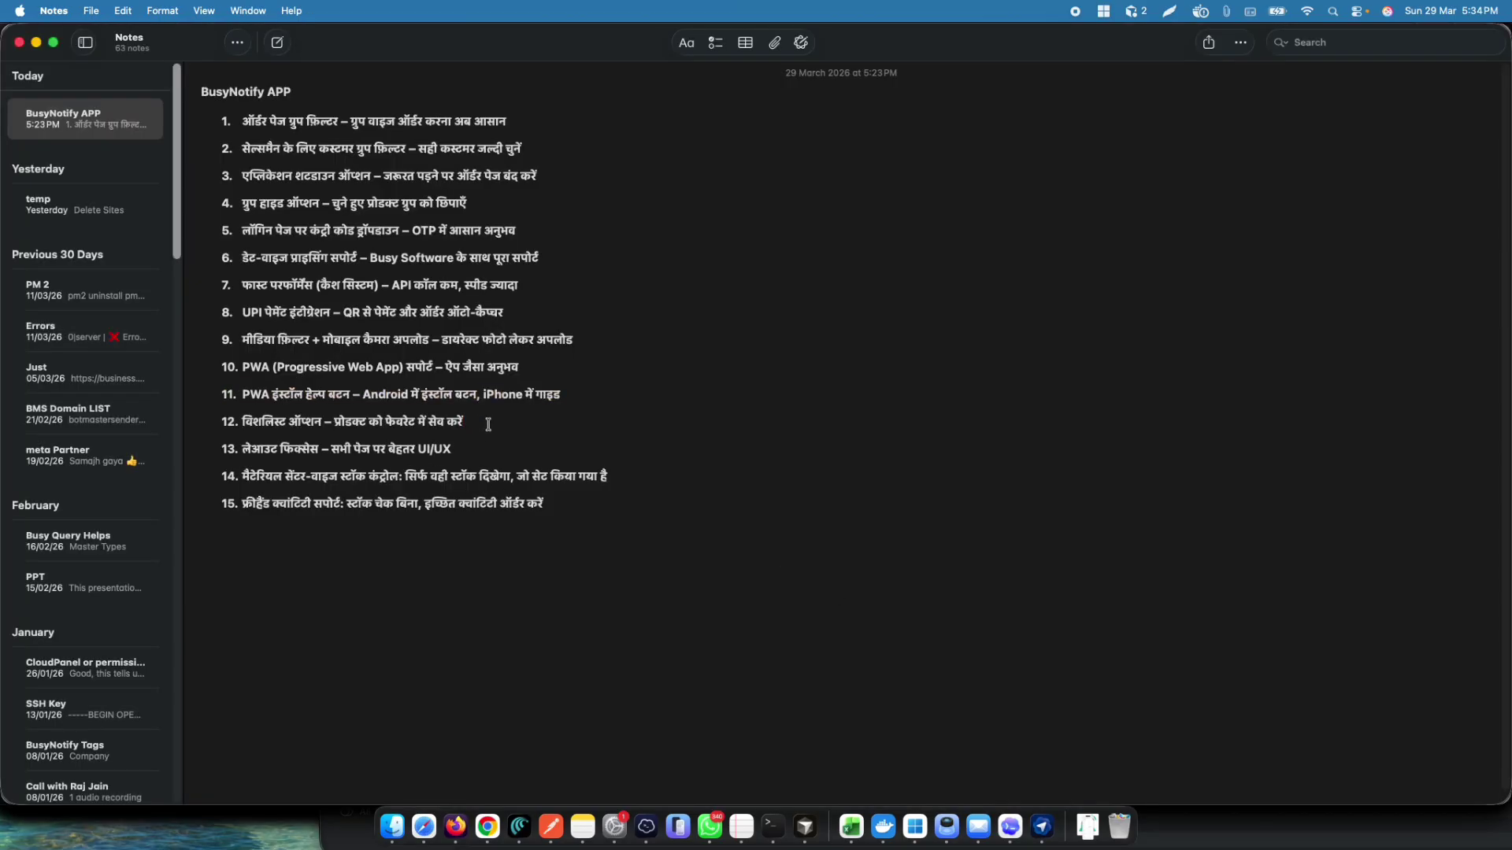
triple_click(488, 425)
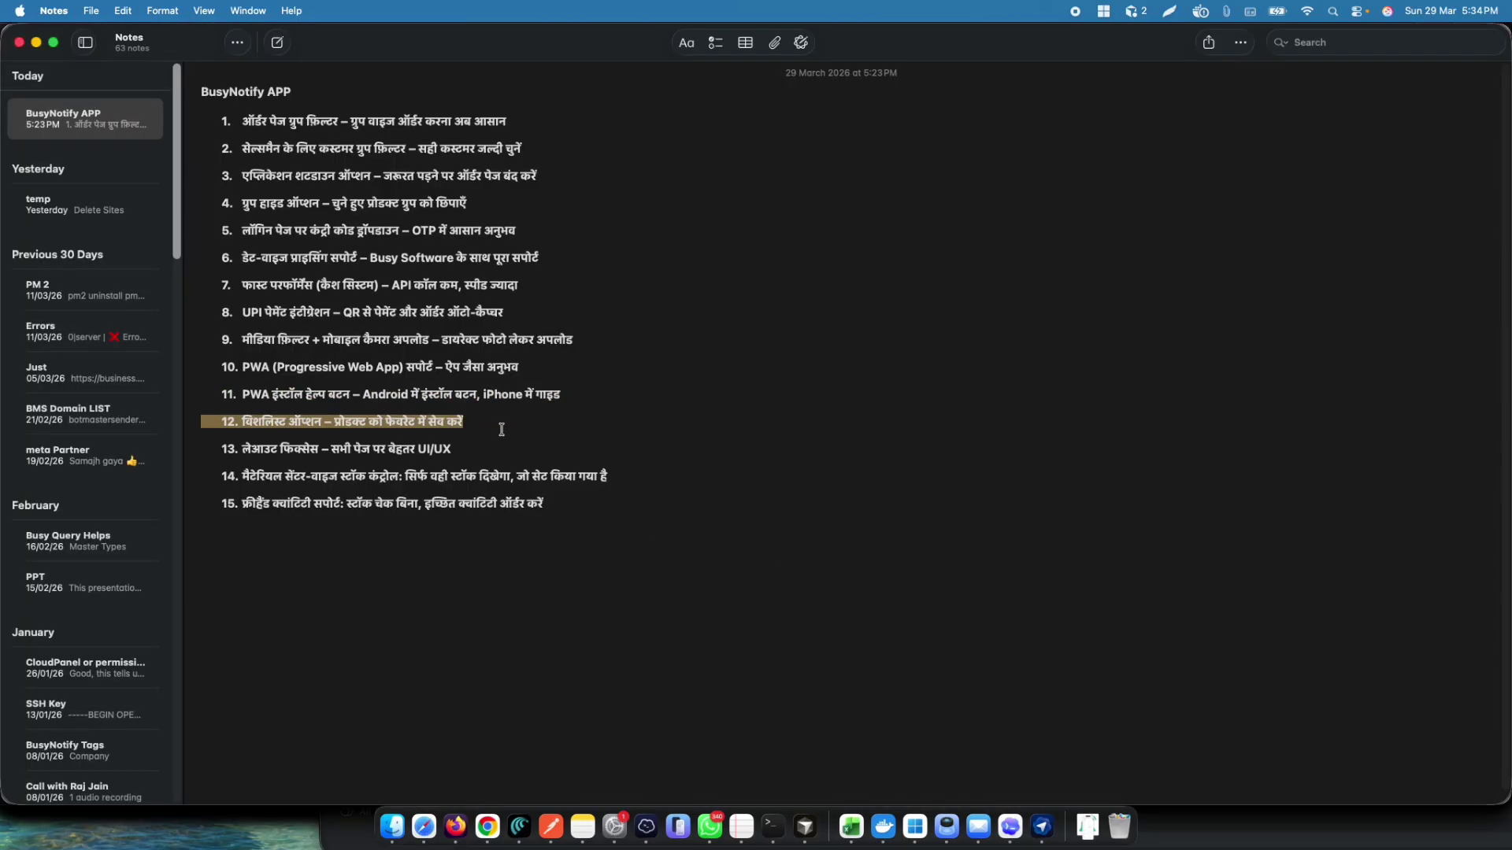
- On the customer's New Order page in Firefox, add SSD 500GB to the wishlist and remove Laptop Keyboard Skin Dust Cover from it
key(super+Tab)
key(super+Tab)
key(Tab)
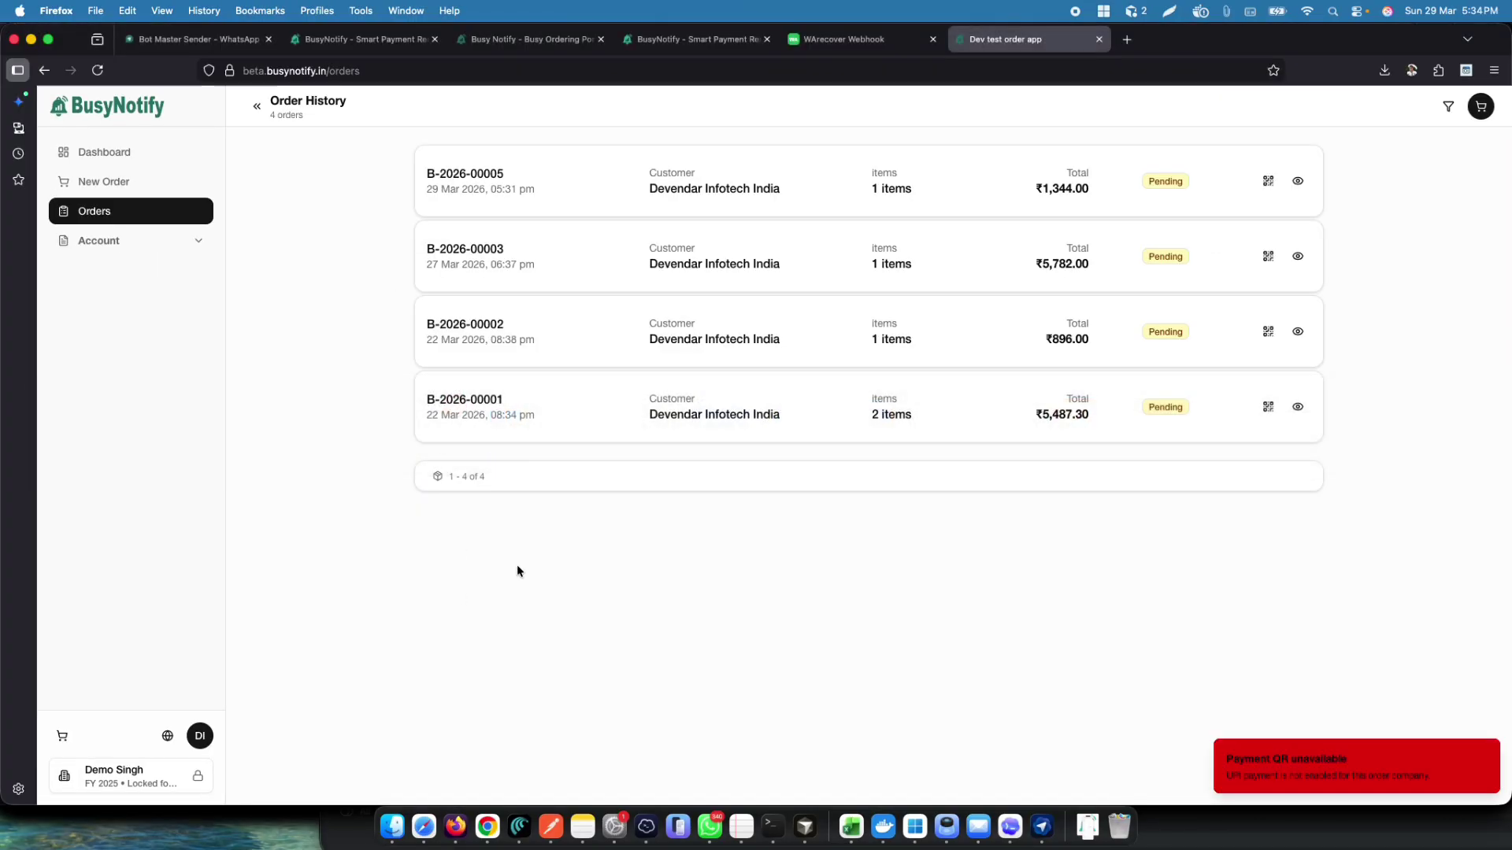
click(101, 182)
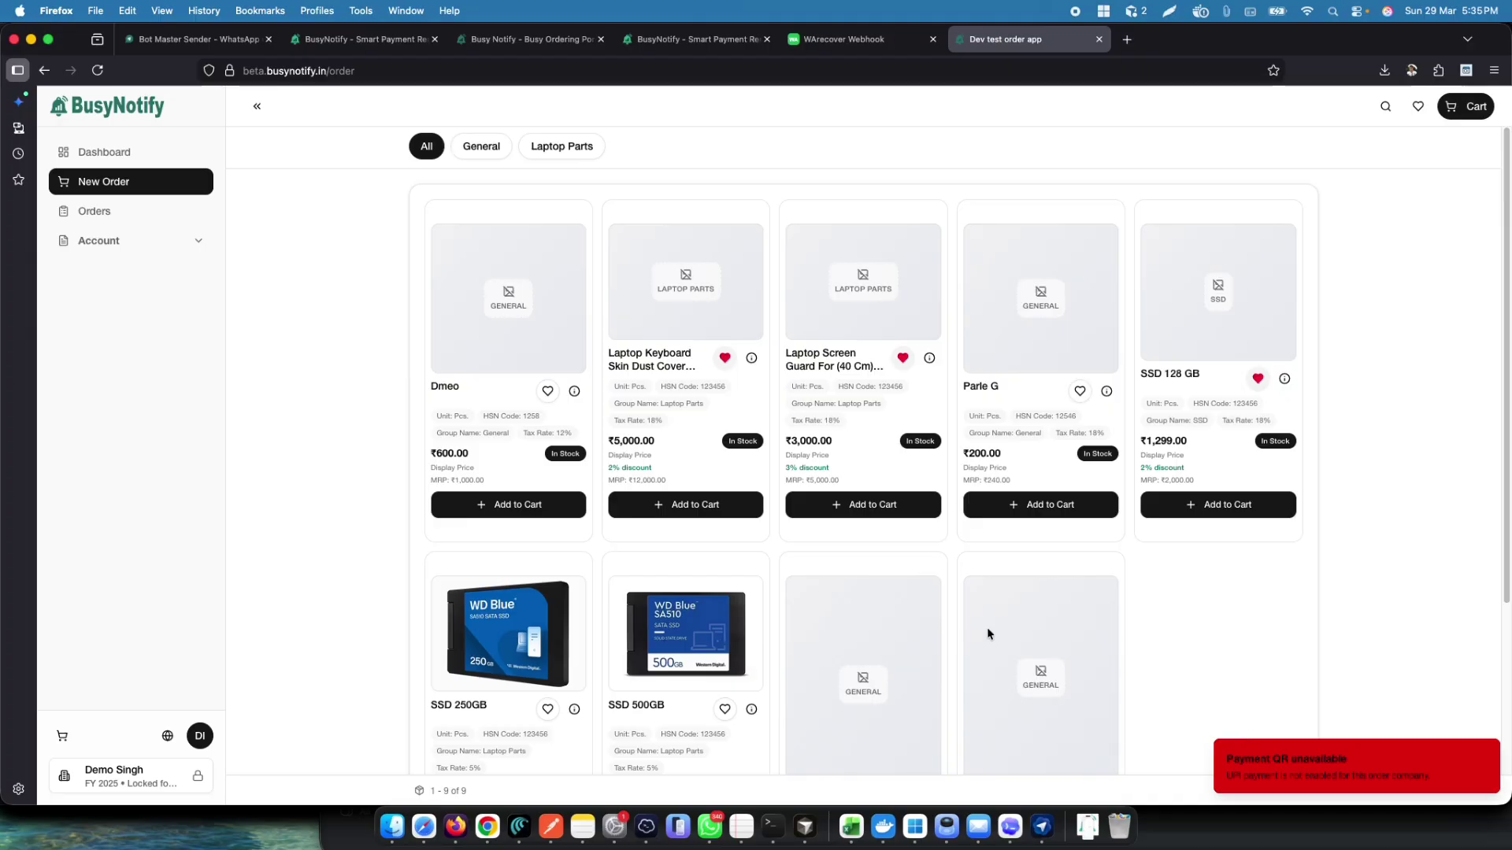
click(724, 709)
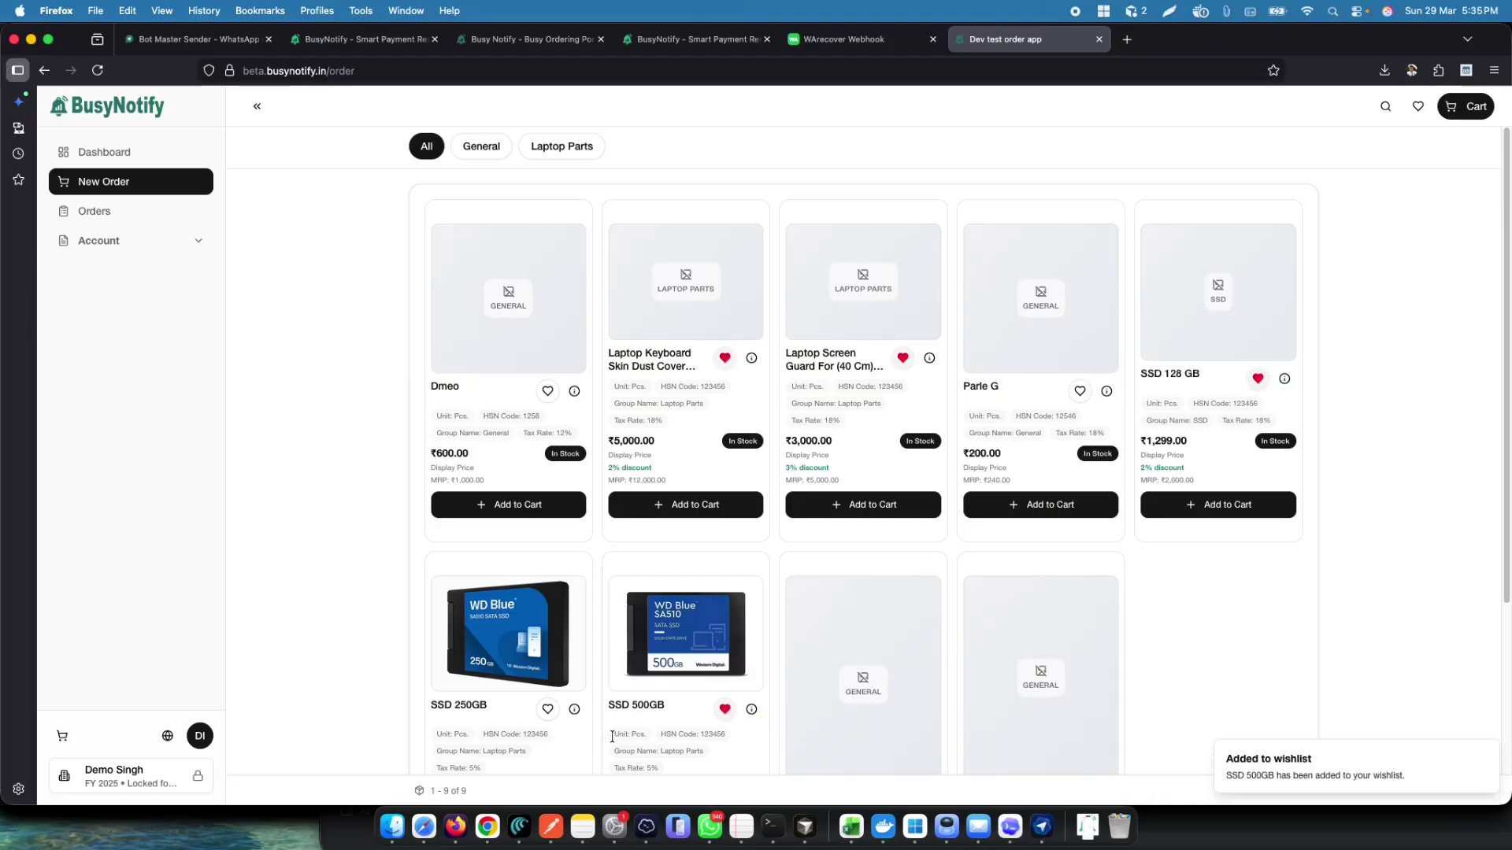
click(725, 358)
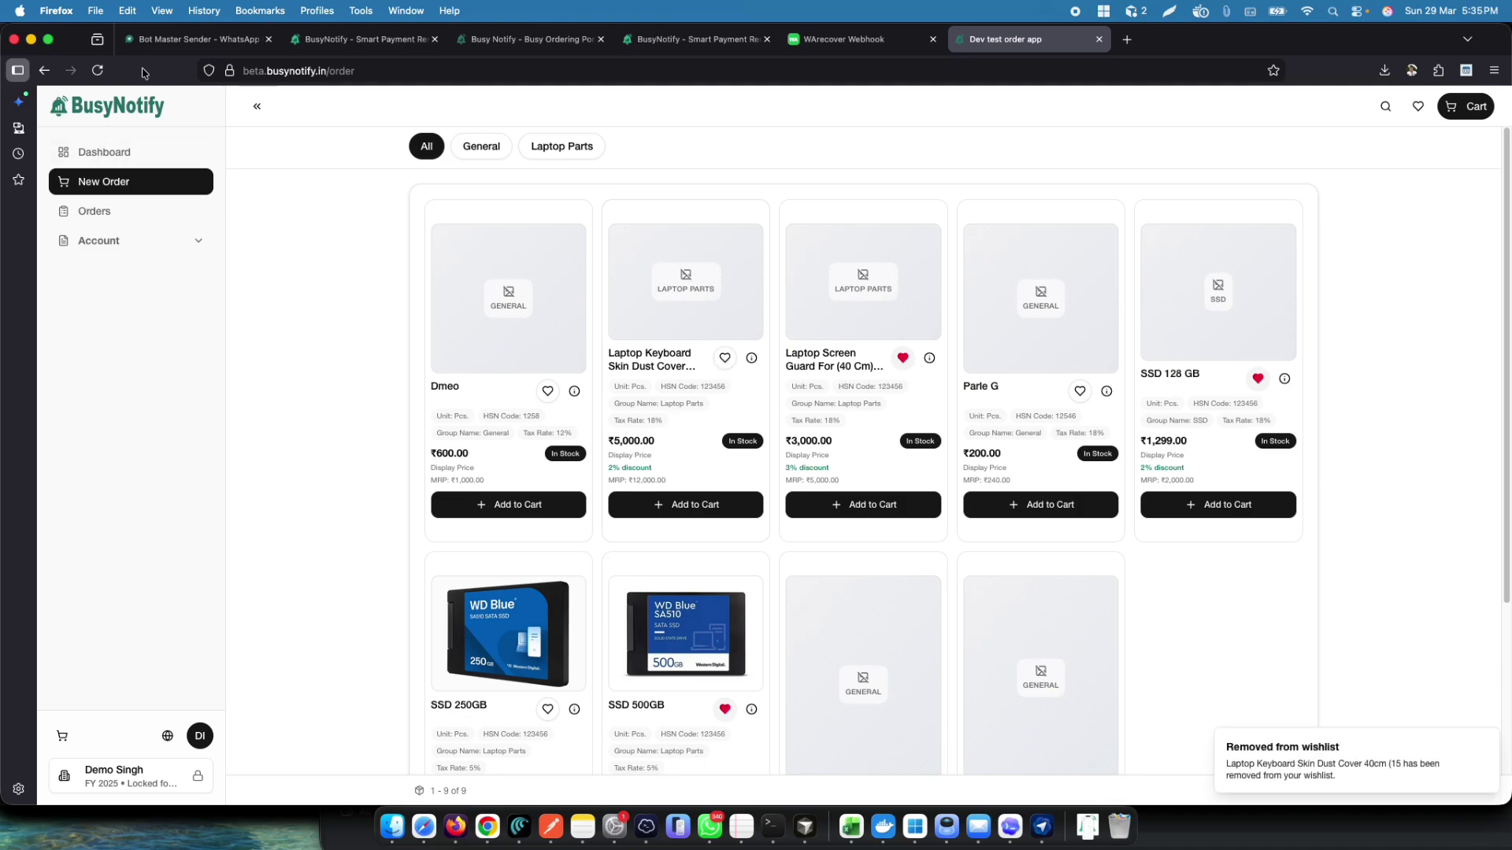
- Reload the New Order page and filter the product list to wishlist items only
click(97, 70)
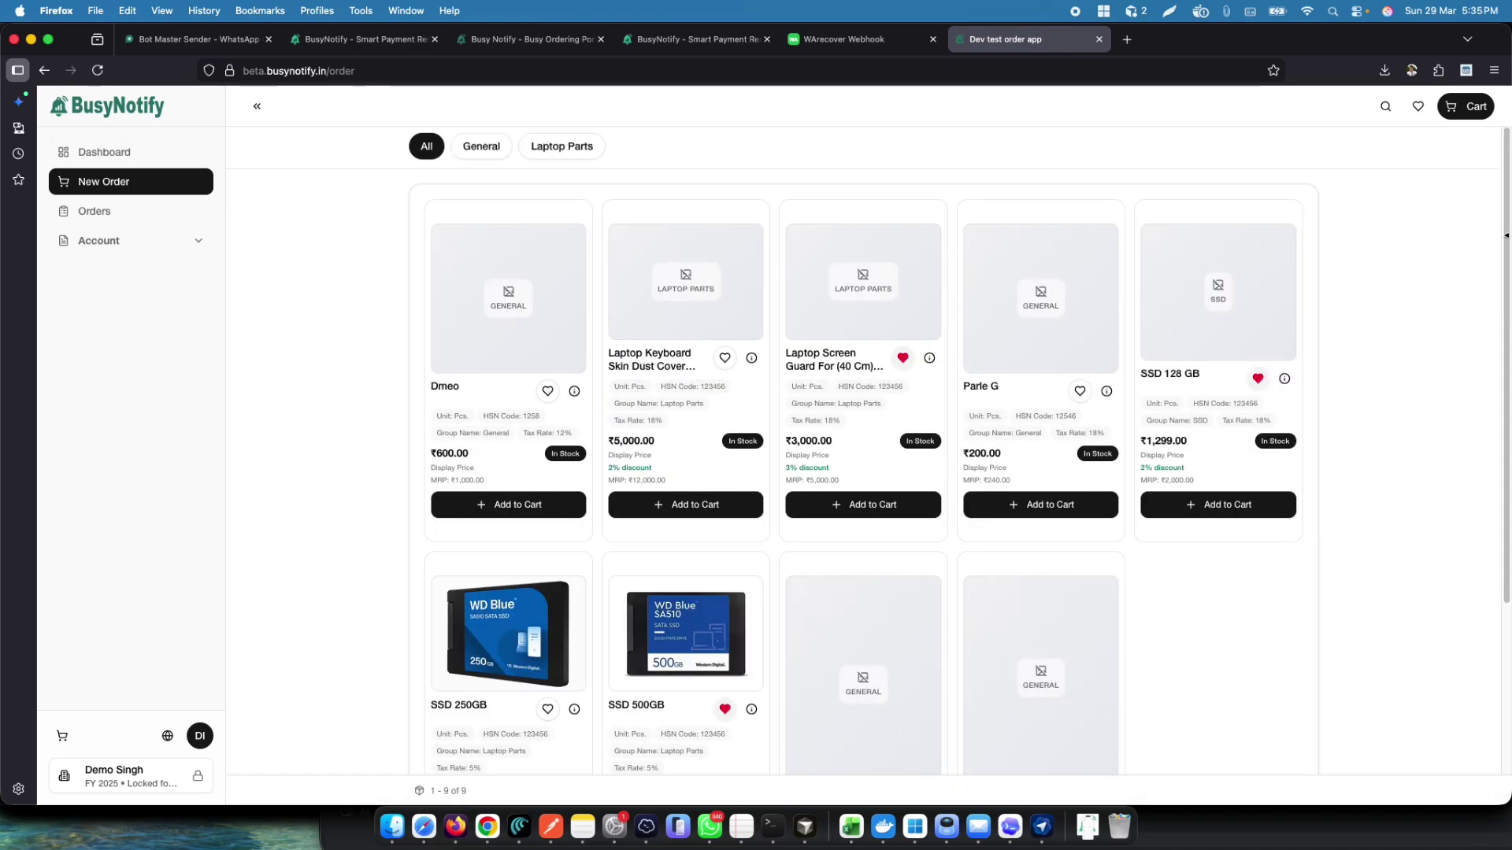
click(1418, 107)
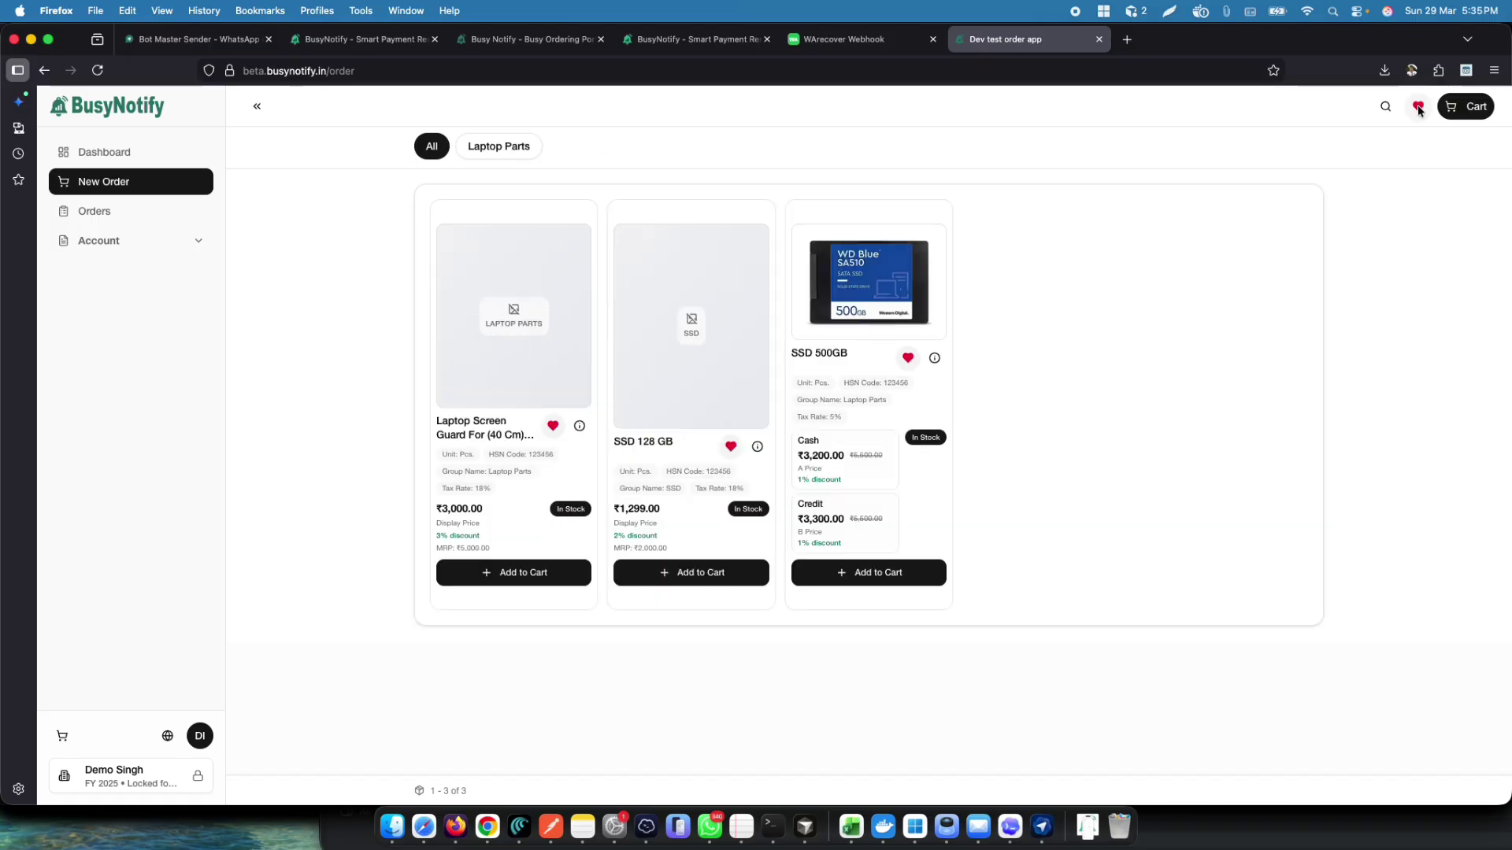
drag(334, 109, 1003, 611)
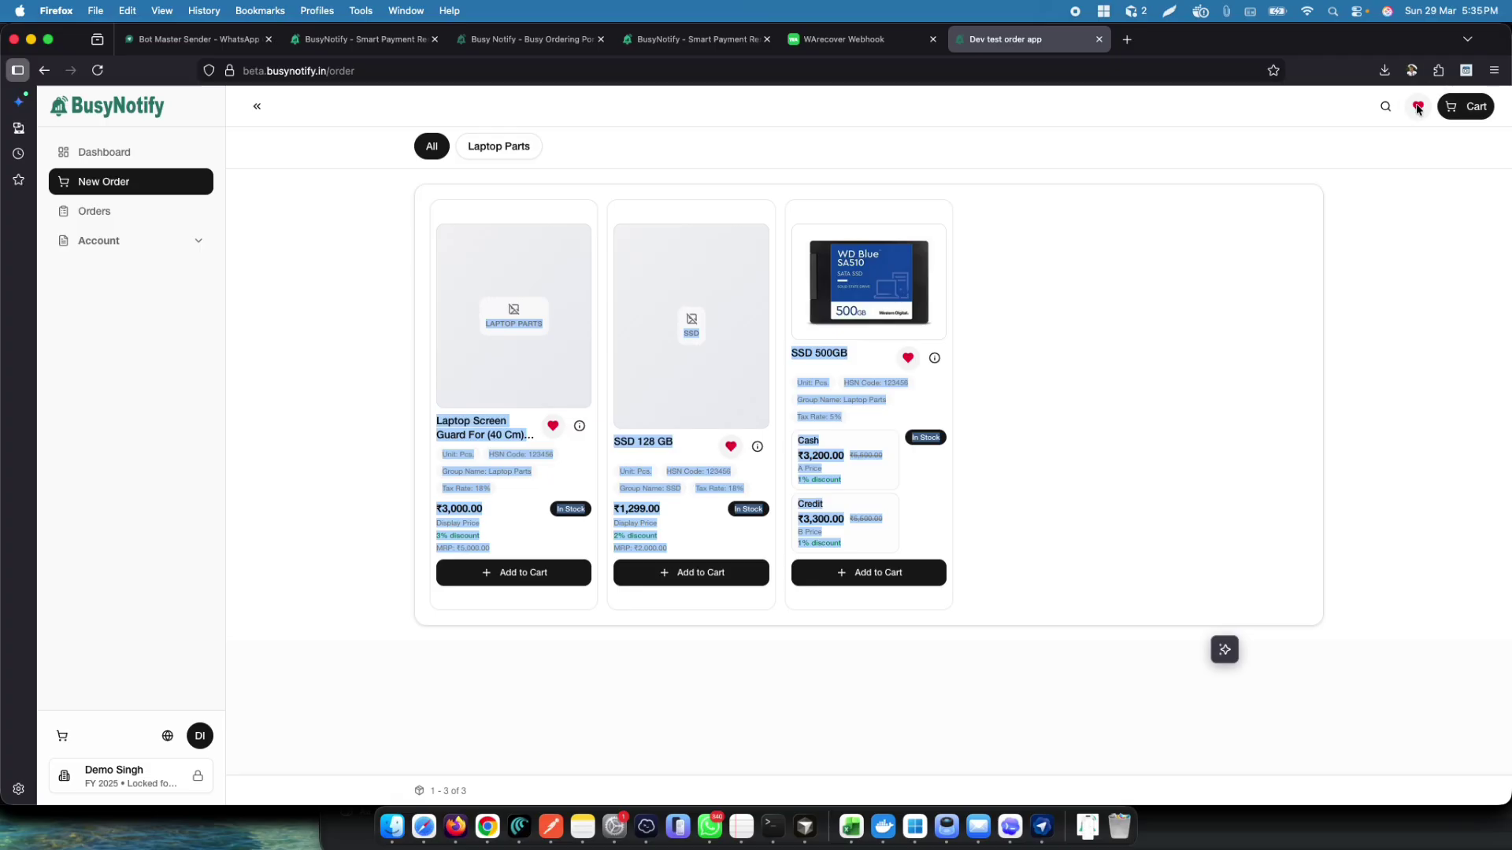
click(1252, 321)
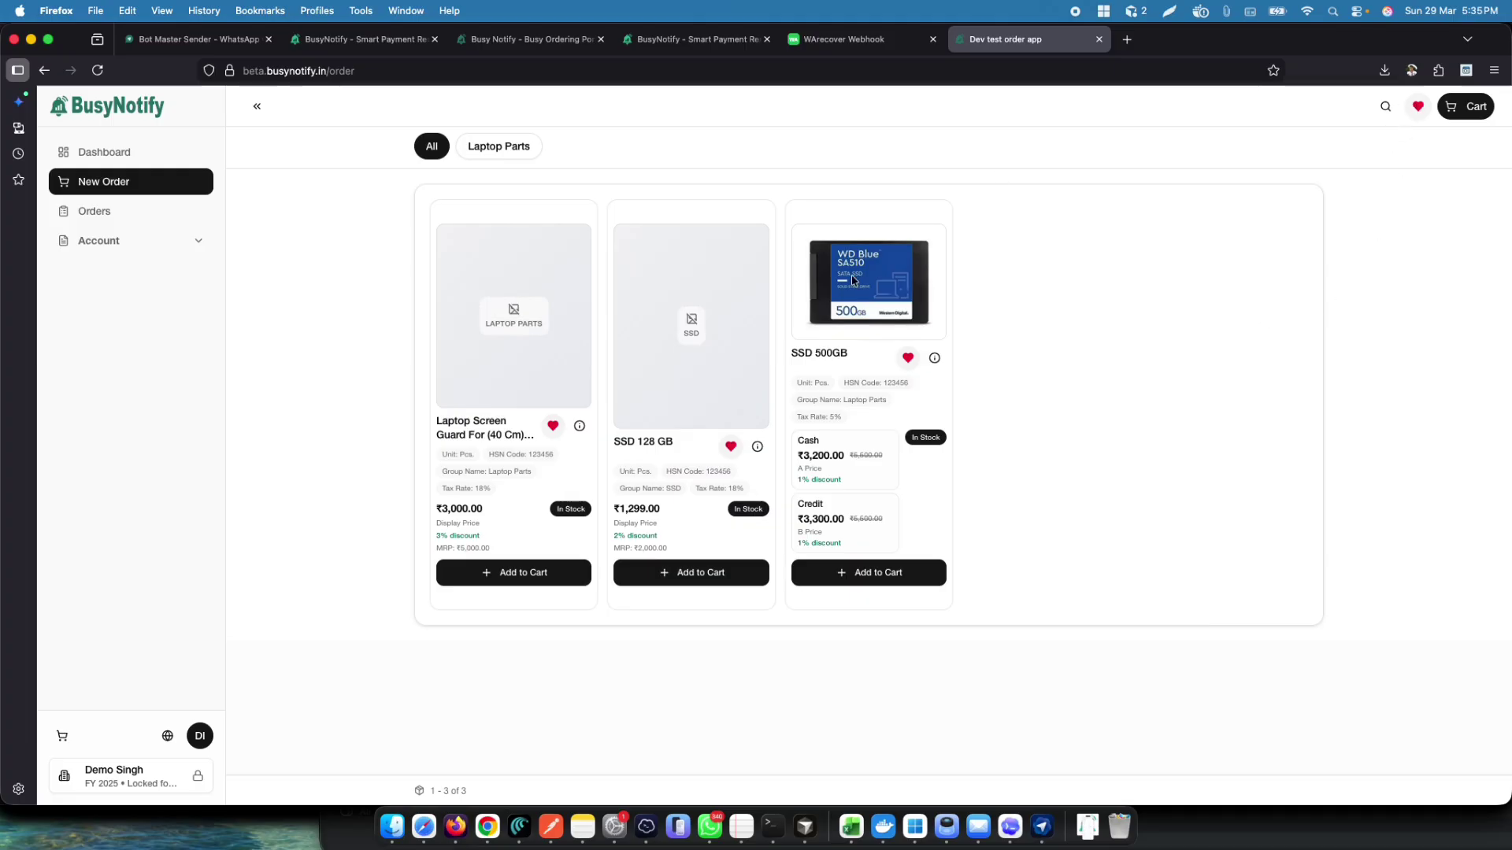
- Return to Notes and highlight item 13 on layout fixes and item 14 on material-center-wise stock control
key(super+Tab)
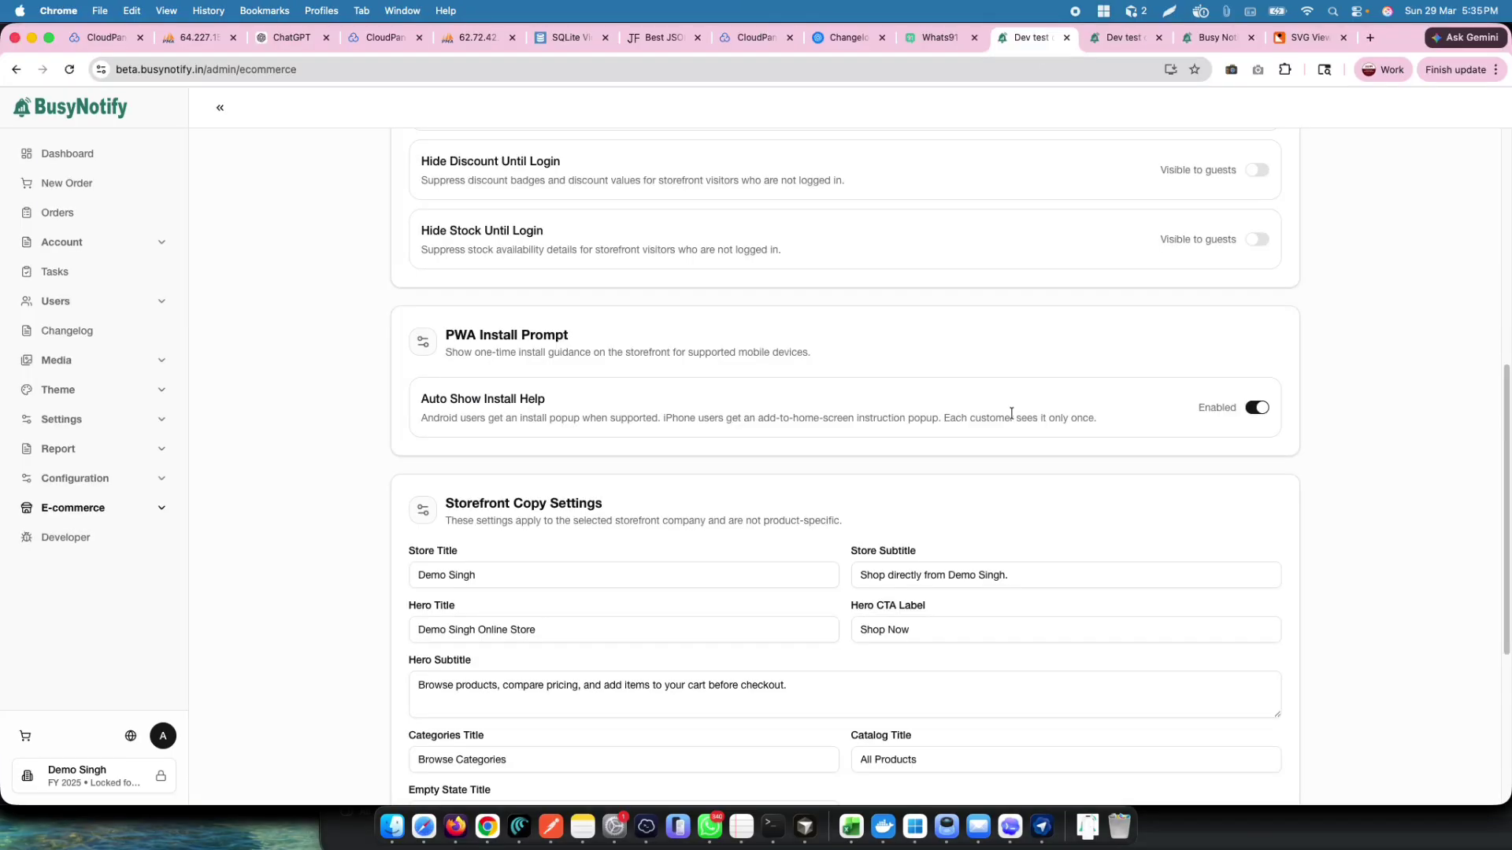
key(super+Tab)
key(super+Tab)
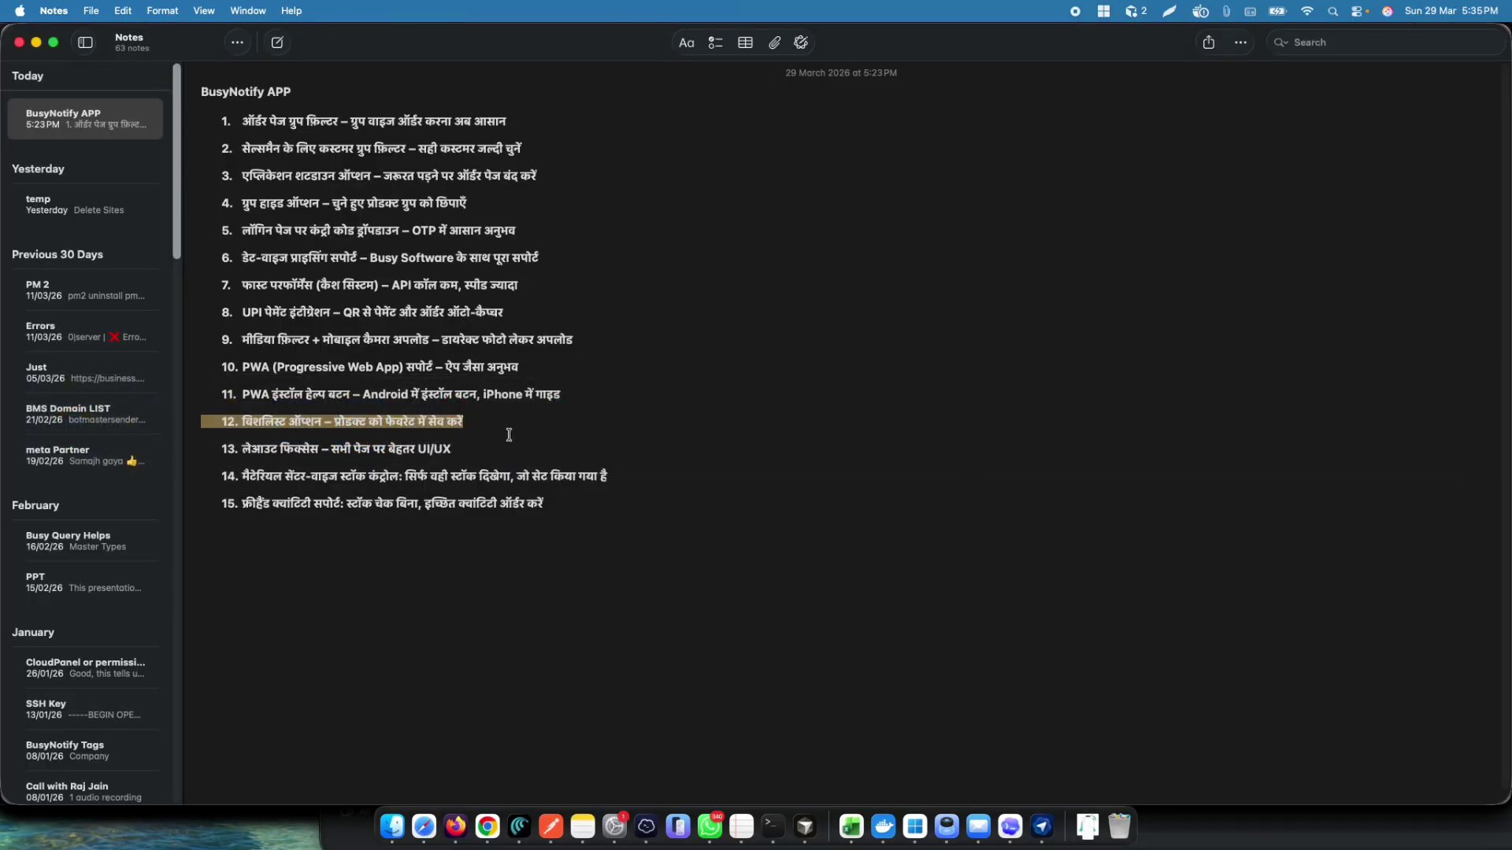
click(488, 447)
drag(490, 446, 259, 453)
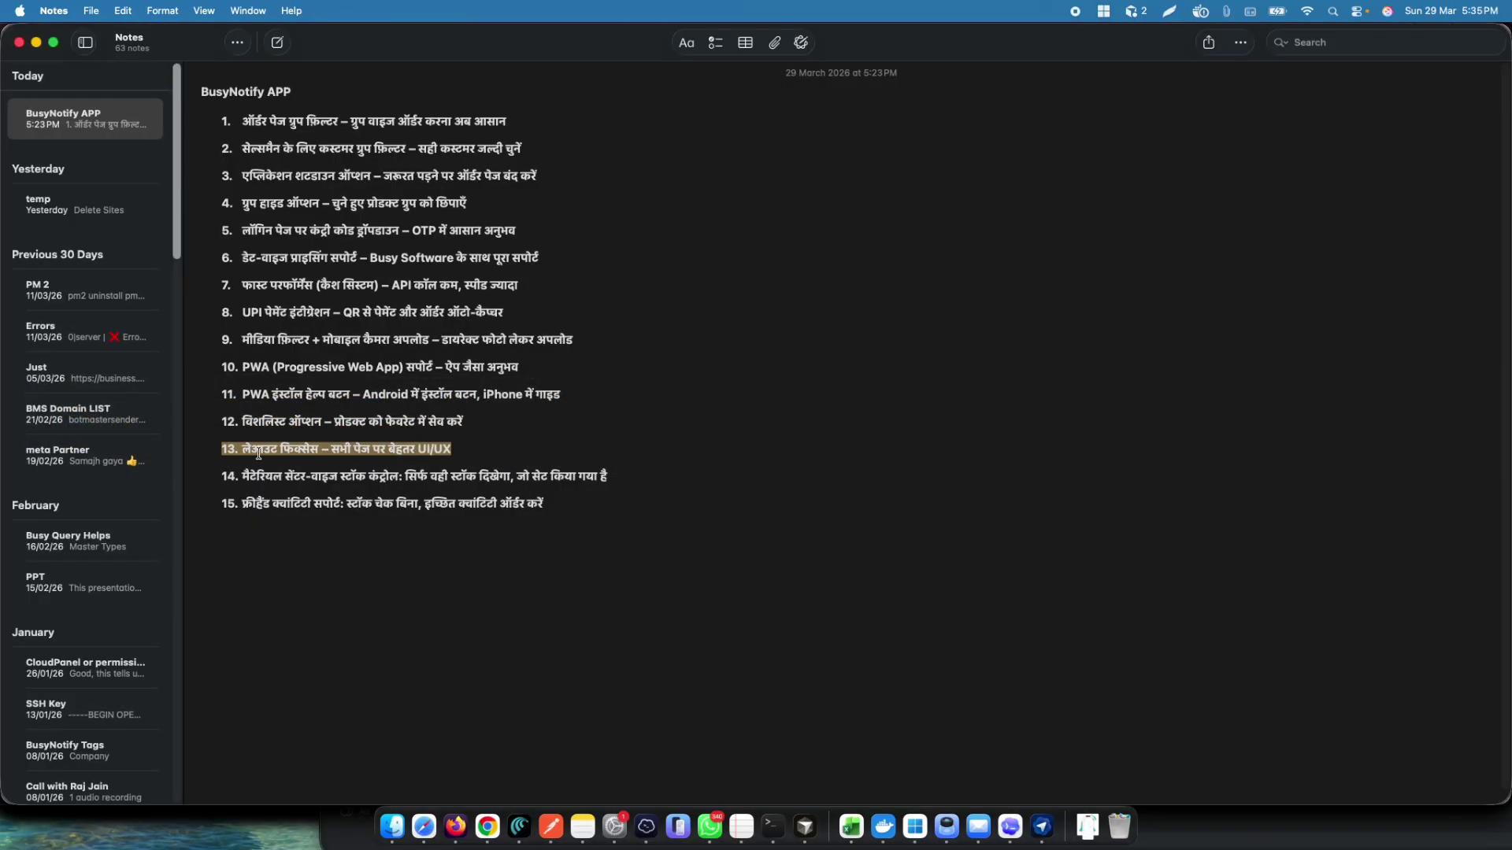
click(467, 449)
drag(467, 450, 217, 447)
drag(638, 476, 217, 472)
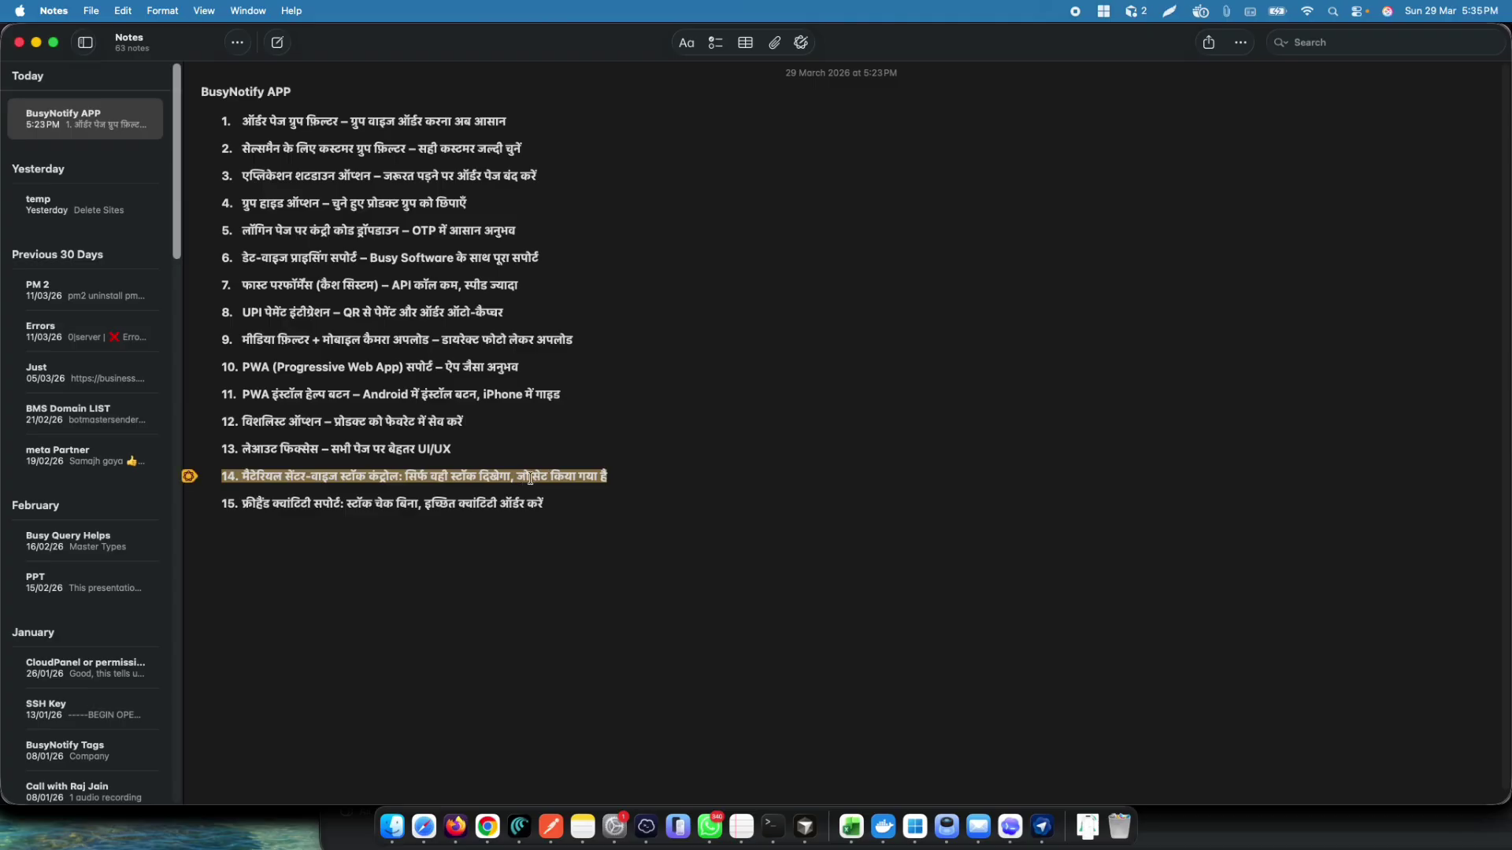
- Switch to the BusyNotify admin site in Chrome and open its Material Center Configuration page
key(super+Tab)
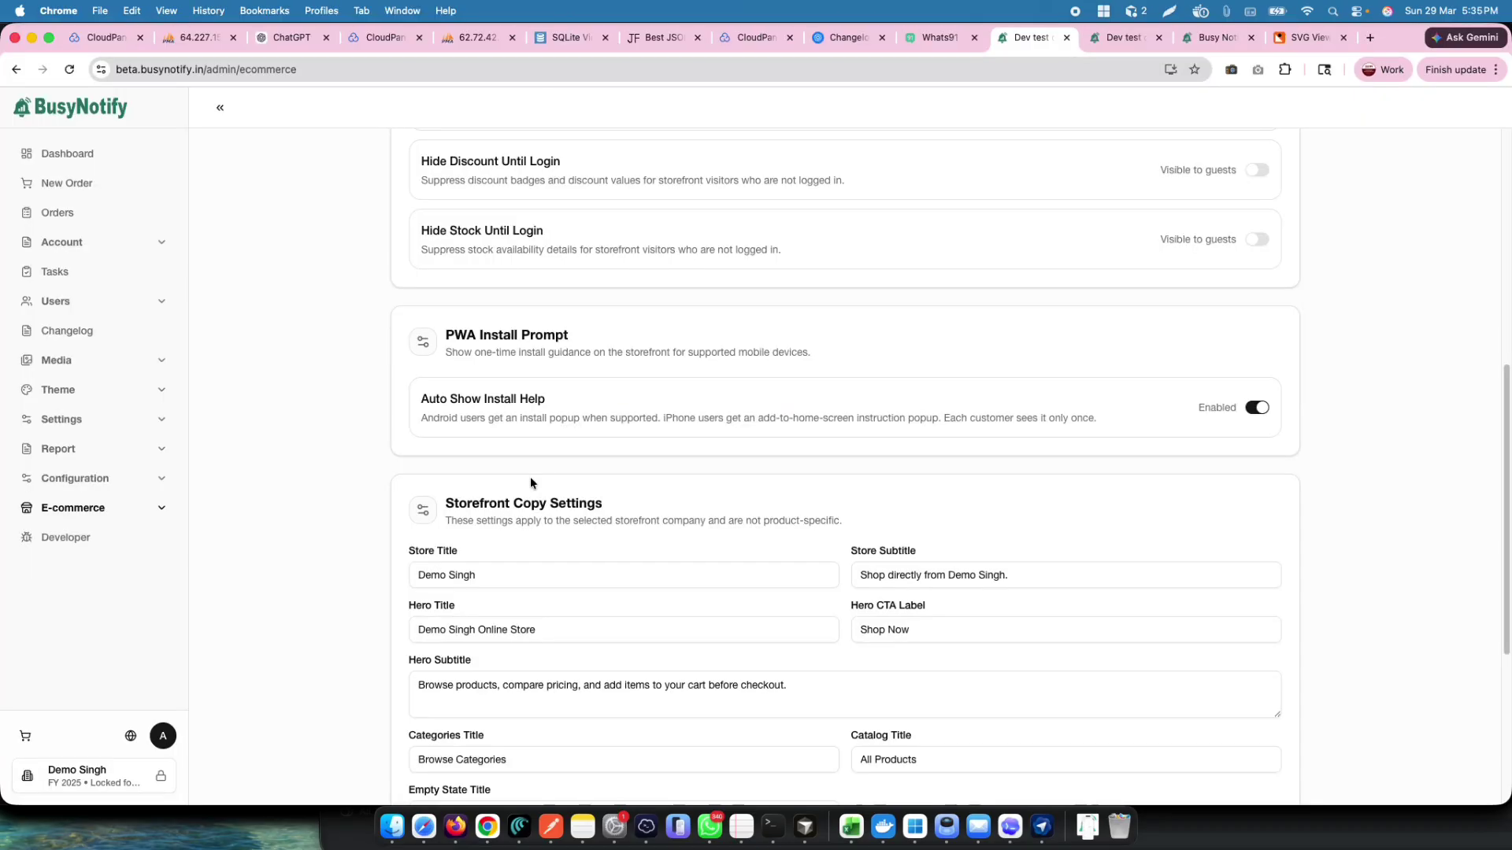
scroll(551, 474, up, 7)
scroll(554, 479, down, 10)
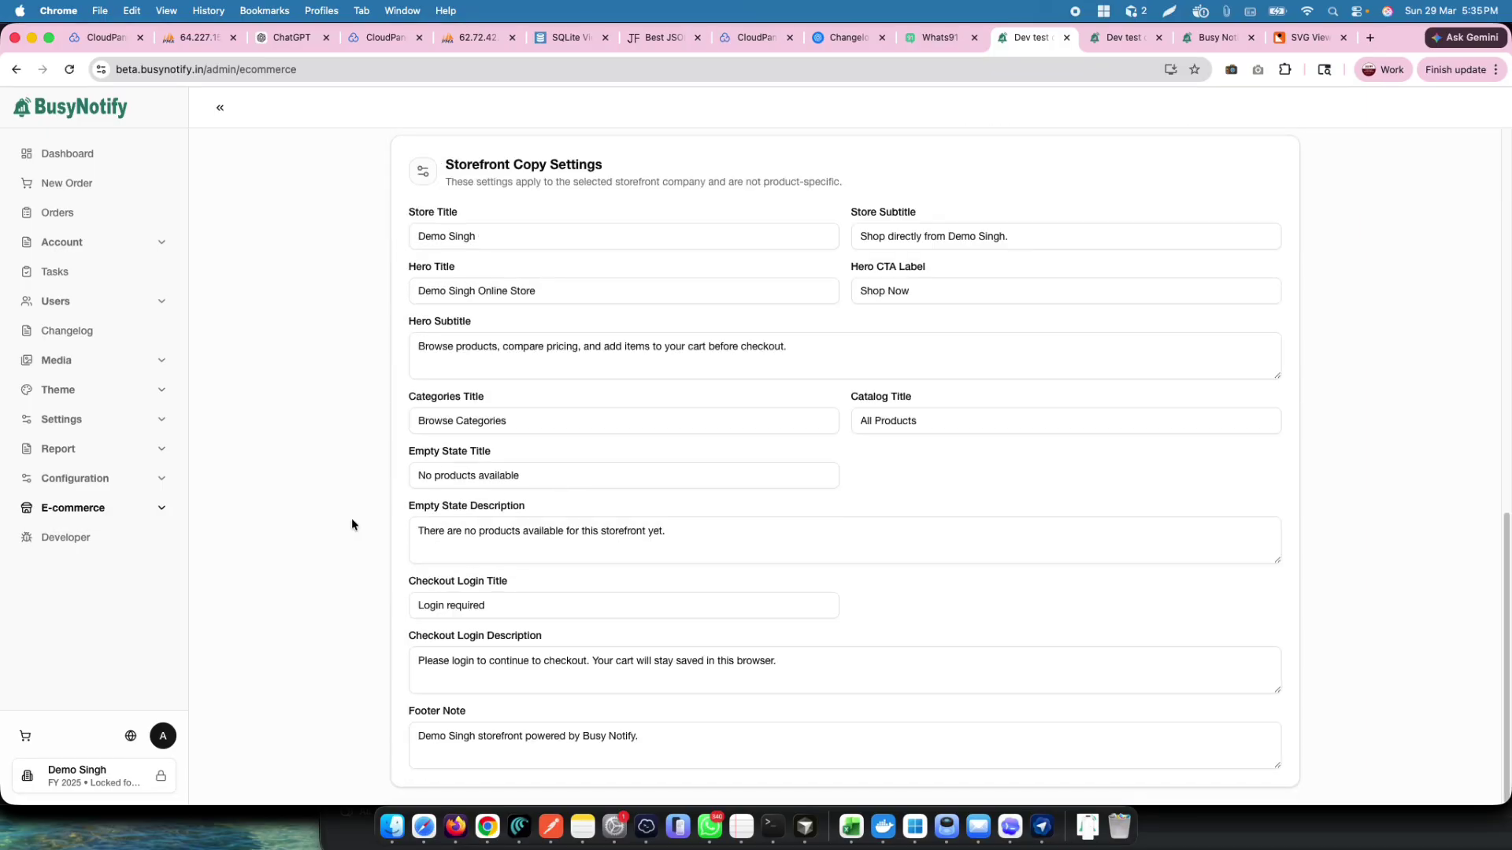
click(64, 481)
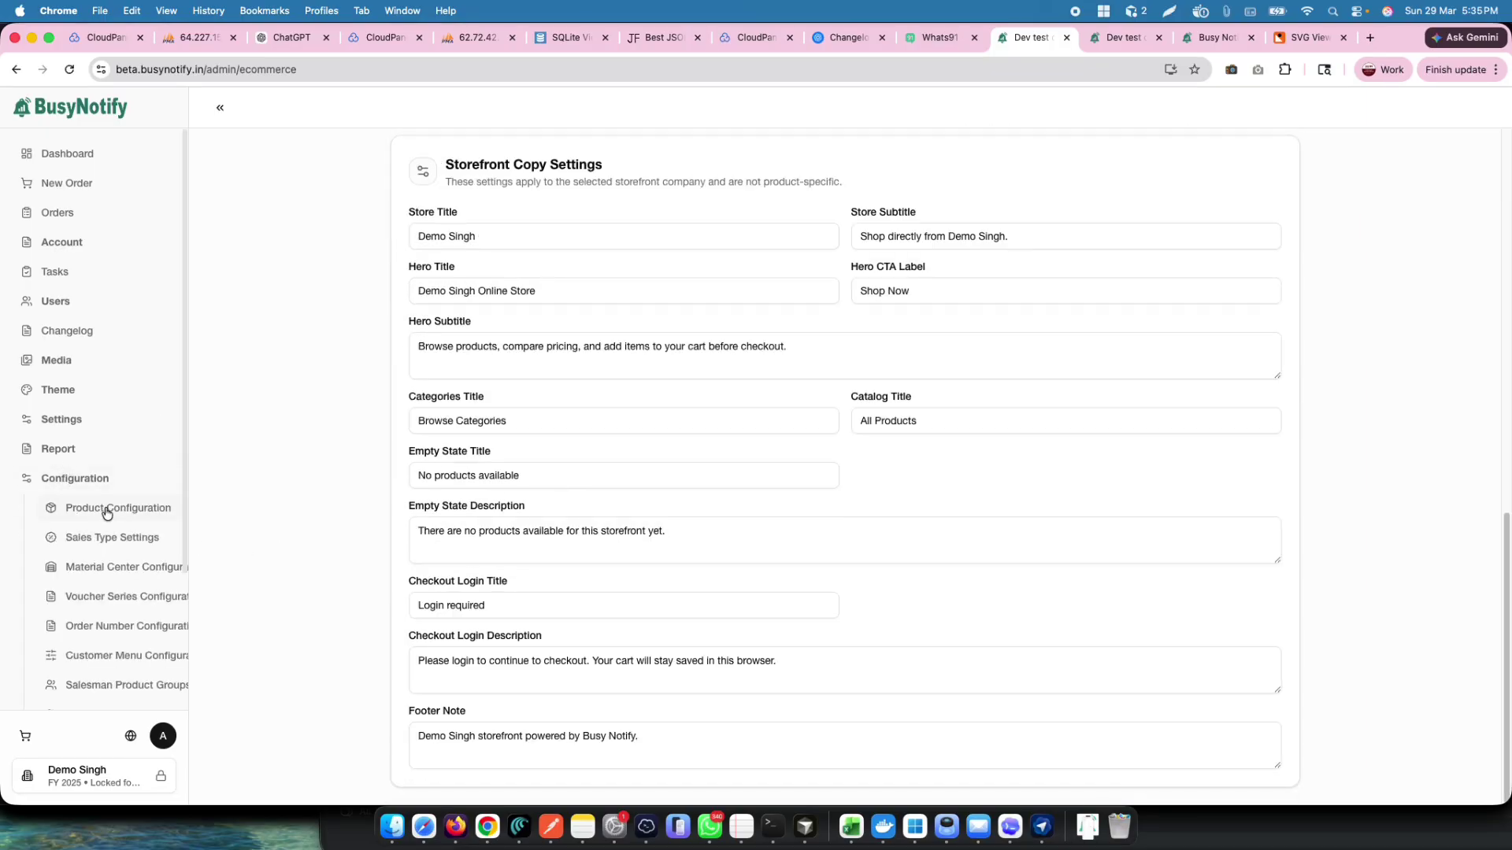
scroll(109, 551, down, 1)
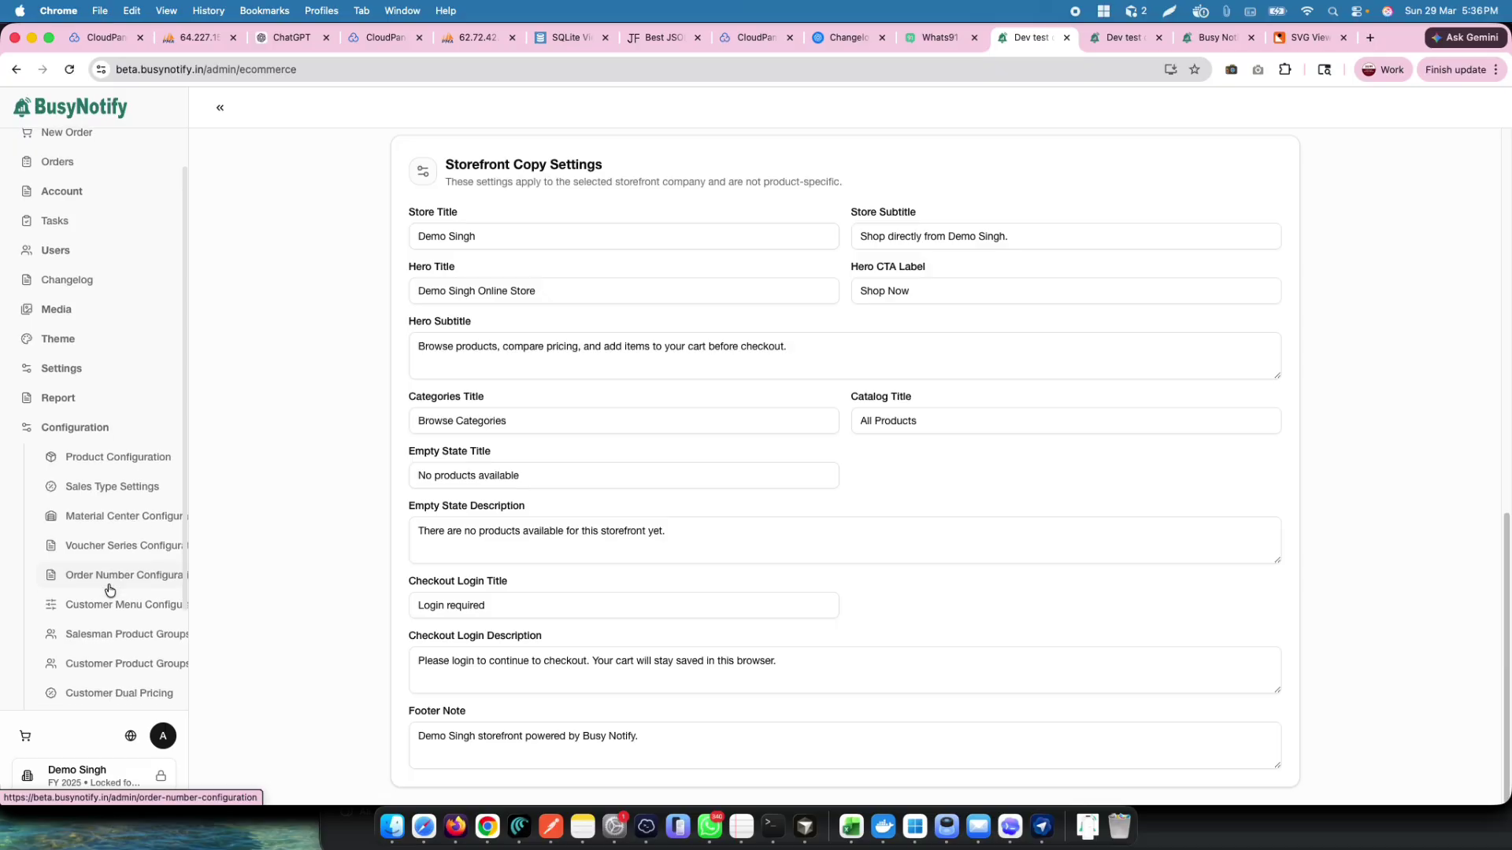
scroll(109, 590, down, 1)
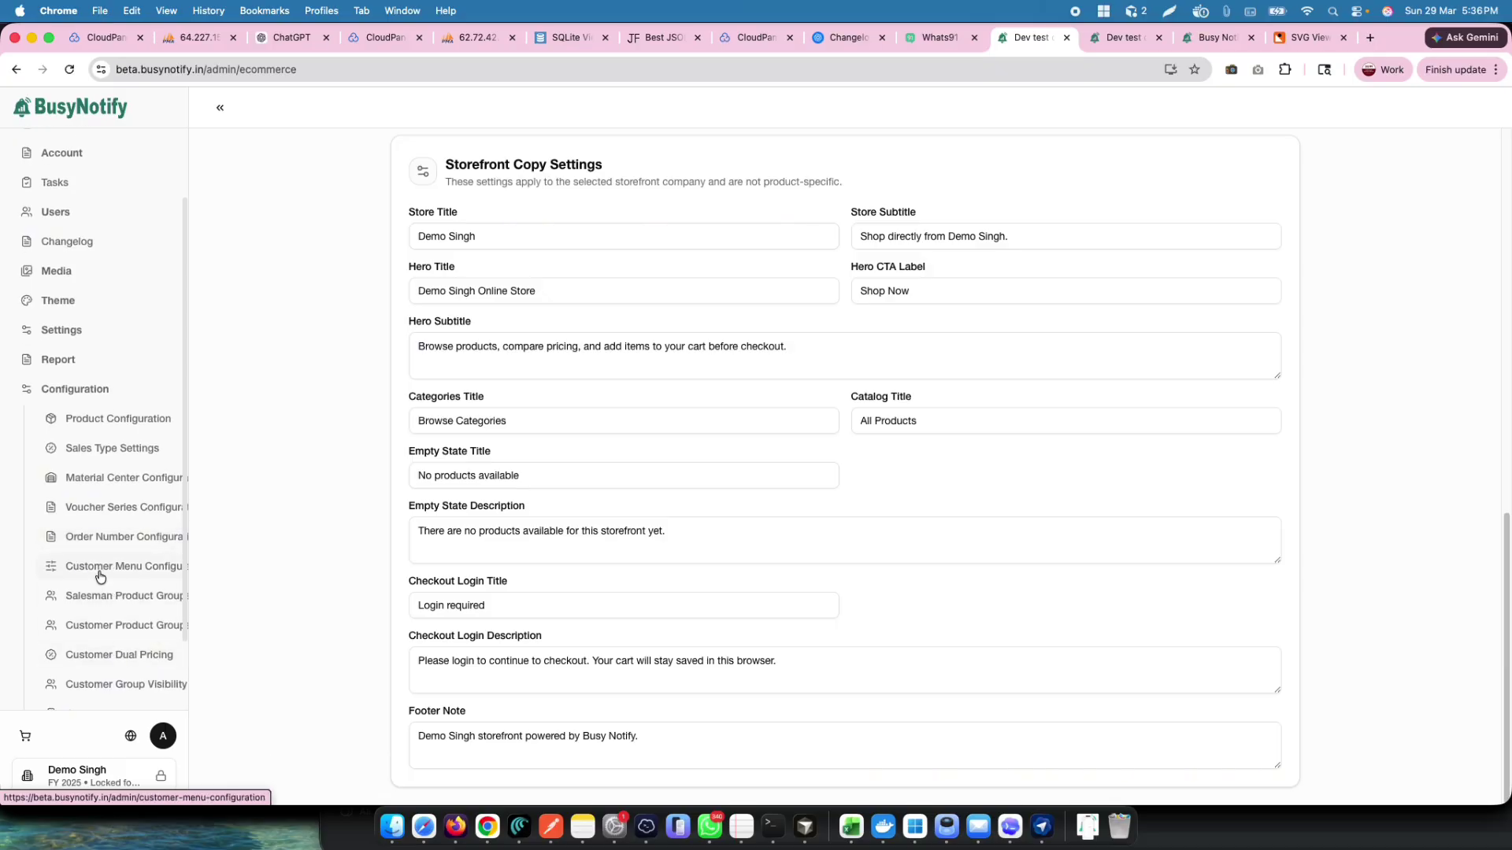
scroll(99, 578, down, 1)
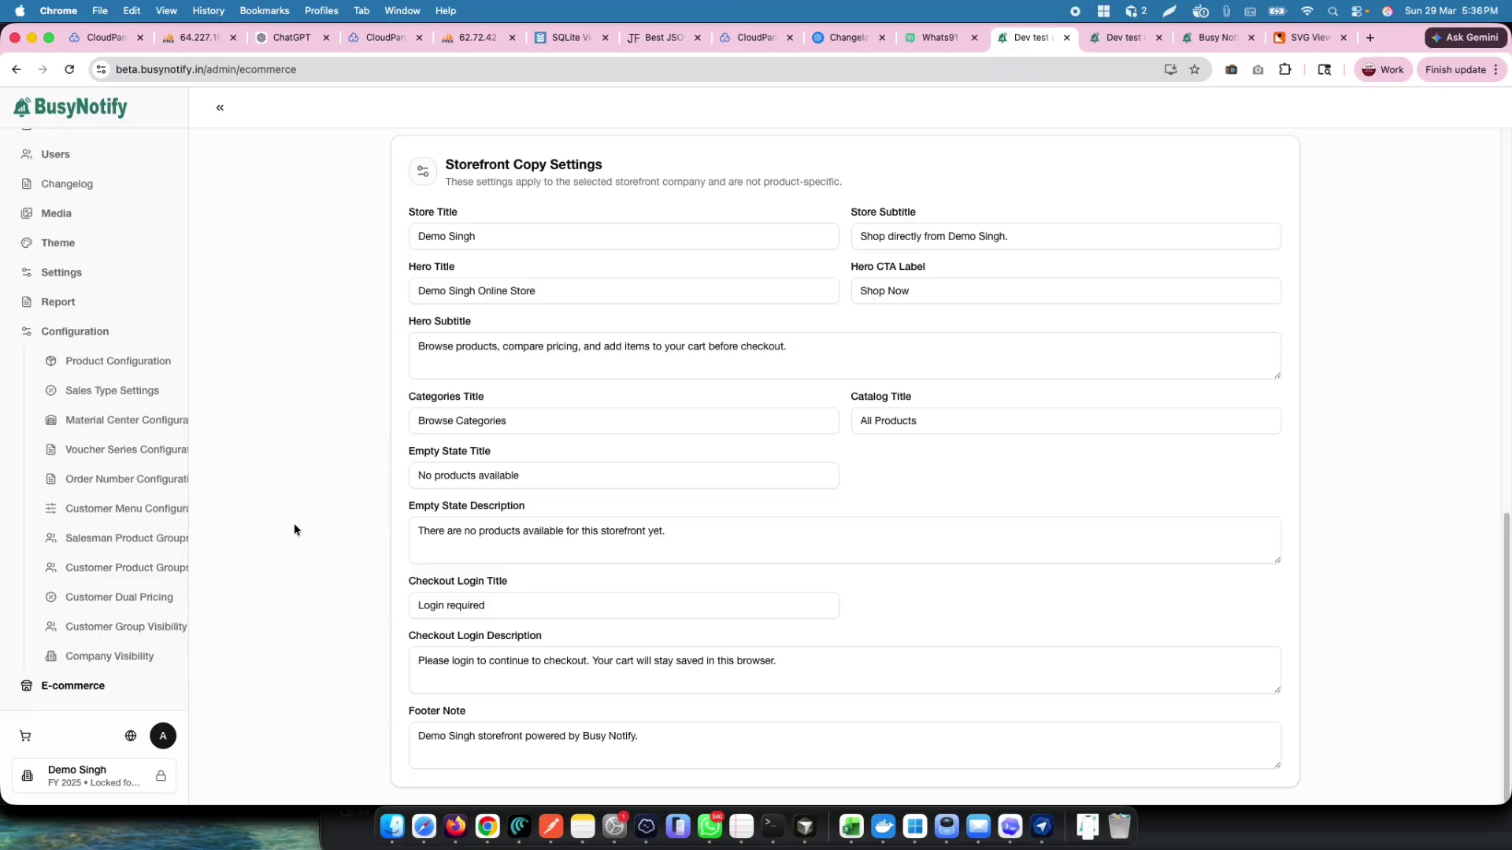
click(87, 420)
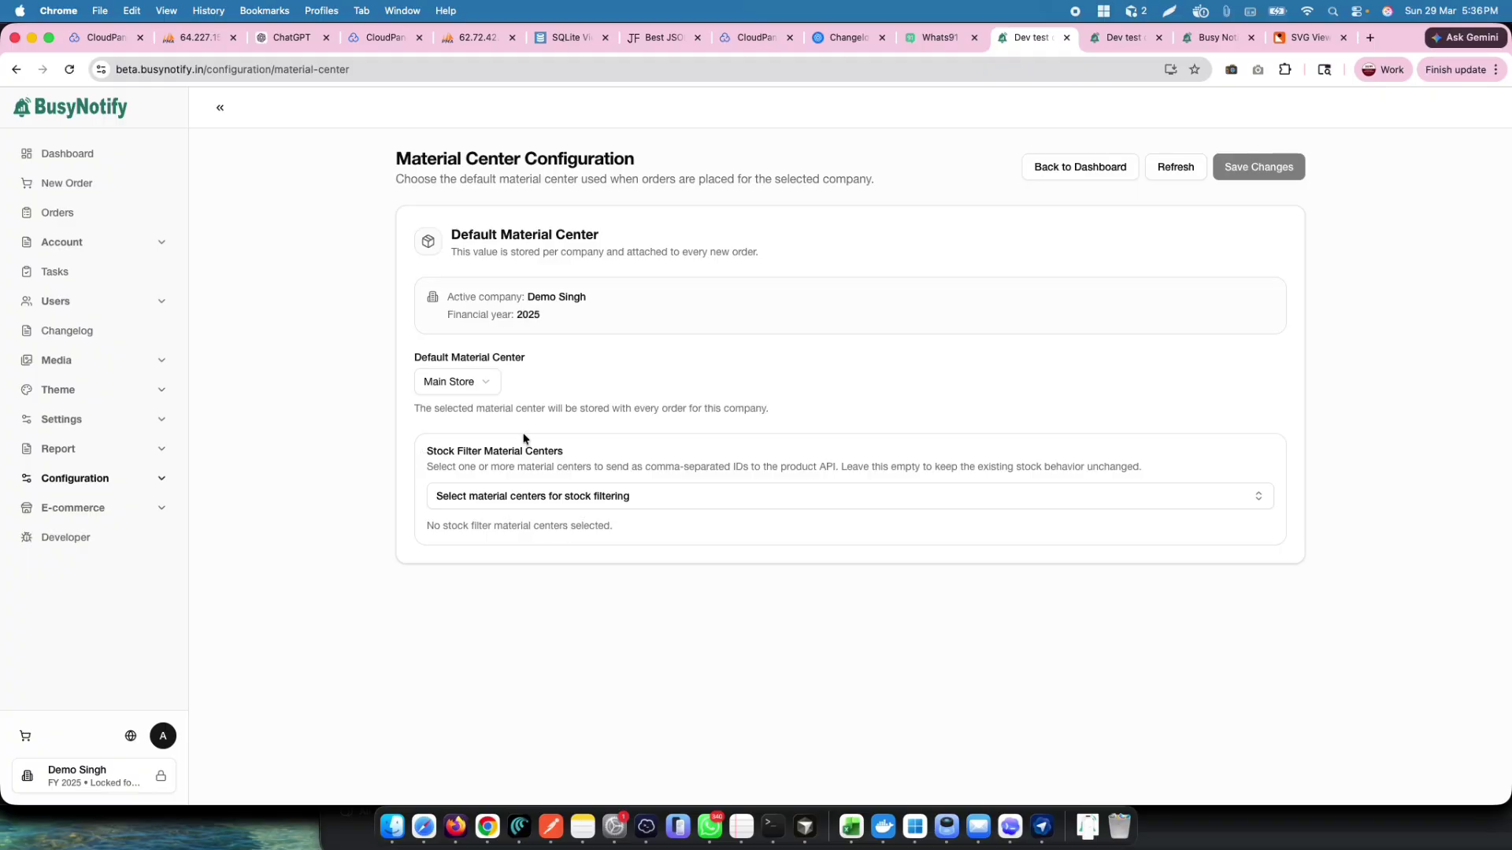
- Choose Godowns and Main Store as the stock filter material centers and save the configuration
click(507, 499)
click(480, 560)
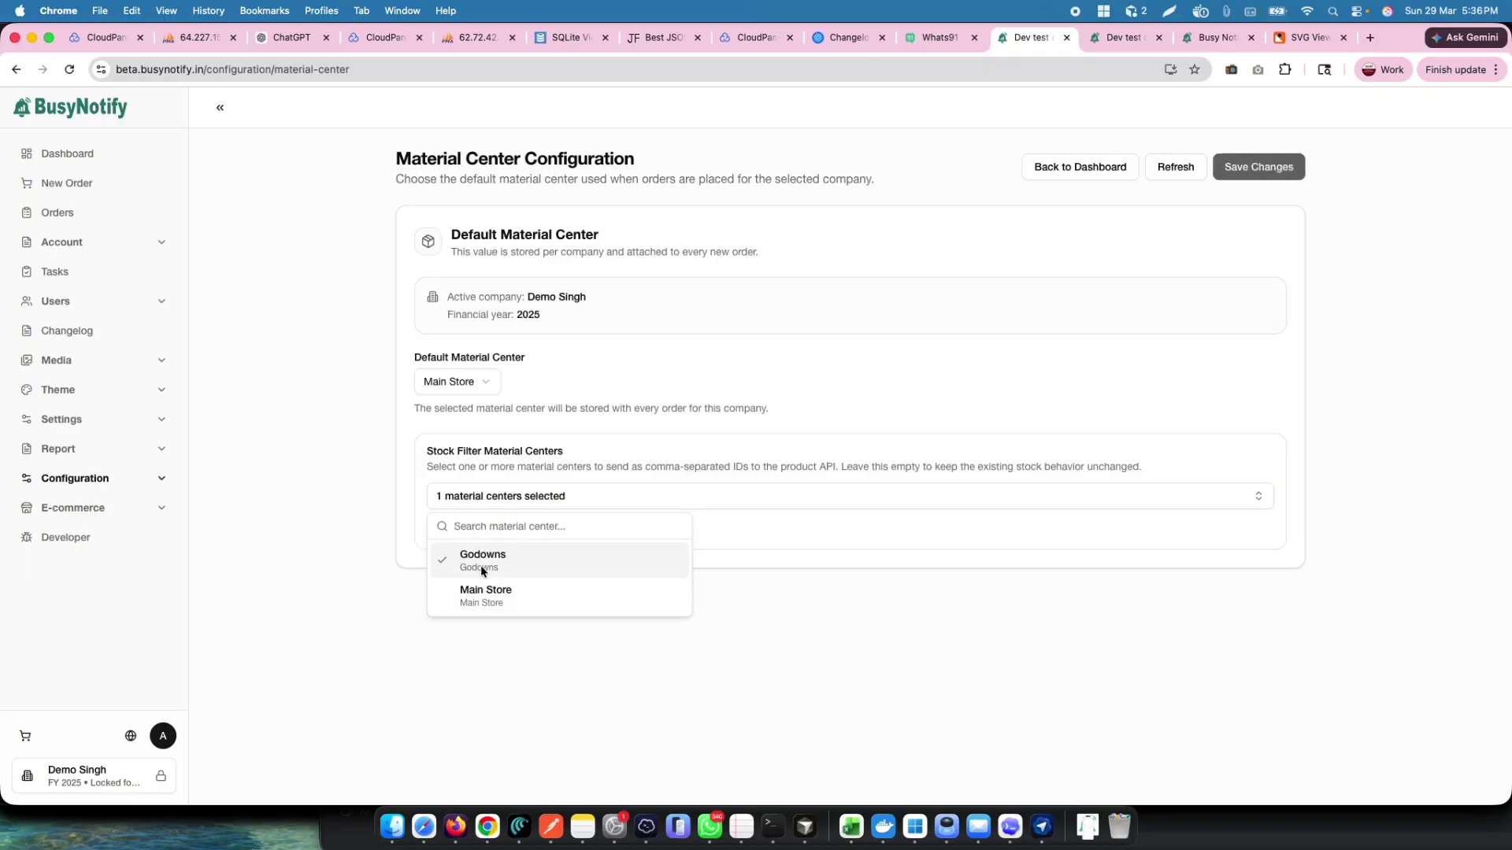
click(480, 598)
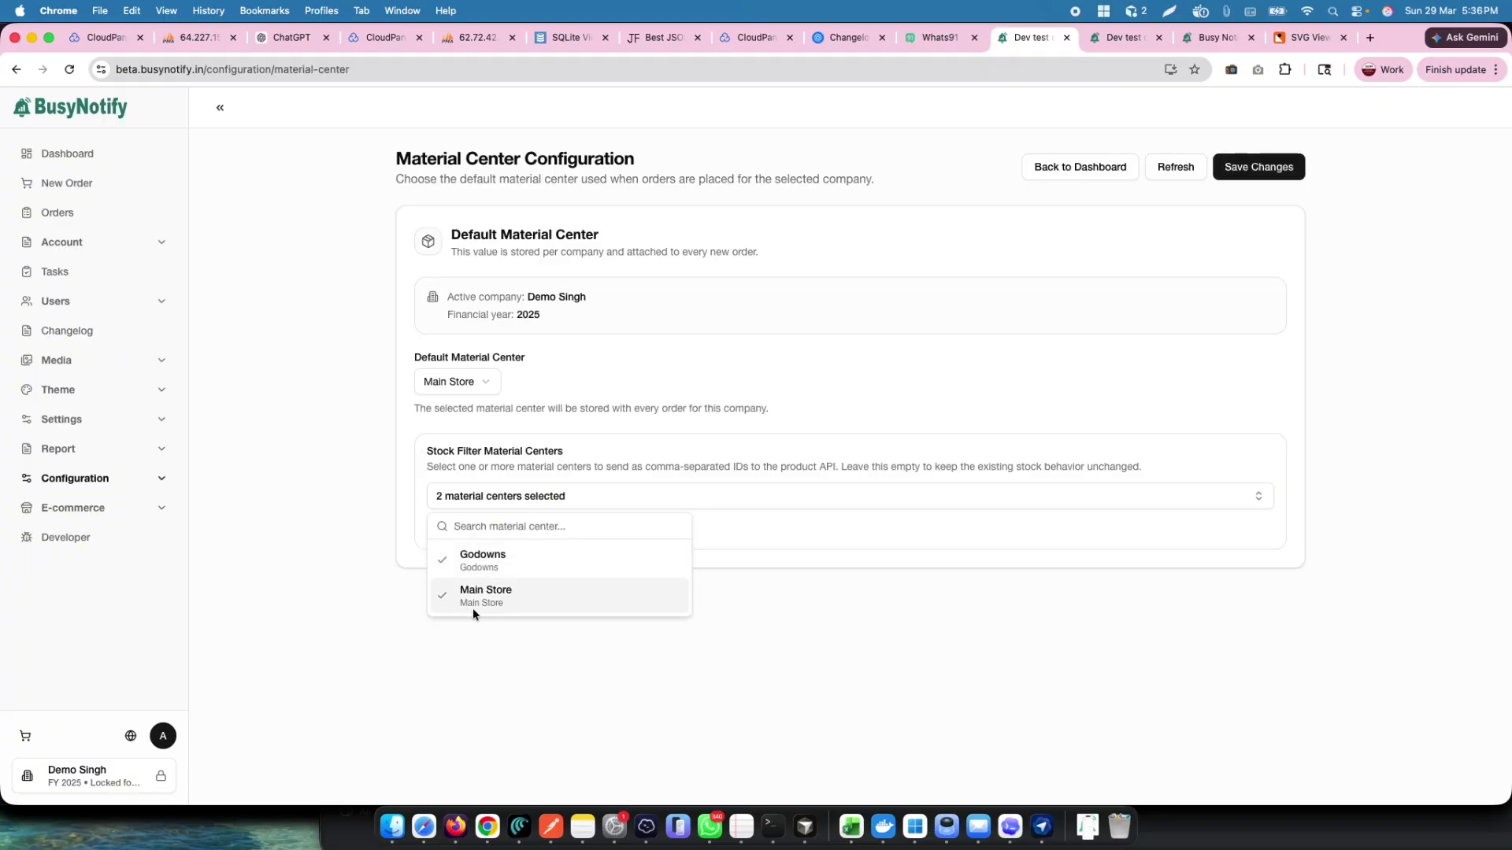
click(731, 632)
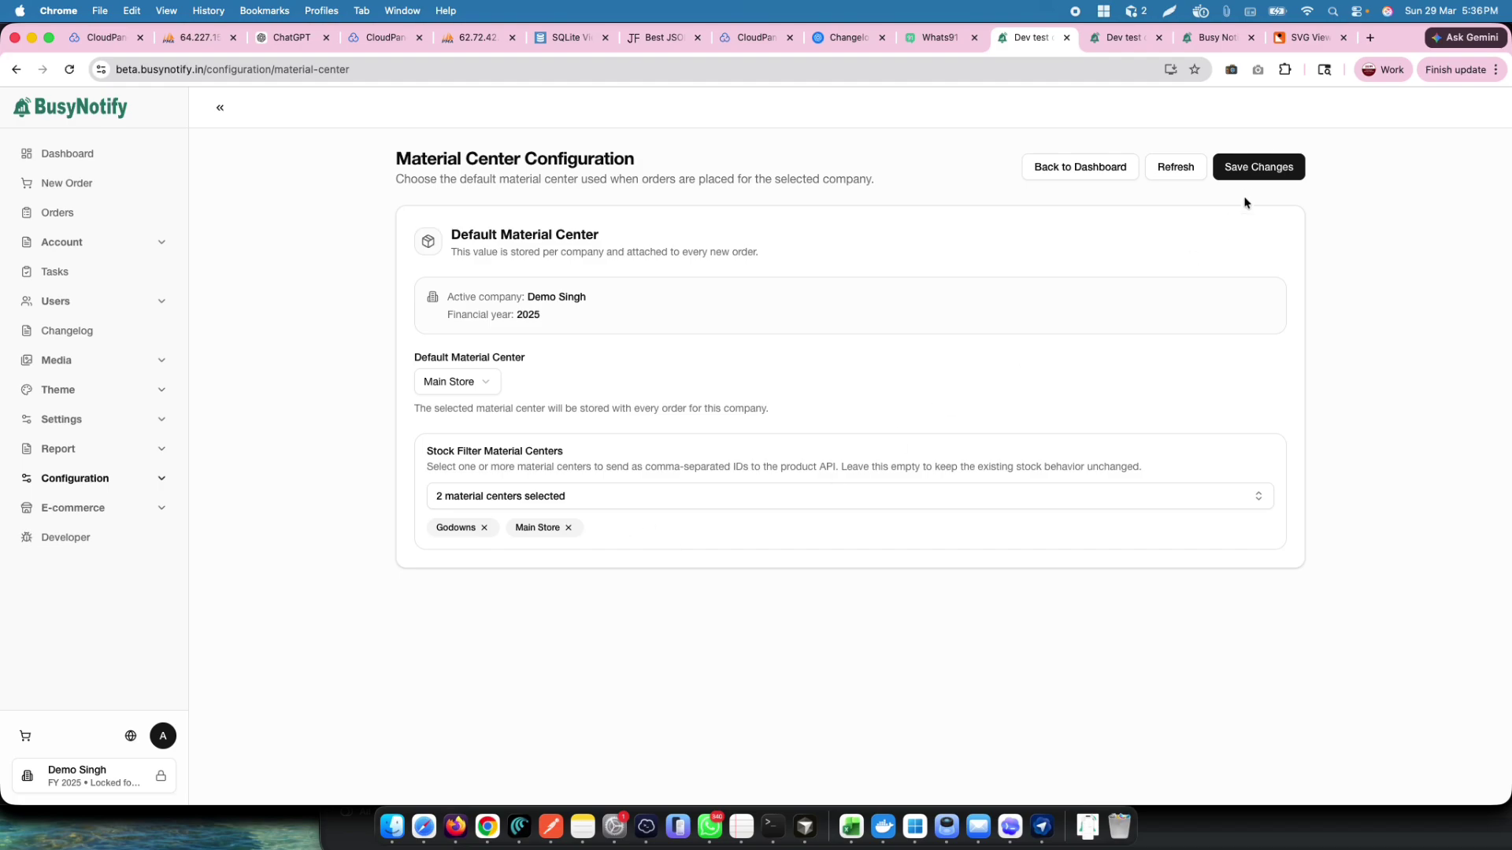
click(1246, 177)
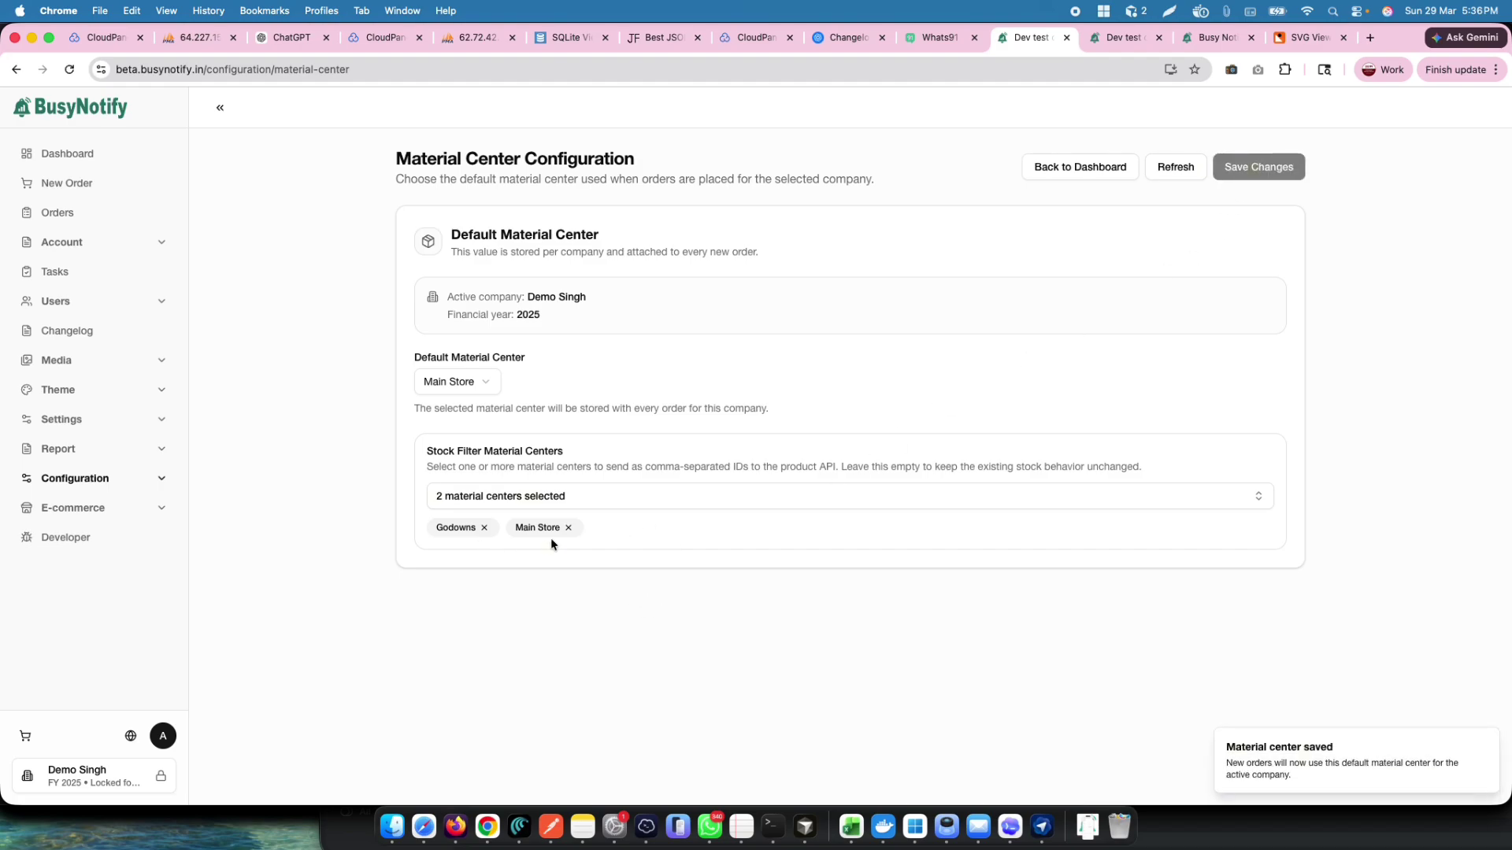
- Remove Main Store from the stock filter material centers and save the configuration
click(567, 527)
click(1260, 169)
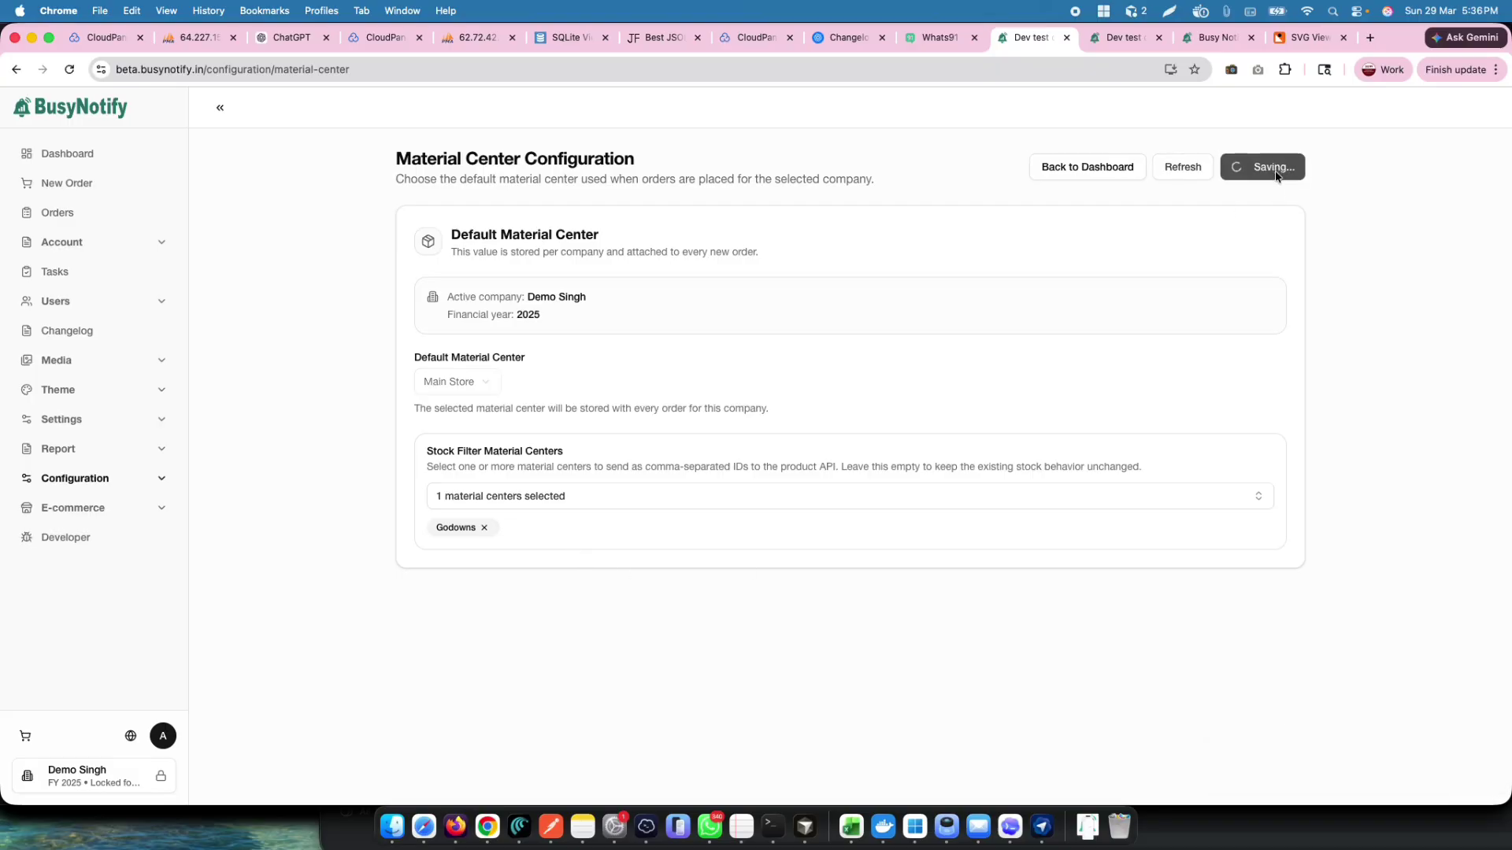
- Open Product Configuration, turn off Allow Freehand Stock Ordering and save the changes
click(78, 484)
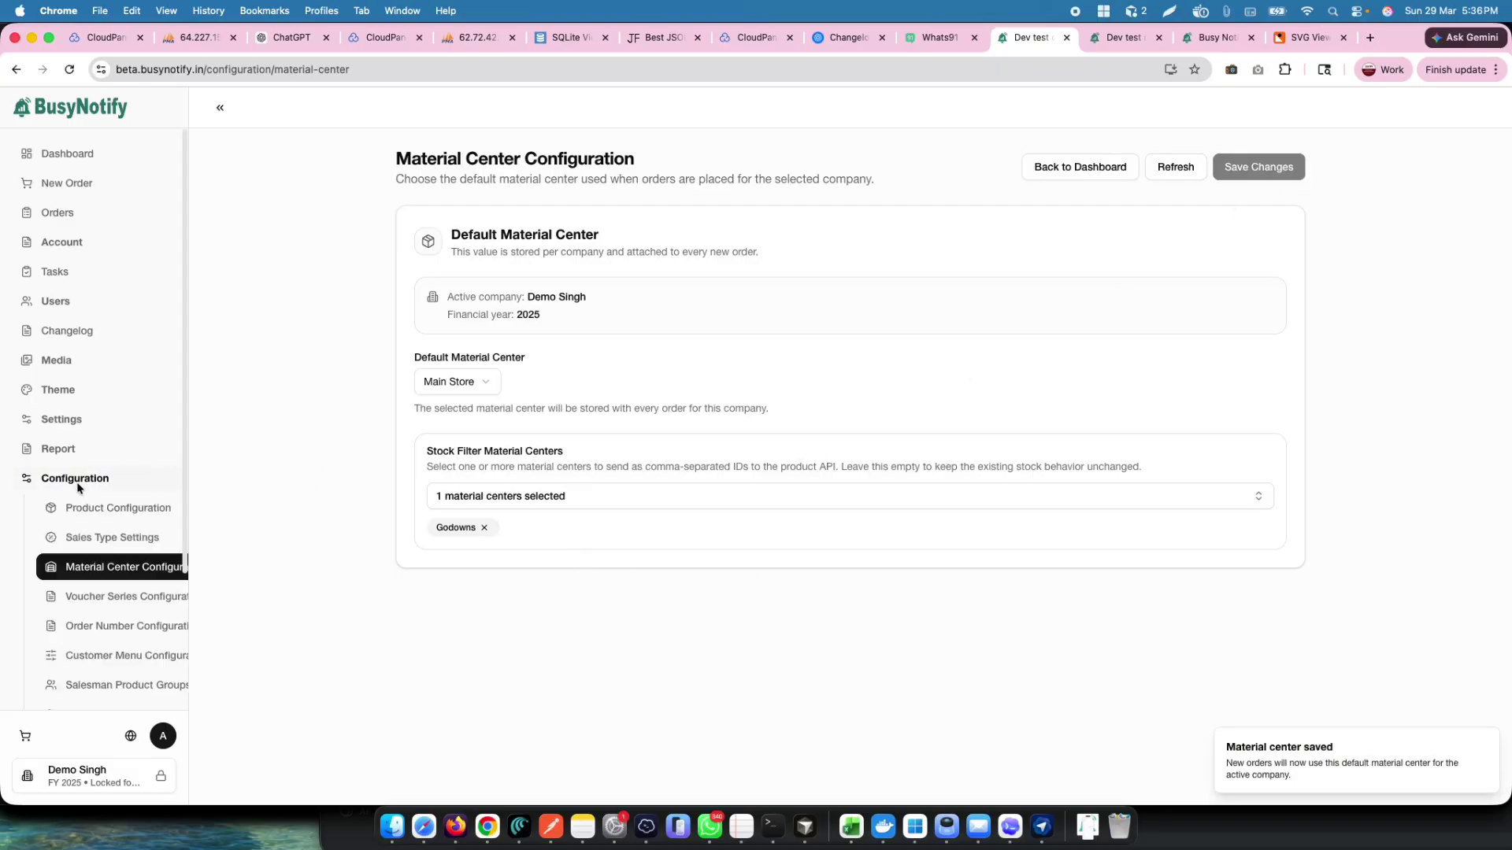
click(110, 507)
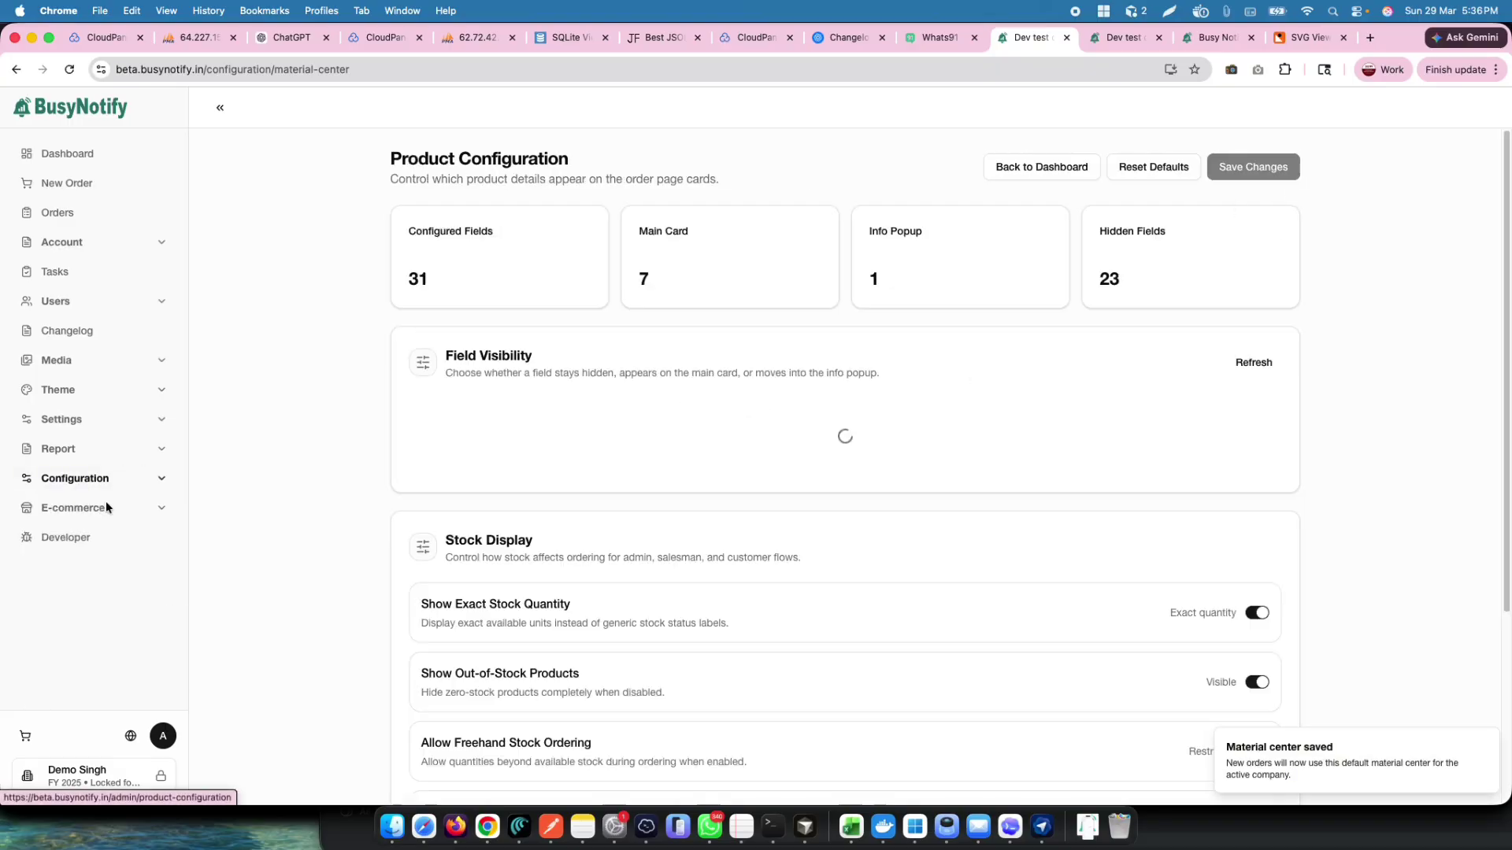
scroll(942, 499, down, 20)
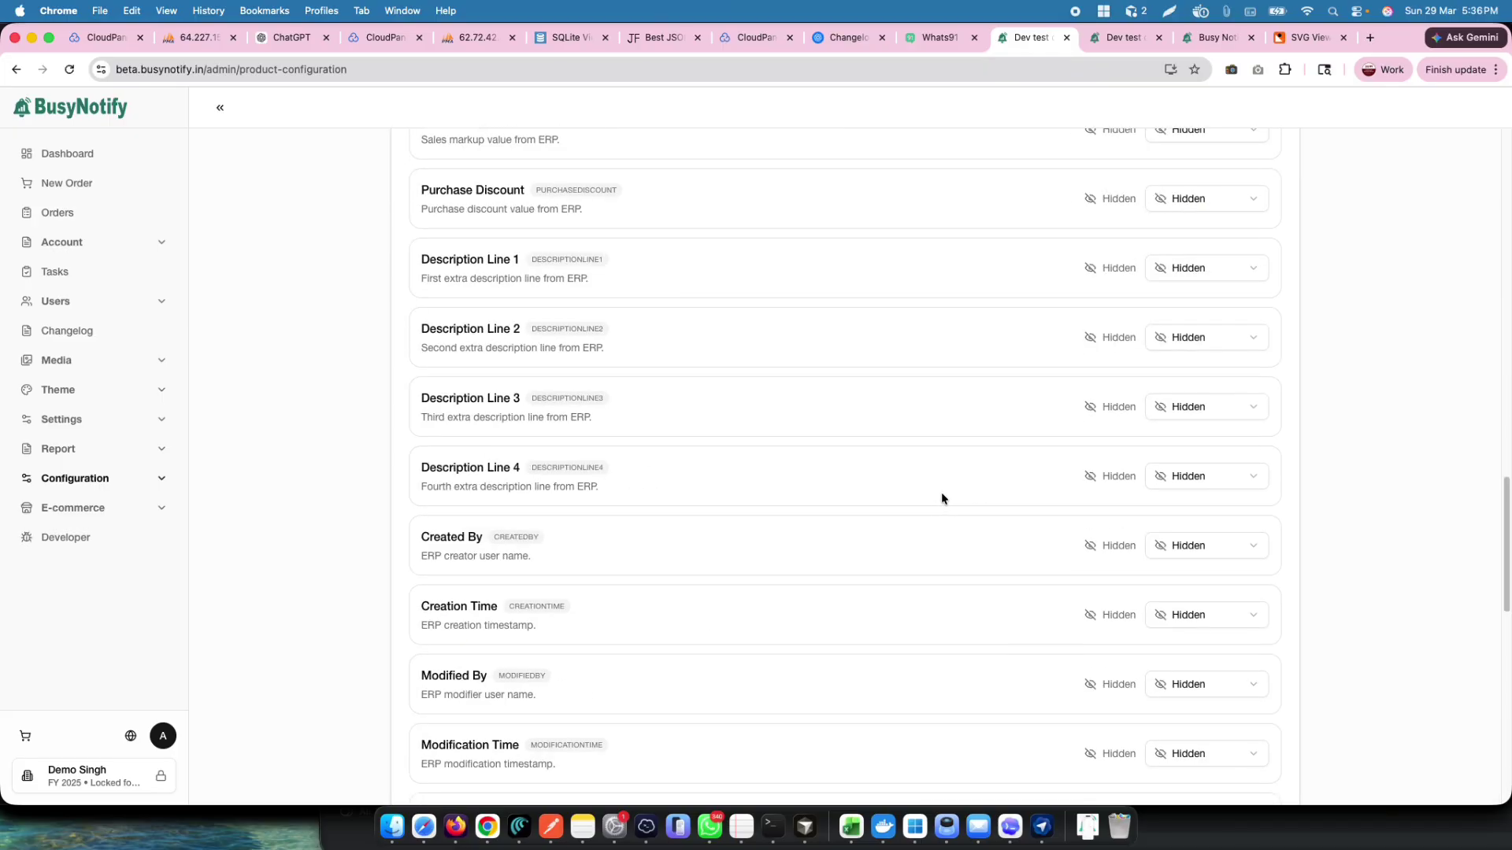
scroll(942, 496, down, 3)
scroll(1005, 520, up, 3)
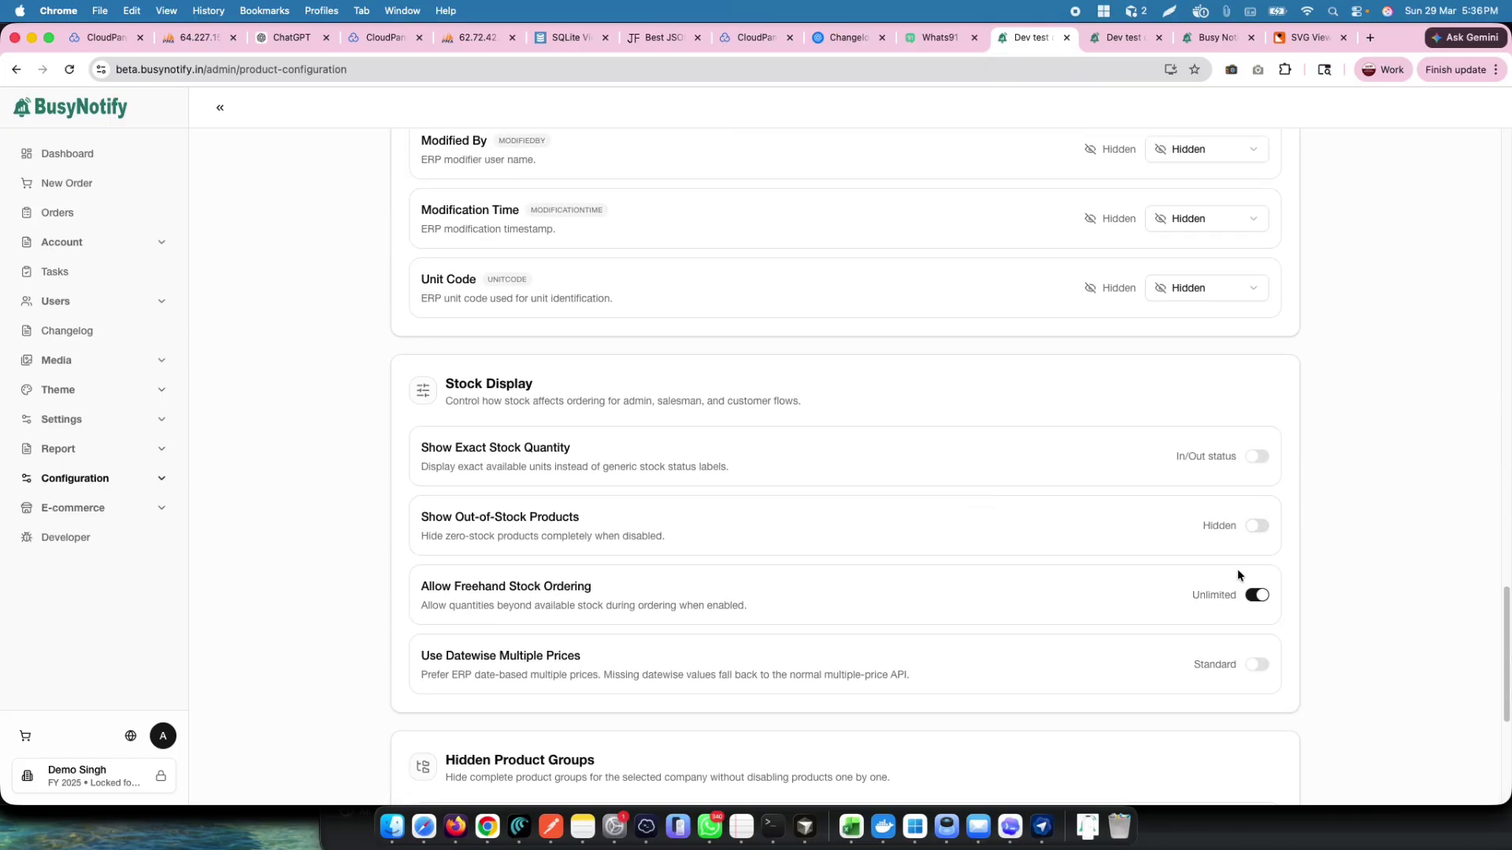
click(1255, 596)
scroll(1284, 542, up, 20)
click(1252, 167)
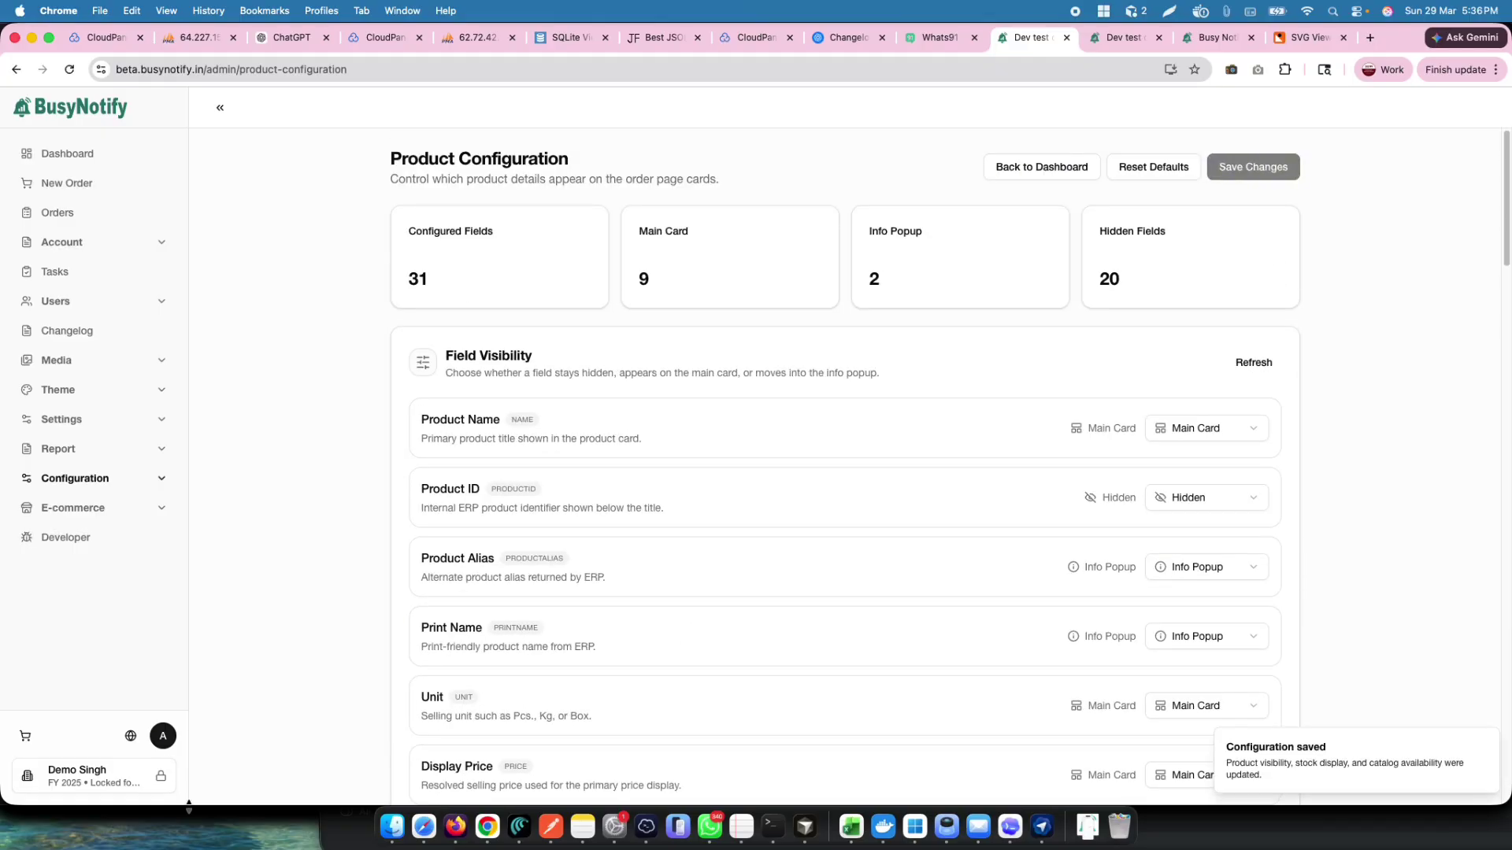
- Switch to Firefox and reload the New Order page to check the products stocked in Godowns
click(455, 826)
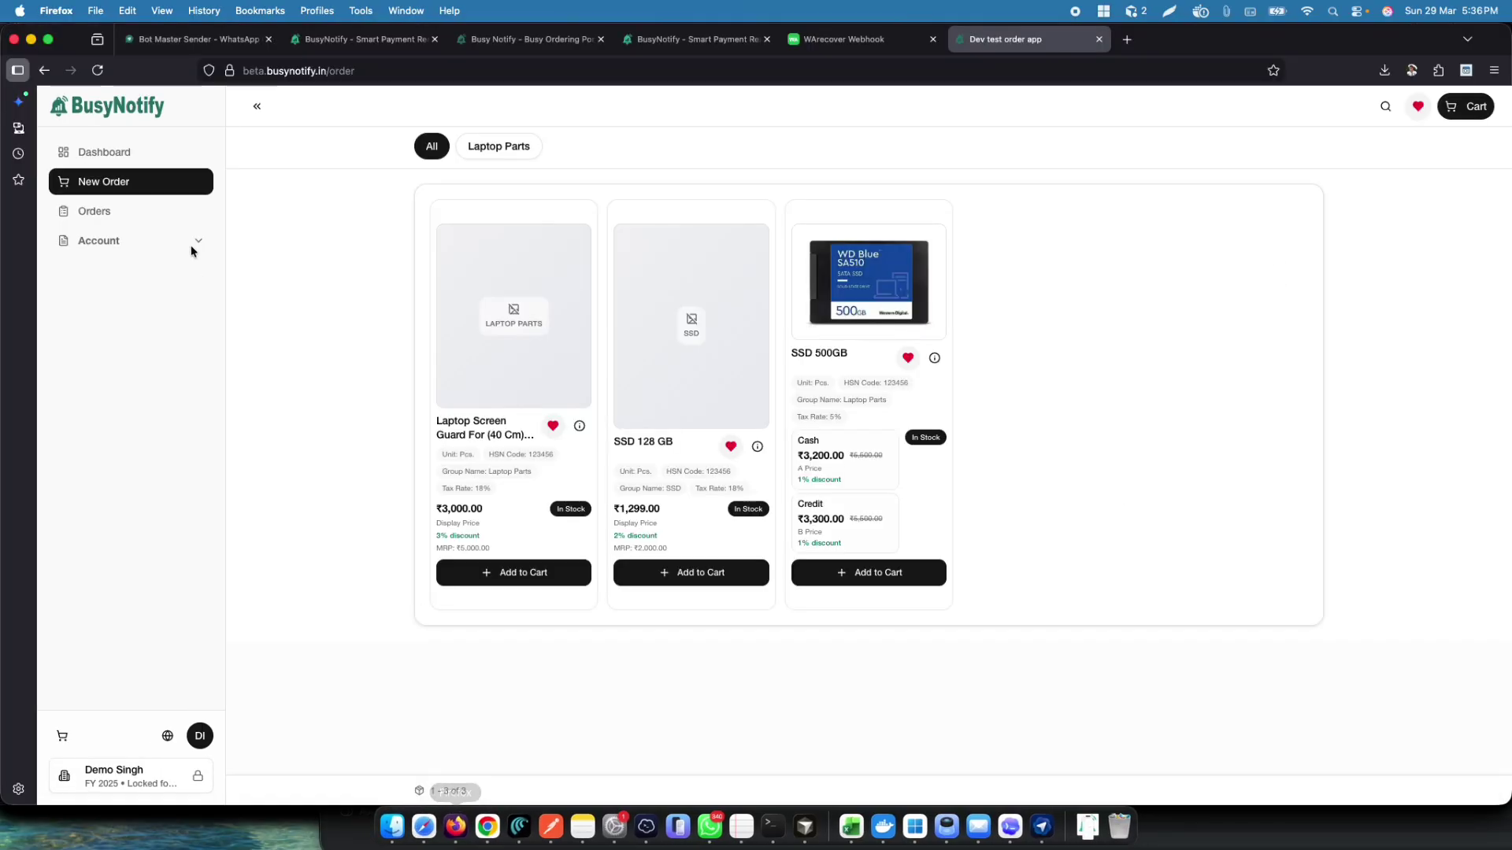
key(super+r)
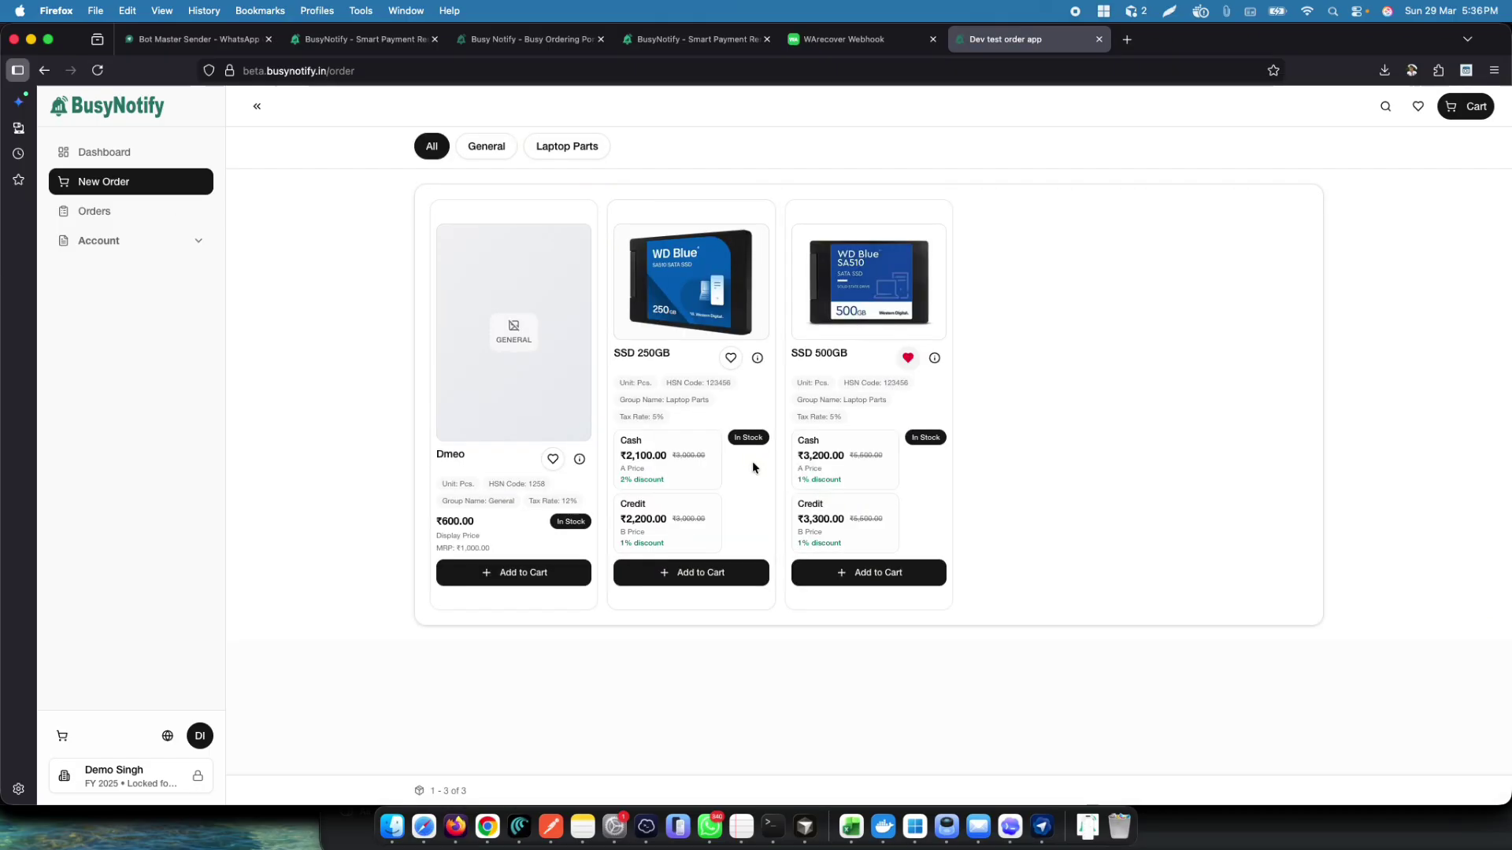
- Return to Product Configuration in Chrome, turn on Show Exact Stock Quantity and save the changes
key(super+Tab)
scroll(715, 501, down, 20)
scroll(717, 508, down, 4)
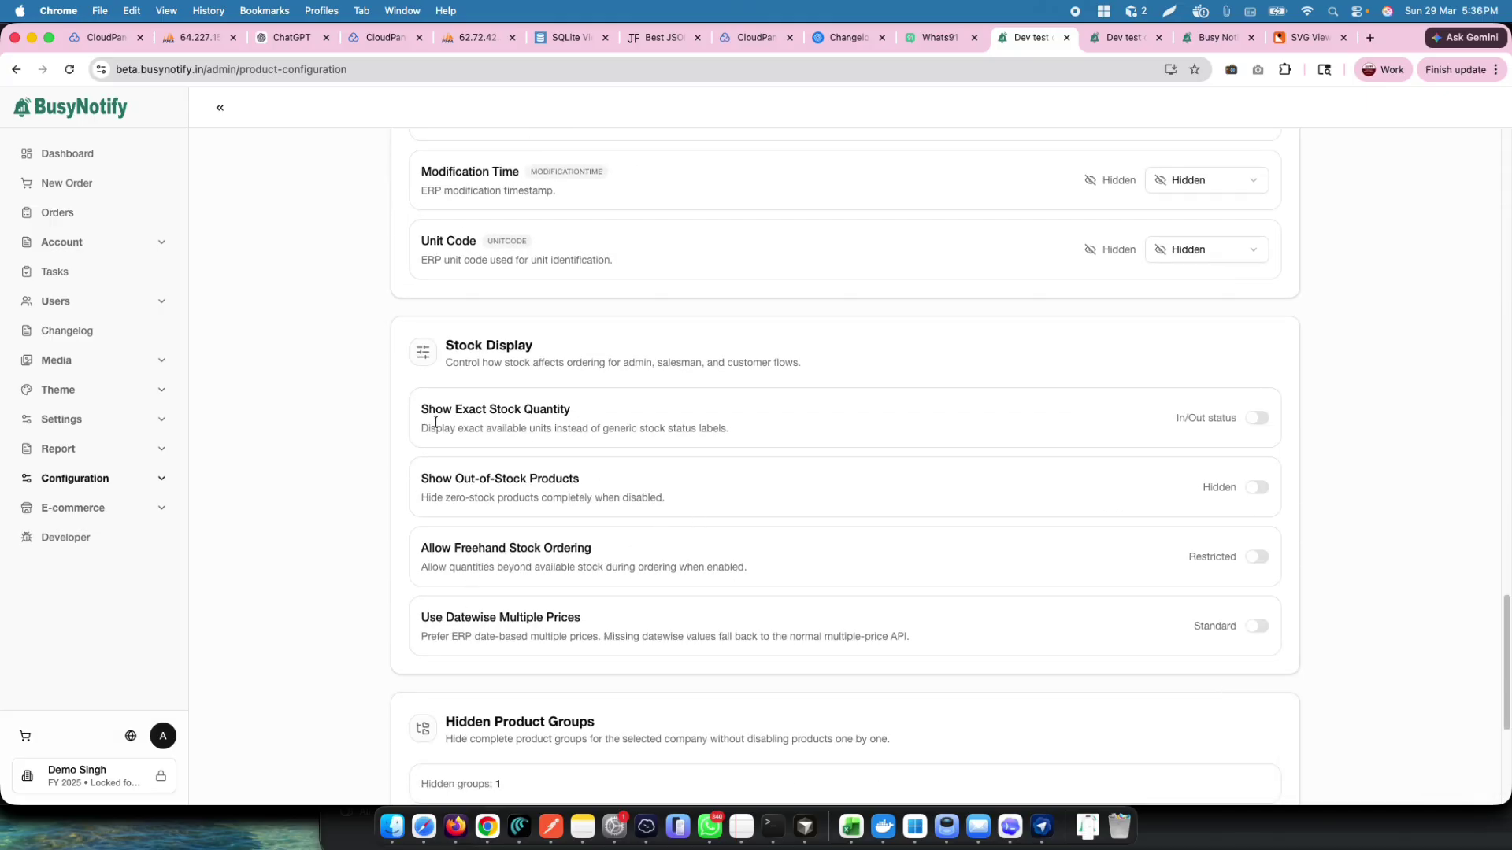
click(1258, 418)
scroll(1344, 384, up, 20)
click(1257, 167)
- Switch to the New Order page in Firefox and highlight the stock quantity on the SSD 250GB card
key(super+Tab)
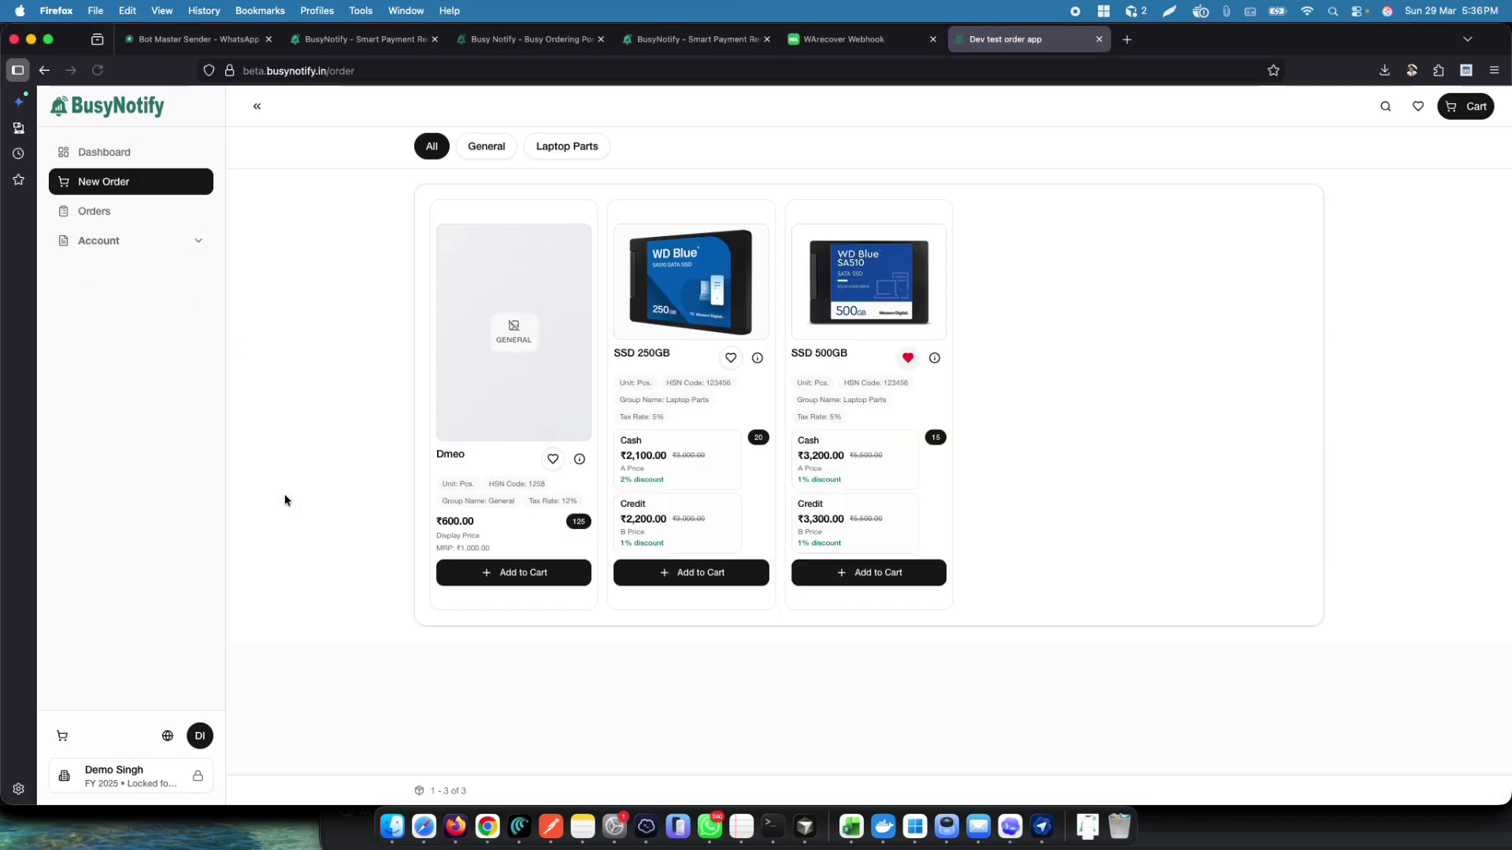
double_click(758, 438)
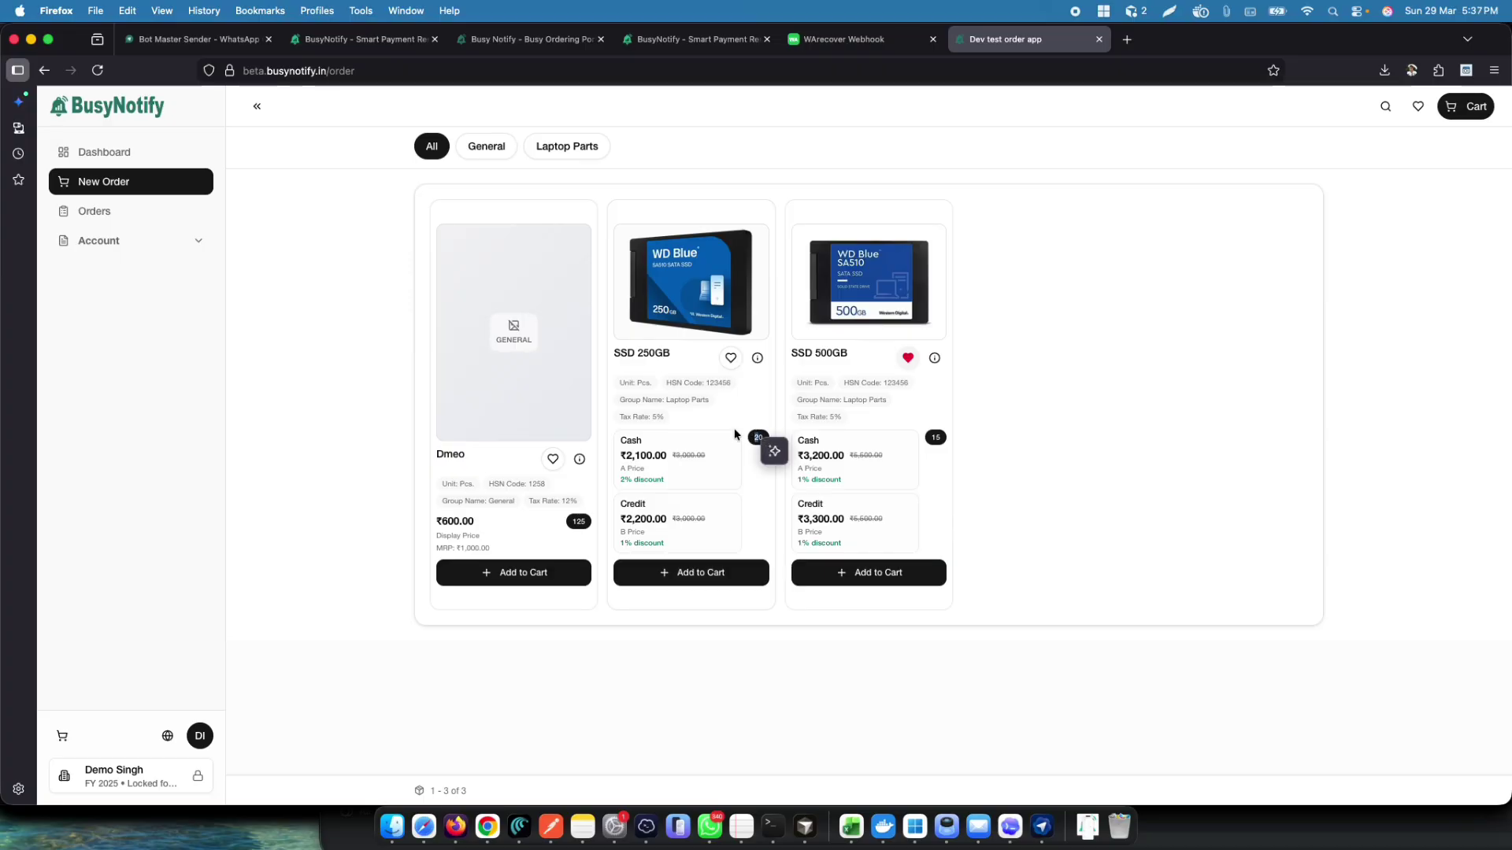
click(771, 449)
- Return to Material Center Configuration in Chrome, add Main Store to the stock filter material centers and save
key(super+Tab)
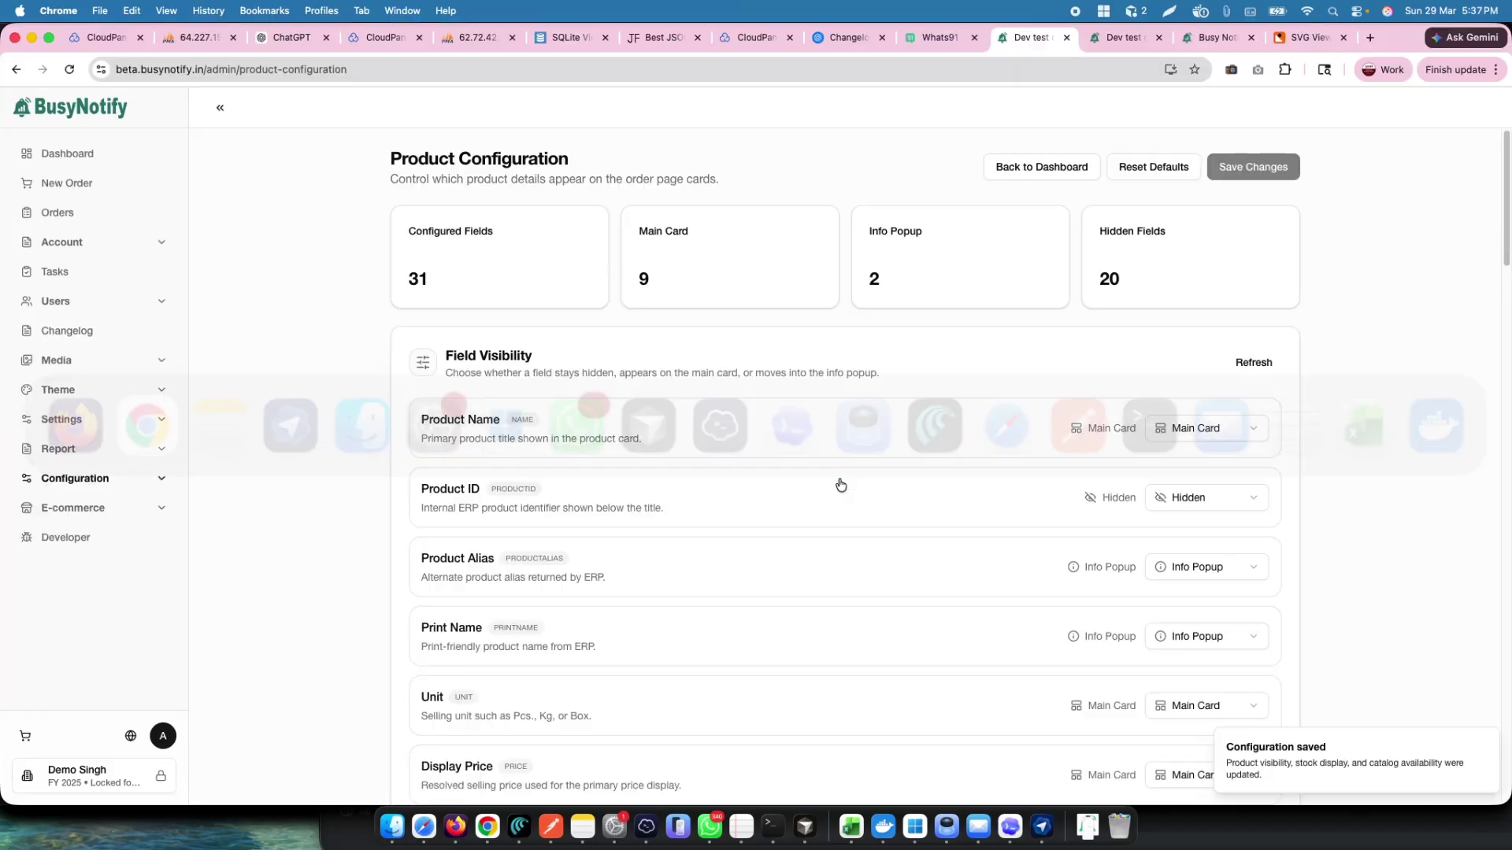
click(100, 568)
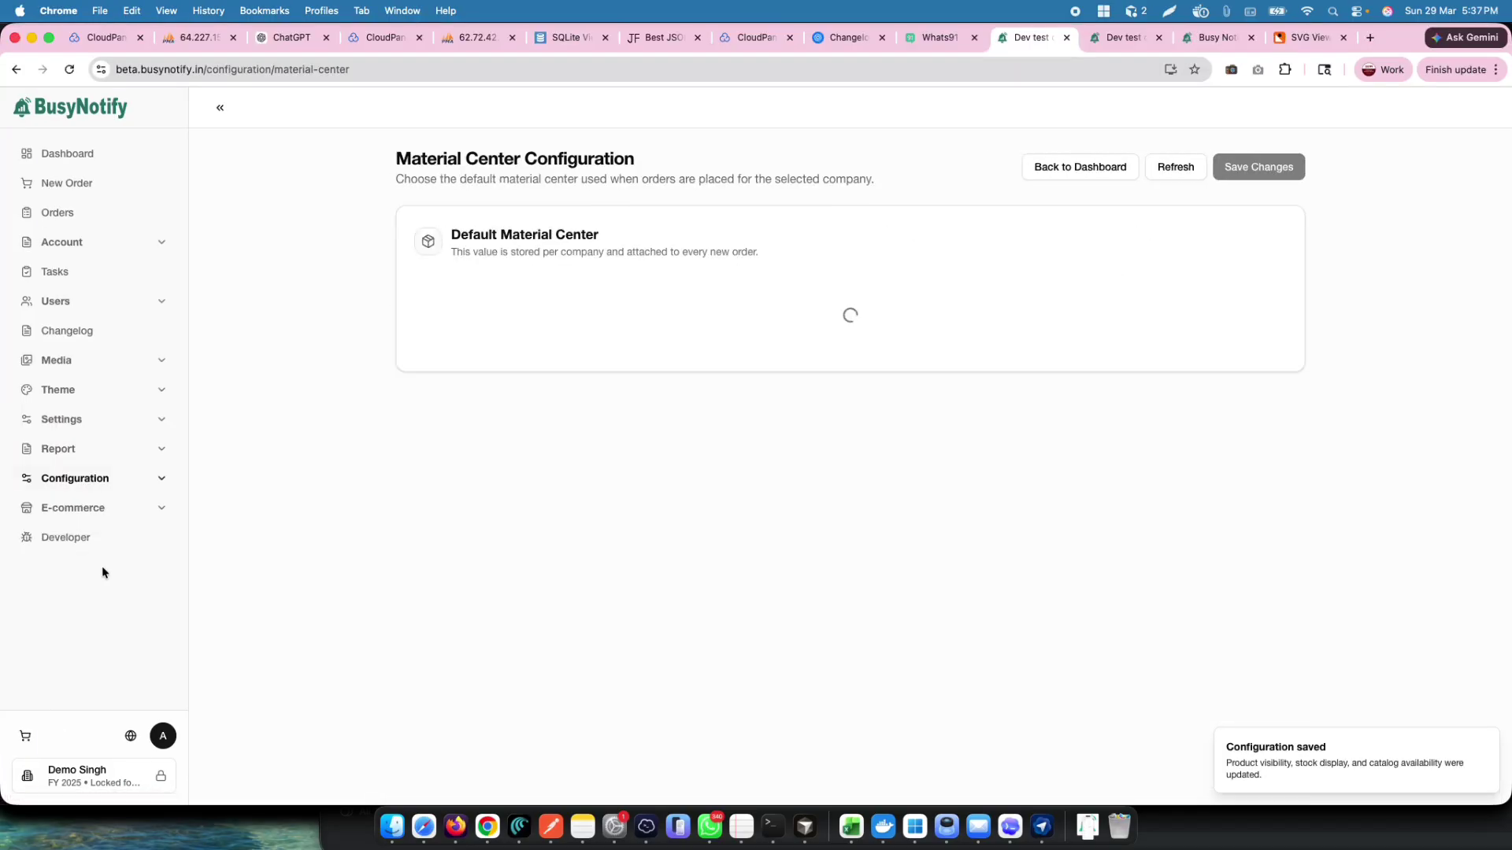
click(506, 498)
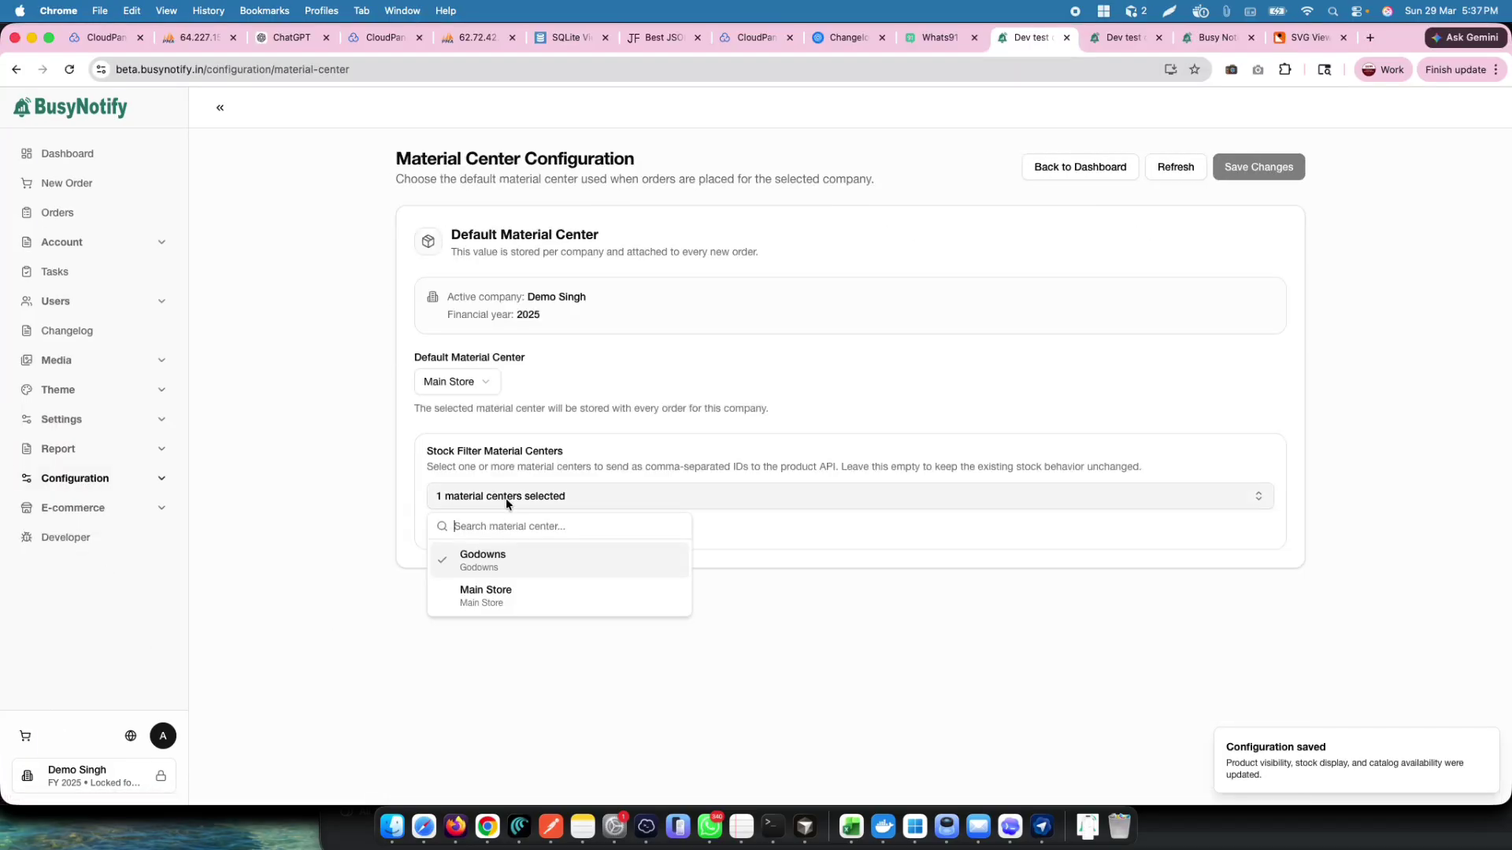
click(485, 593)
click(1357, 359)
click(1258, 167)
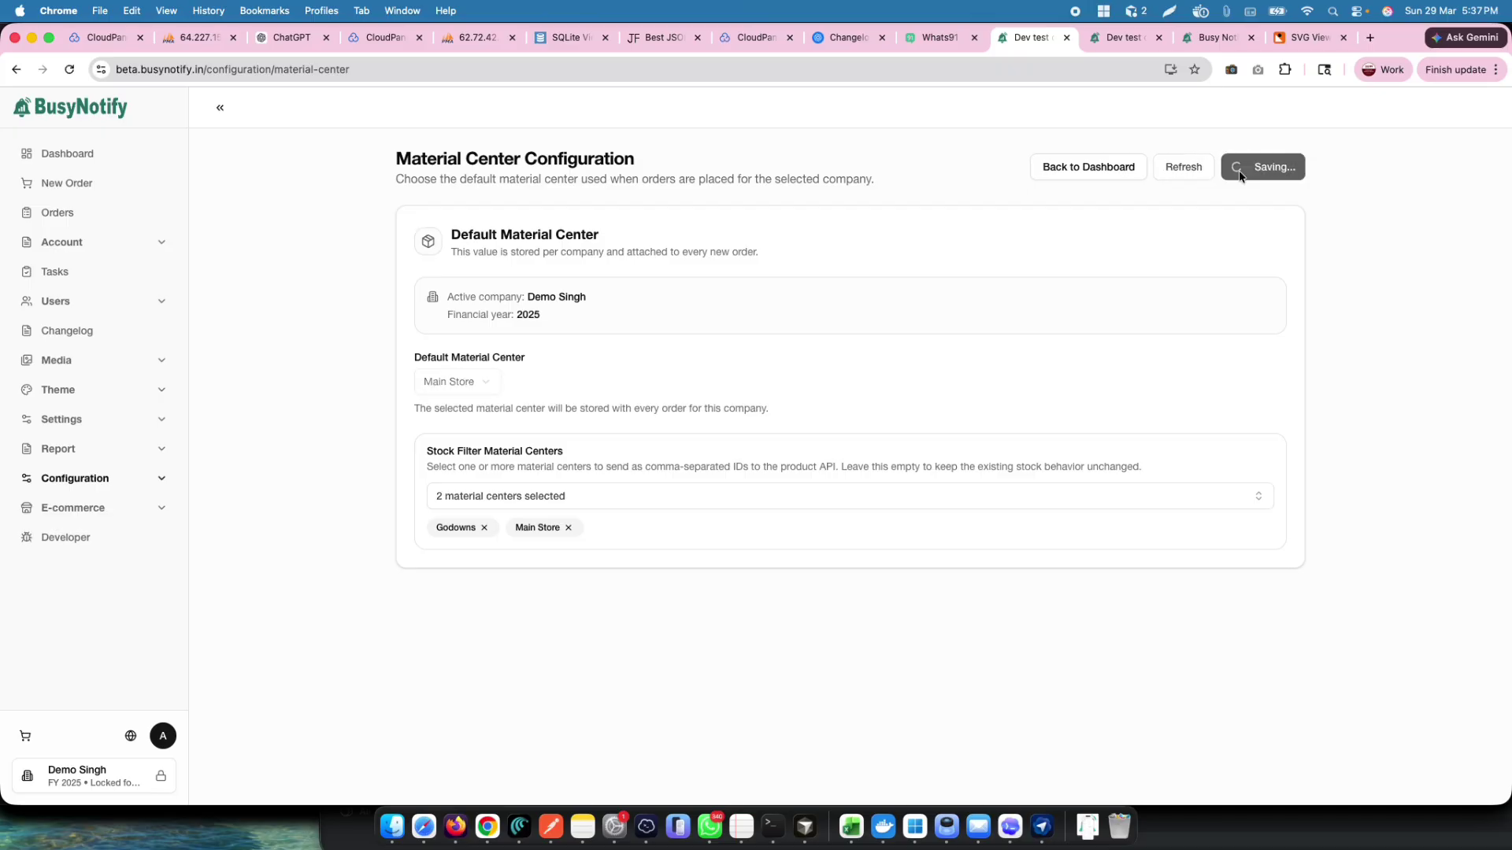
- Reload the New Order page in Firefox to check the stock for both material centers
key(super+Tab)
key(super+r)
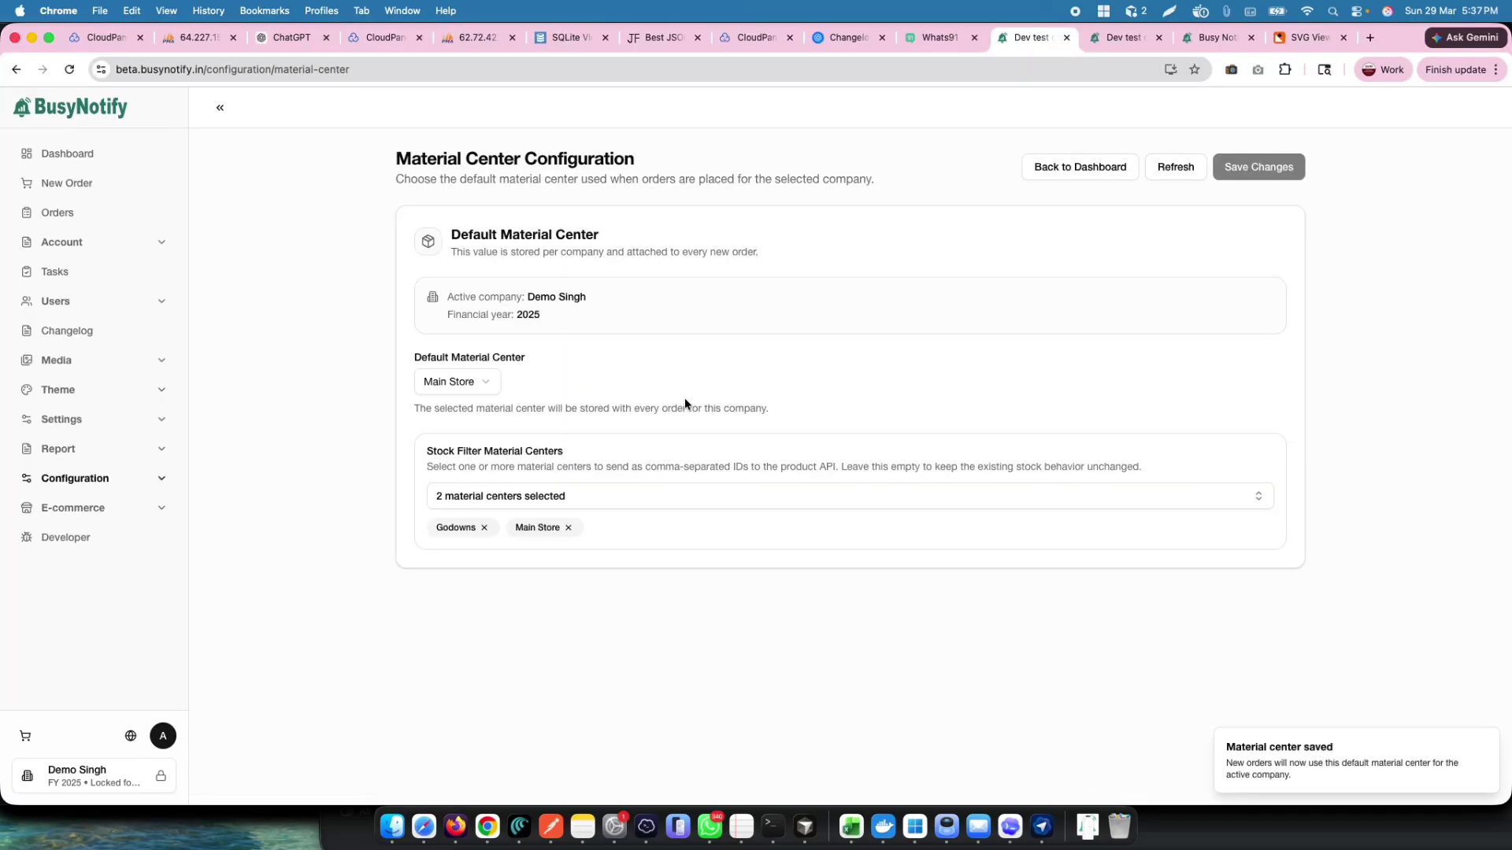
- Switch to Notes and highlight item 15 on freehand quantity support
key(super+Tab)
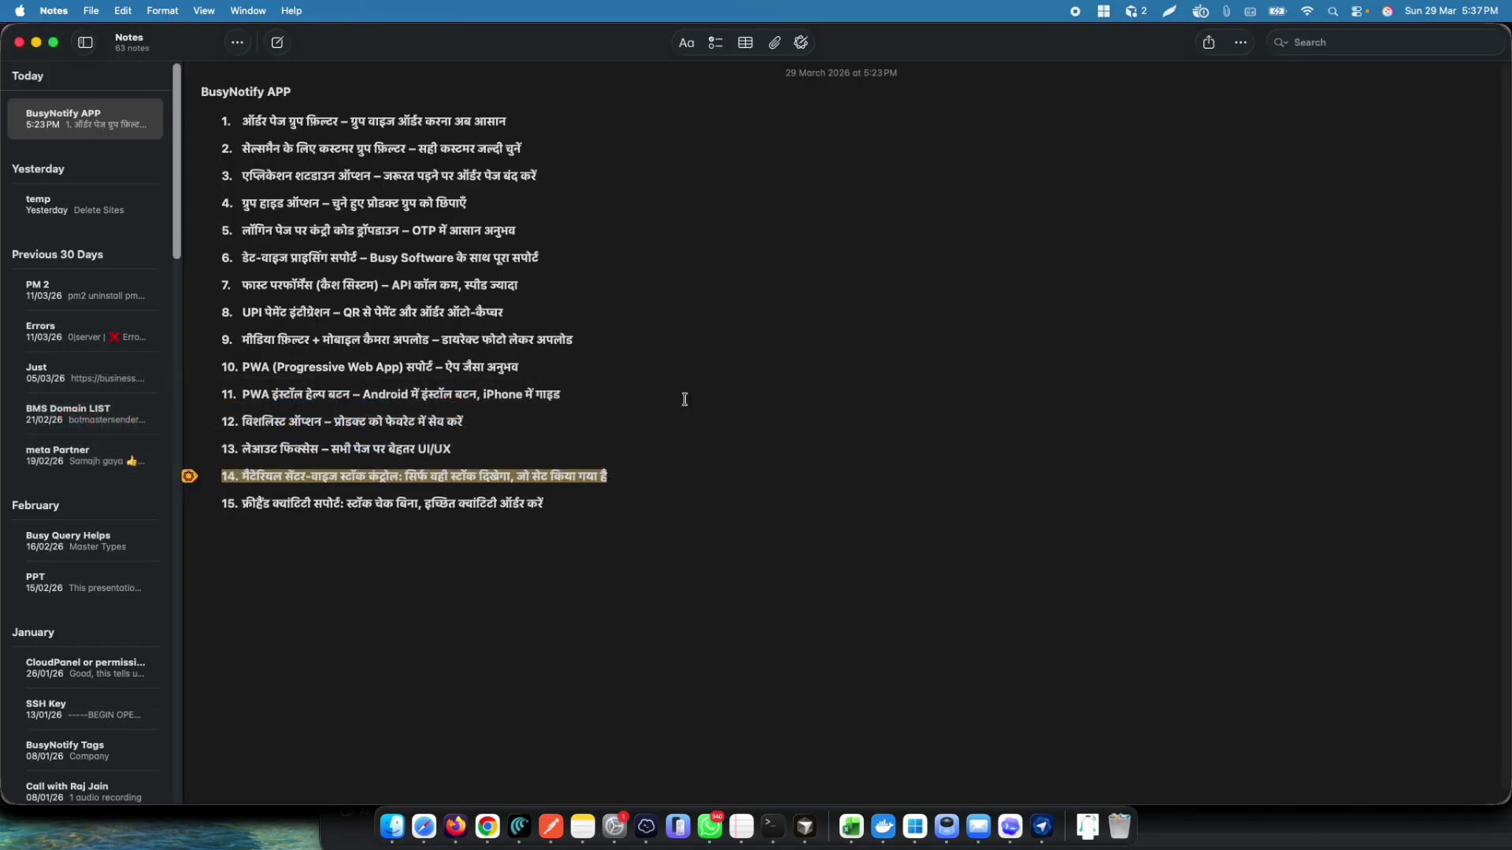
drag(553, 502, 213, 505)
- Switch to Chrome, open Product Configuration, turn on Allow Freehand Stock Ordering and save the changes
key(super+Tab)
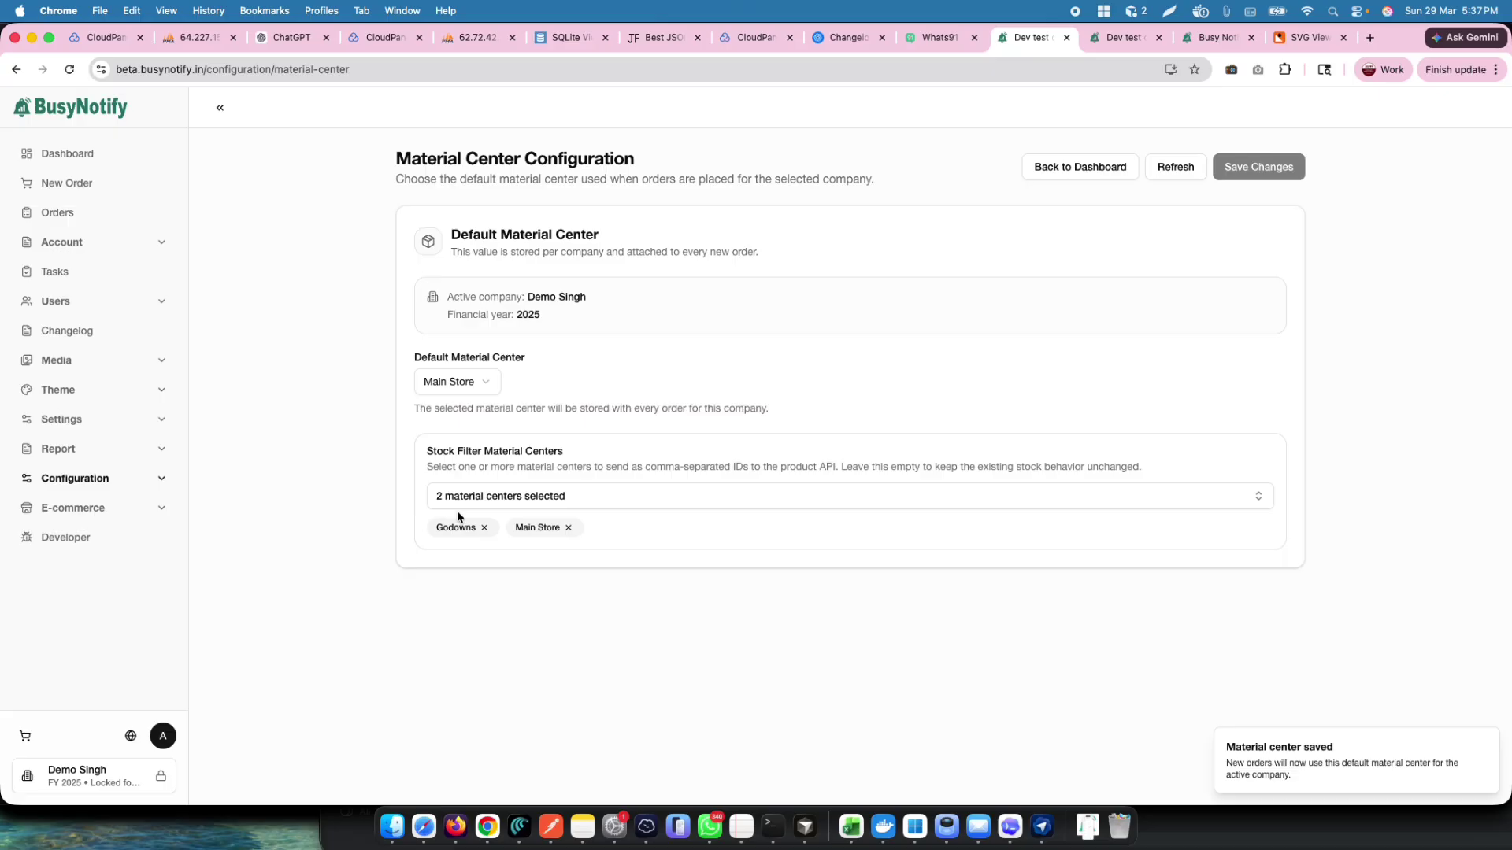
click(75, 479)
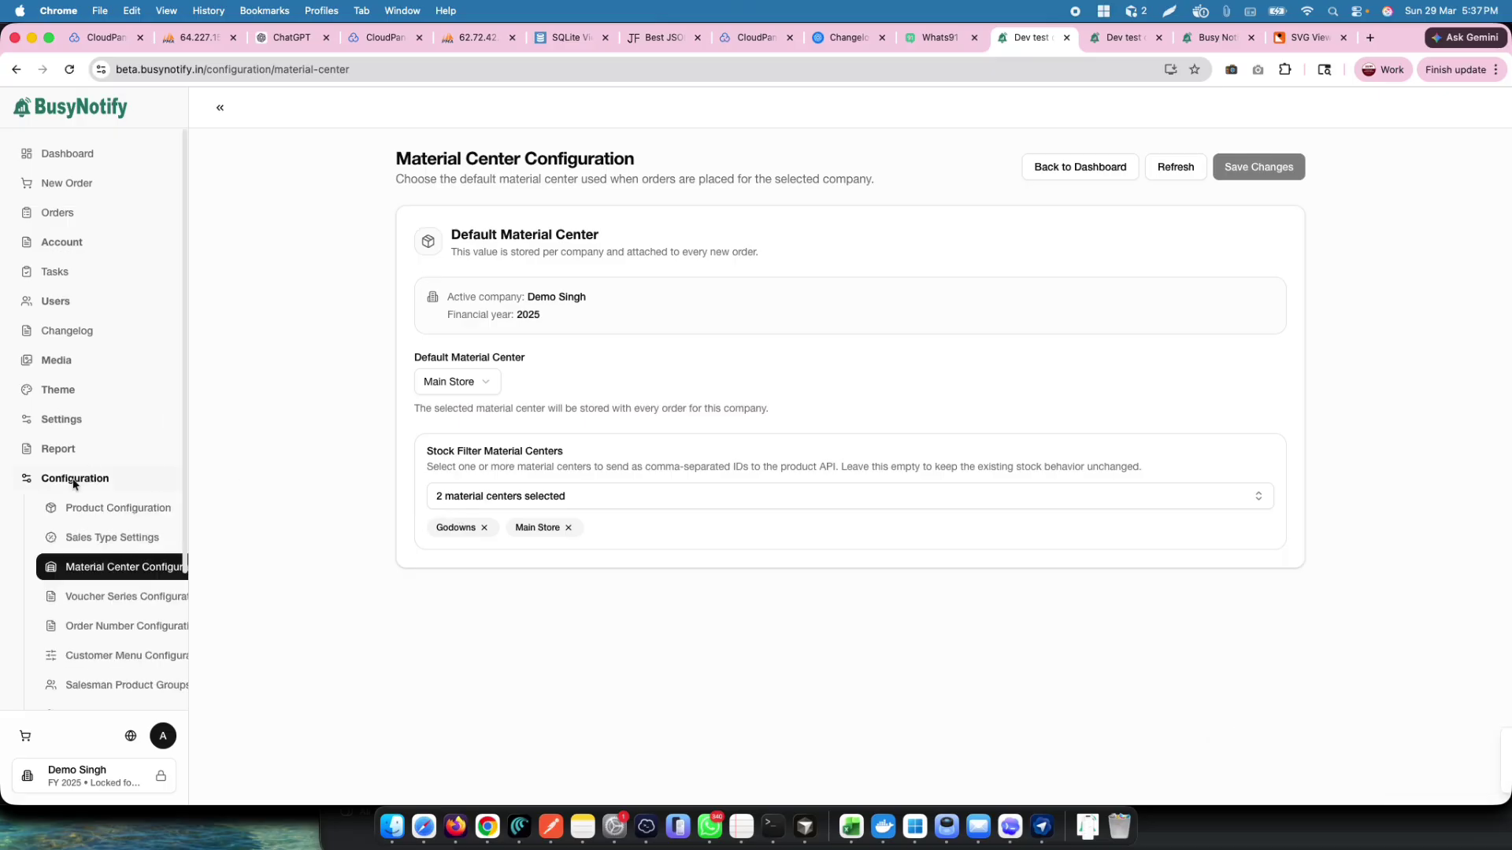
click(92, 511)
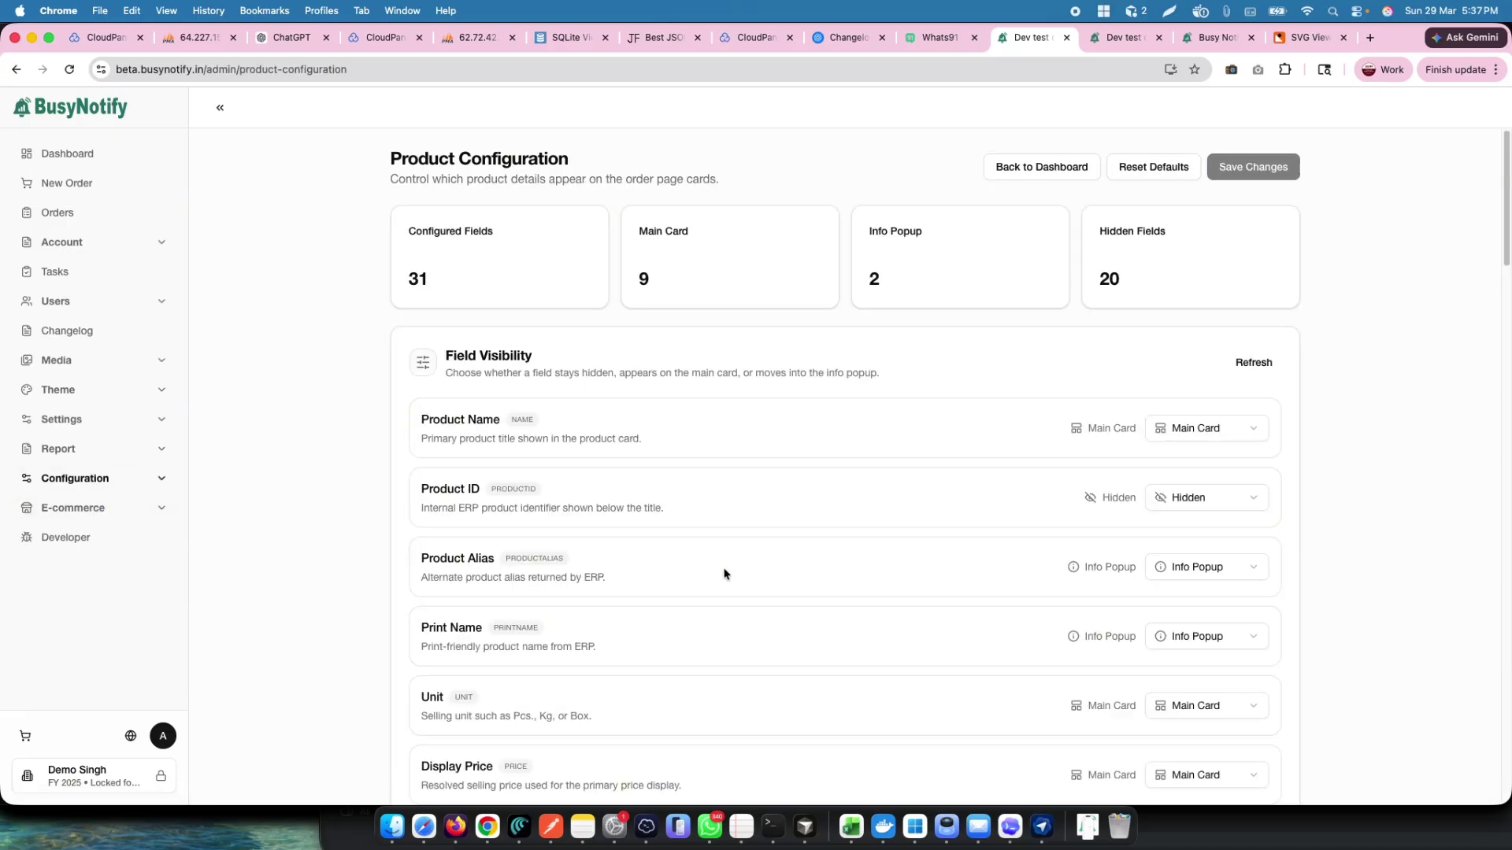
scroll(722, 573, down, 10)
scroll(723, 573, down, 15)
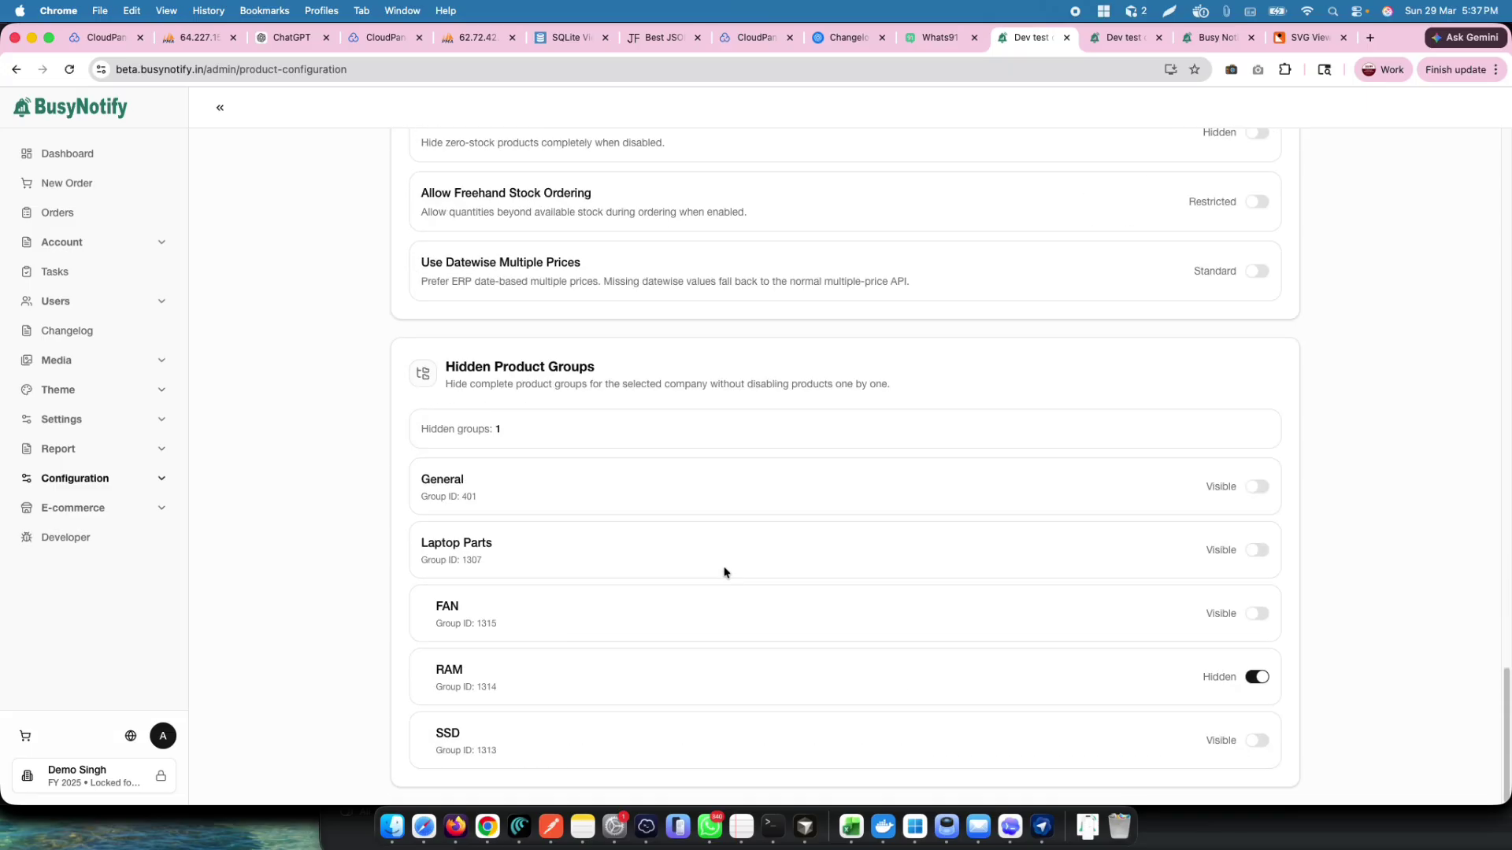
scroll(724, 573, up, 5)
scroll(724, 572, down, 3)
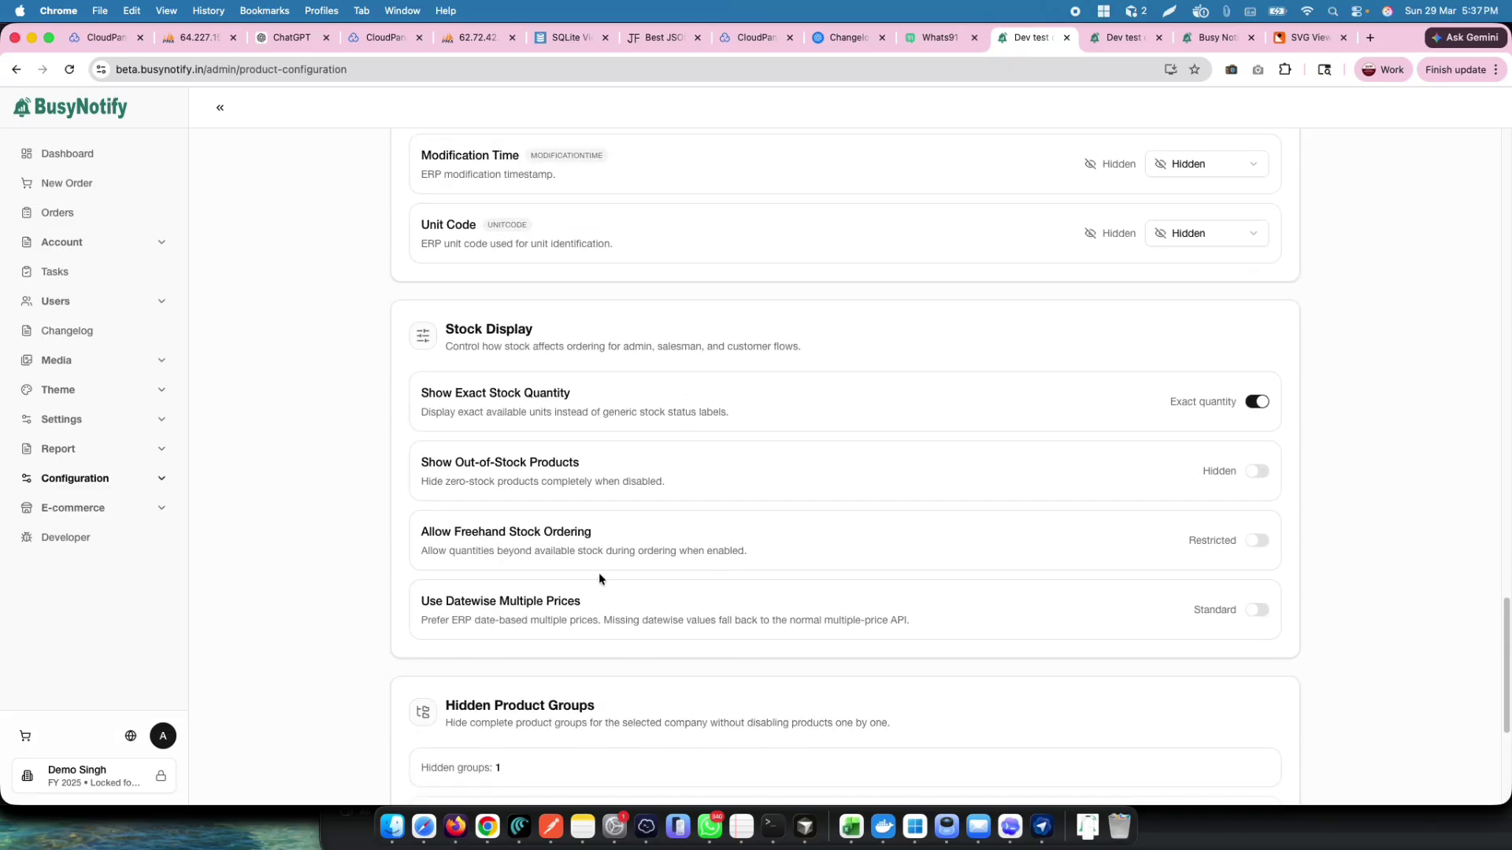
drag(596, 538, 405, 533)
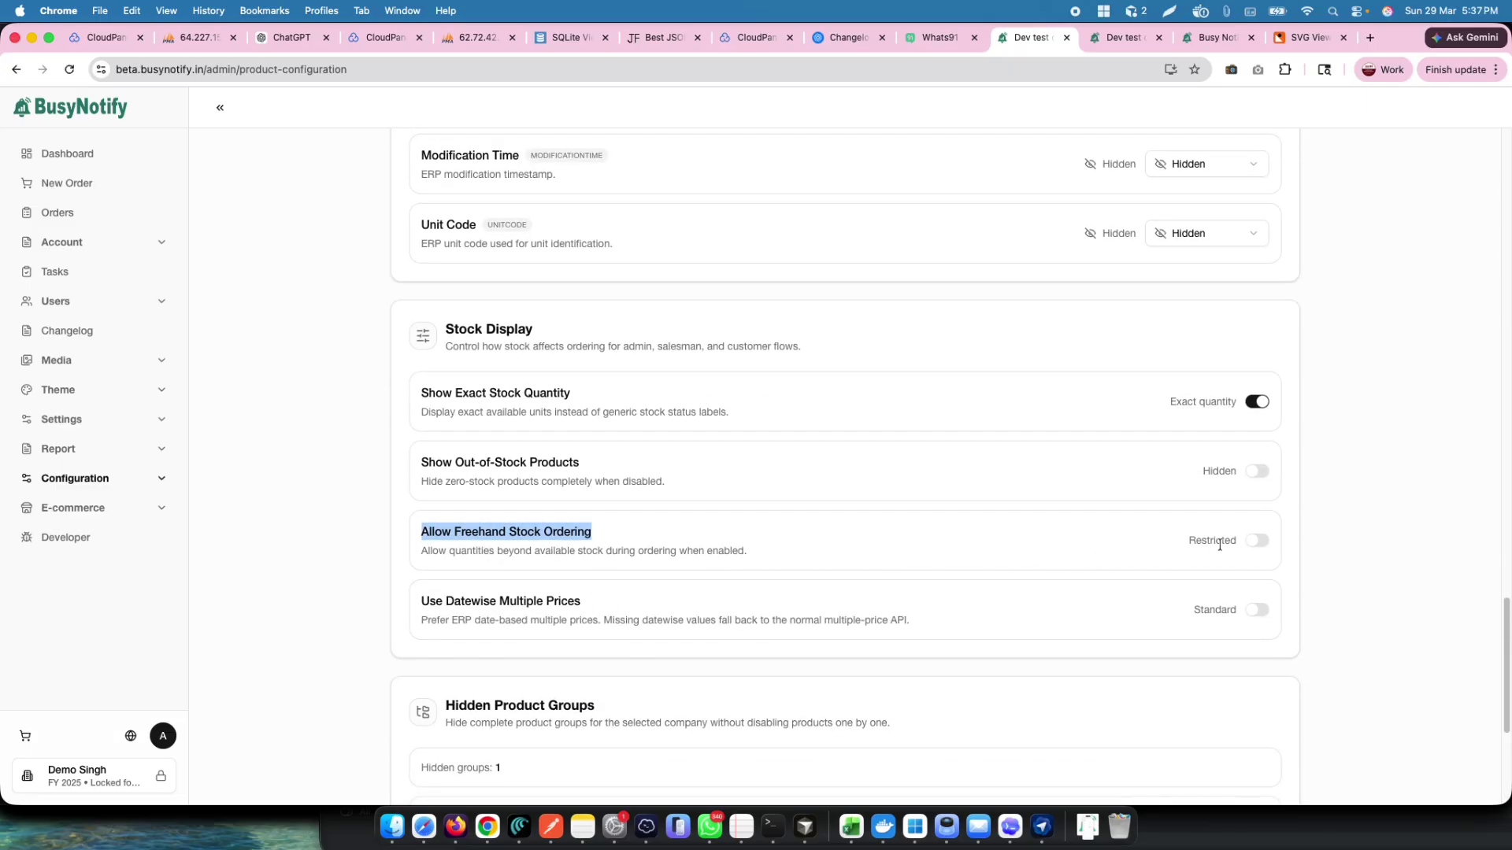
click(1258, 541)
scroll(1392, 498, up, 13)
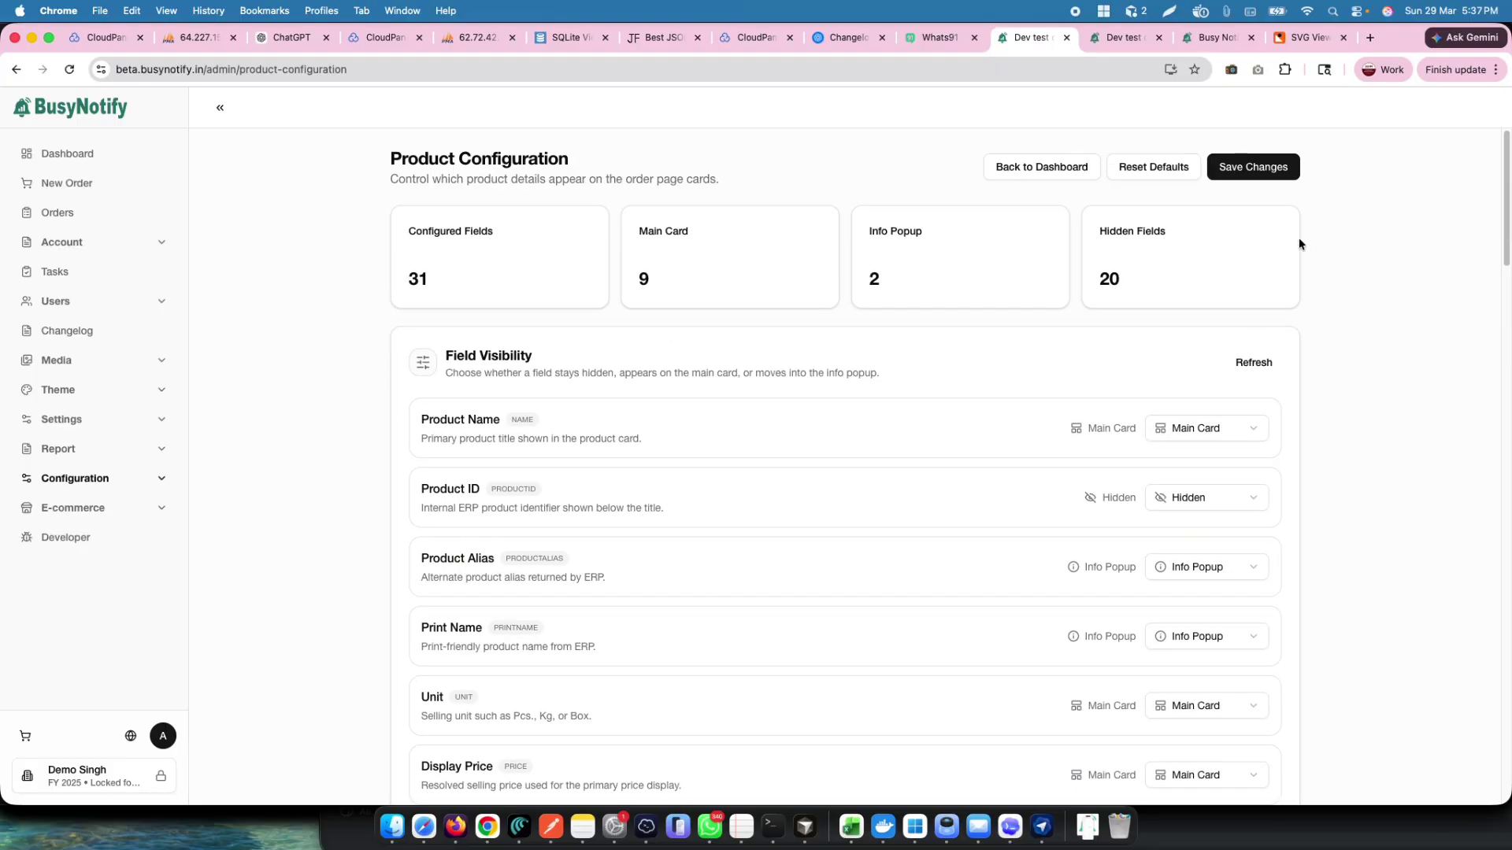
click(1252, 175)
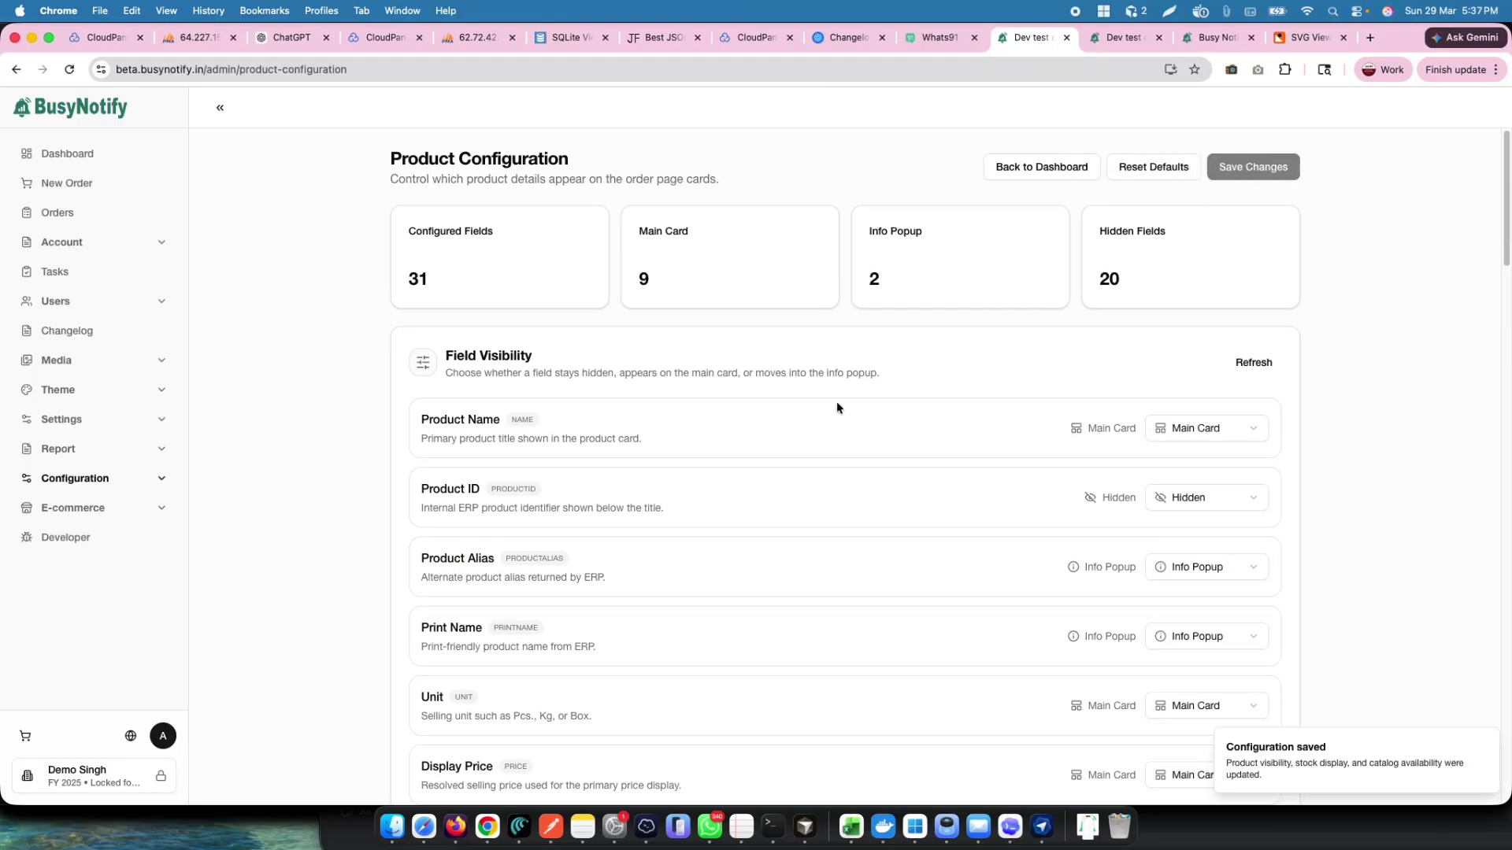
- Reload the New Order page in Firefox, add the Laptop Keyboard Skin Dust Cover to the cart and change its quantity
click(457, 825)
click(98, 70)
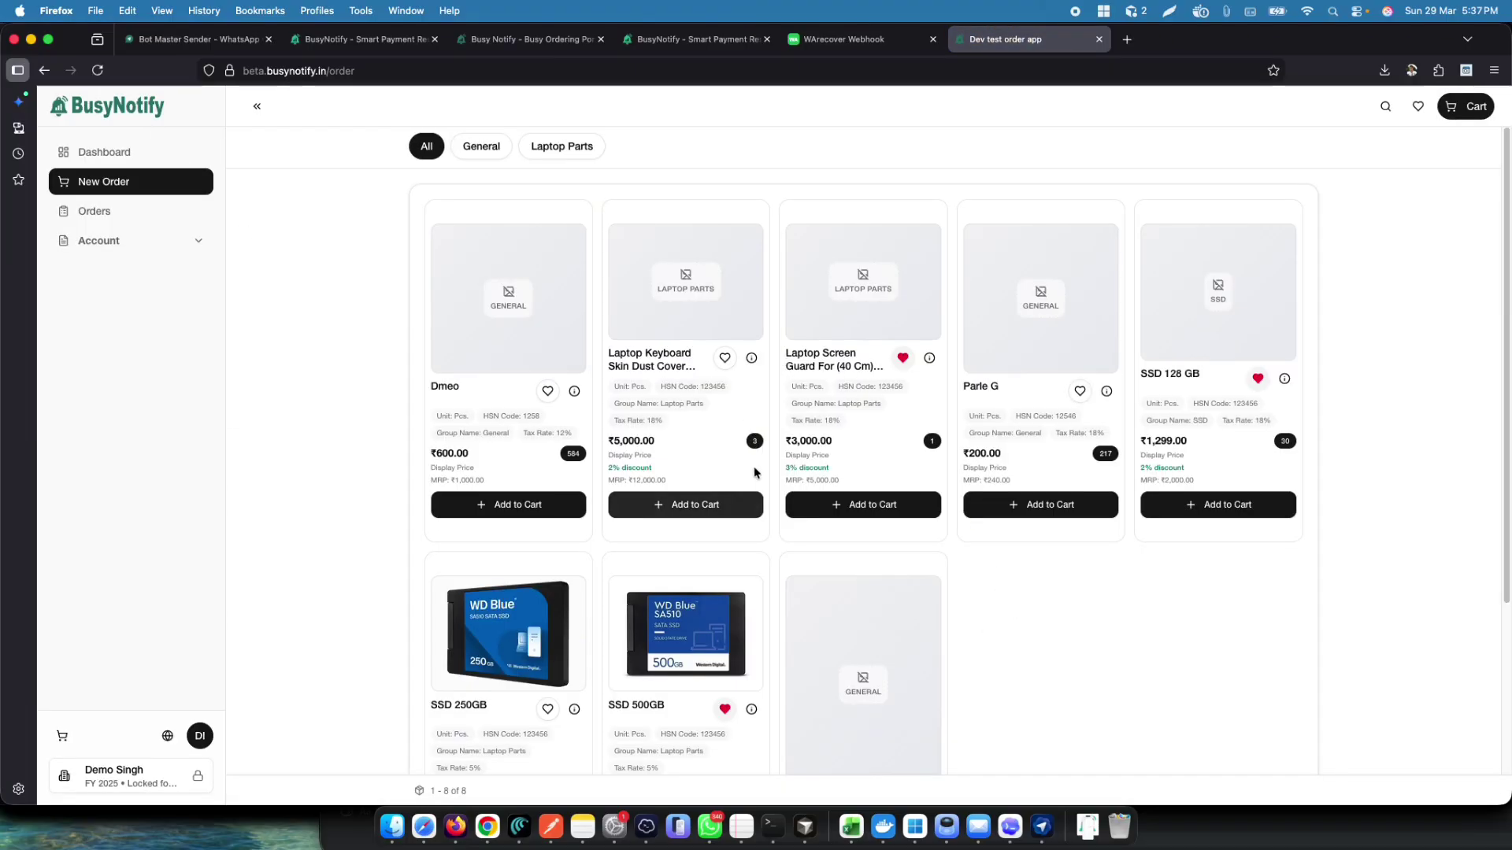
click(724, 505)
click(669, 505)
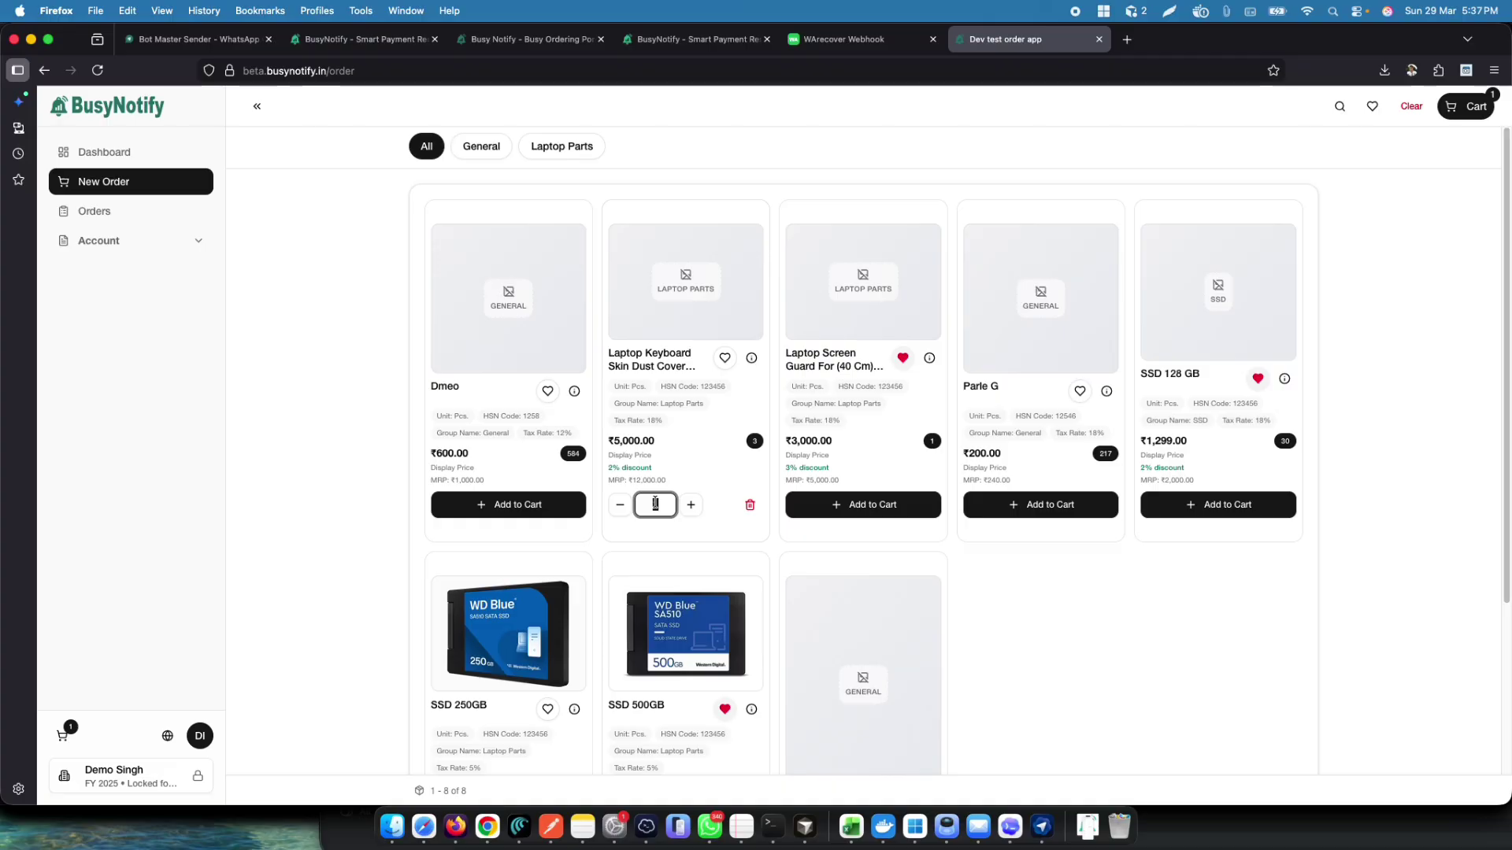
text(0)
- Return to Notes and highlight the full feature list from item 1 to item 15 as a recap
key(super+Tab)
key(super+Tab)
key(super+Tab)
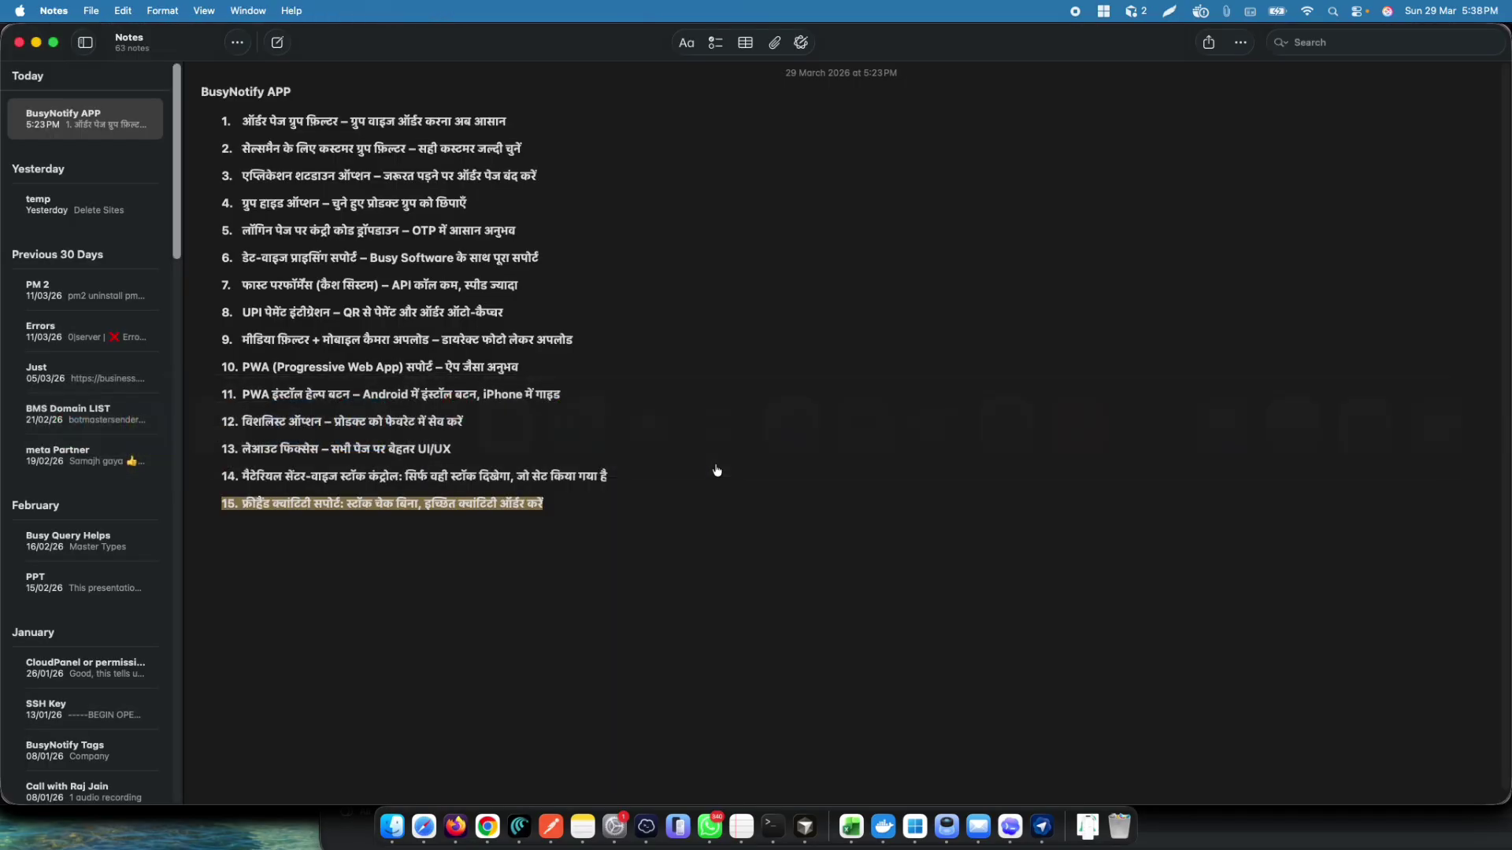
click(564, 507)
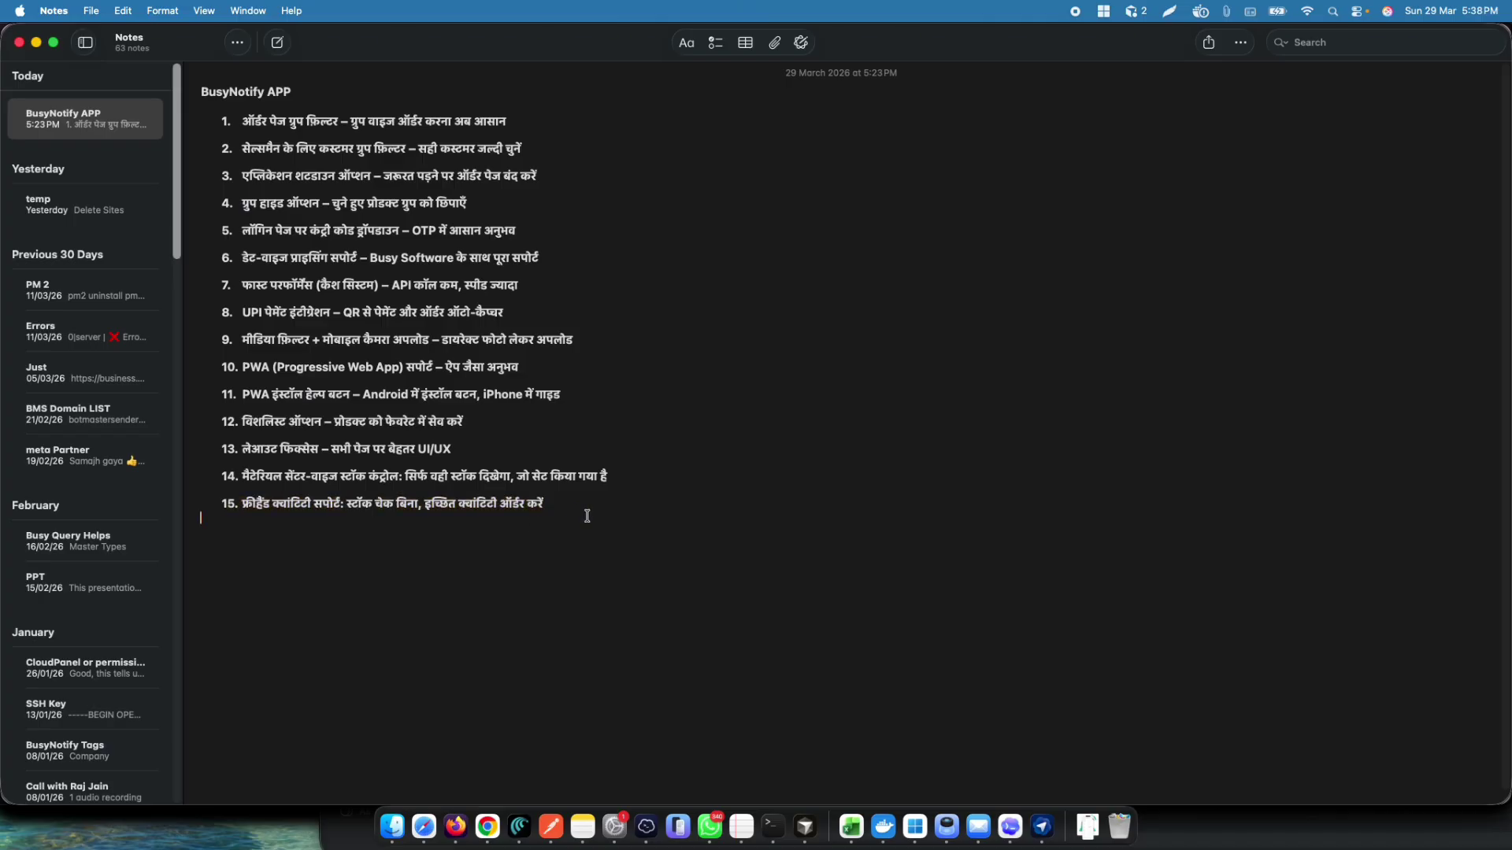
drag(567, 508, 198, 118)
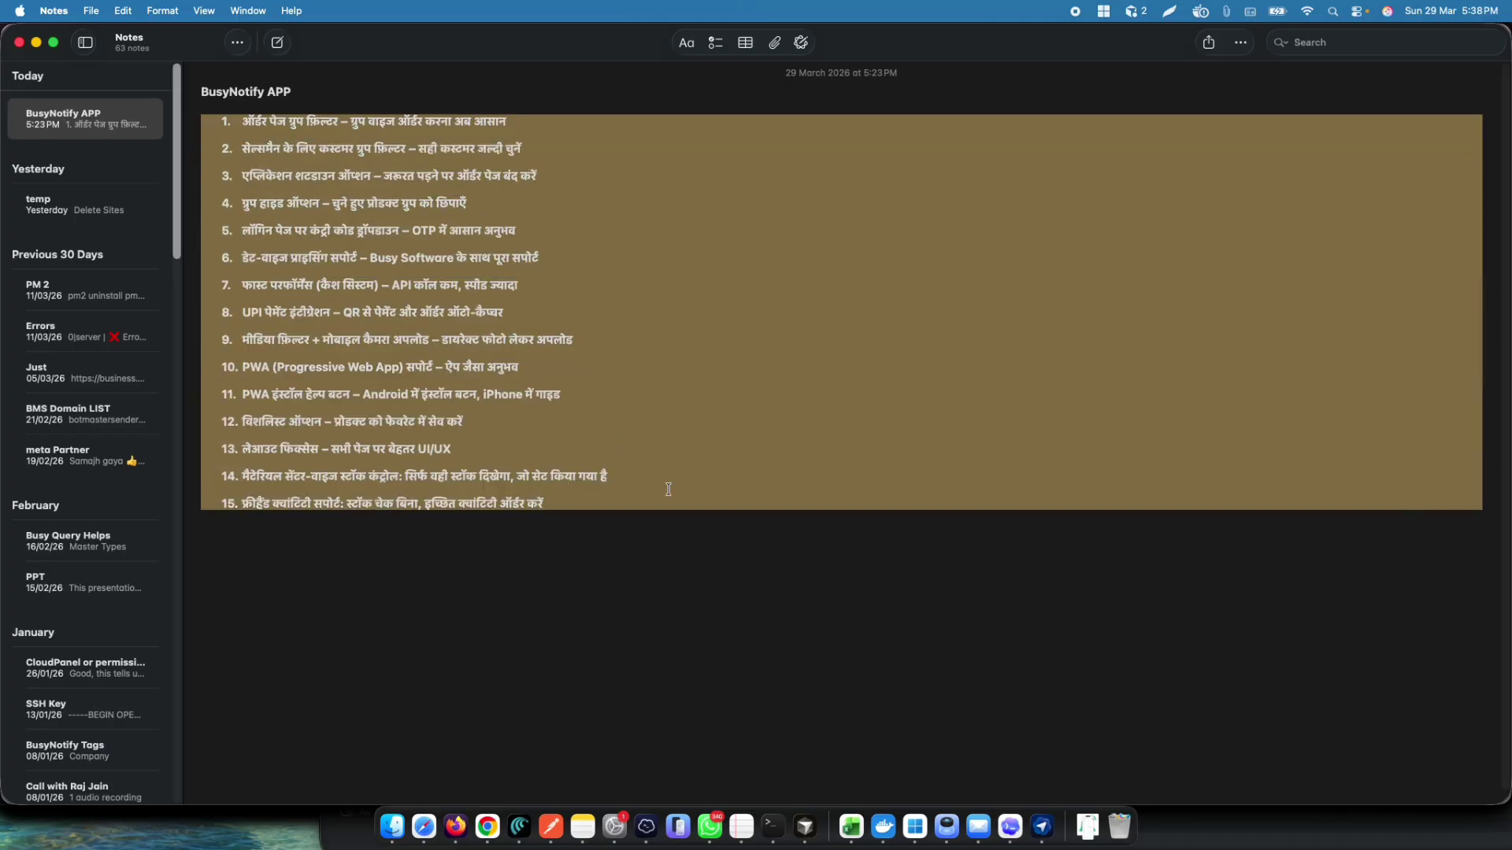
click(582, 499)
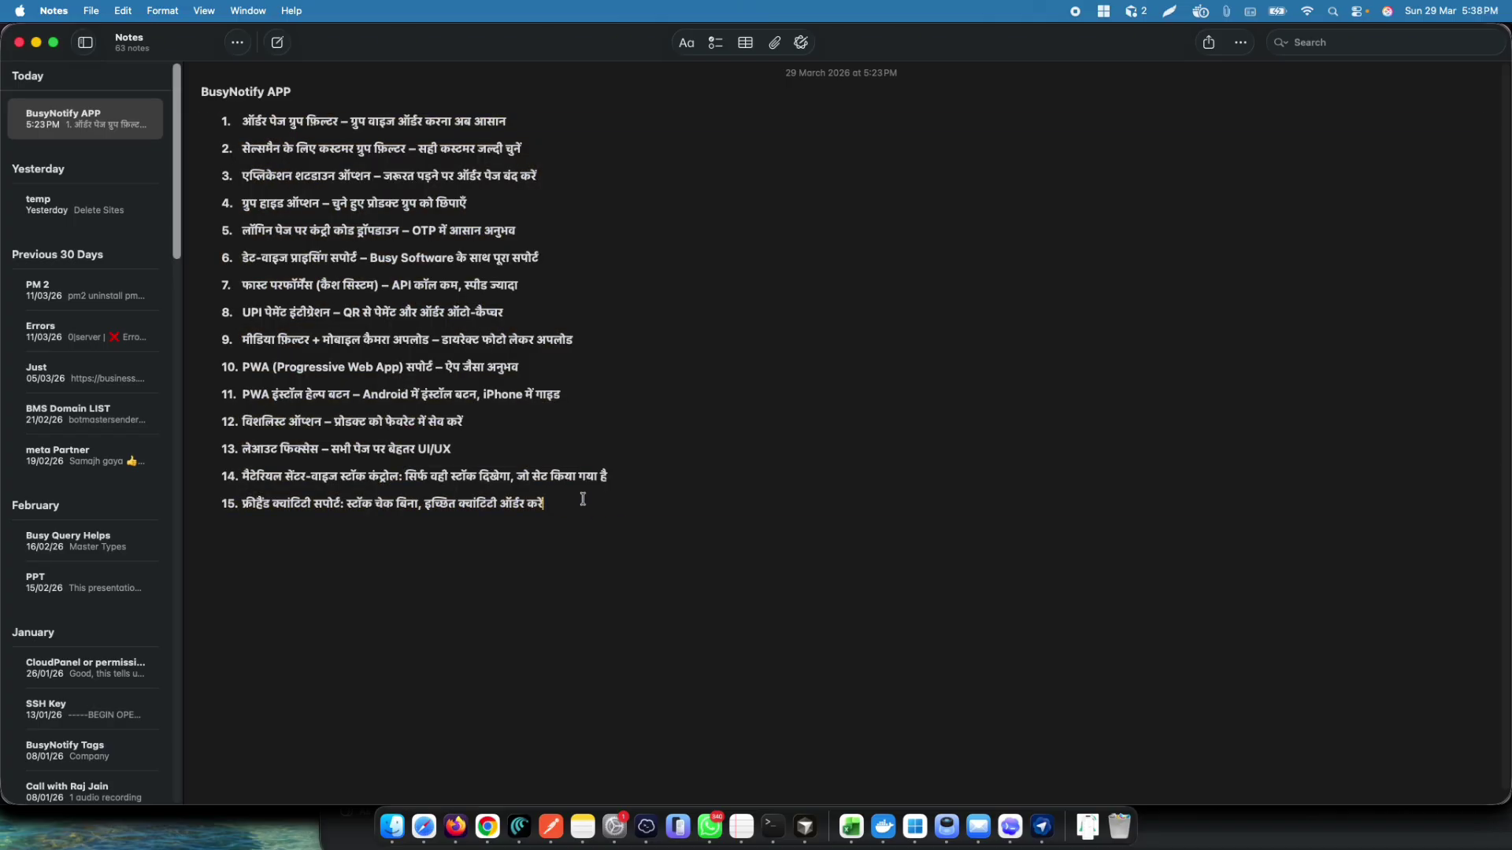